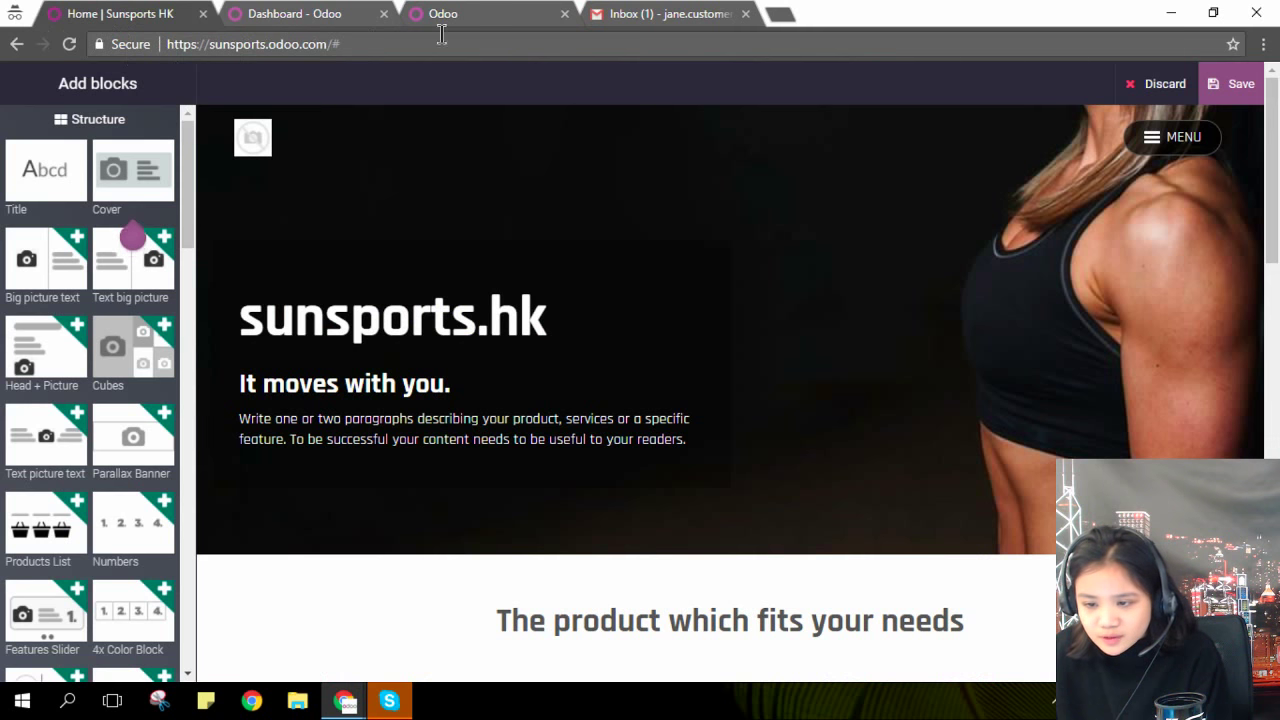
Open the demo database's apps overview from its Website dashboard in a new browser tab and switch to it
click(476, 20)
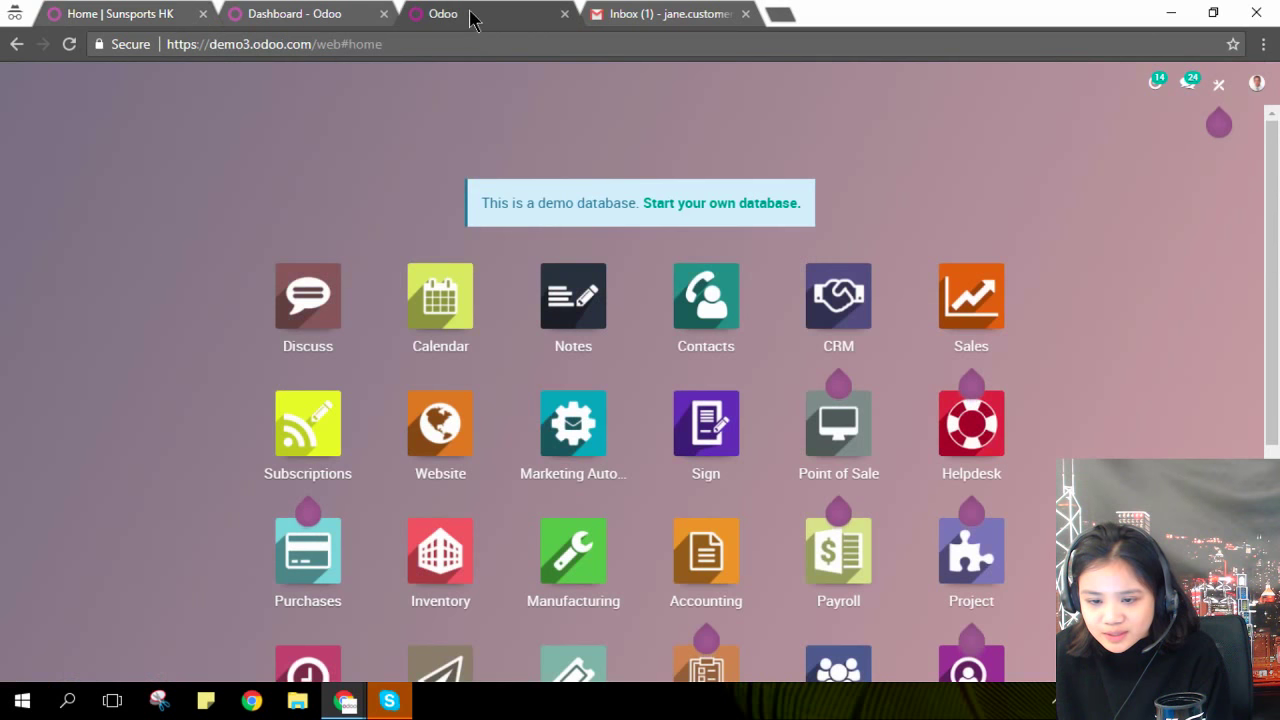
click(15, 47)
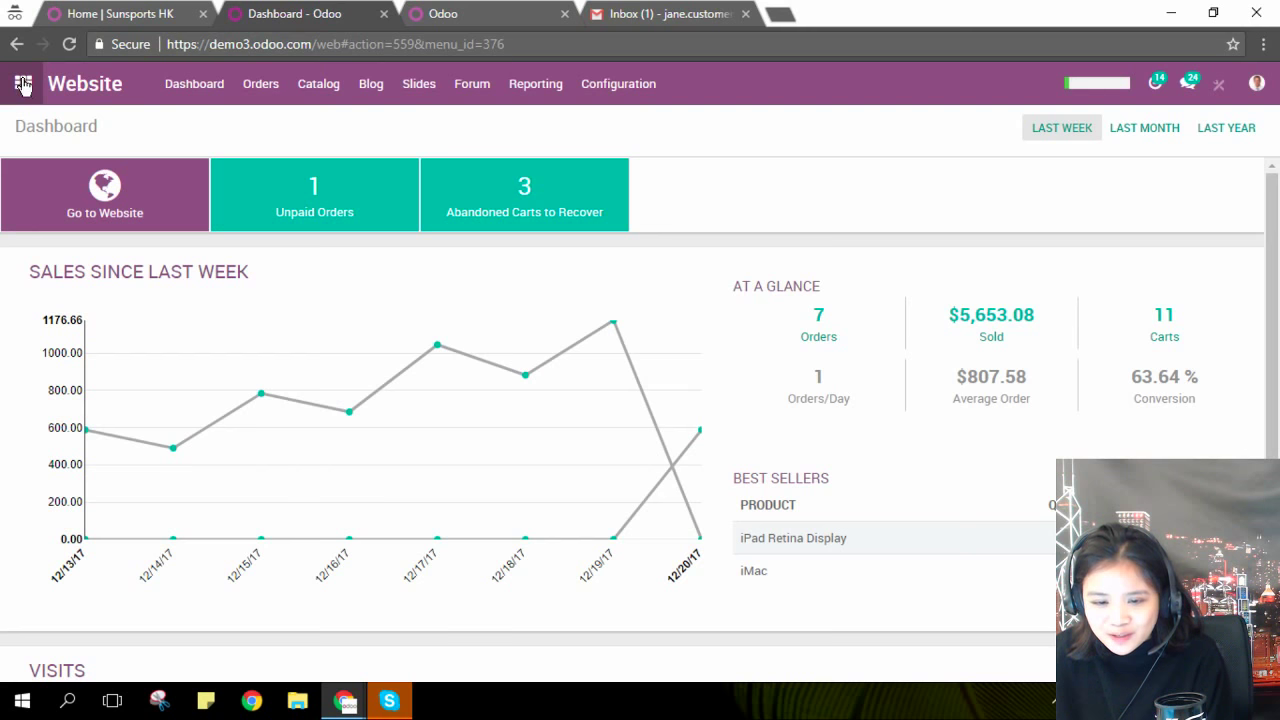
right_click(22, 86)
click(40, 93)
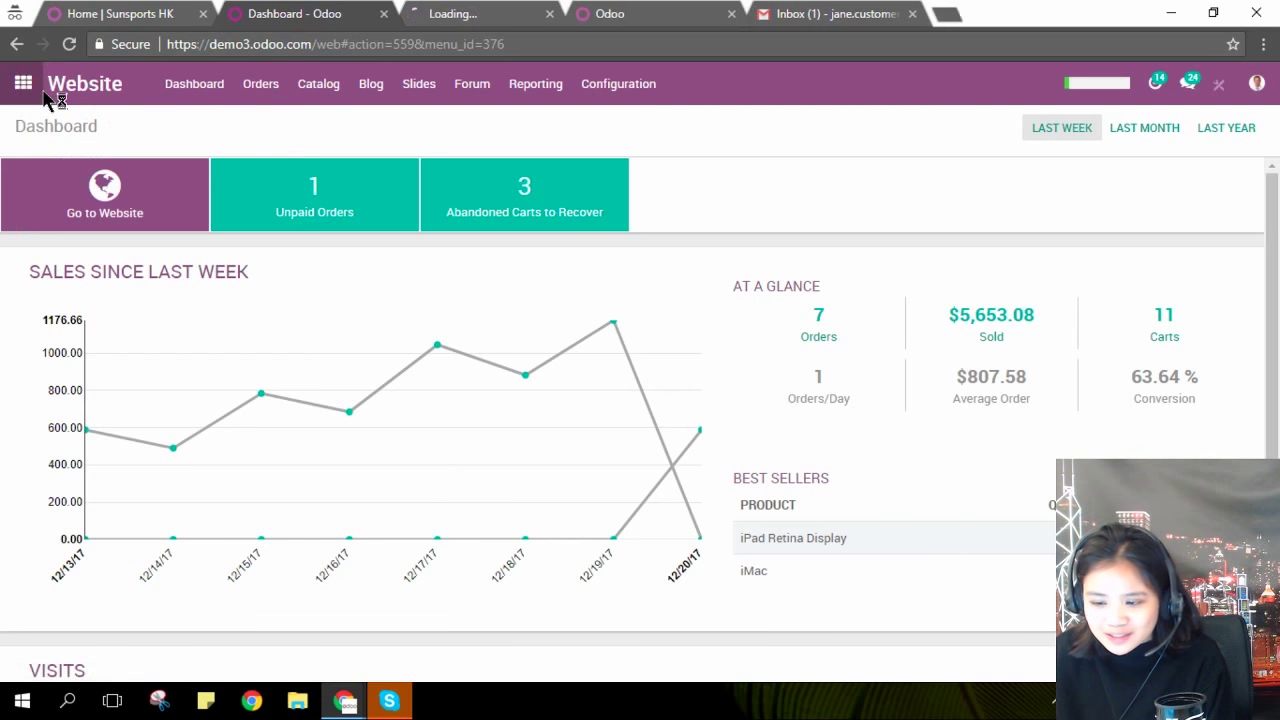
click(491, 20)
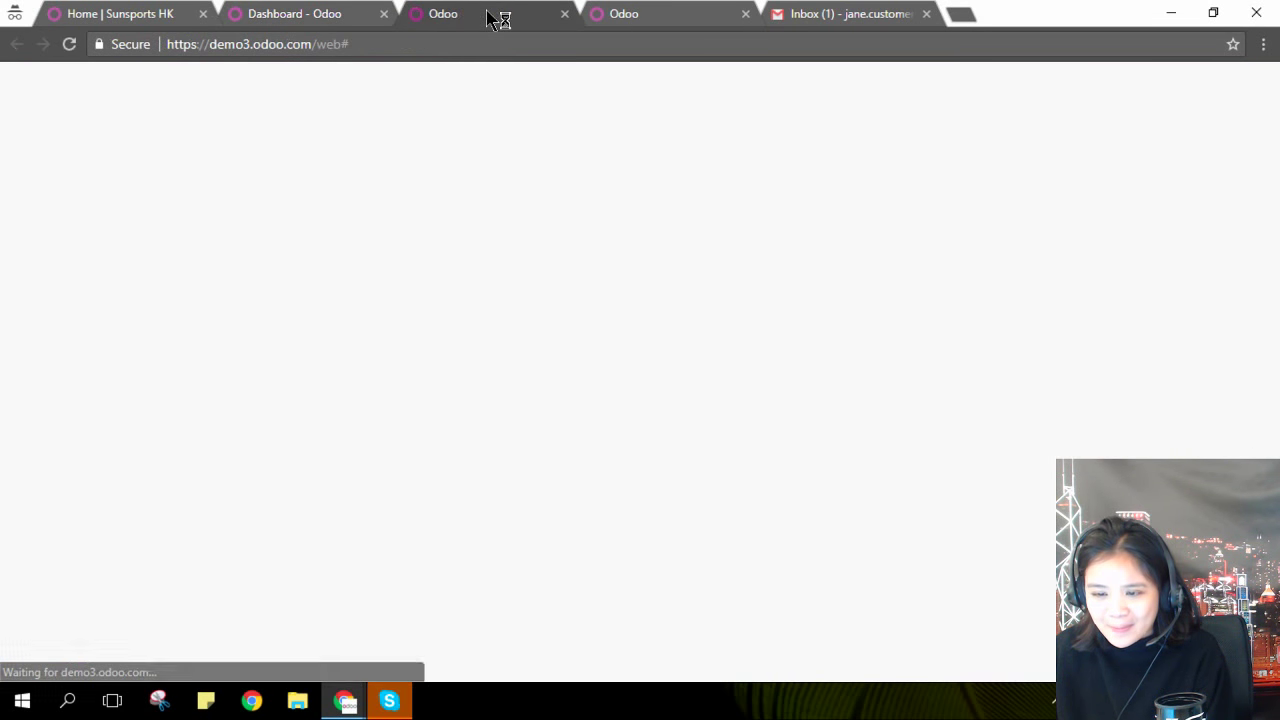
Load sunsports.odoo.com in the new browser tab
click(312, 44)
text(sunp)
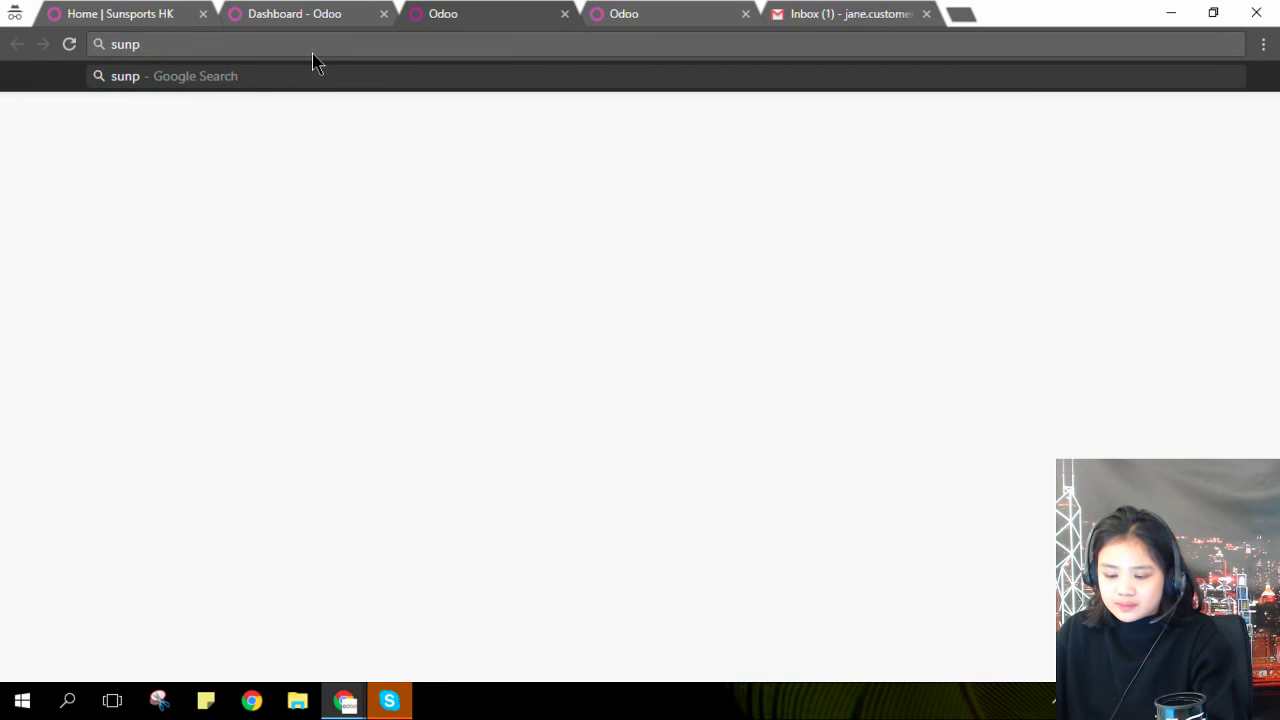
key(BackSpace)
text(sports.odoo.com)
key(Return)
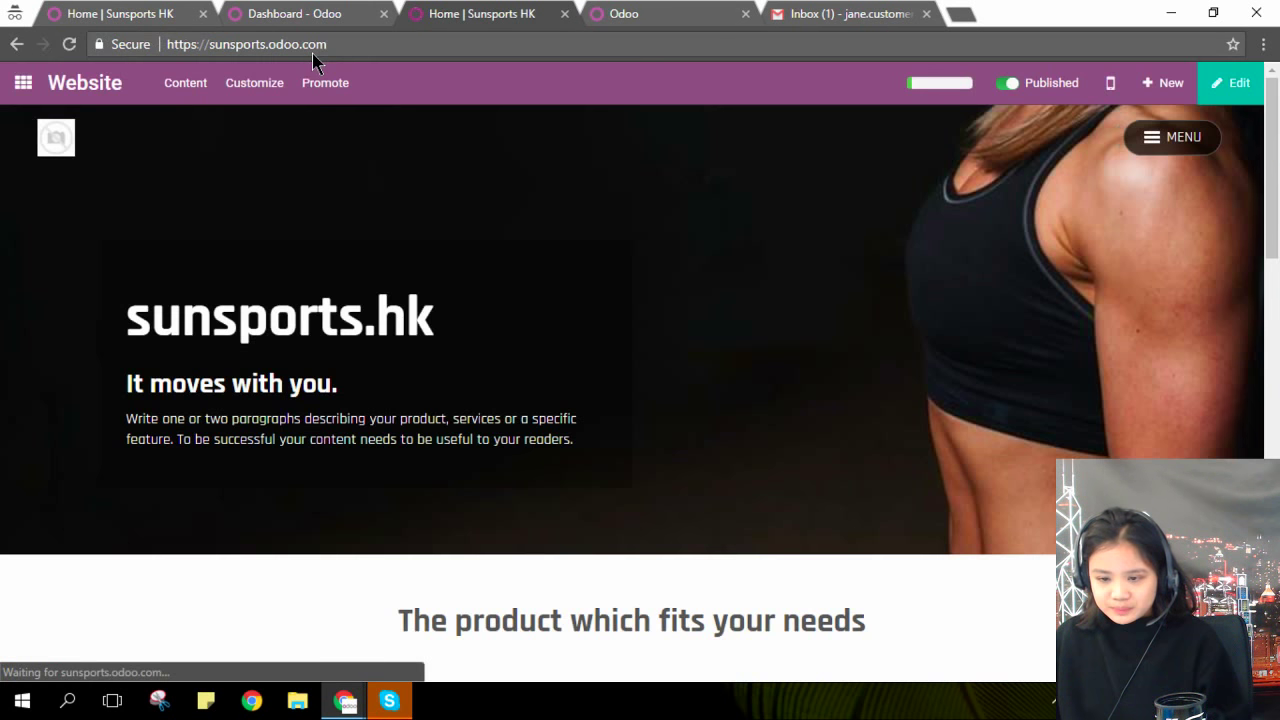
Open the Sunsports database's Website app and review the sales and visits sections of its dashboard
click(22, 86)
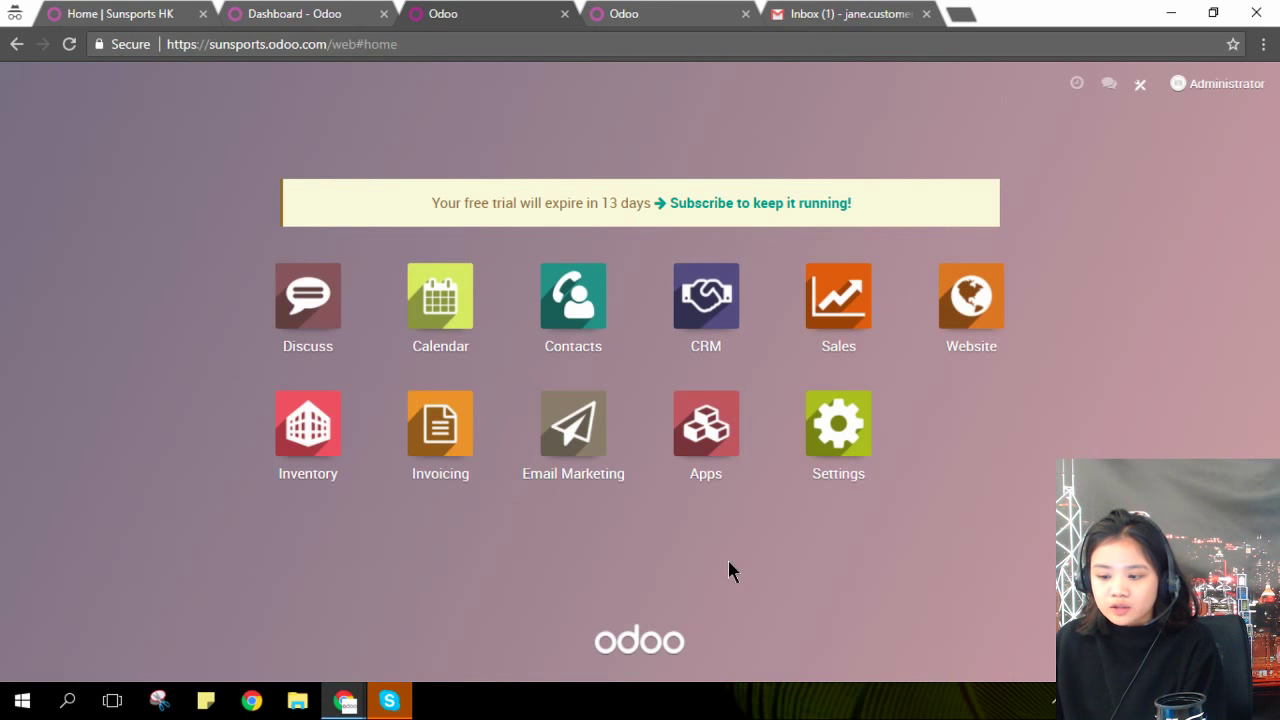
click(972, 305)
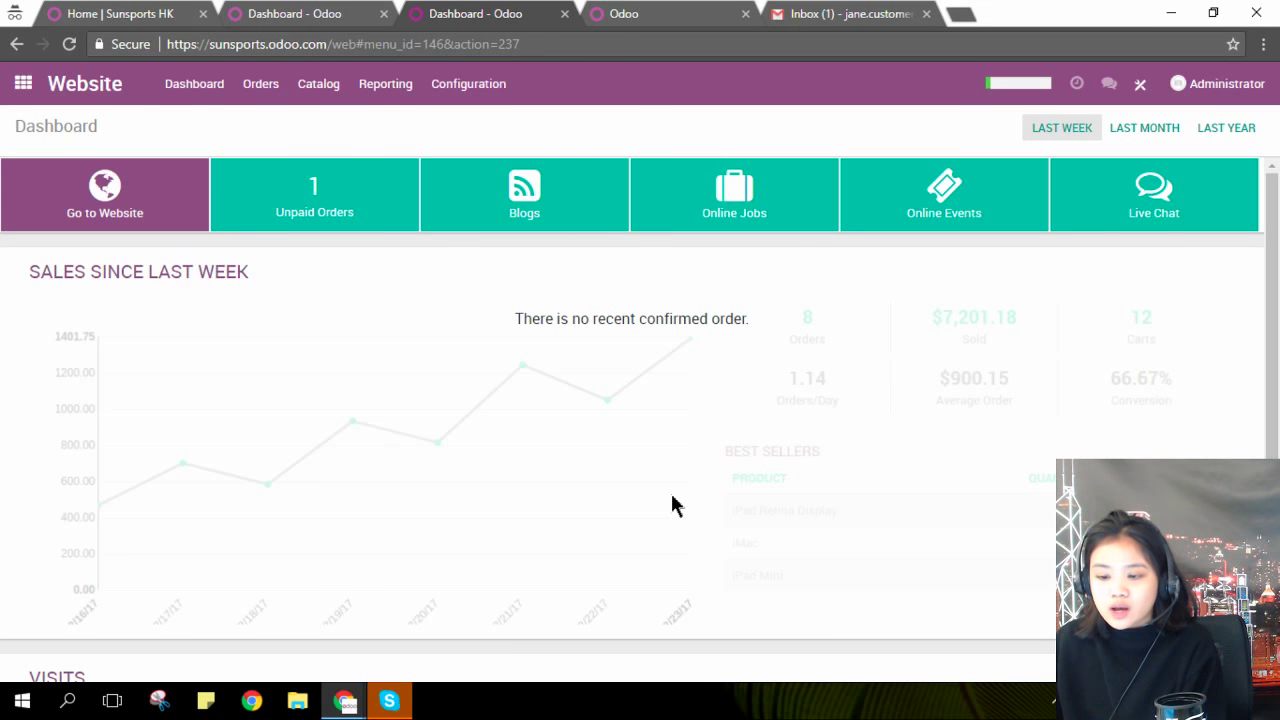
scroll(670, 495, down, 3)
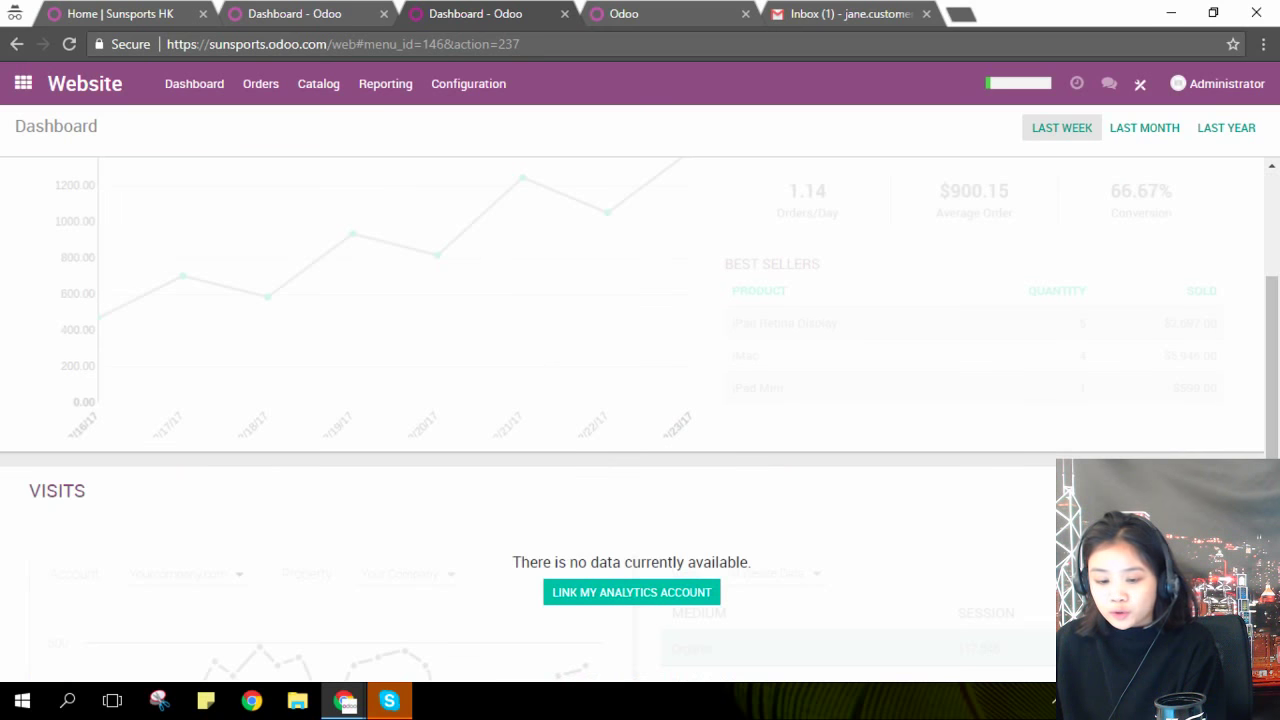
scroll(640, 420, down, 1)
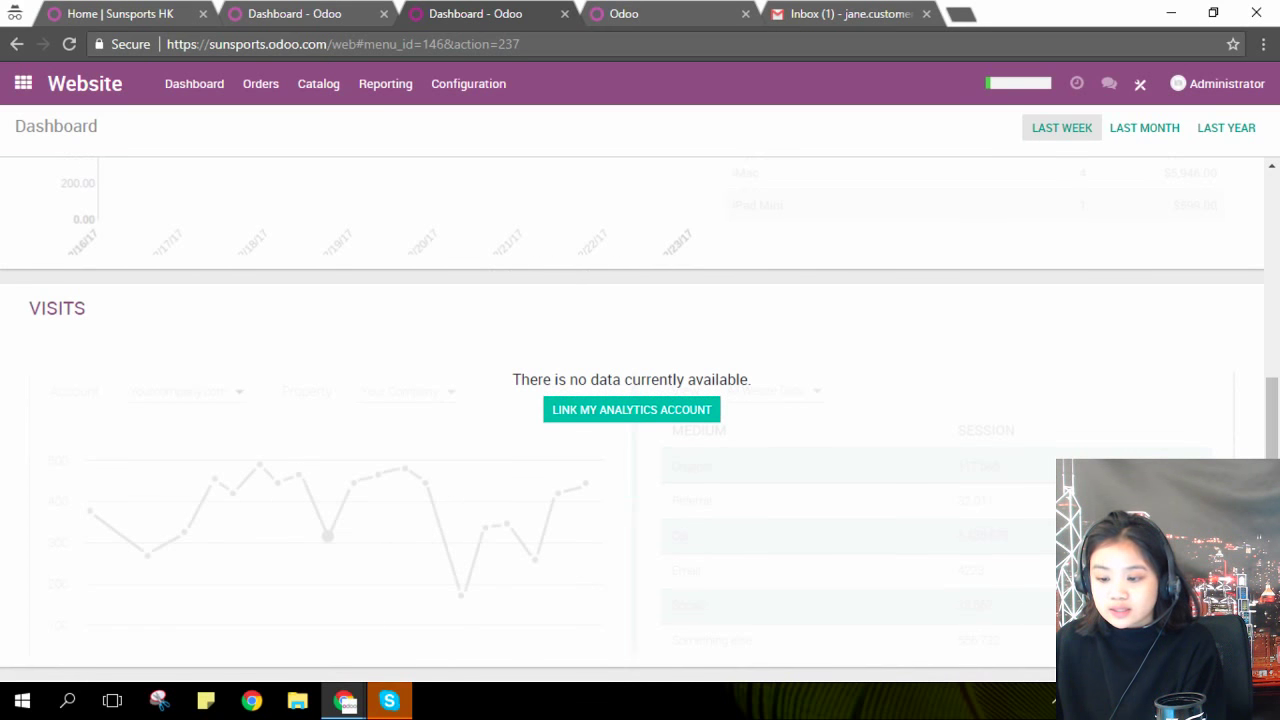
scroll(640, 420, up, 4)
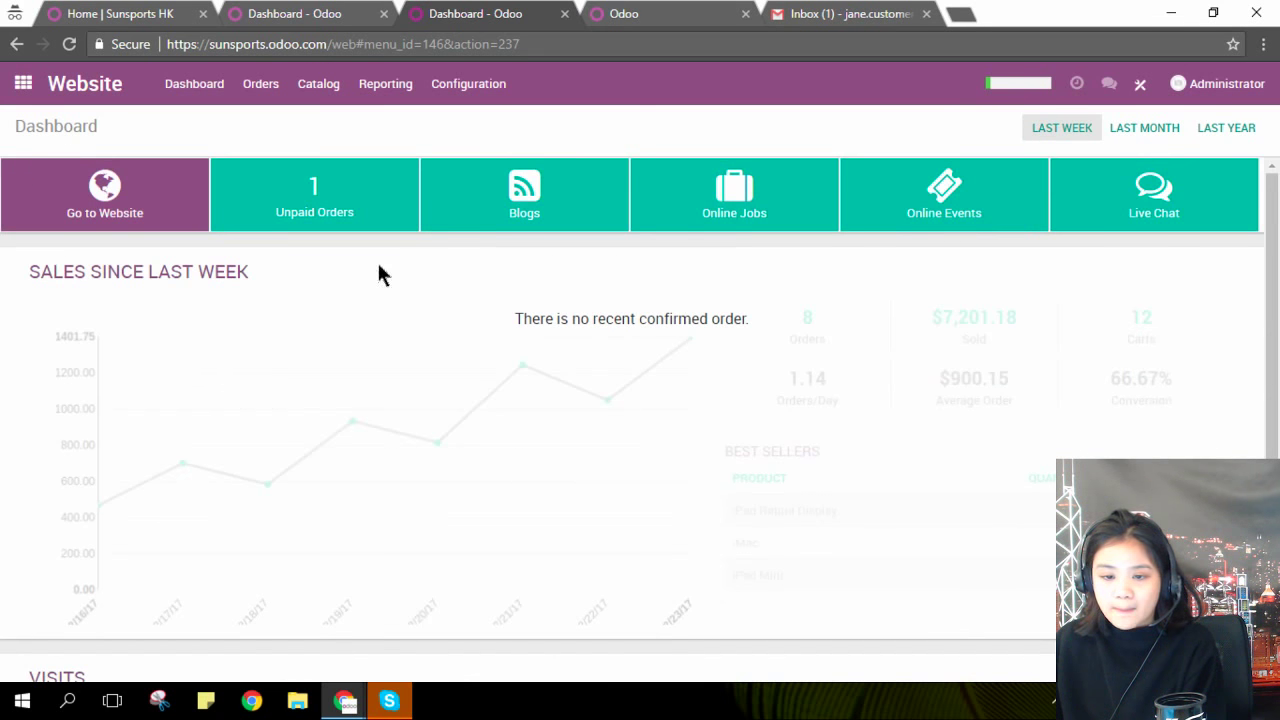
Return to the Sunsports home page editor and insert a Big picture text block directly below the sunsports.hk cover banner
click(142, 20)
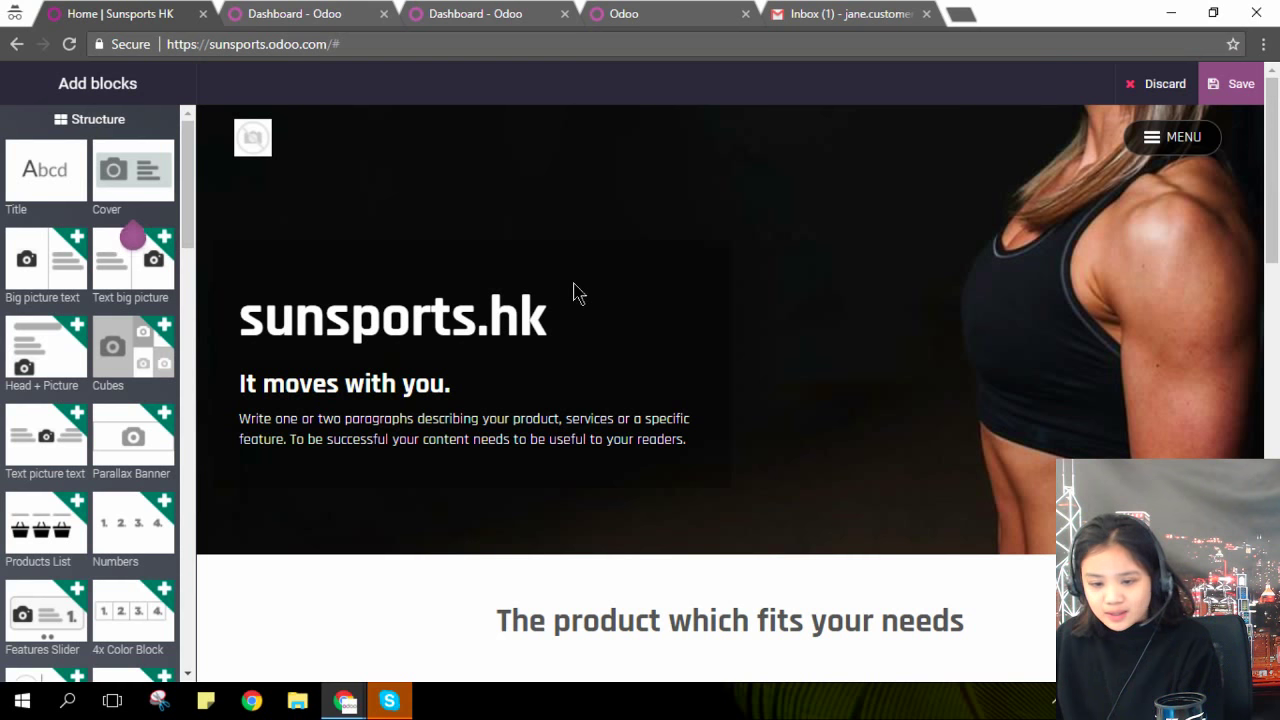
scroll(716, 398, down, 5)
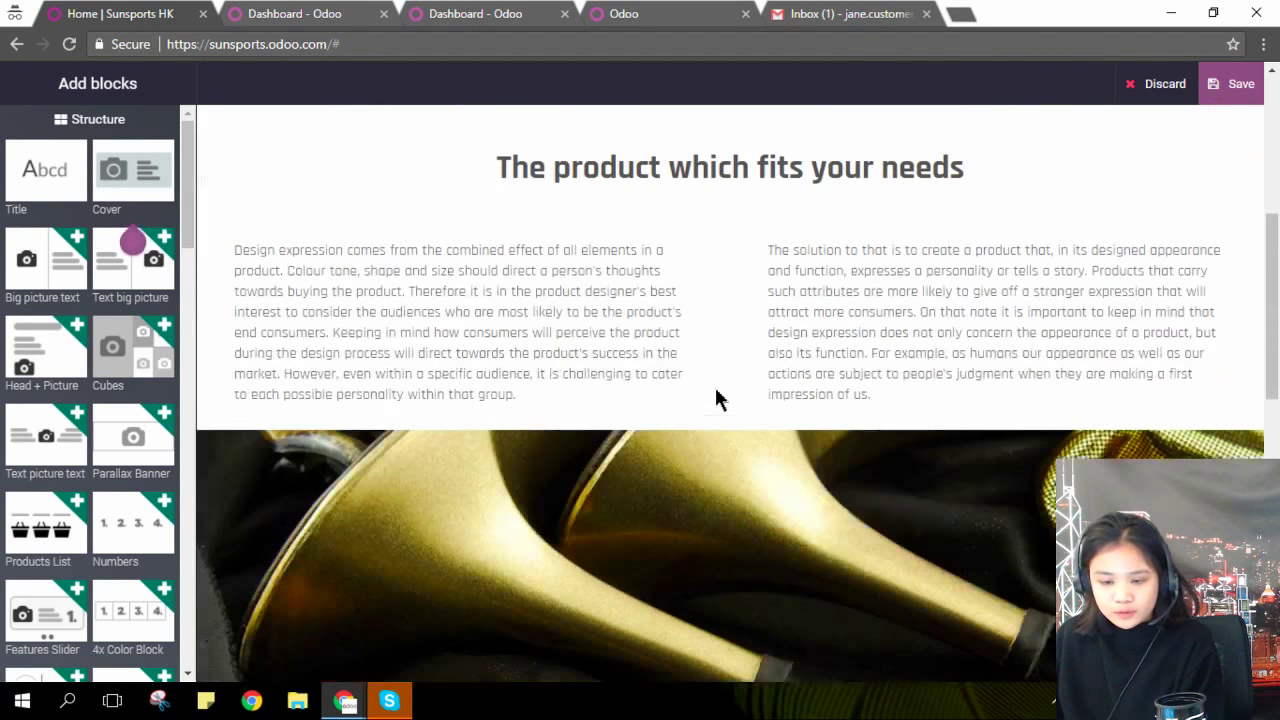
scroll(716, 397, down, 10)
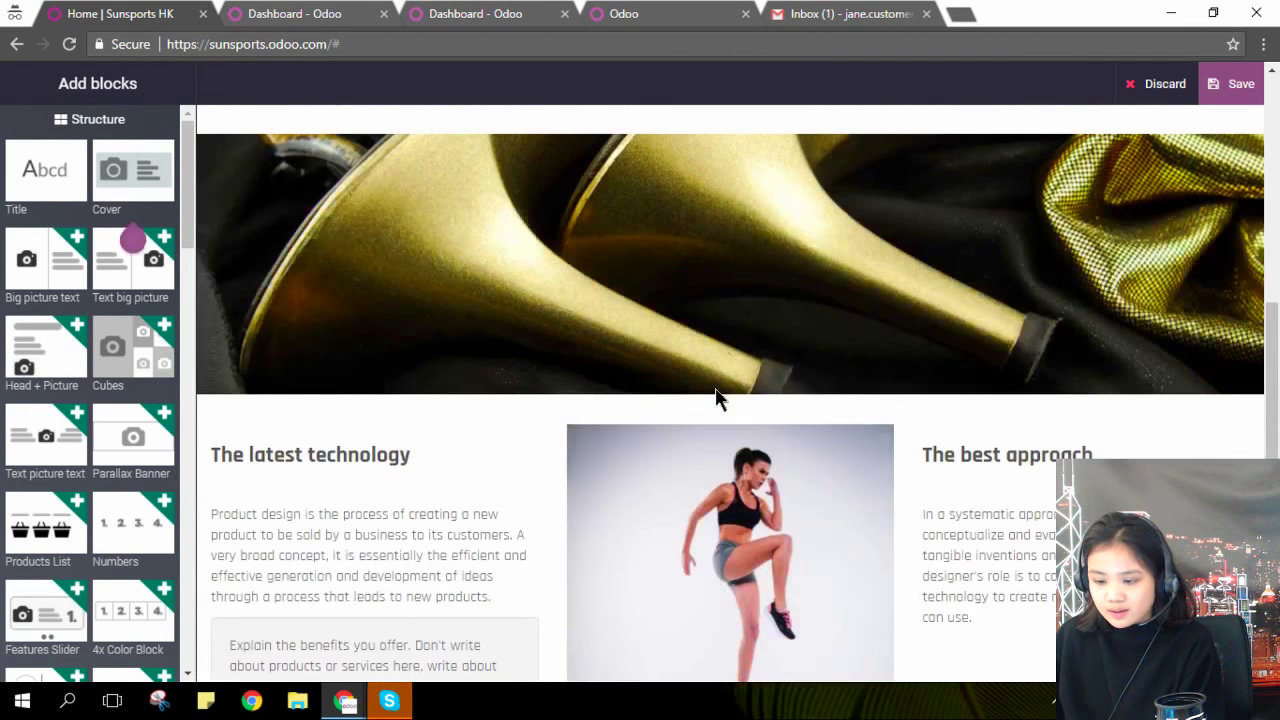
scroll(725, 400, up, 10)
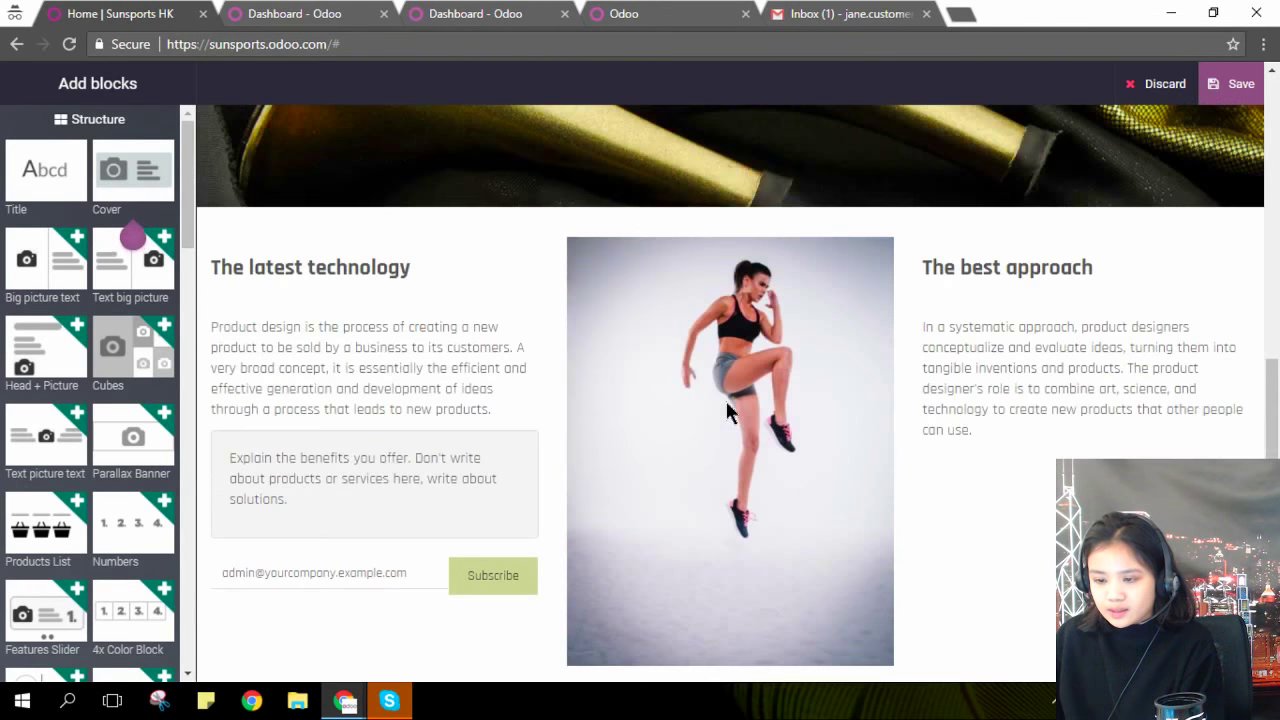
scroll(727, 412, up, 3)
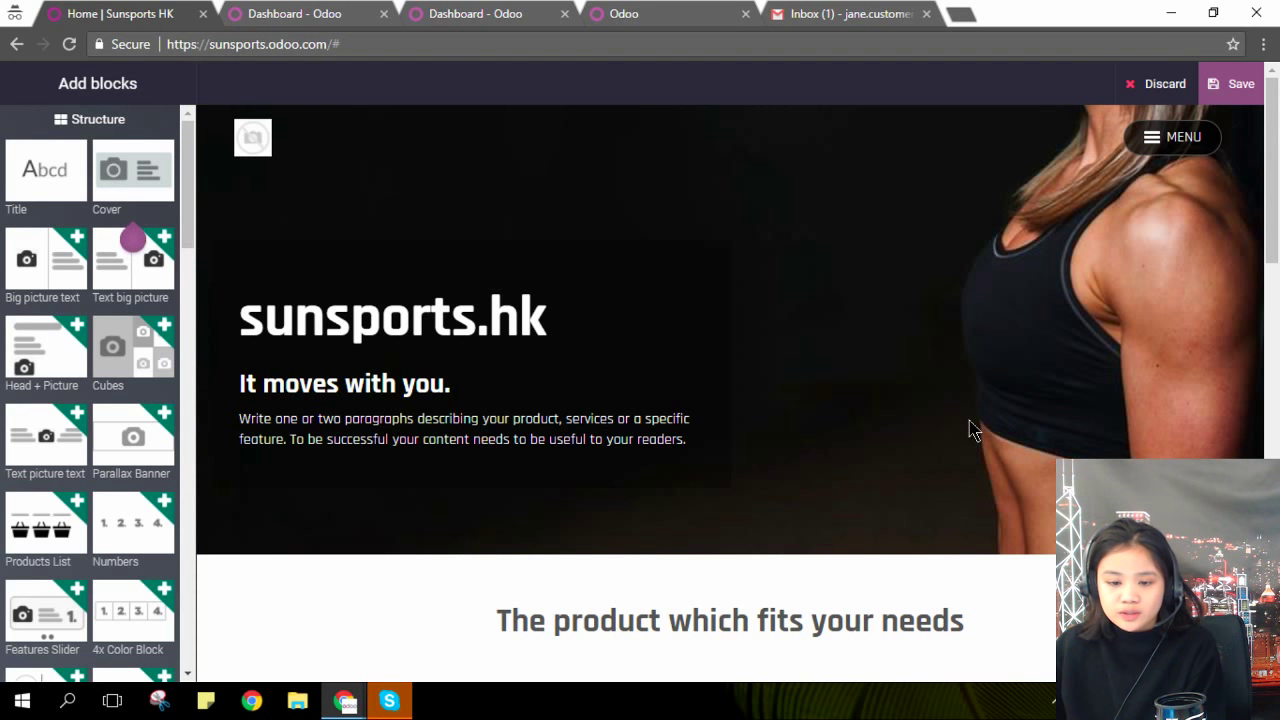
drag(24, 278, 640, 503)
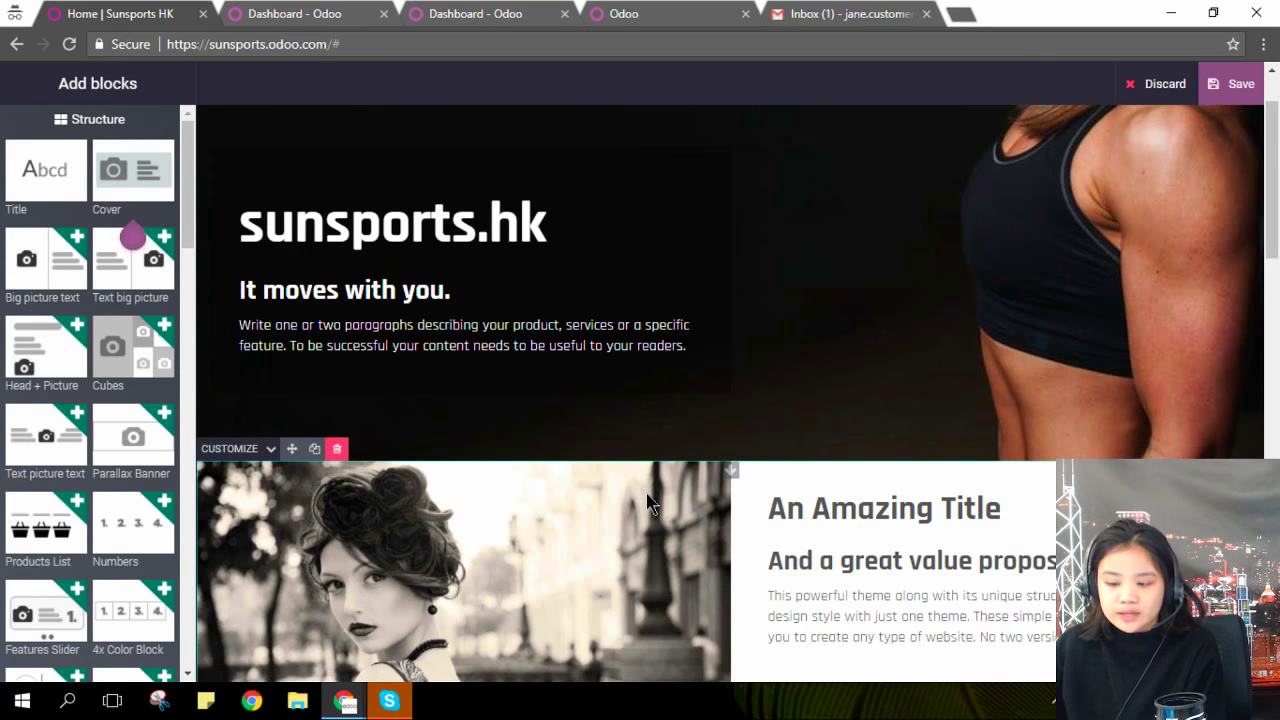
scroll(648, 503, down, 2)
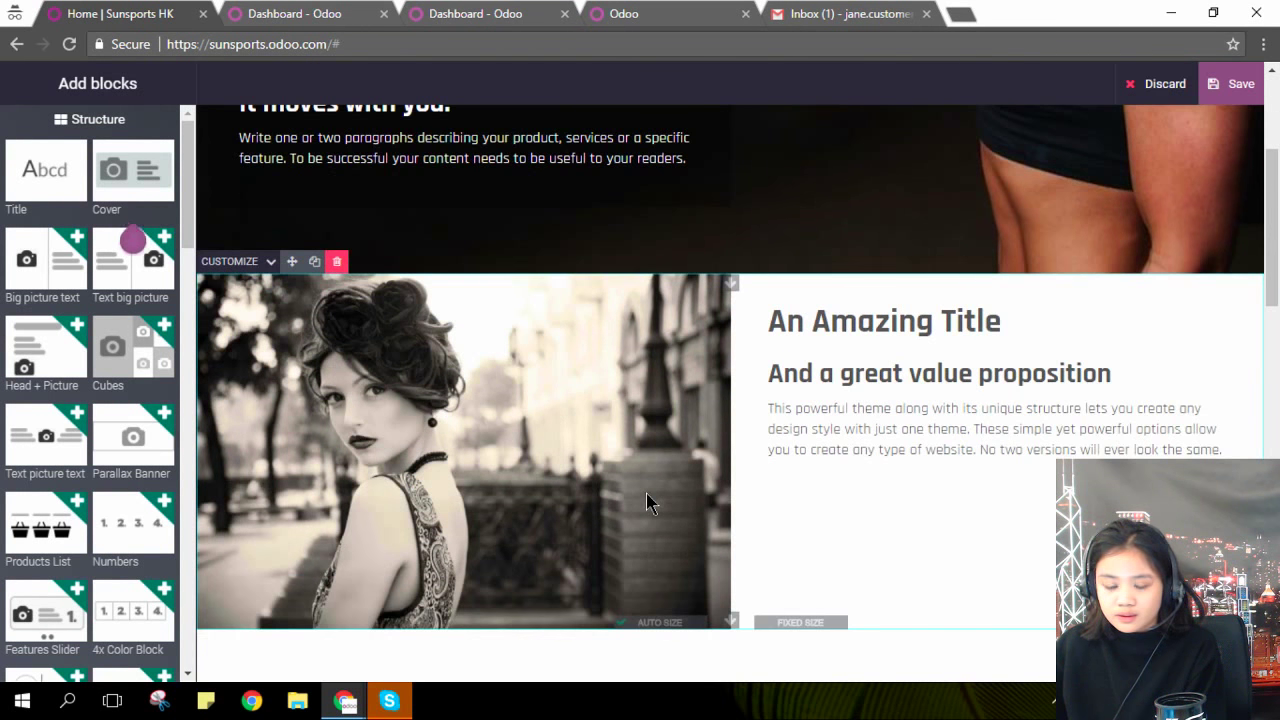
Set the new Big picture text block's background to the custom image of the woman stretching in a pink top
click(461, 405)
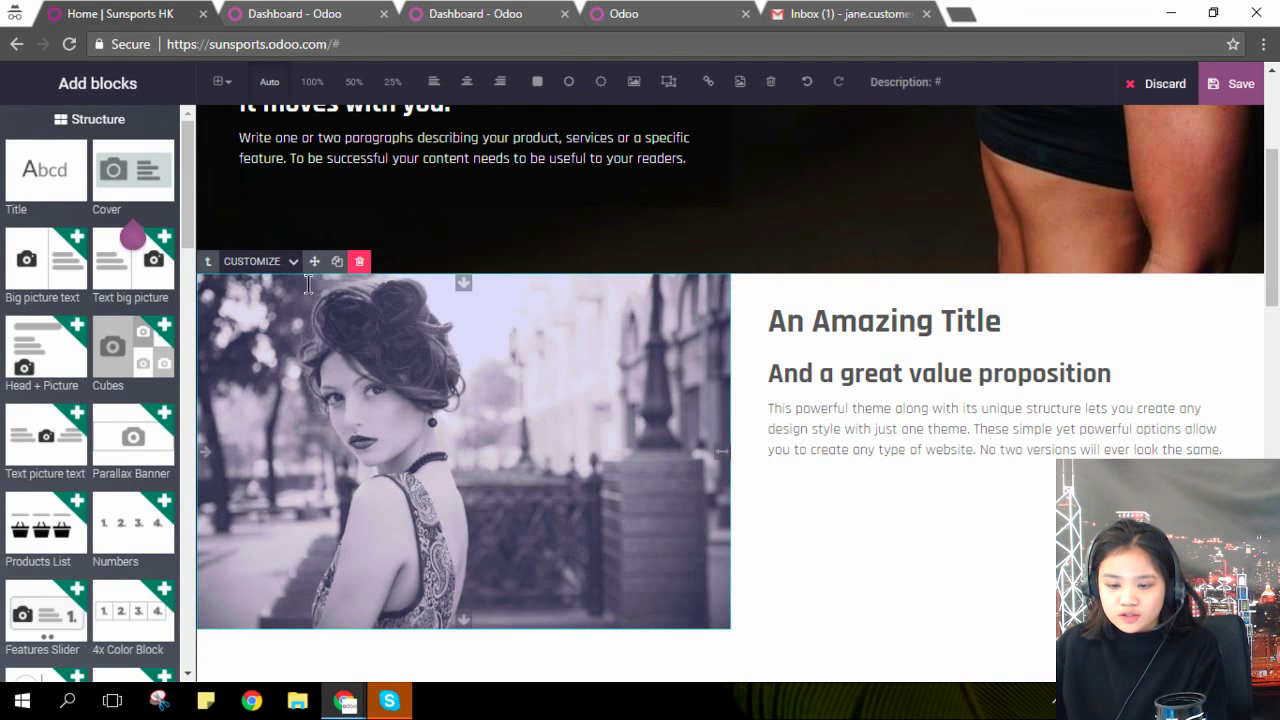
click(288, 264)
mouse_move(310, 313)
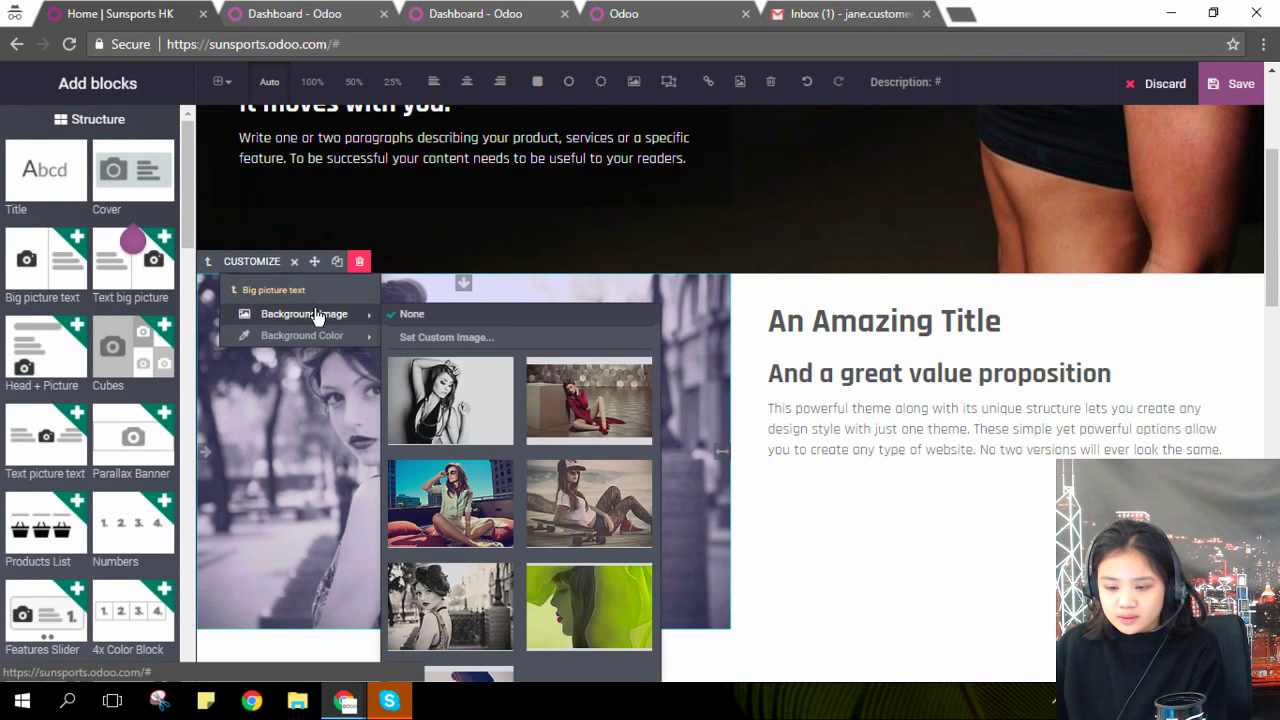
click(441, 334)
double_click(441, 334)
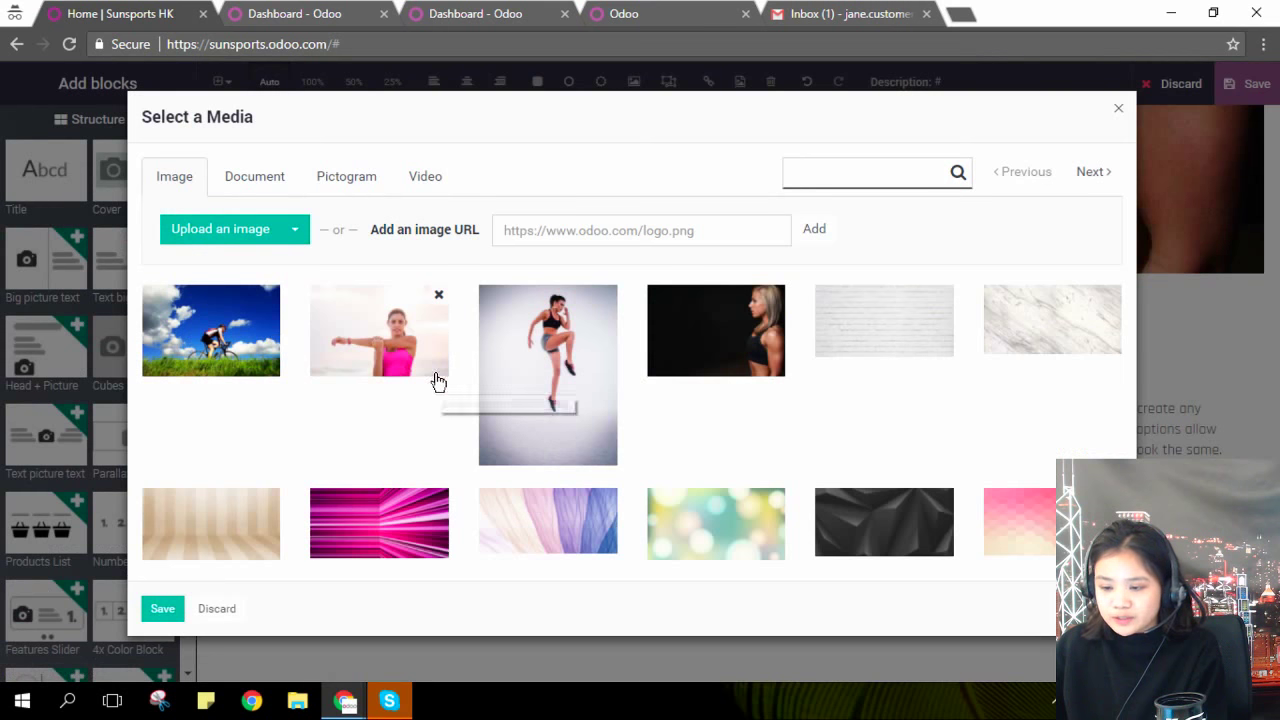
click(163, 608)
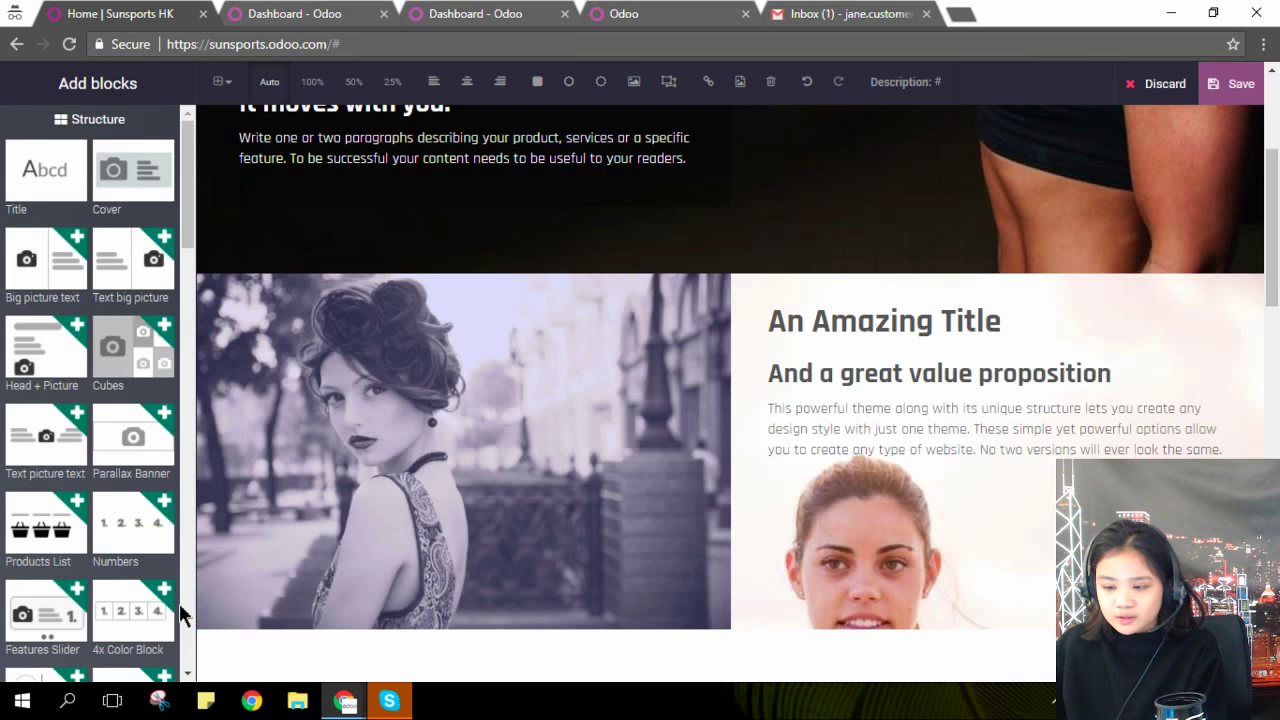
click(878, 516)
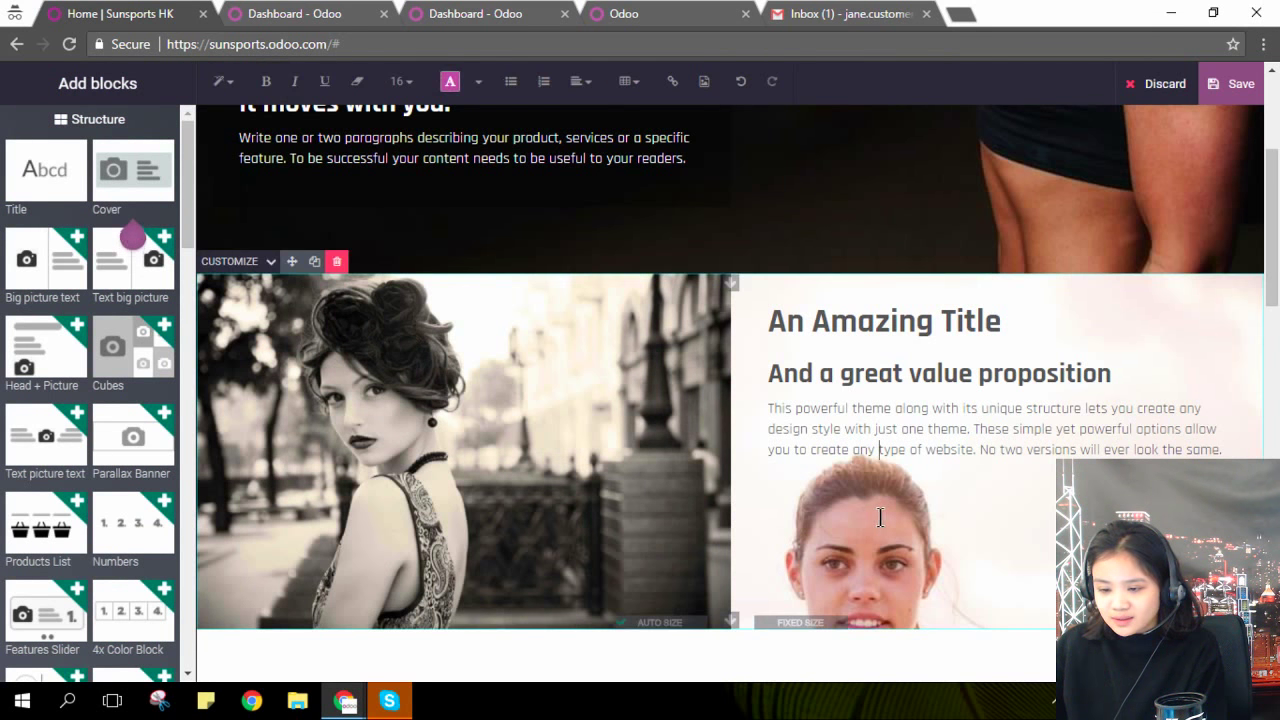
Replace the new block's black-and-white portrait with the picture of the woman stretching in a pink top
double_click(528, 326)
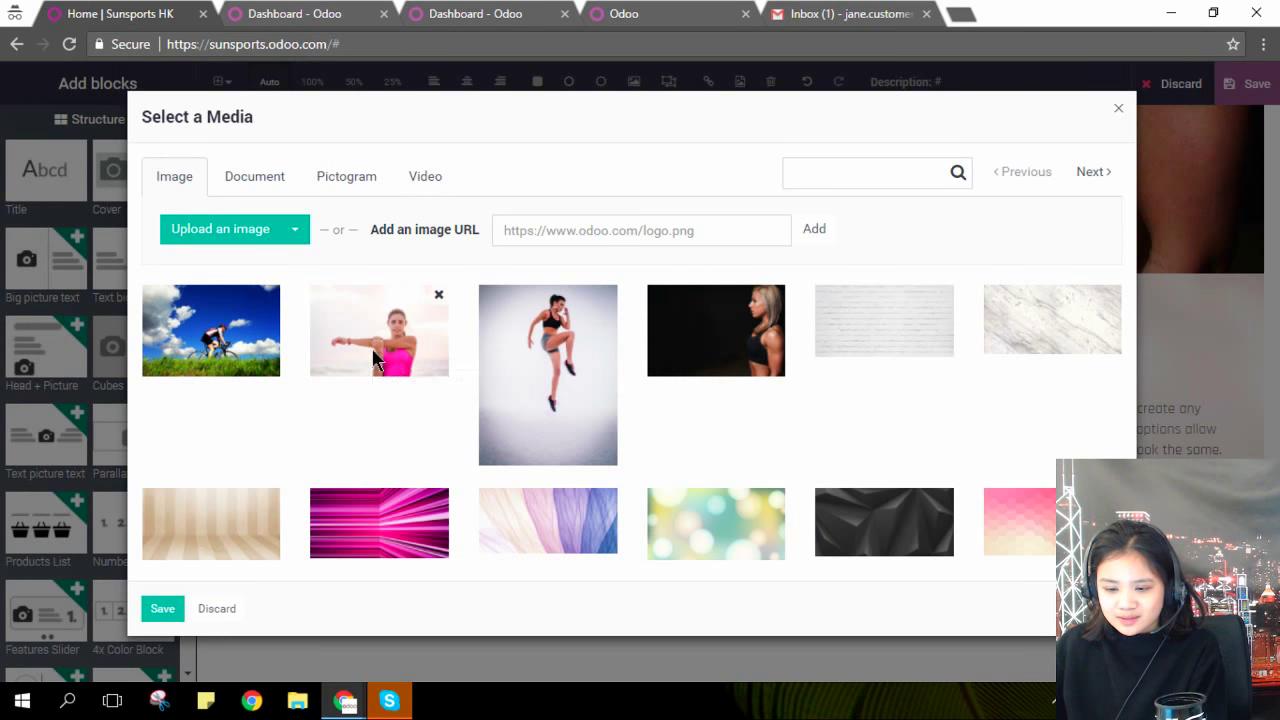
click(375, 360)
click(162, 608)
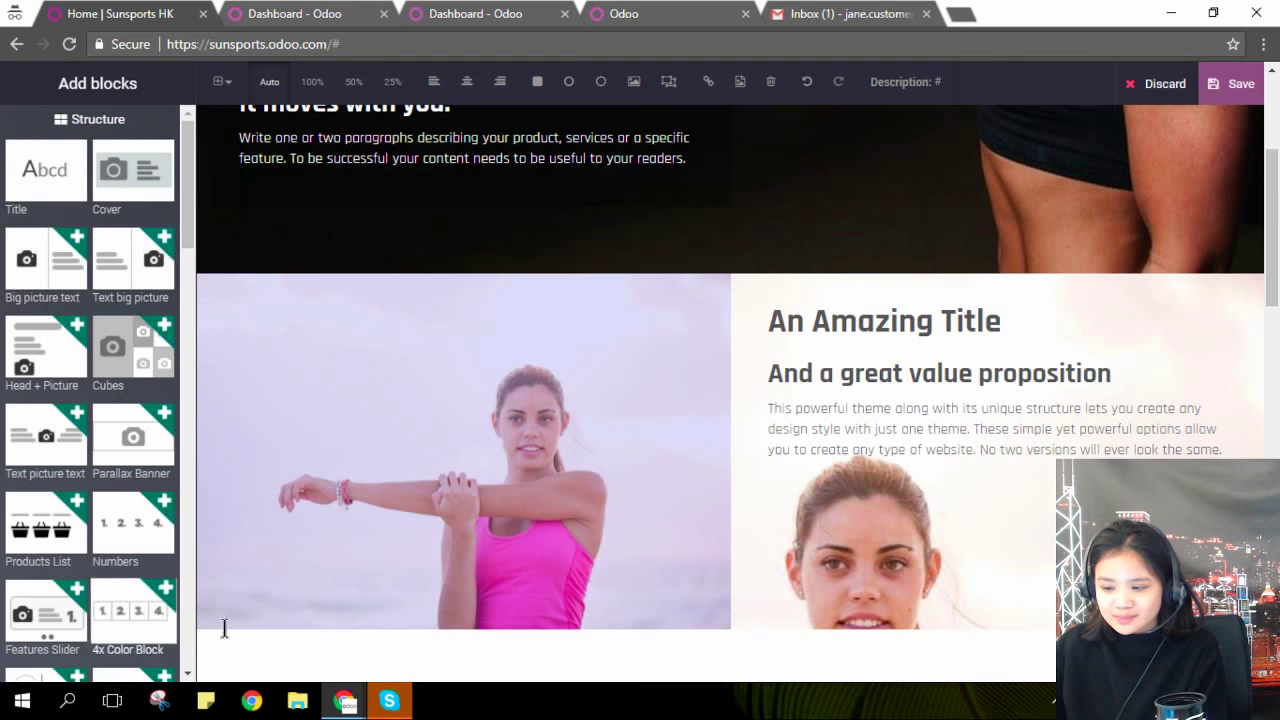
click(913, 521)
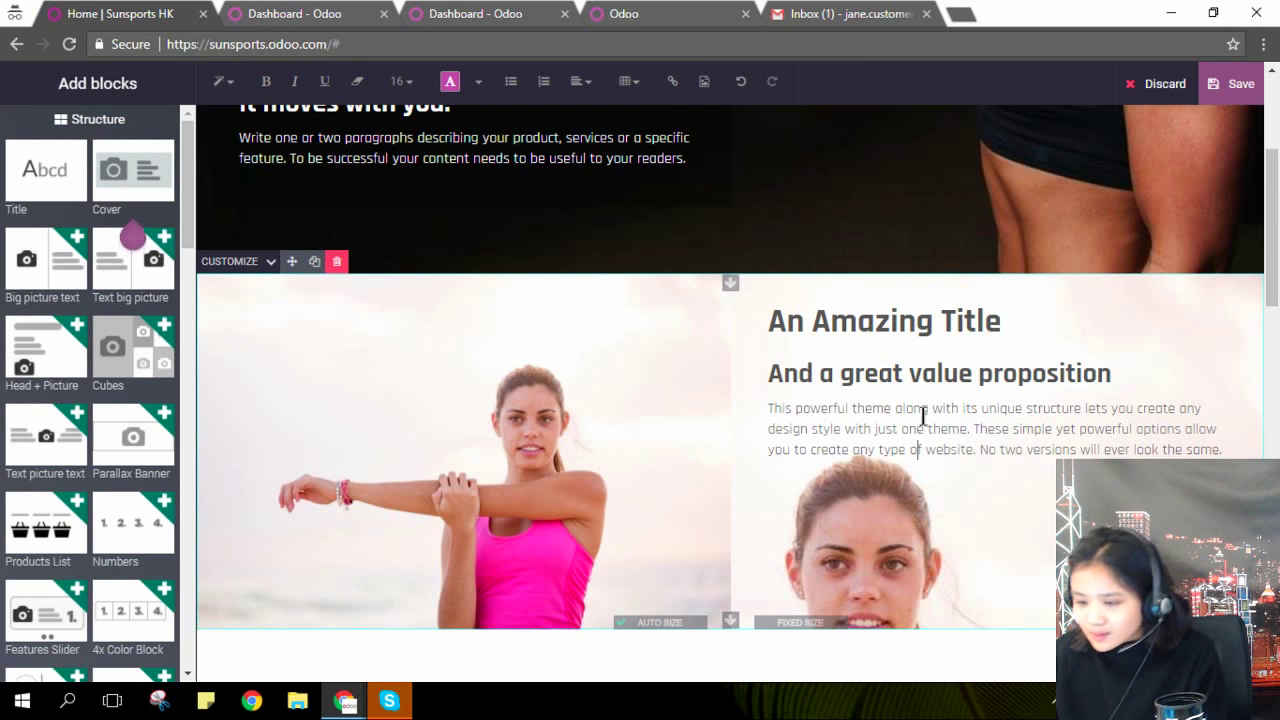
Review the home page sections below the new block, highlighting both paragraphs under "The product which fits your needs" as editable text
scroll(520, 315, down, 3)
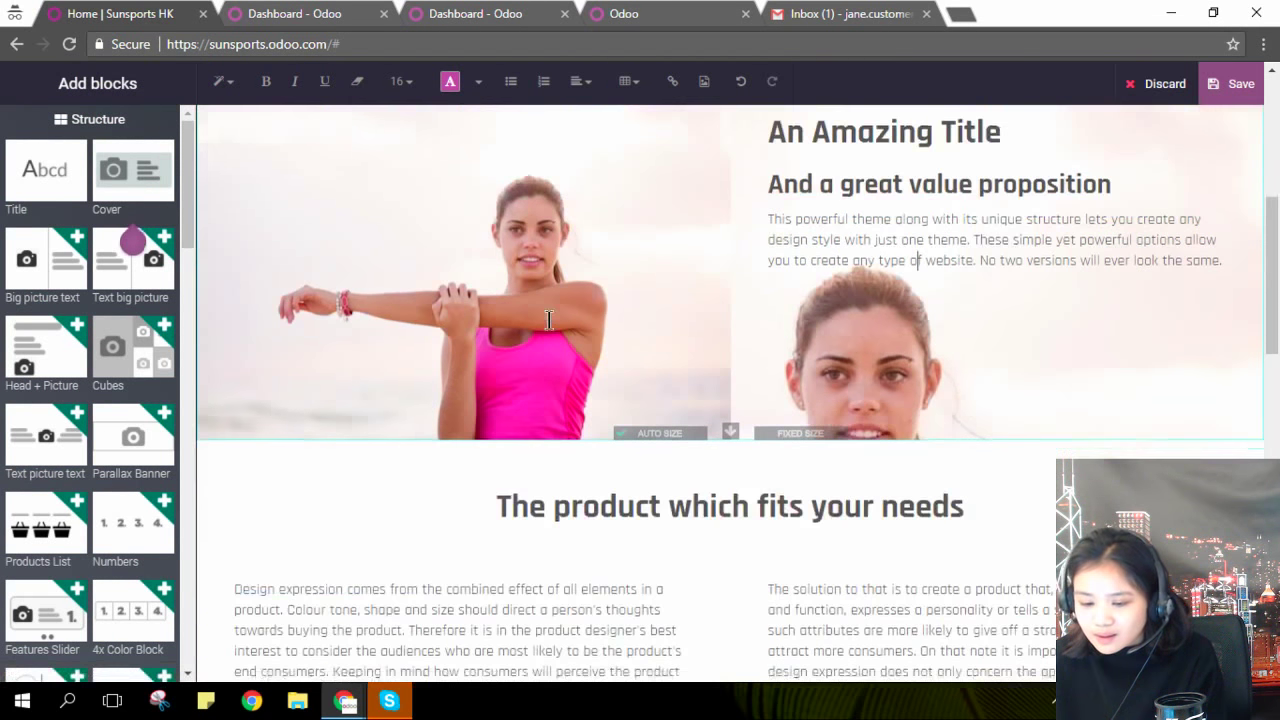
scroll(549, 319, down, 2)
scroll(549, 319, down, 1)
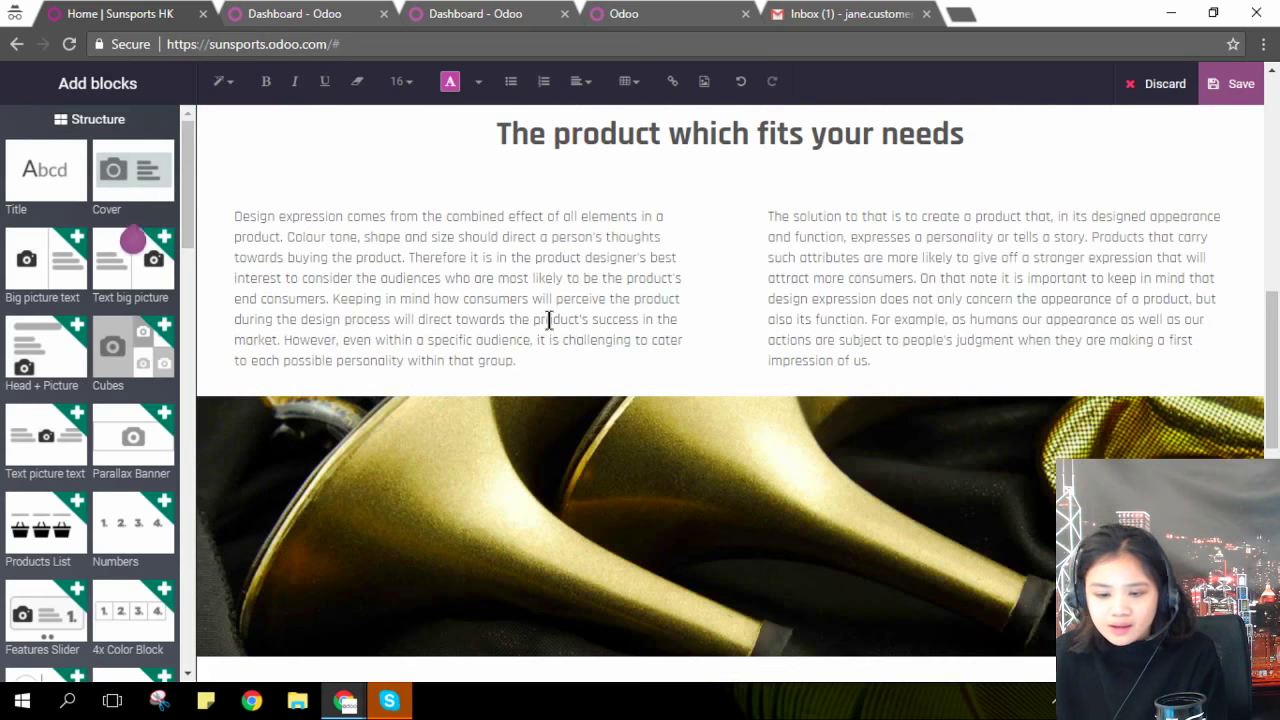
triple_click(549, 319)
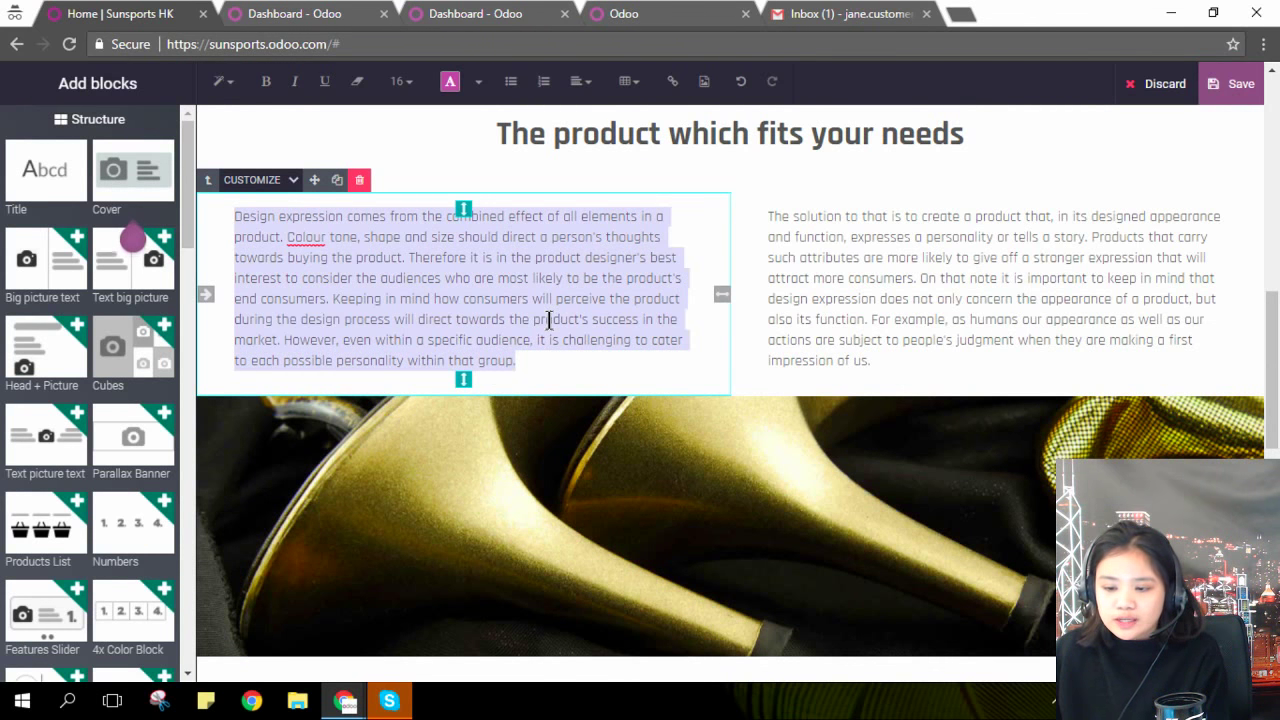
triple_click(1133, 320)
scroll(1133, 320, down, 3)
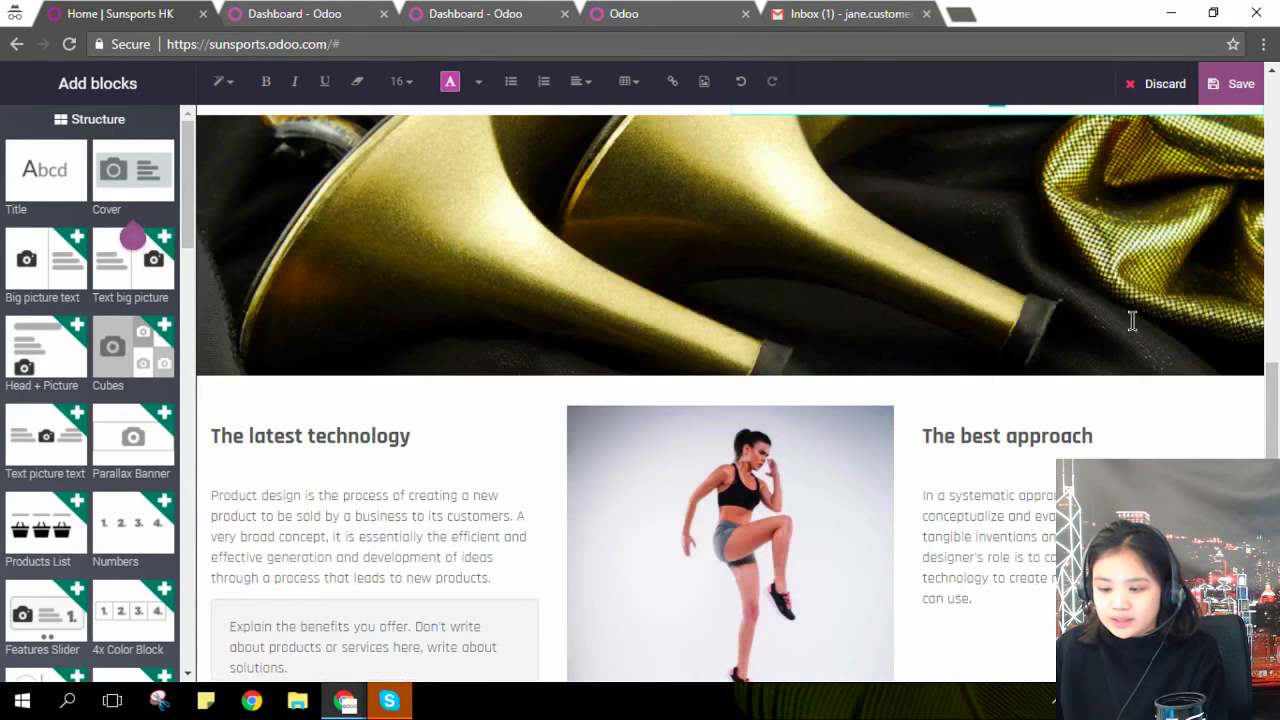
scroll(1132, 320, down, 1)
scroll(1132, 320, down, 2)
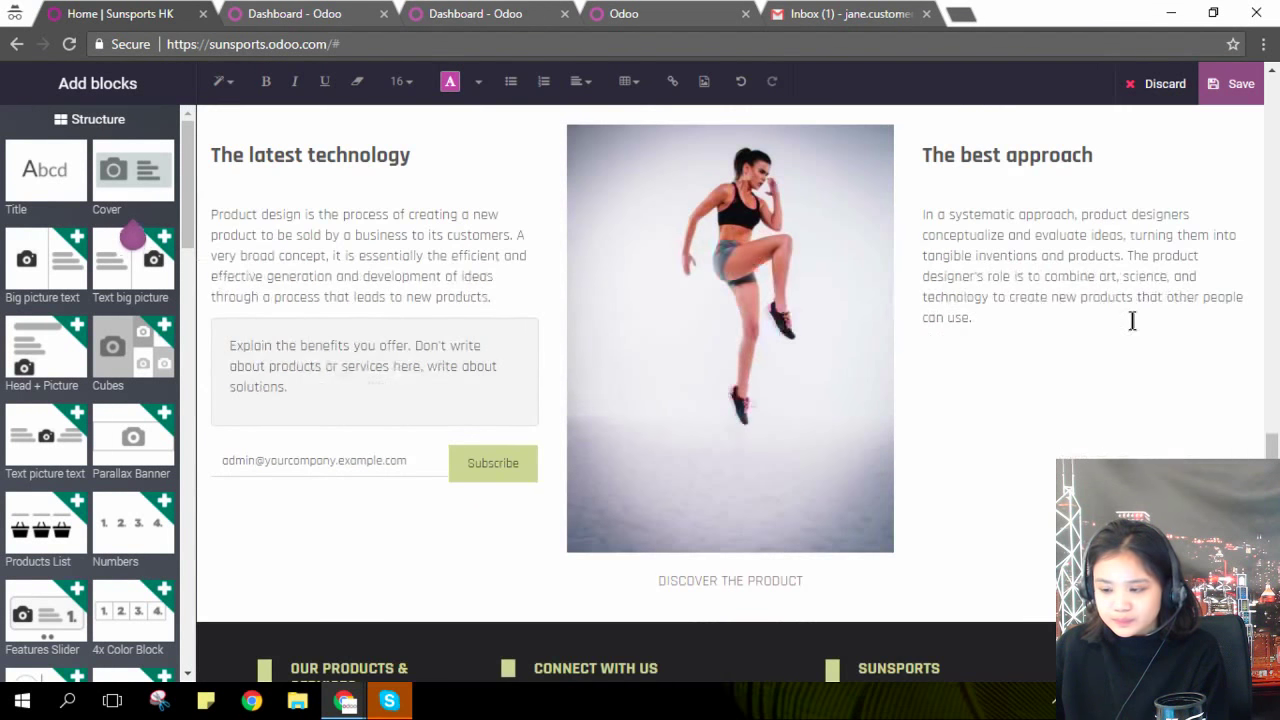
scroll(1133, 320, up, 9)
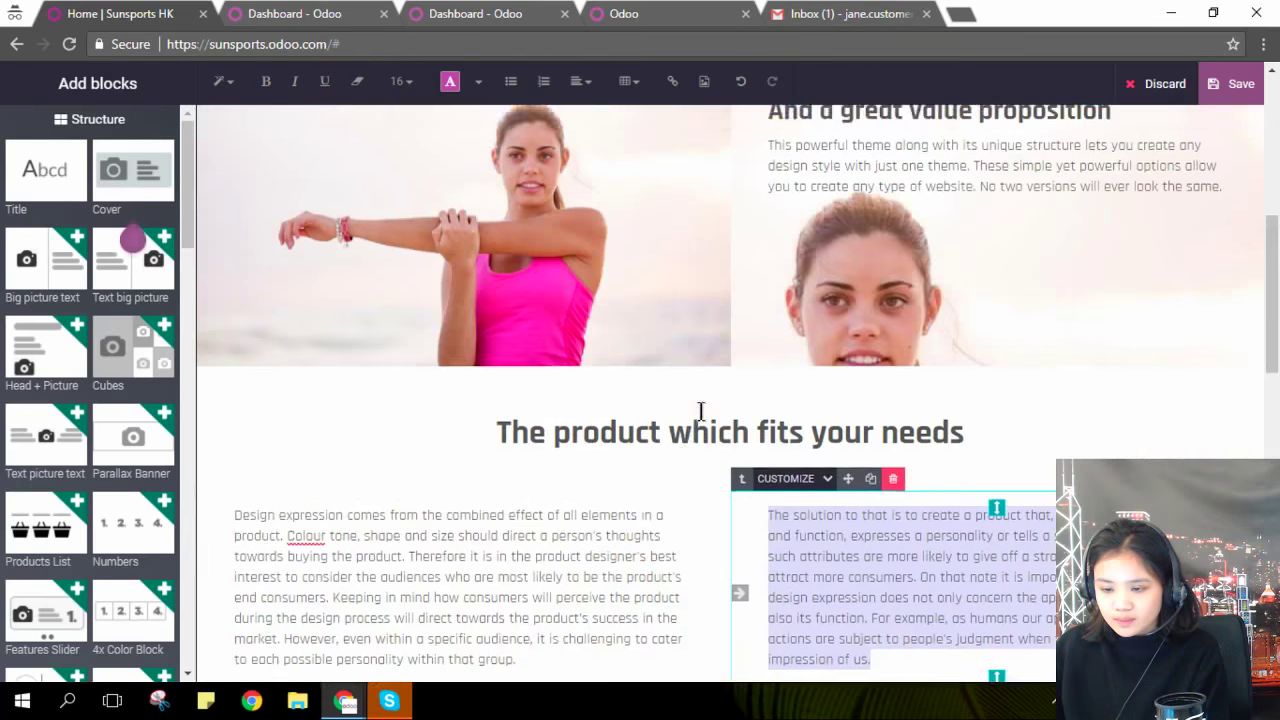
scroll(700, 410, up, 4)
click(744, 409)
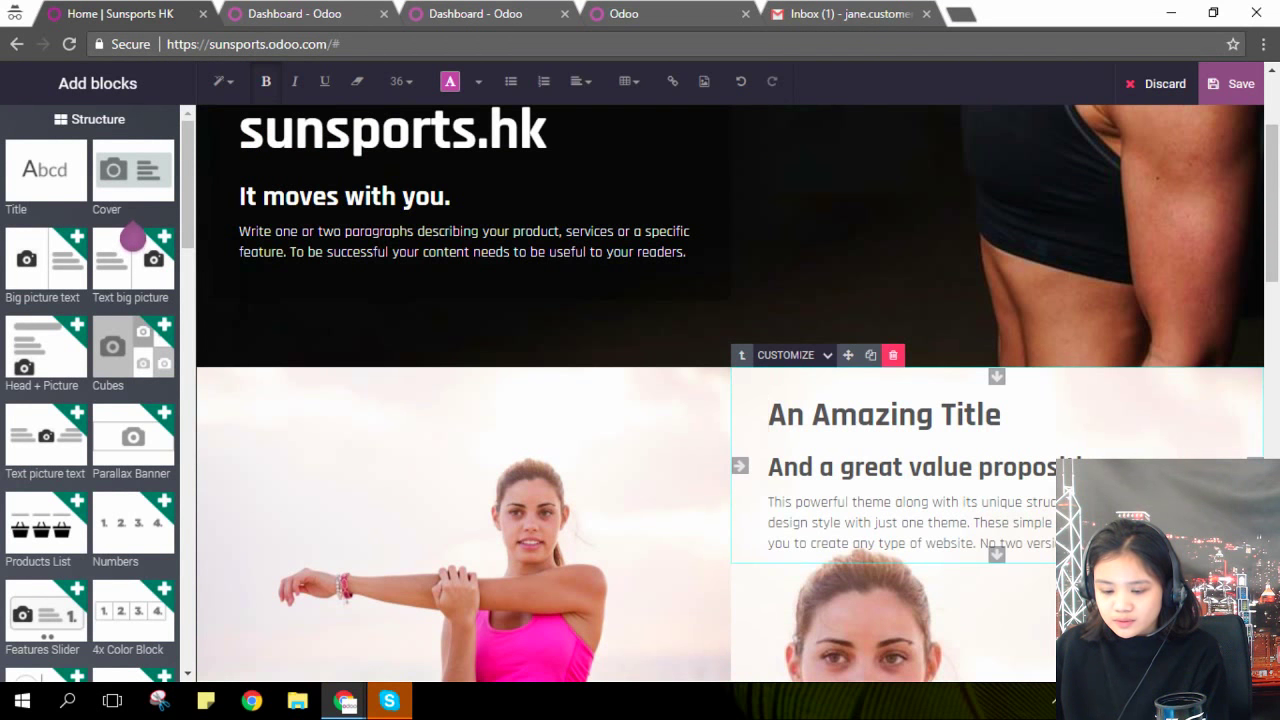
Switch to the browser window containing the webinar presentation and show the public Sunsports home page
mouse_move(344, 700)
click(300, 650)
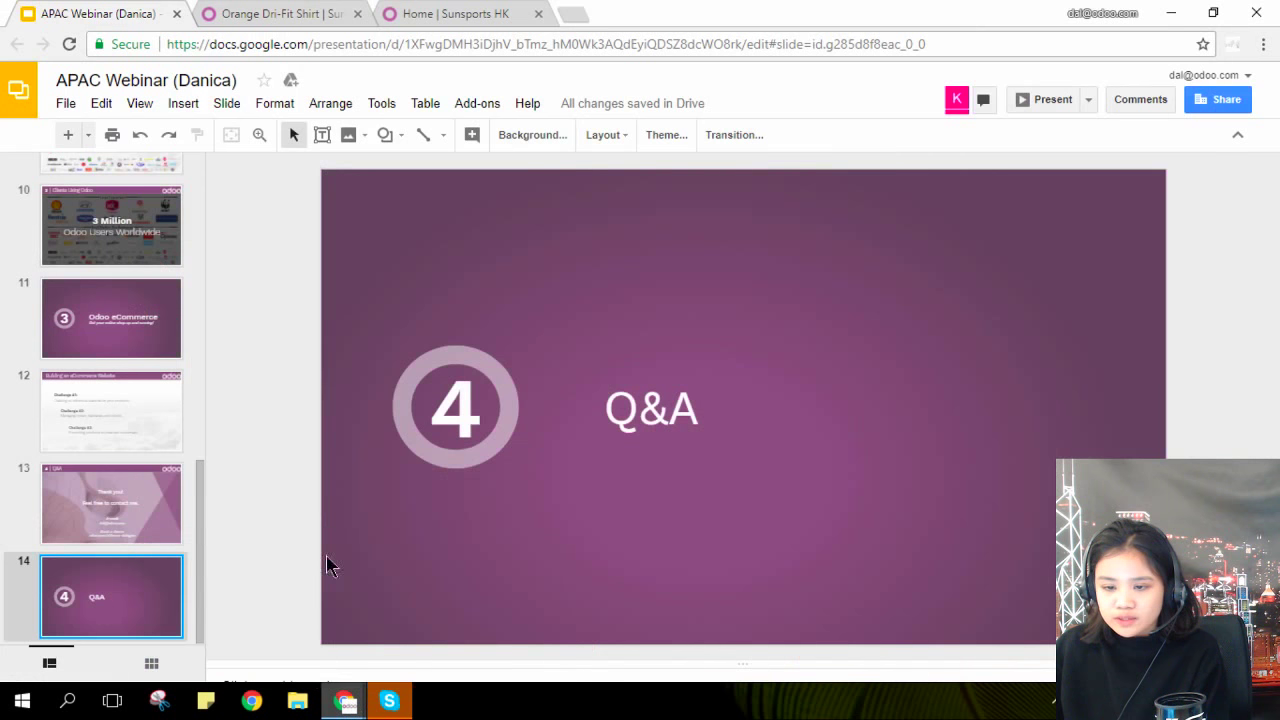
click(440, 13)
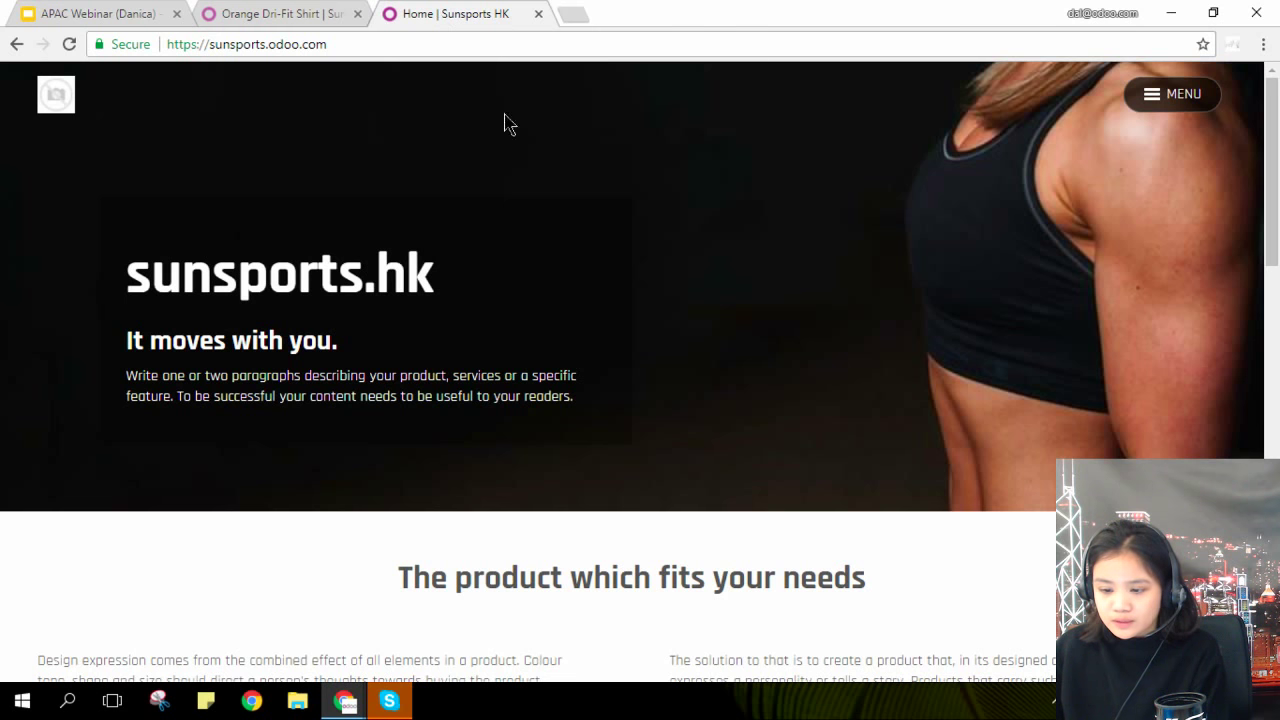
Review the public Sunsports home page from the header banner down to the footer
scroll(811, 177, down, 2)
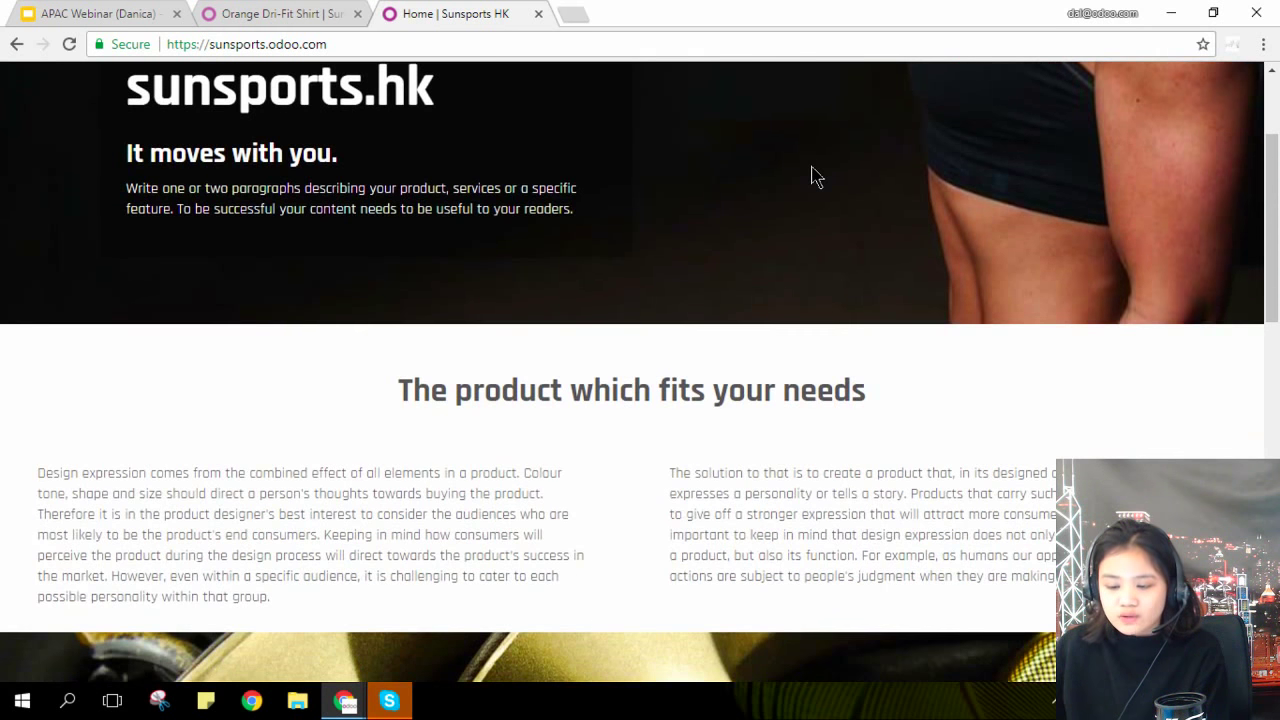
scroll(815, 176, down, 2)
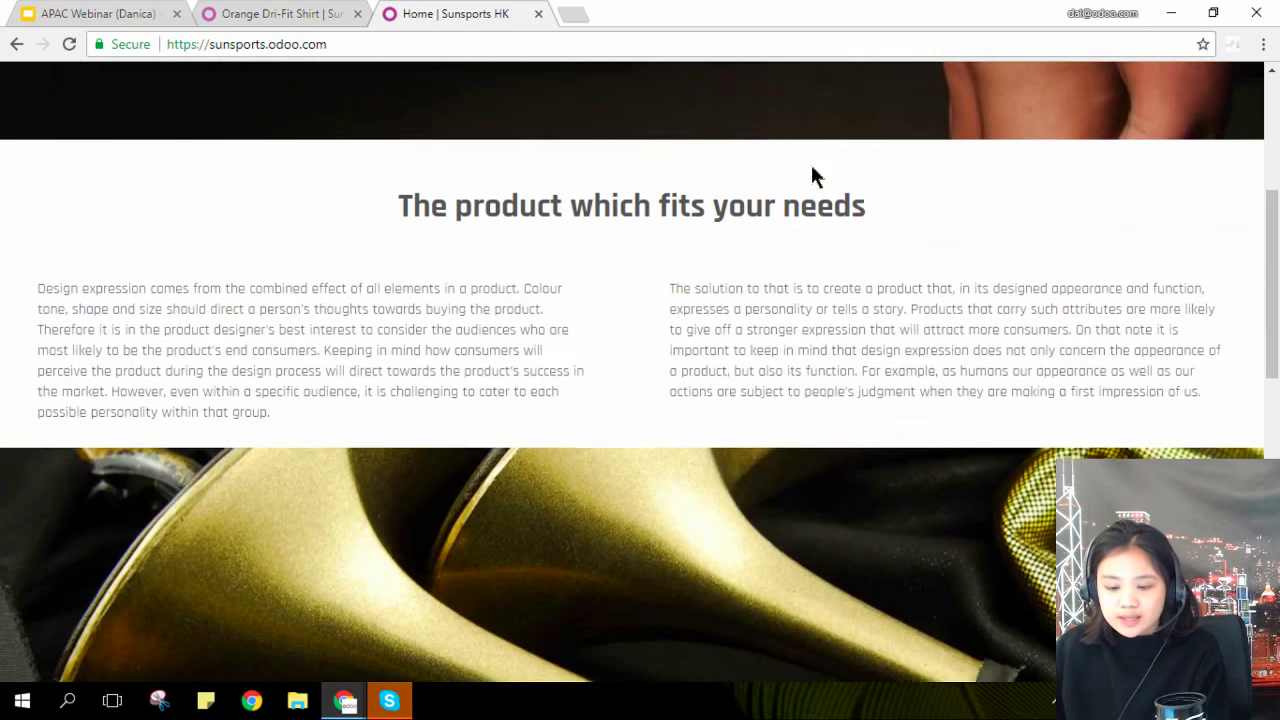
scroll(813, 176, down, 2)
scroll(813, 176, down, 2)
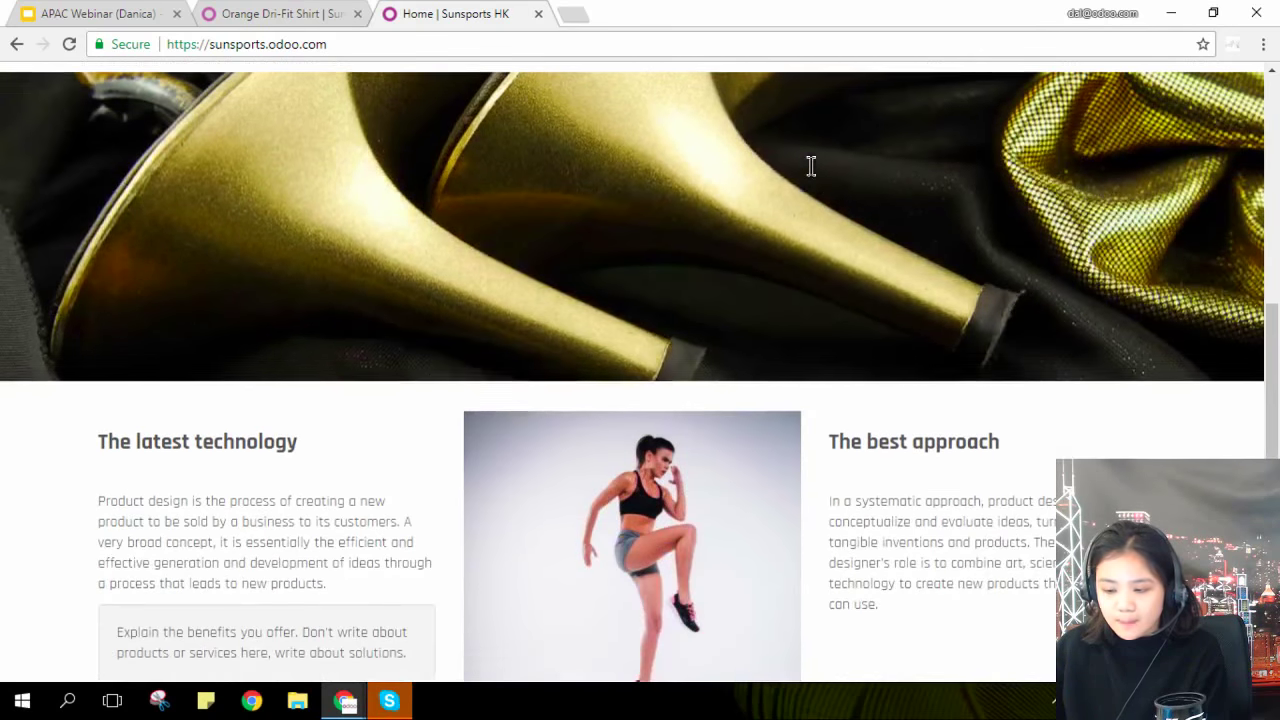
scroll(813, 176, down, 4)
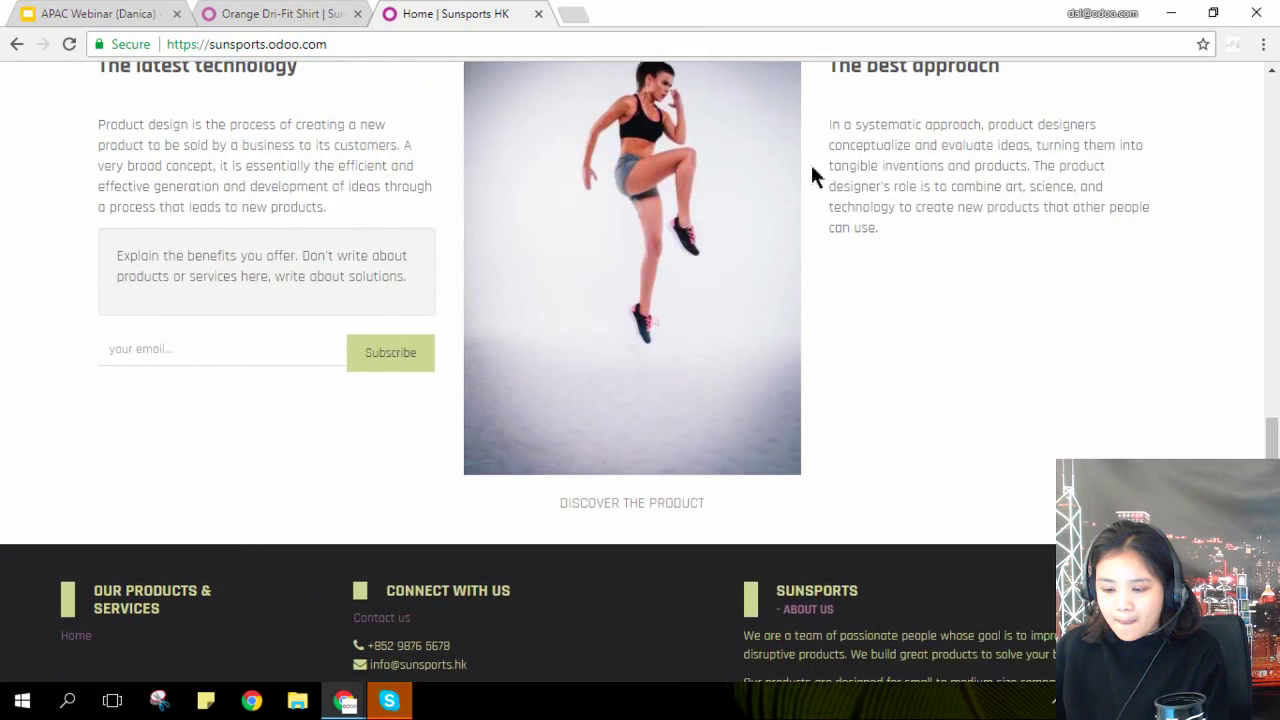
scroll(813, 176, down, 2)
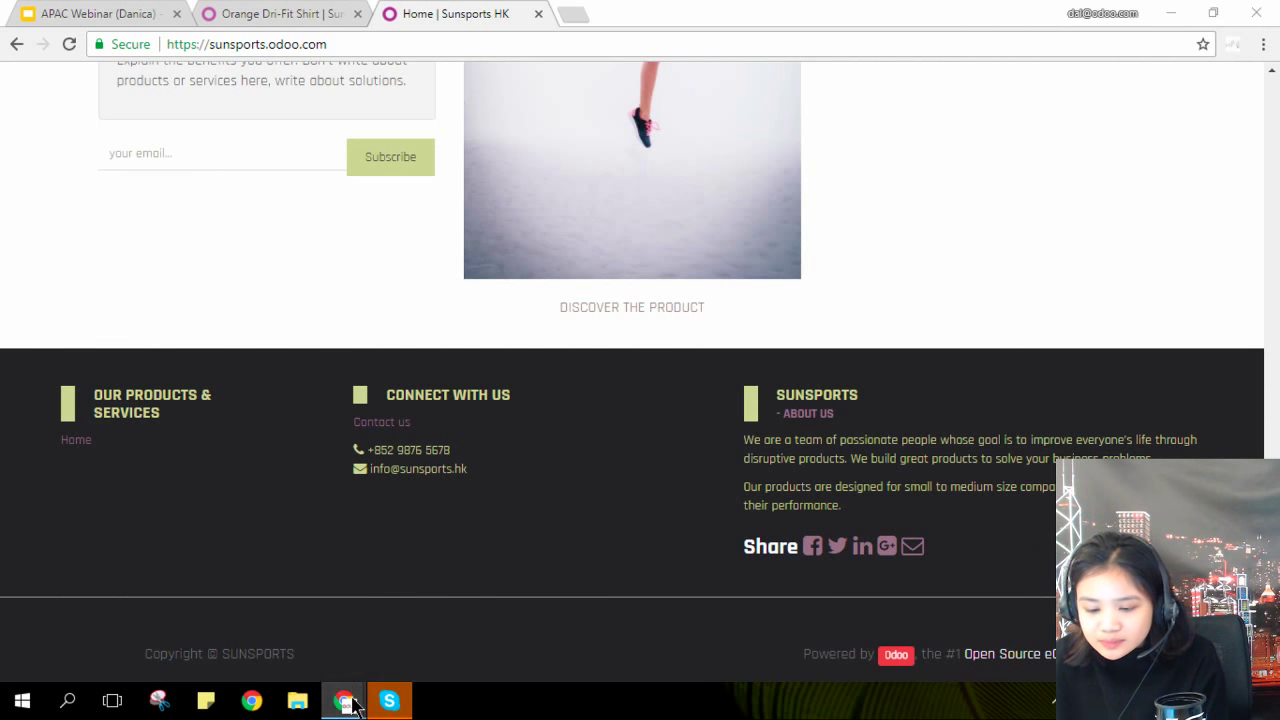
Switch to the browser window with the website editor and save the home page changes
mouse_move(344, 690)
click(420, 651)
scroll(1048, 386, up, 2)
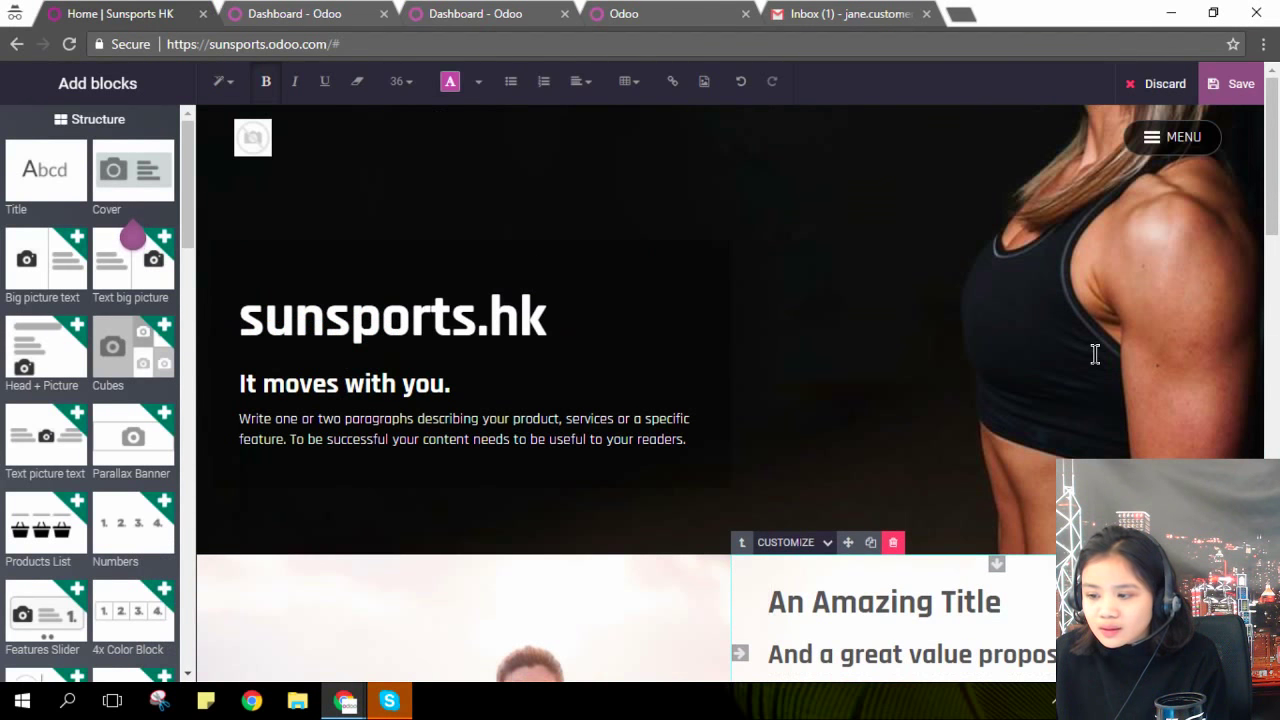
click(1233, 86)
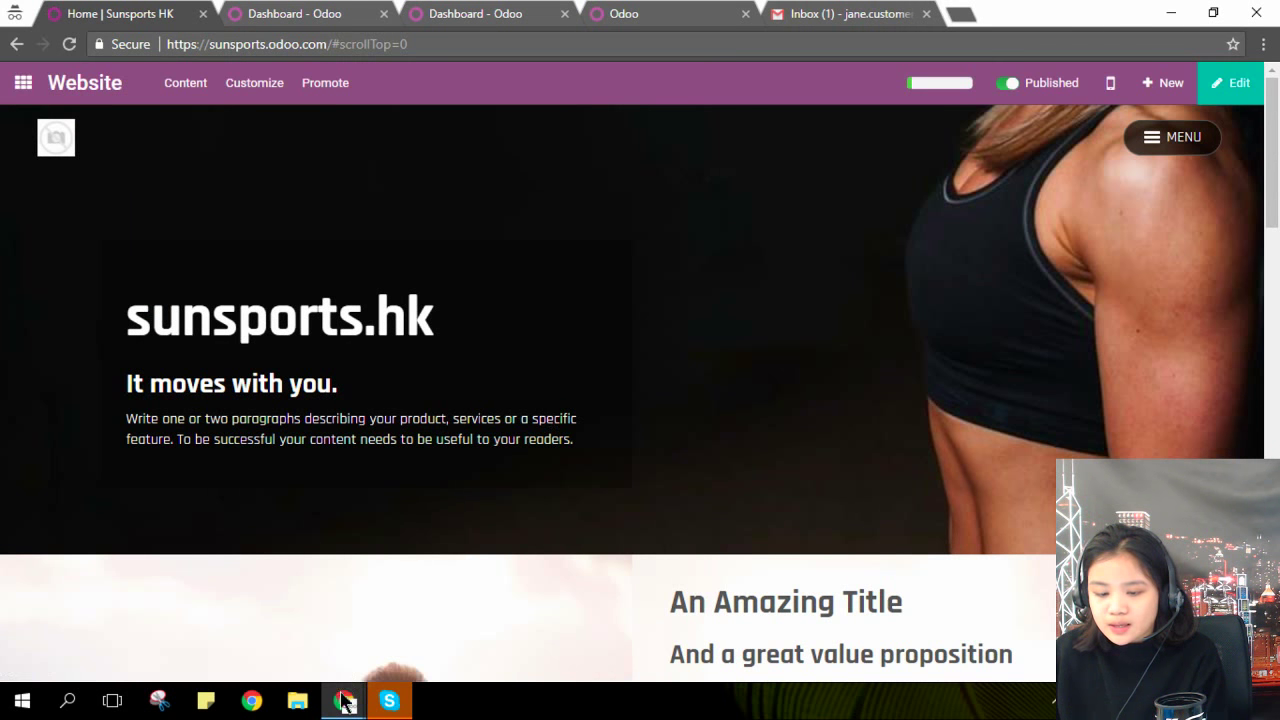
Return to the public site's browser window and view the Orange Dri-Fit Shirt product page
click(344, 703)
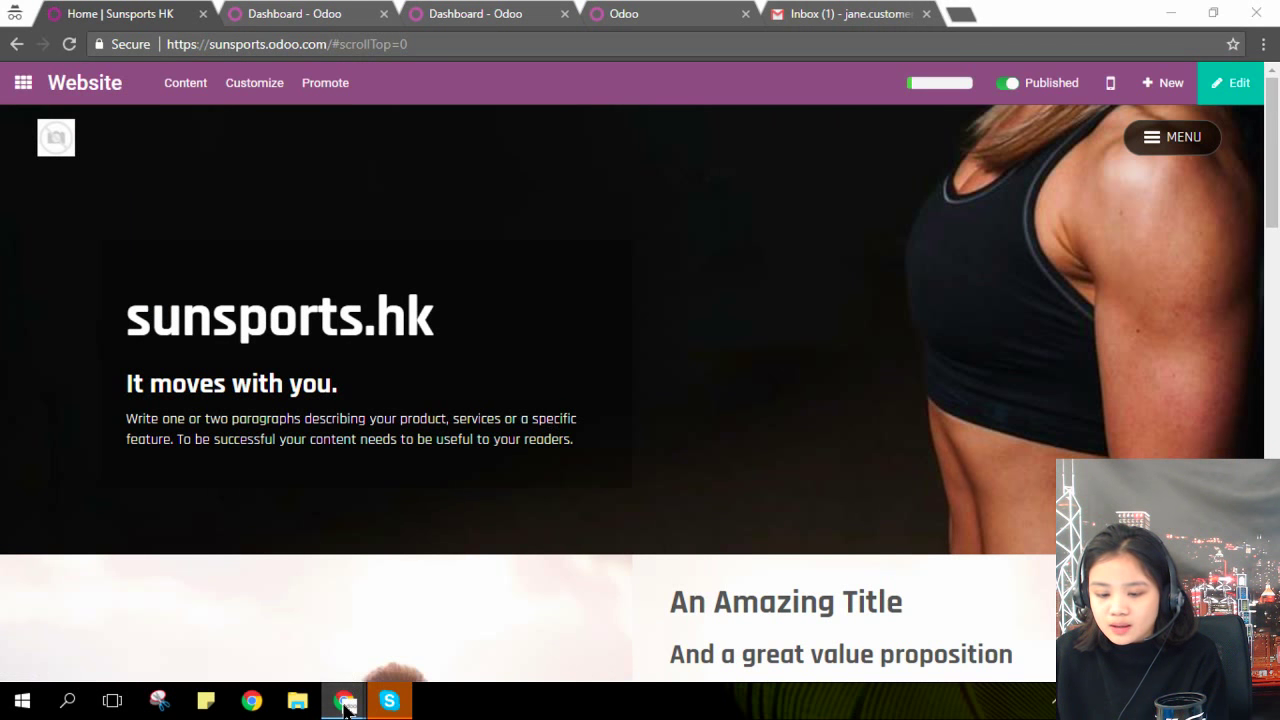
mouse_move(344, 703)
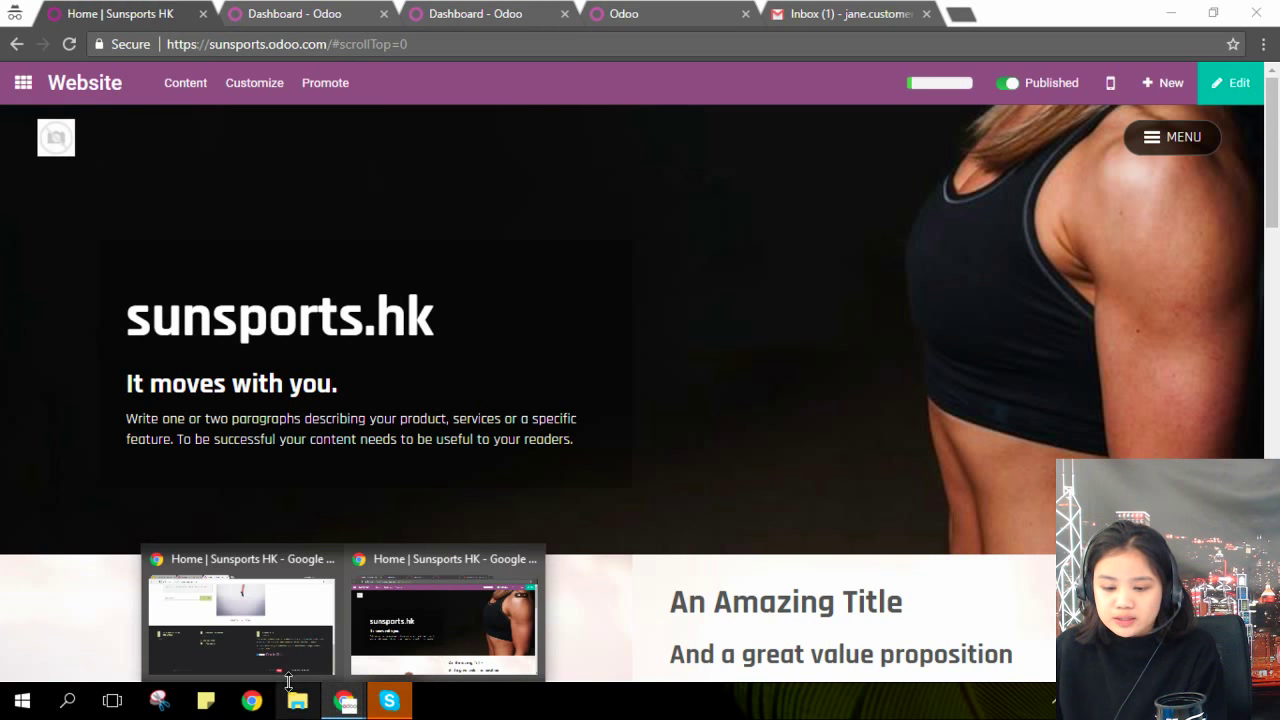
click(290, 640)
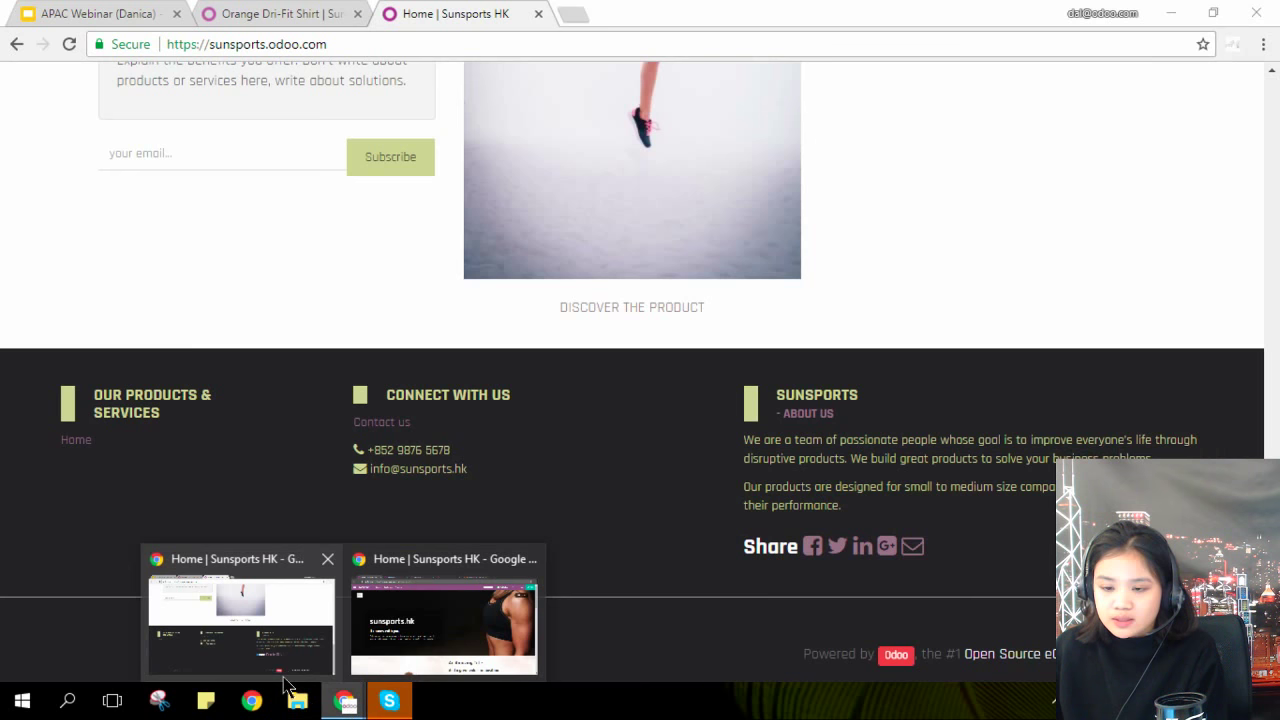
click(301, 16)
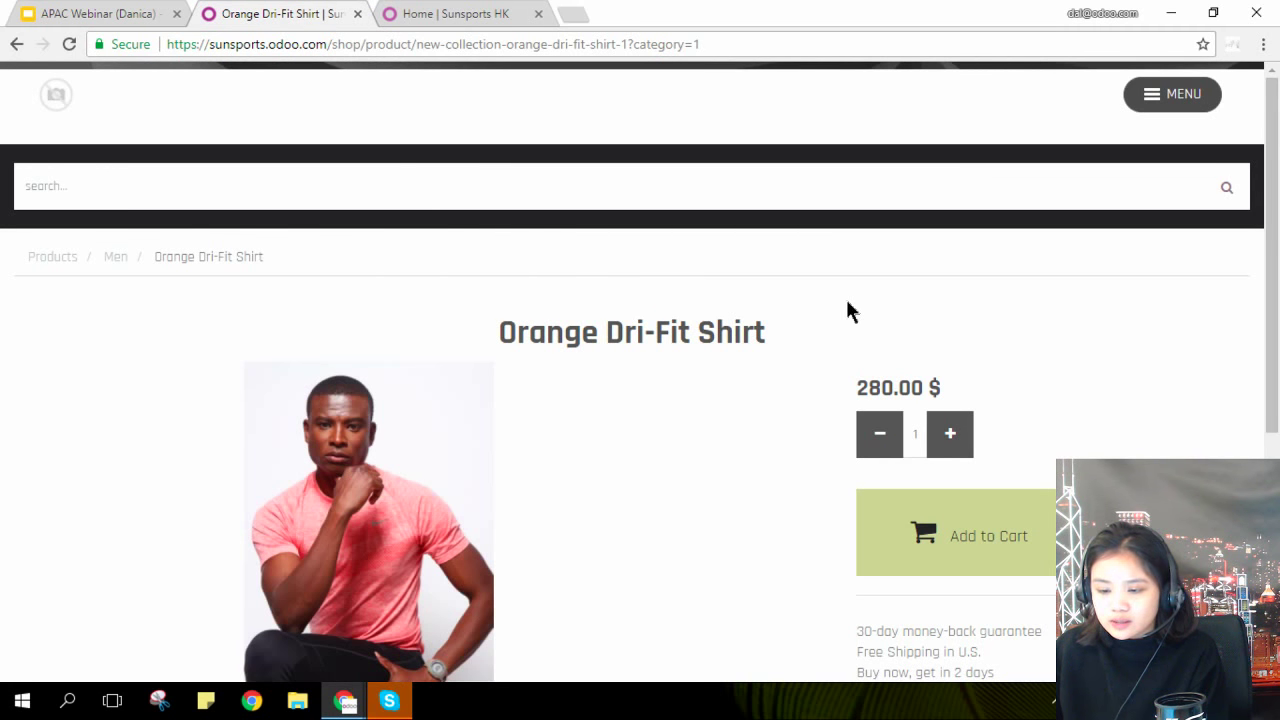
scroll(847, 302, down, 1)
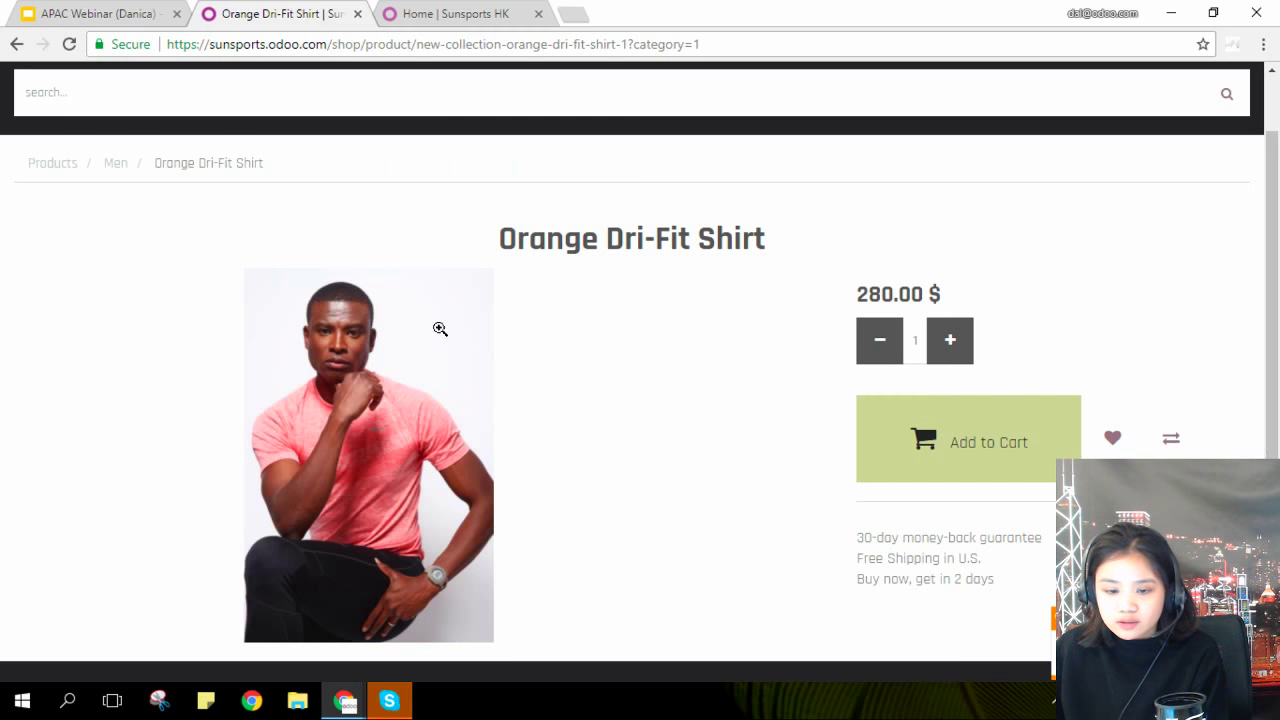
Go to the full Products list, open Orange Dri-Fit Shirt and add one to the cart
click(66, 171)
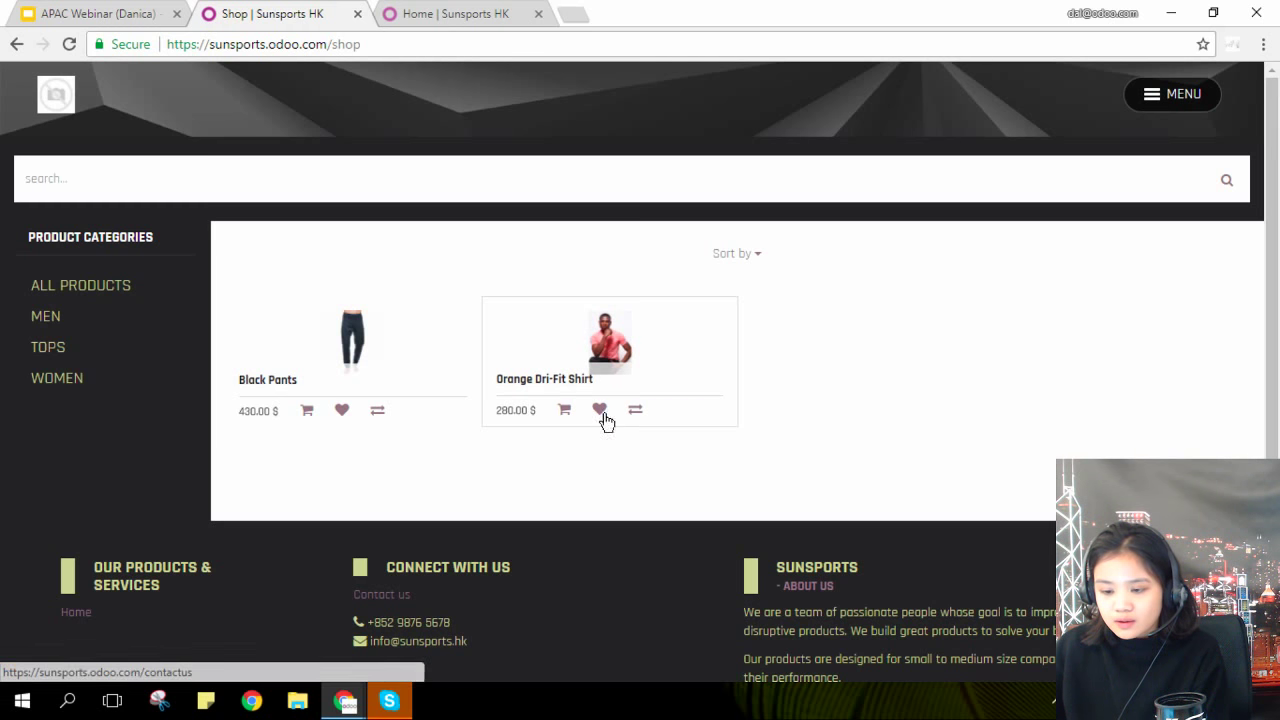
click(614, 368)
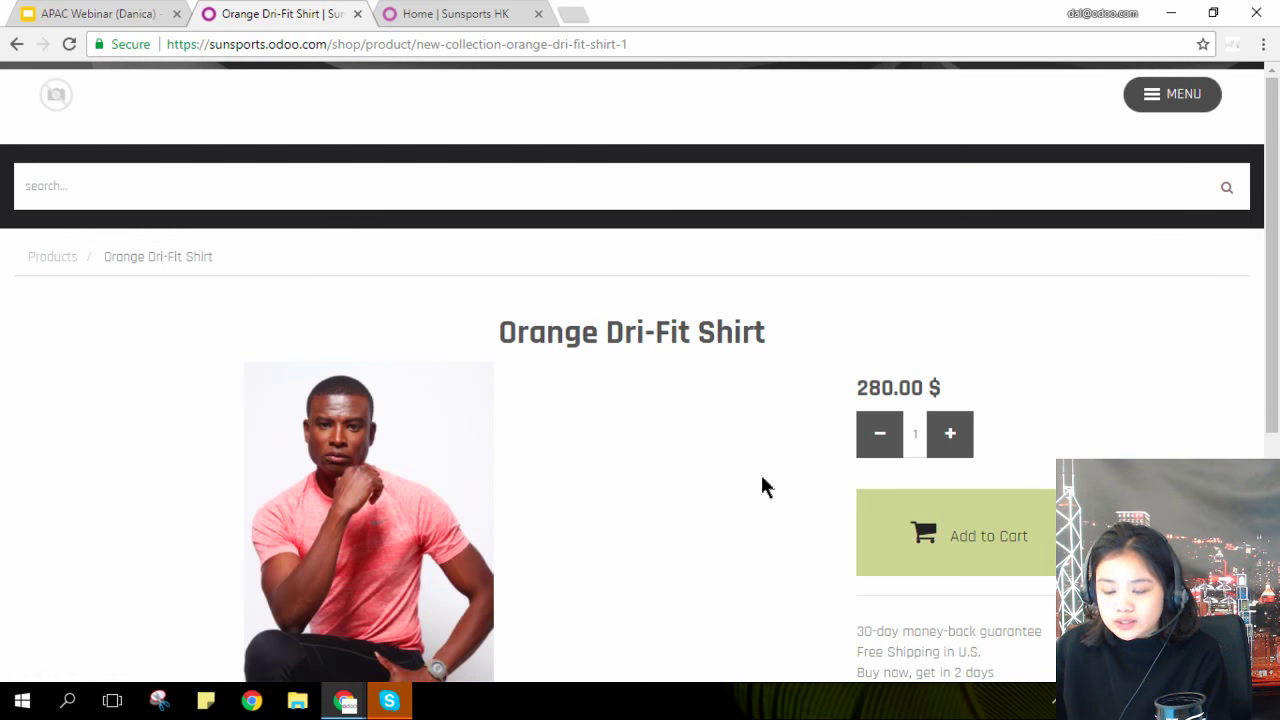
scroll(762, 487, down, 1)
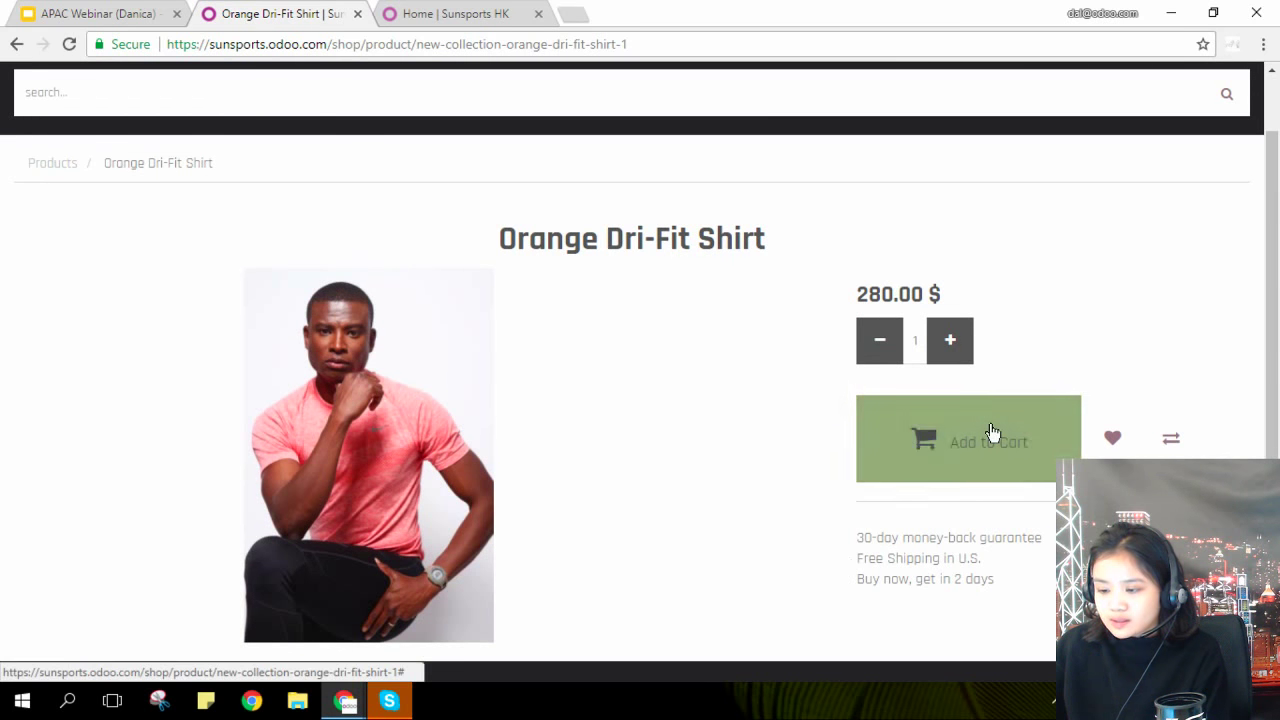
click(992, 432)
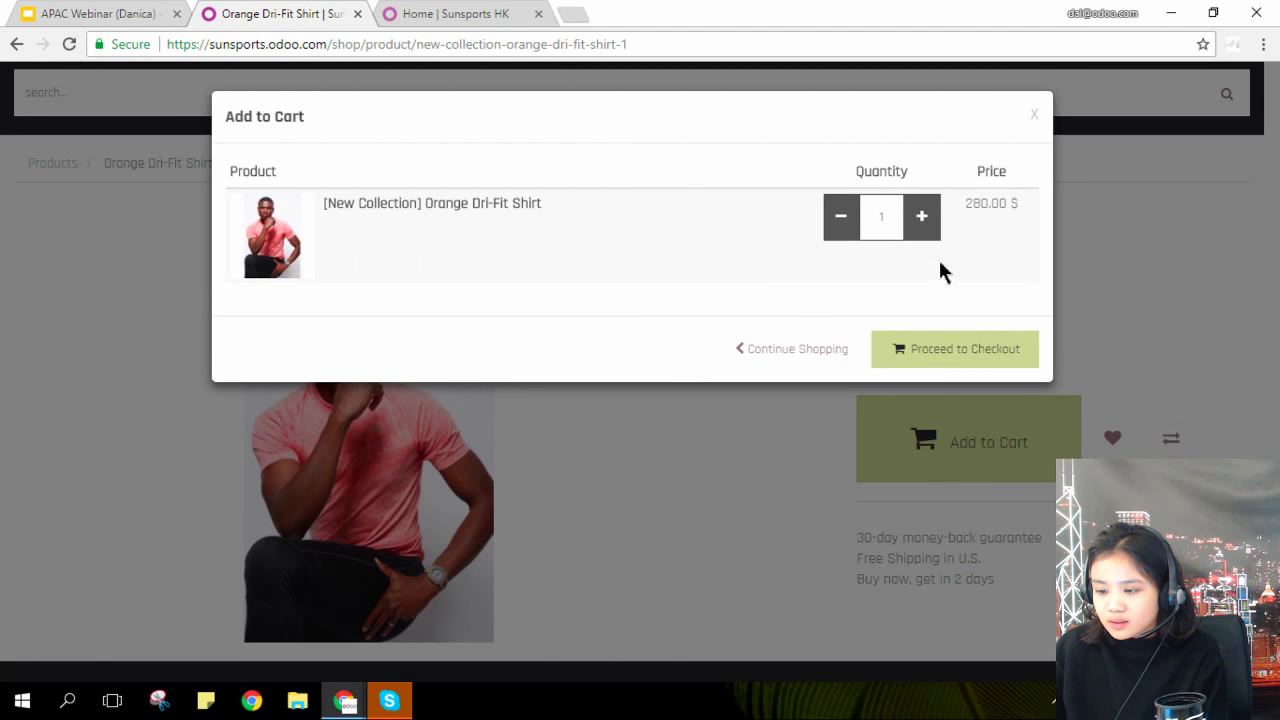
Proceed to checkout from the cart and review the billing and shipping address form
click(965, 345)
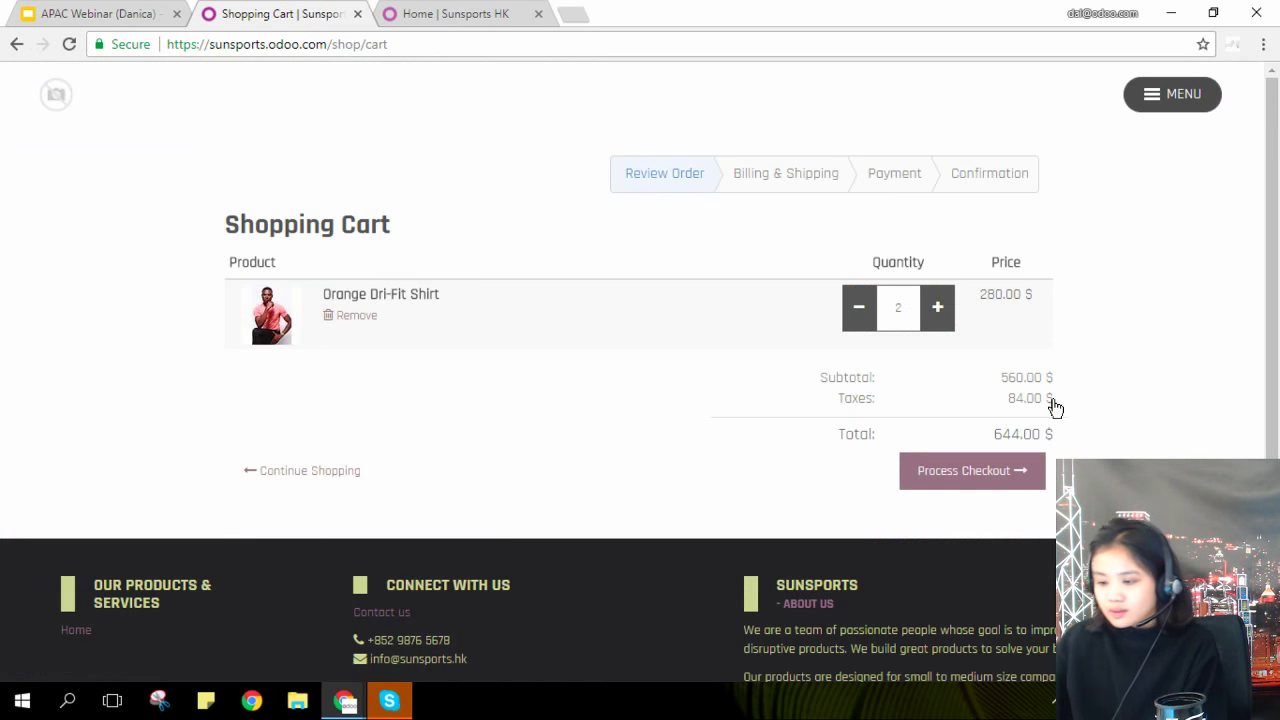
click(1012, 480)
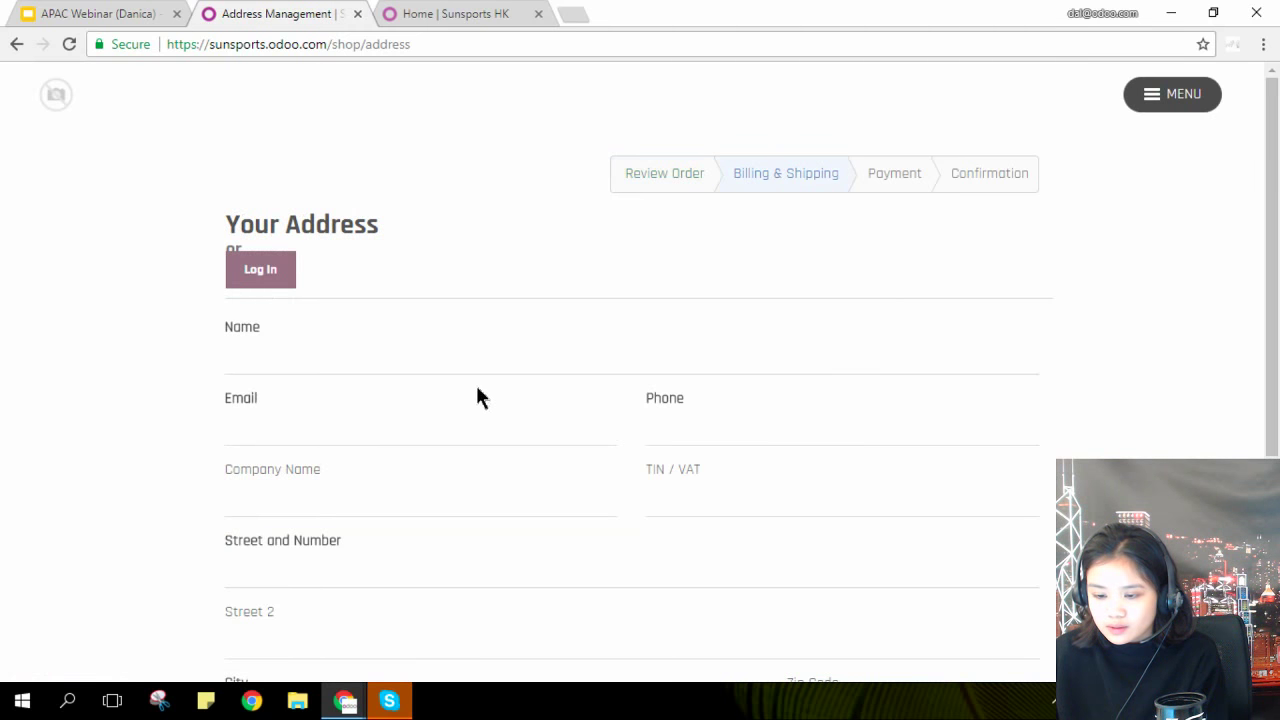
scroll(478, 397, down, 1)
scroll(880, 510, down, 2)
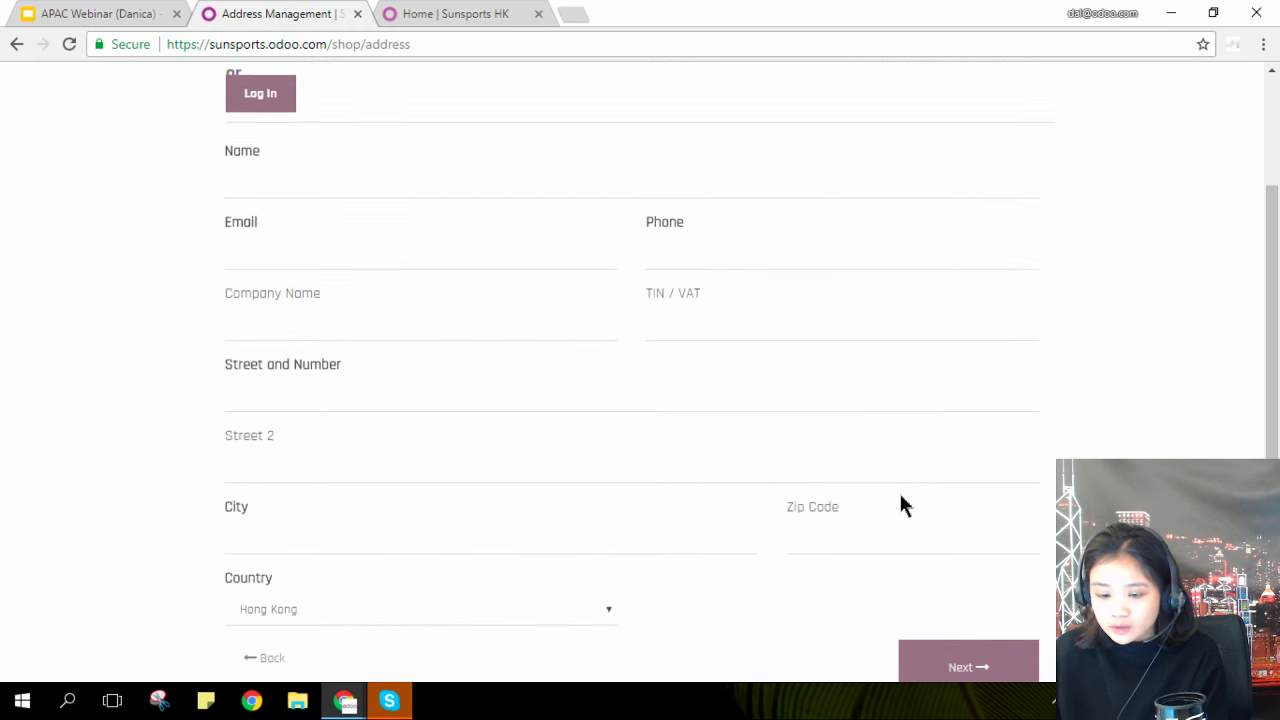
scroll(640, 360, up, 1)
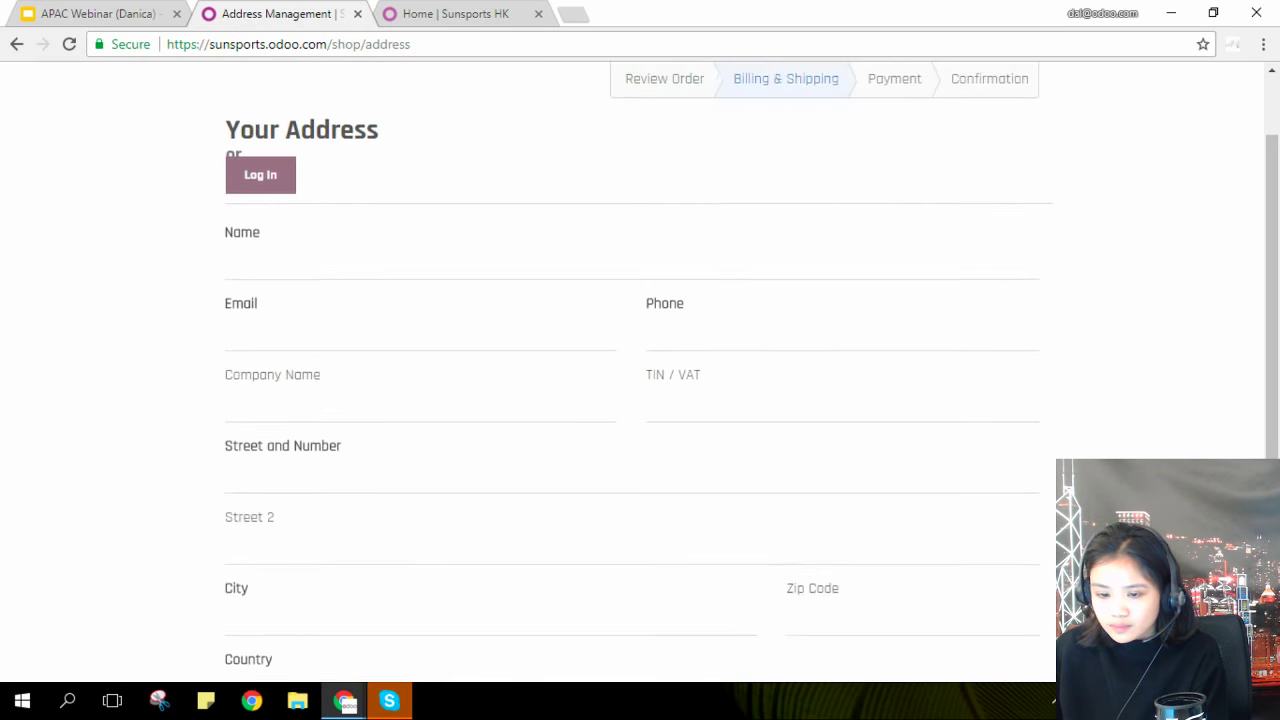
Enter the customer's full name and e-mail address in the address form
click(438, 277)
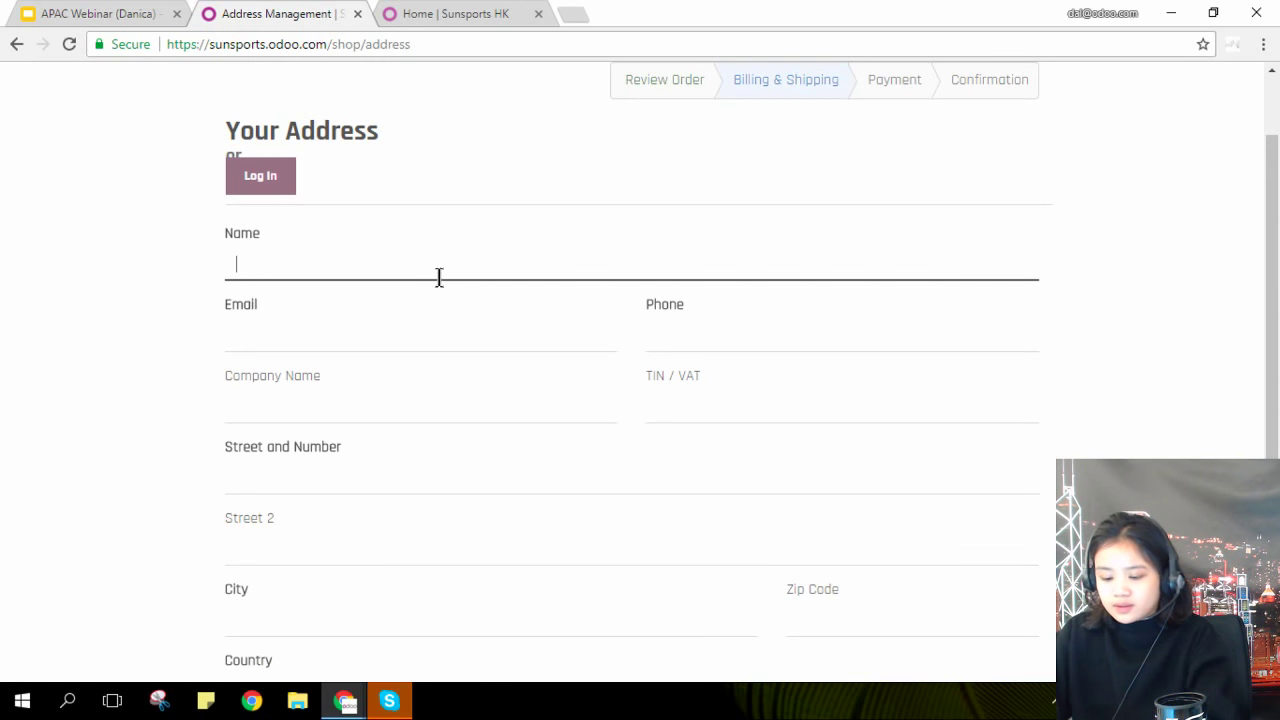
text(Jane)
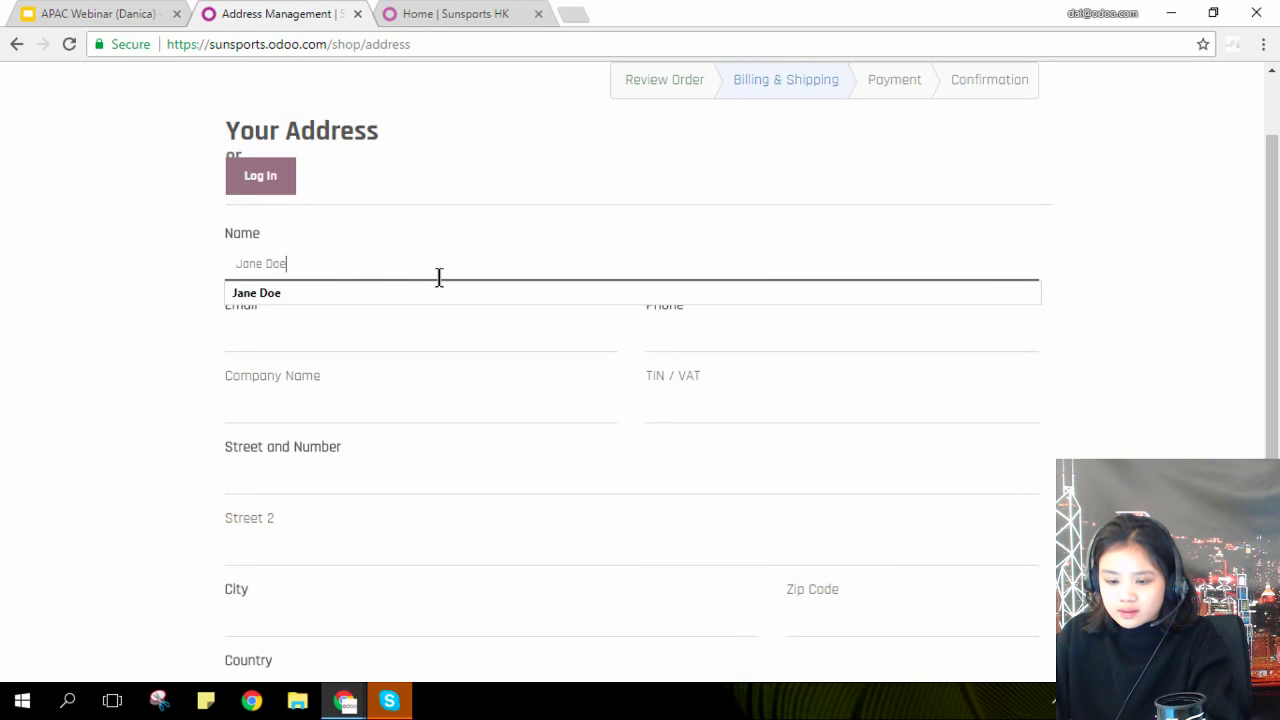
text( Doe)
key(Tab)
text(ja)
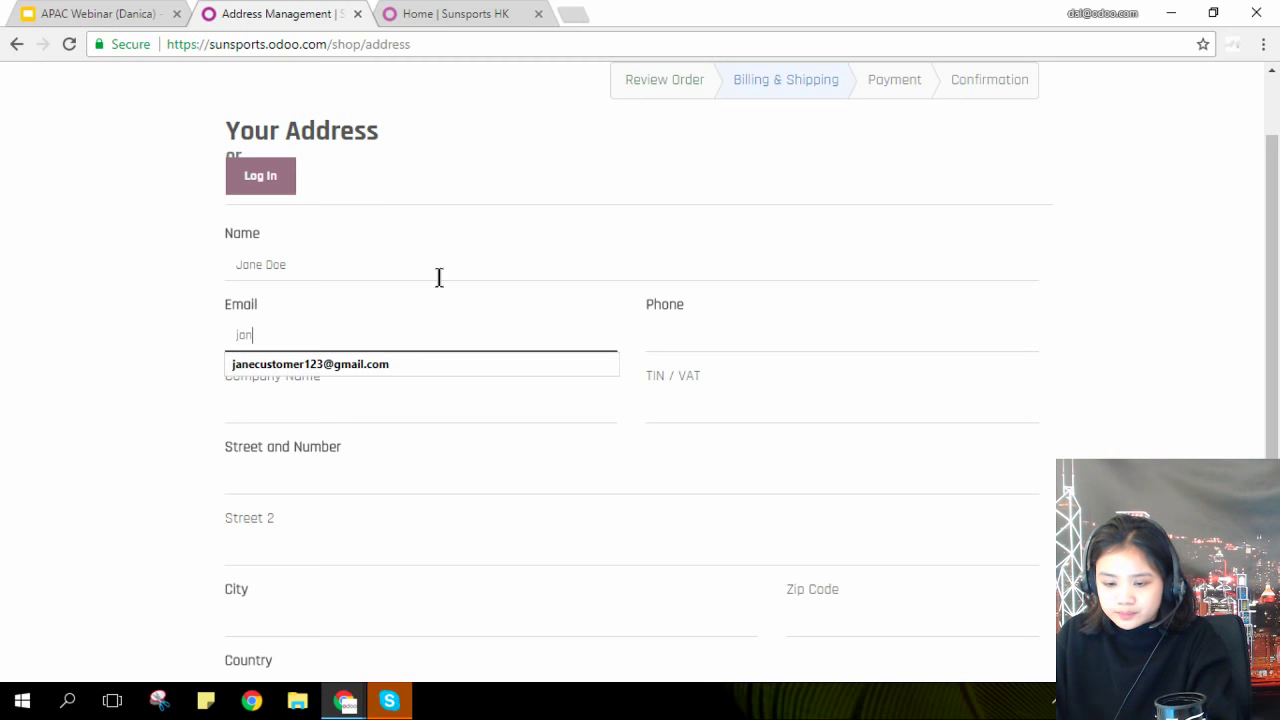
key(Down)
key(Tab)
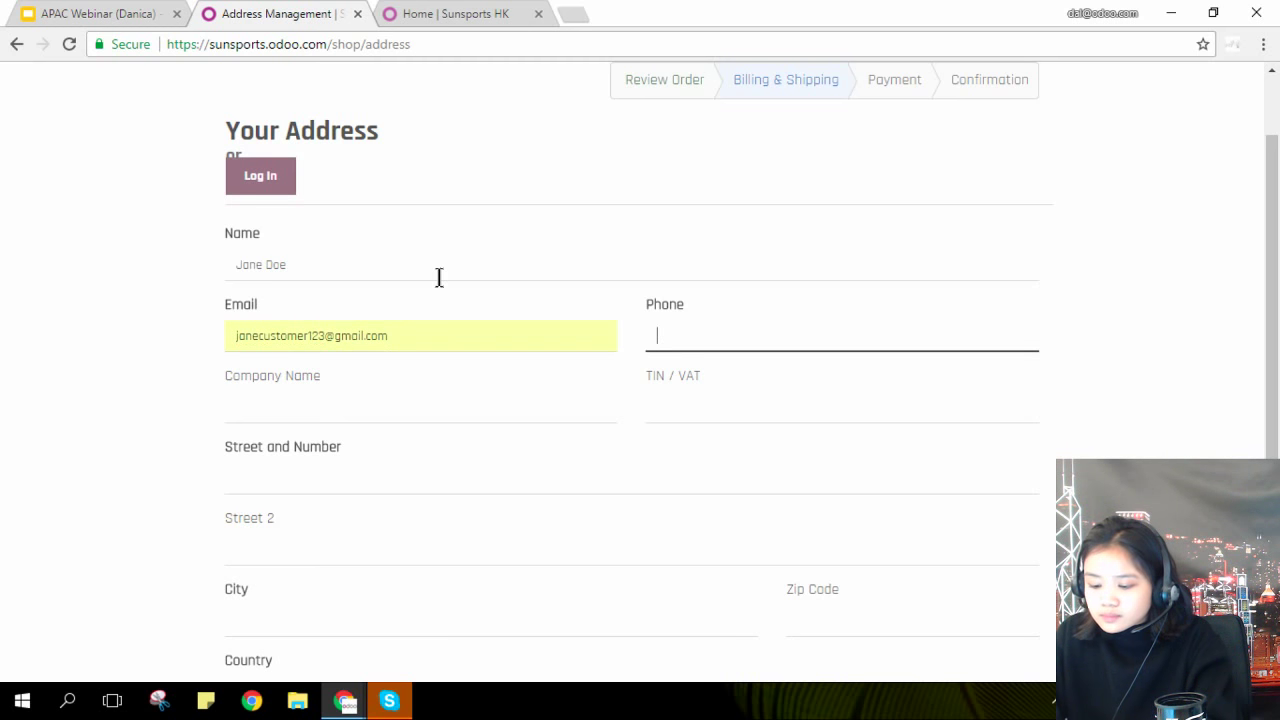
Fill in the customer's phone number and set the company name to Odoo
text(+)
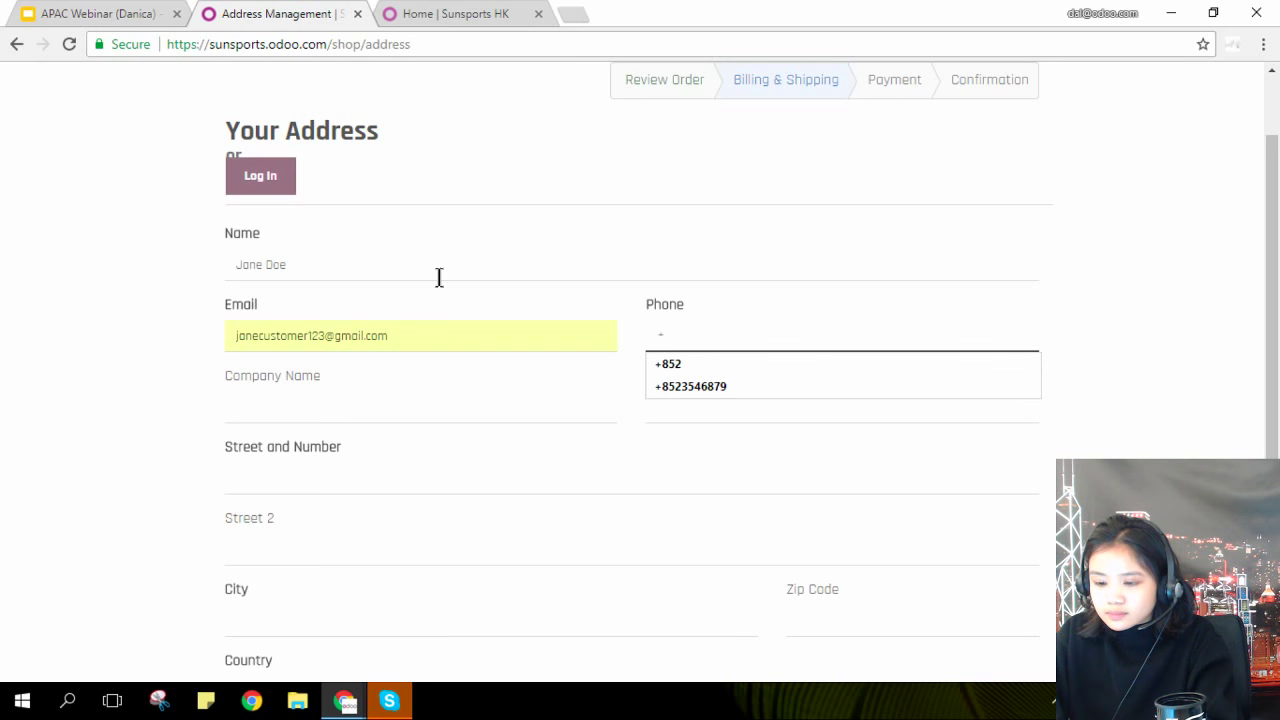
key(Down)
key(Down)
key(Return)
key(Tab)
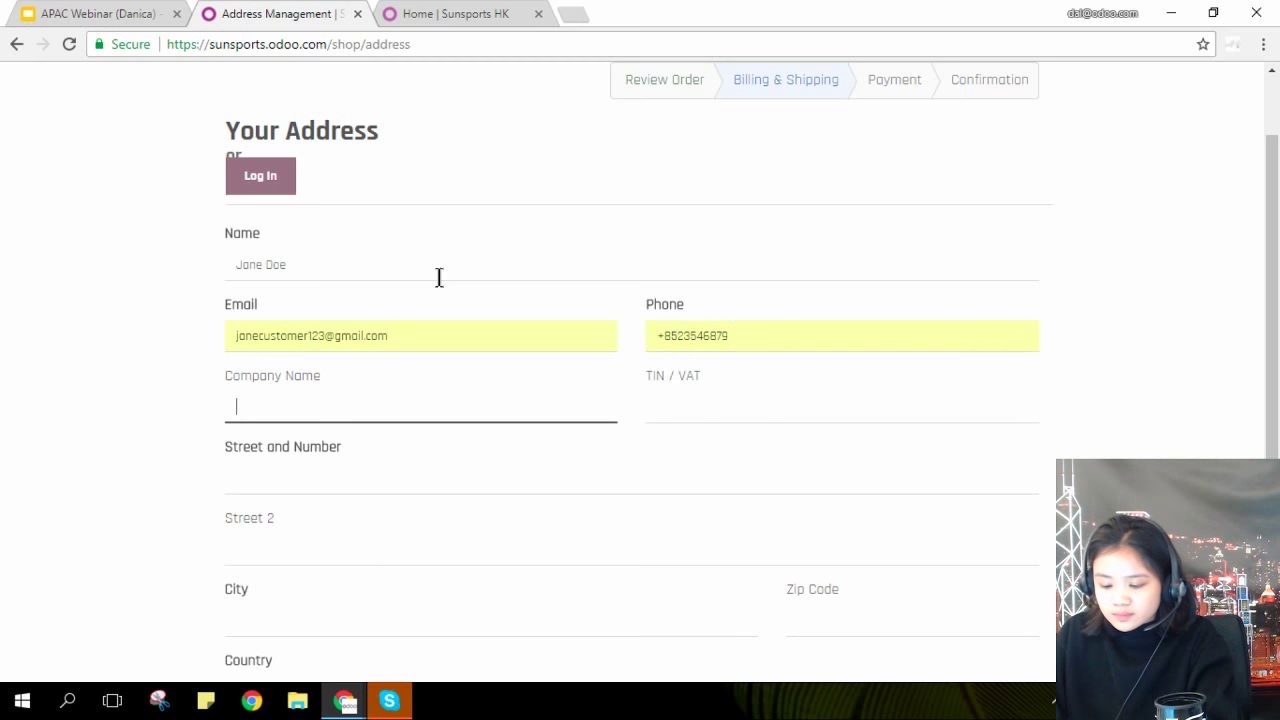
text(Odoo)
key(Down)
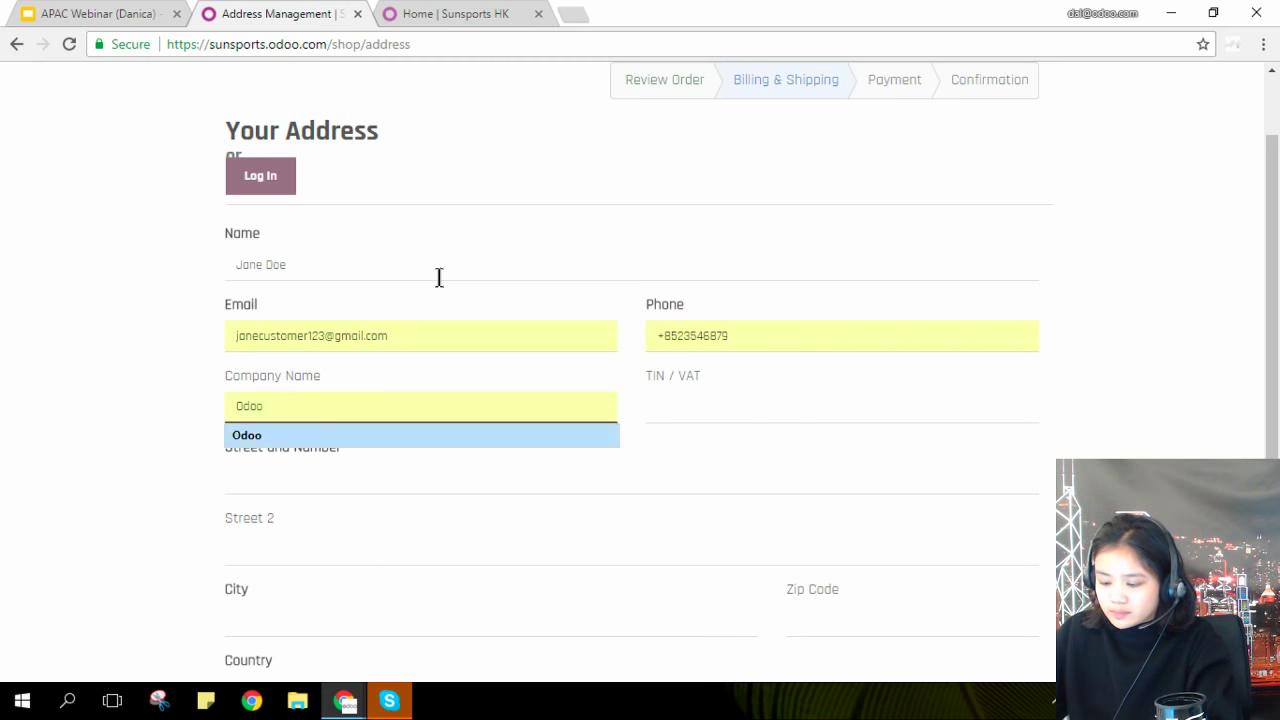
key(Return)
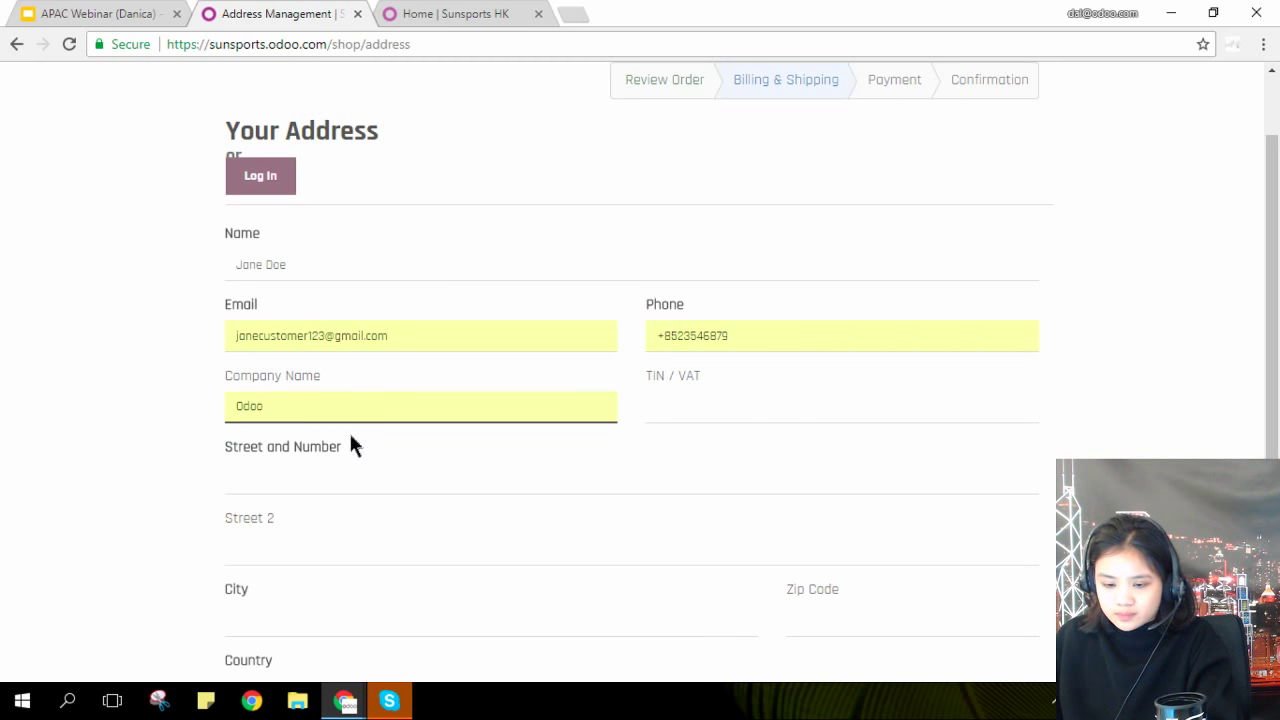
Fill in both street lines of the customer's address
click(347, 472)
scroll(347, 471, down, 1)
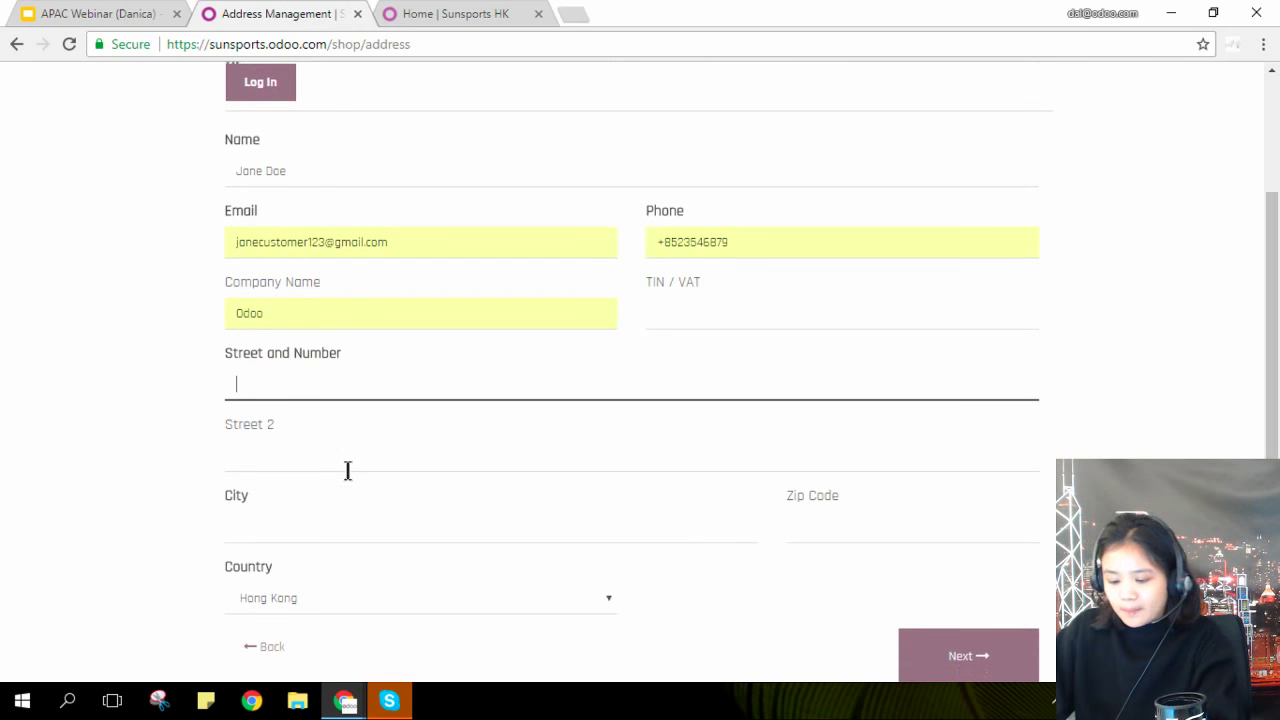
text(Wing Lok St)
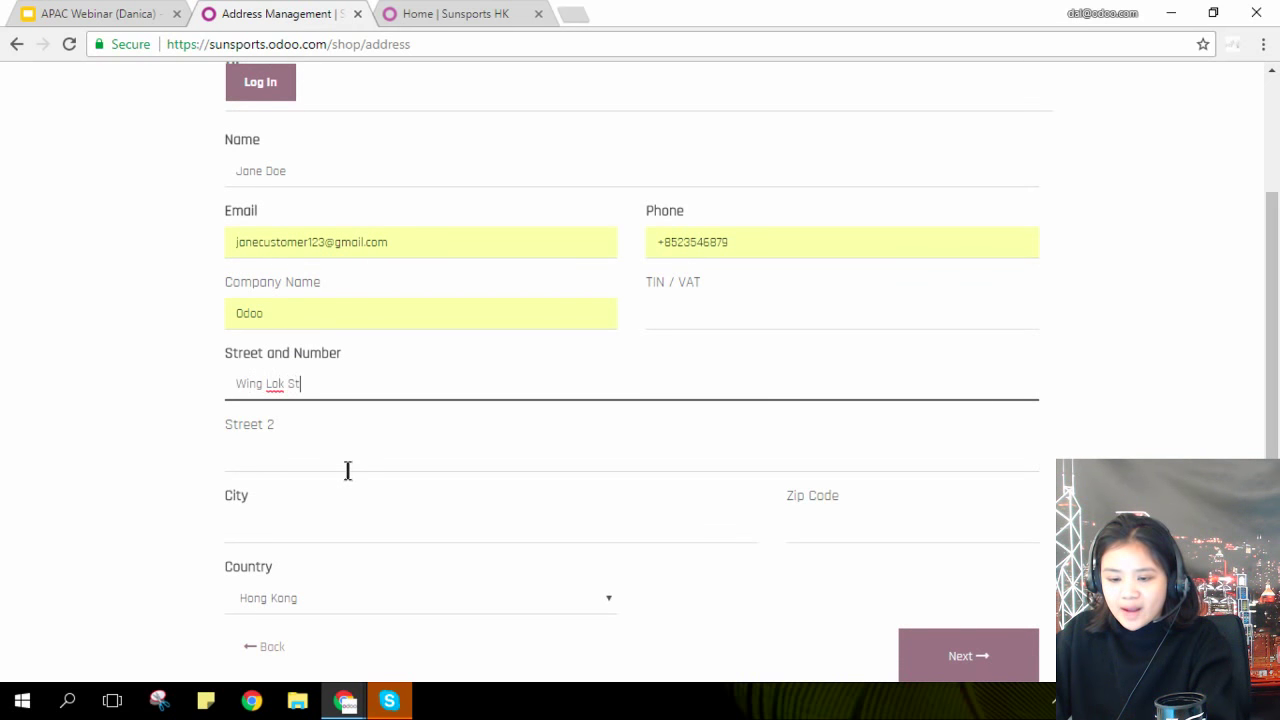
text(reet)
key(Tab)
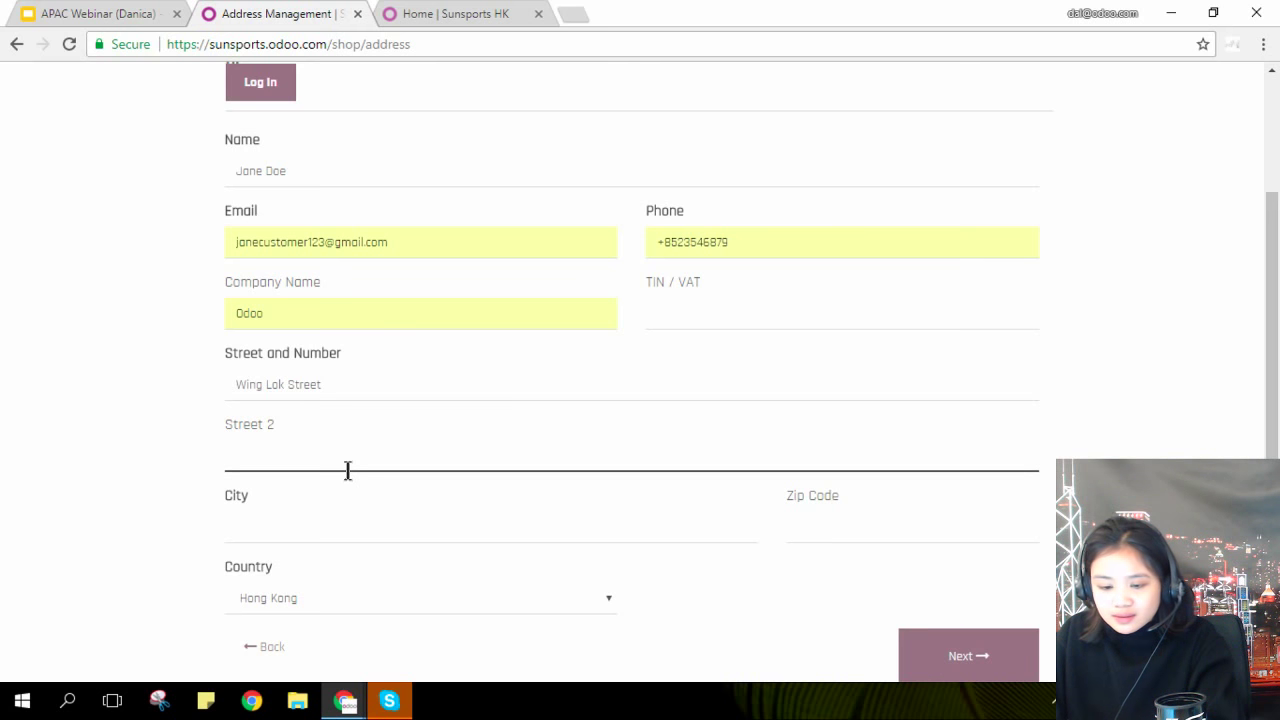
text(Sheung Wan)
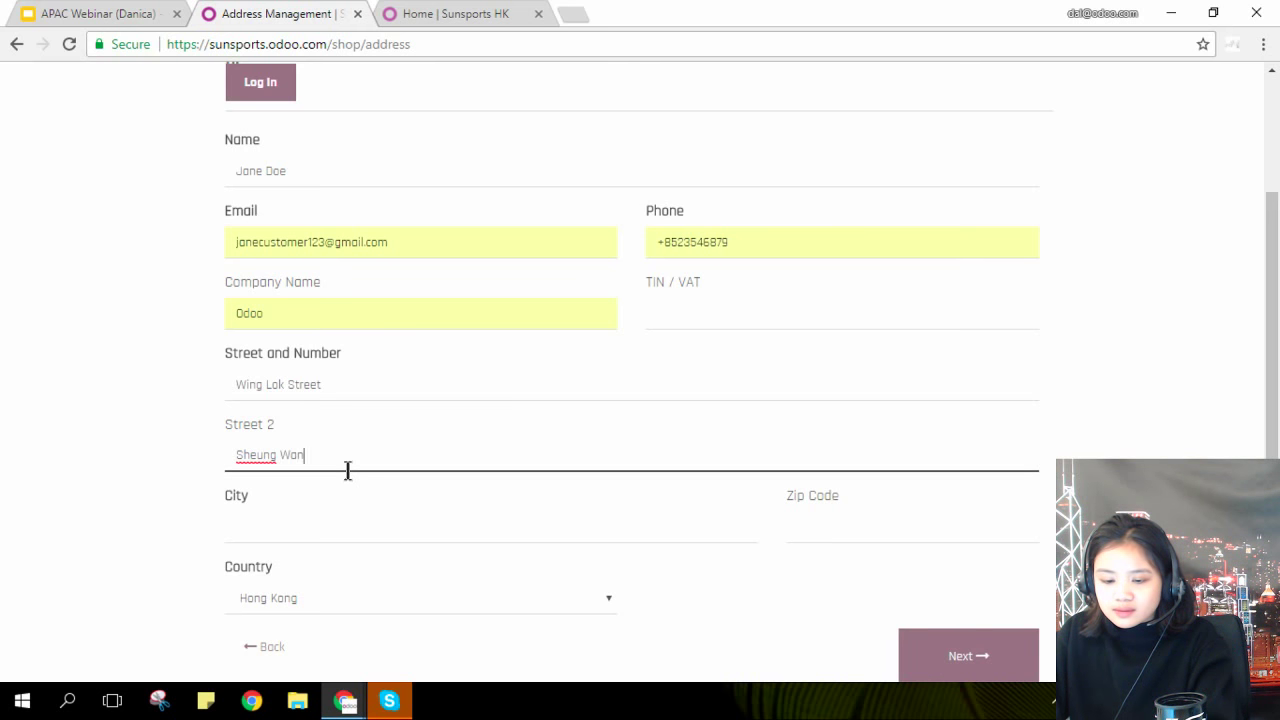
Enter the customer's city and submit the address form to continue the checkout
key(Tab)
text(Hong)
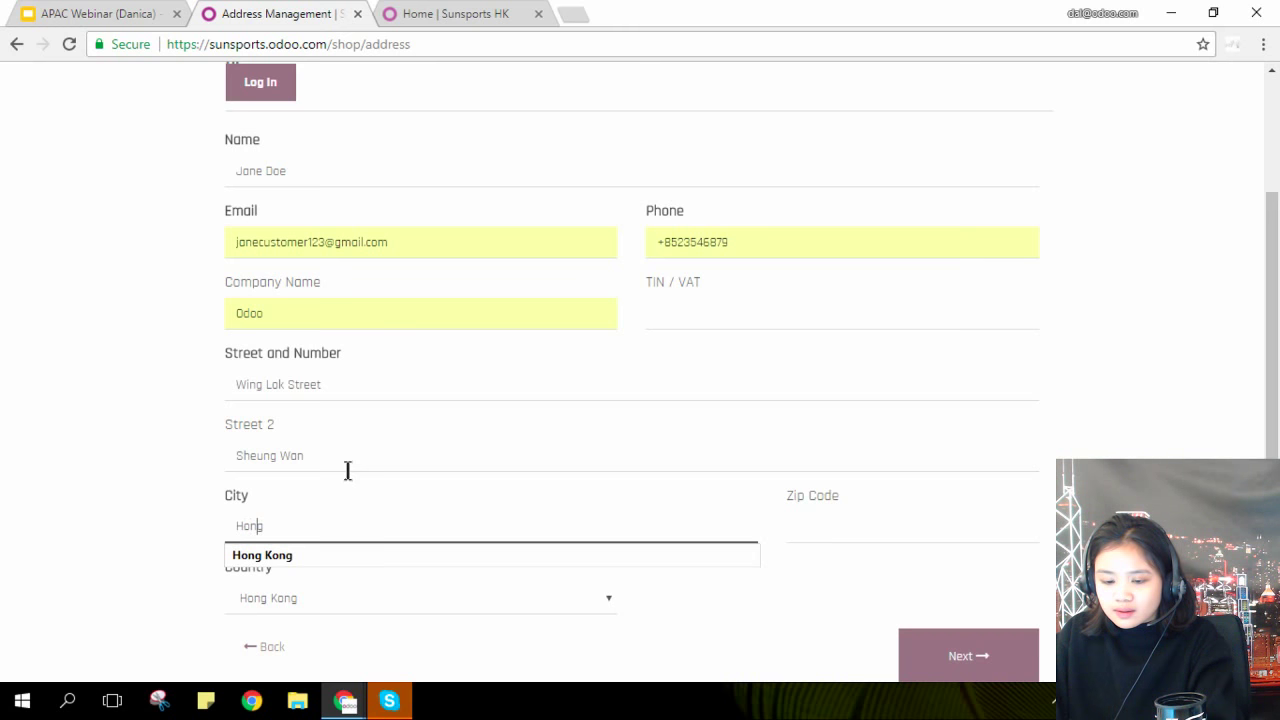
key(Down)
key(Return)
scroll(380, 480, down, 1)
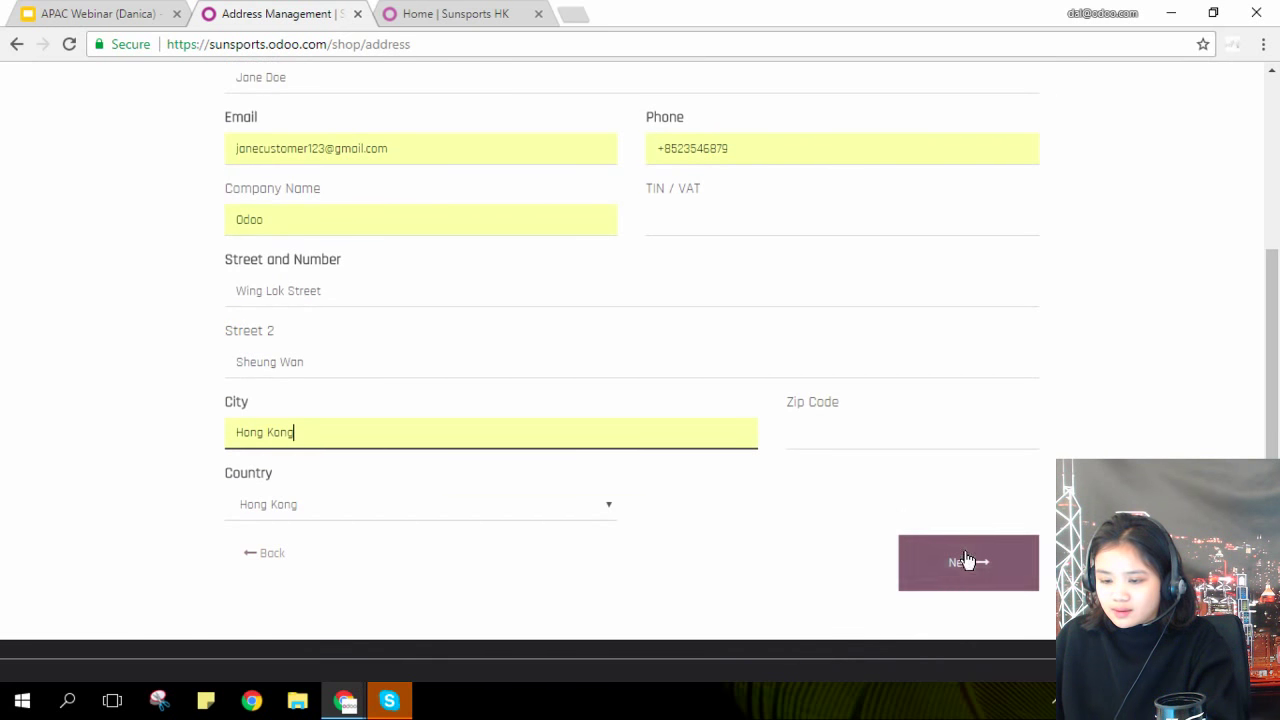
click(966, 560)
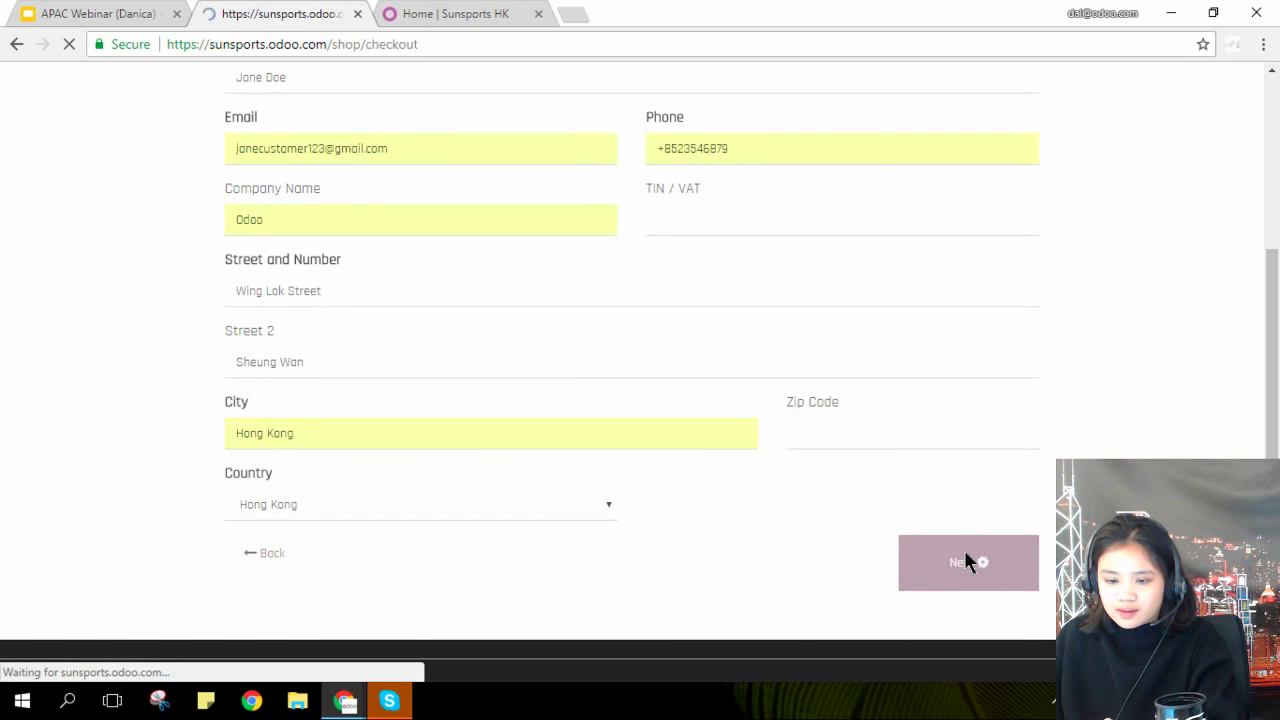
Confirm the billing and shipping addresses to continue to the payment stage and review the order summary
scroll(966, 540, down, 1)
scroll(966, 537, down, 2)
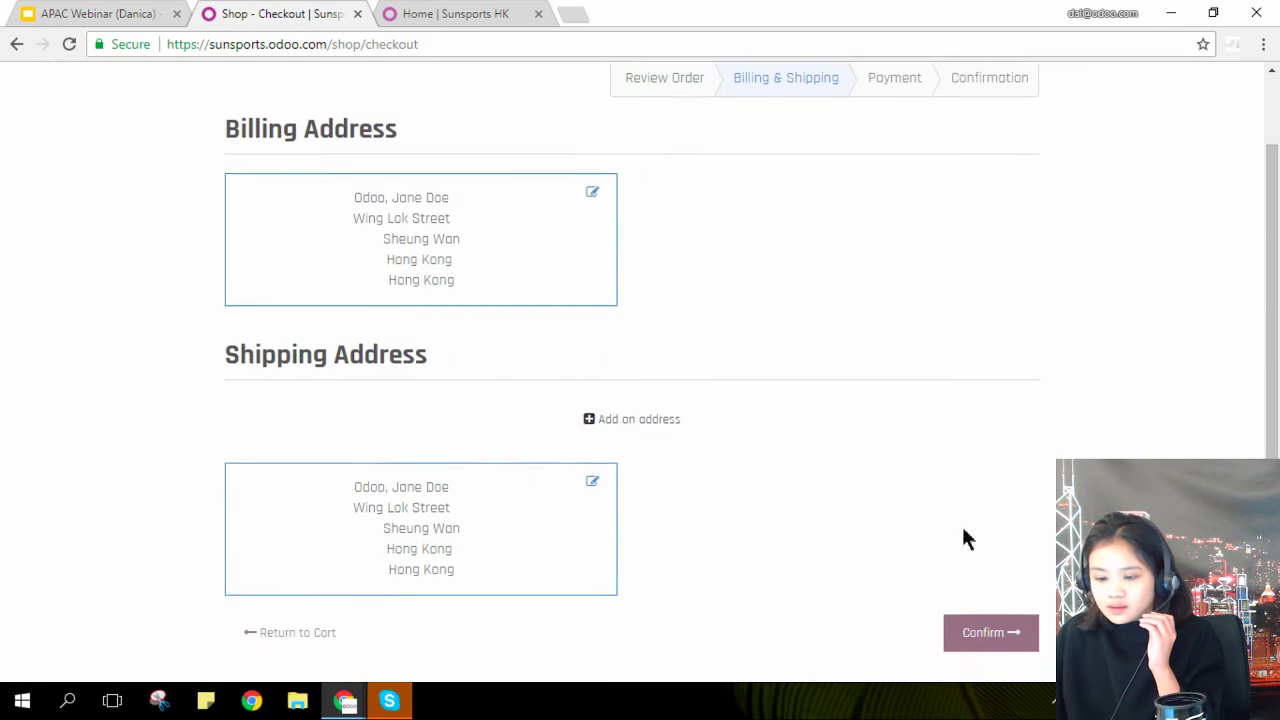
scroll(932, 507, up, 1)
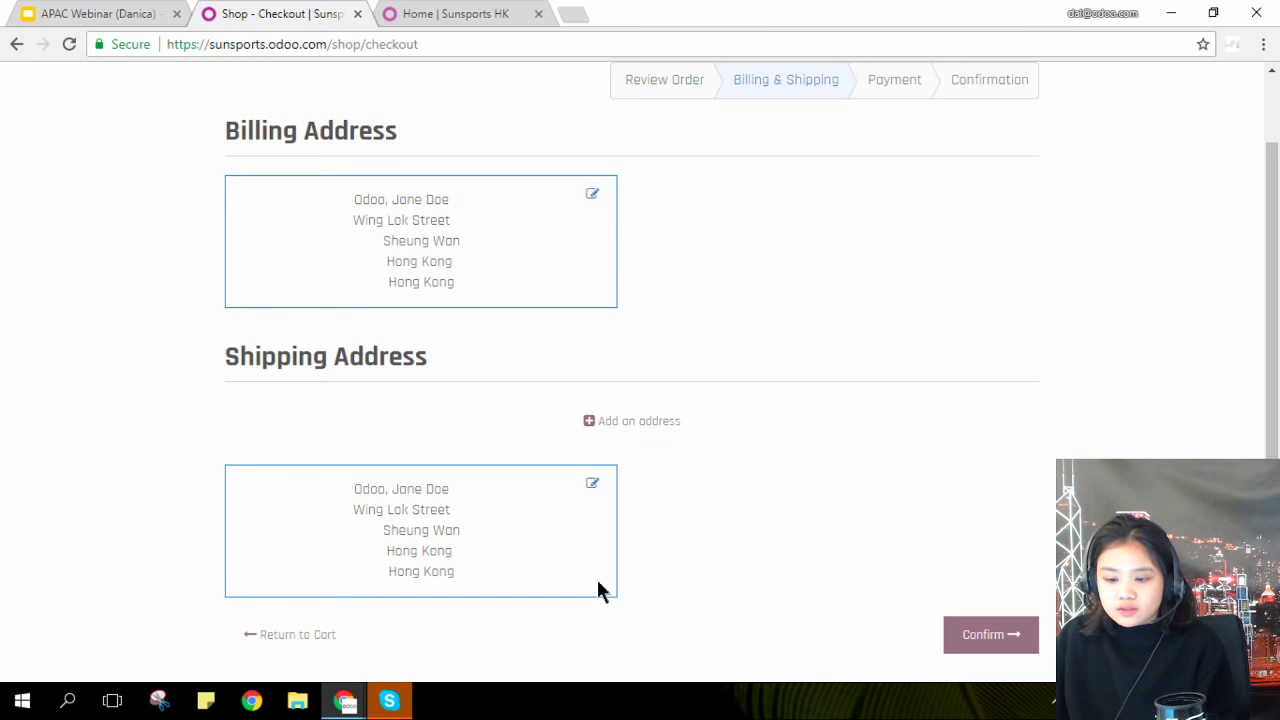
click(980, 632)
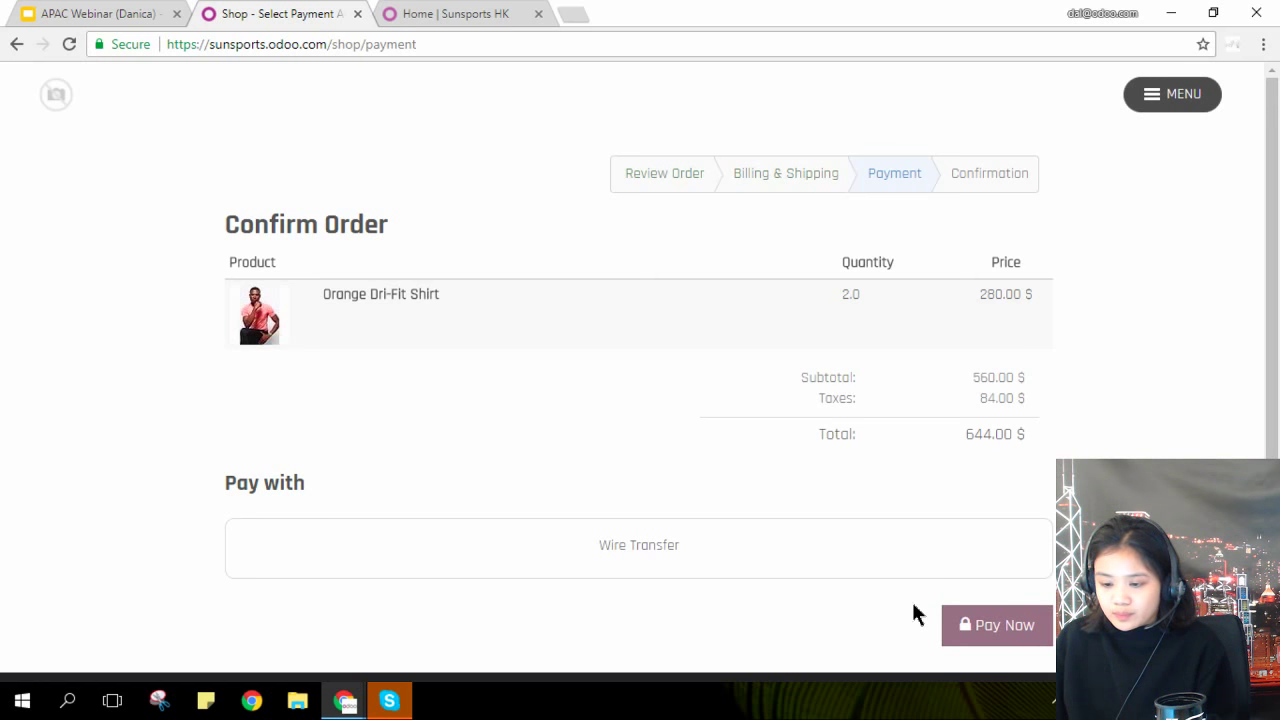
scroll(913, 610, down, 1)
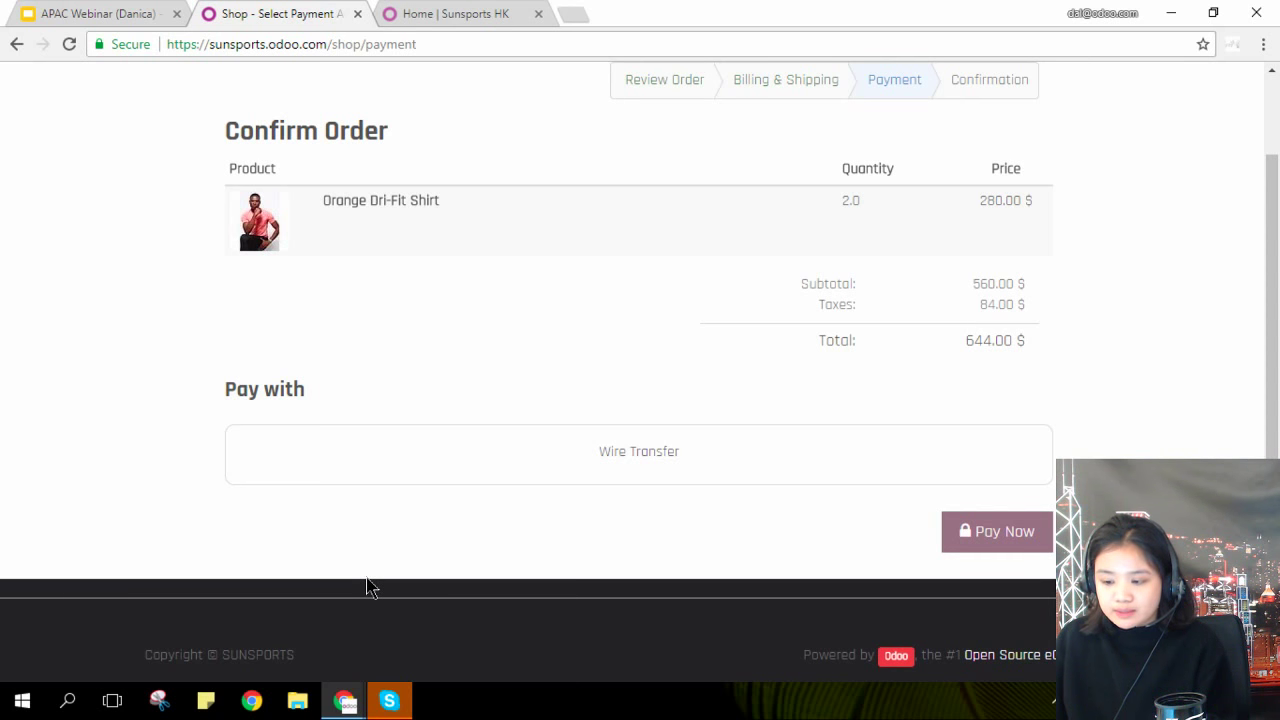
Switch to the Odoo backend window and open the Orange Dri-Fit Shirt record from the Sales product catalog
mouse_move(335, 700)
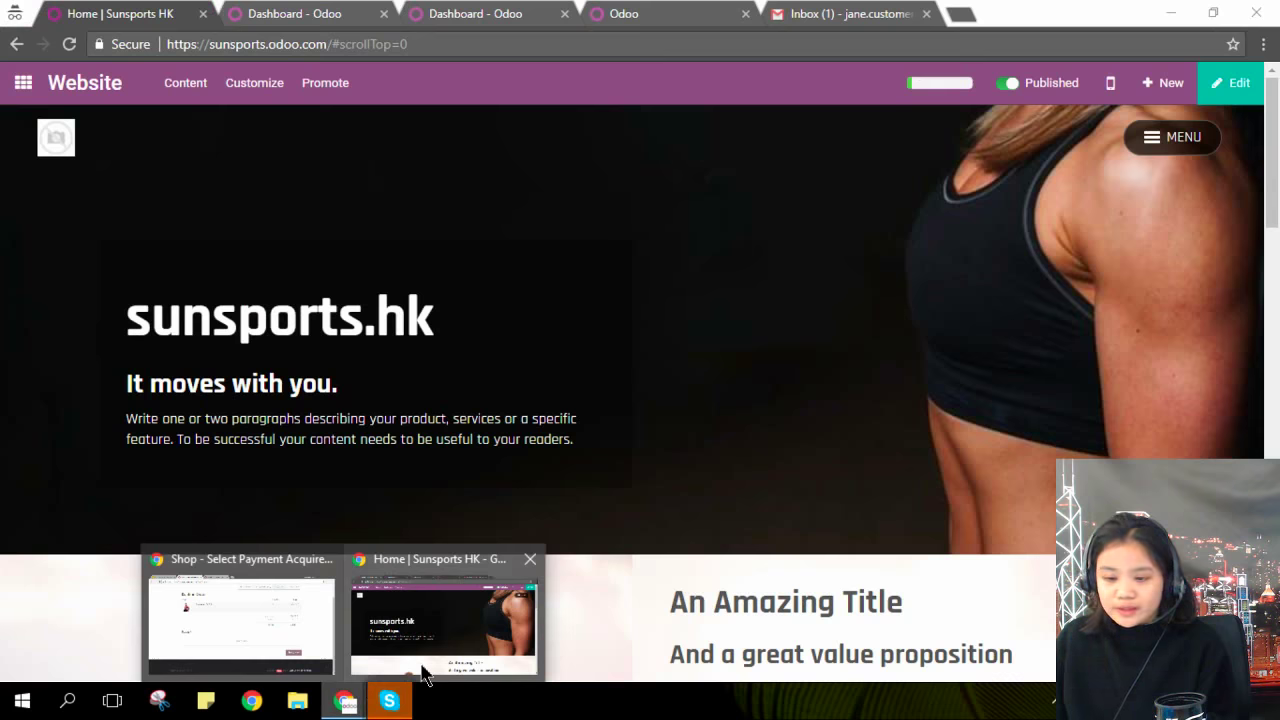
click(423, 671)
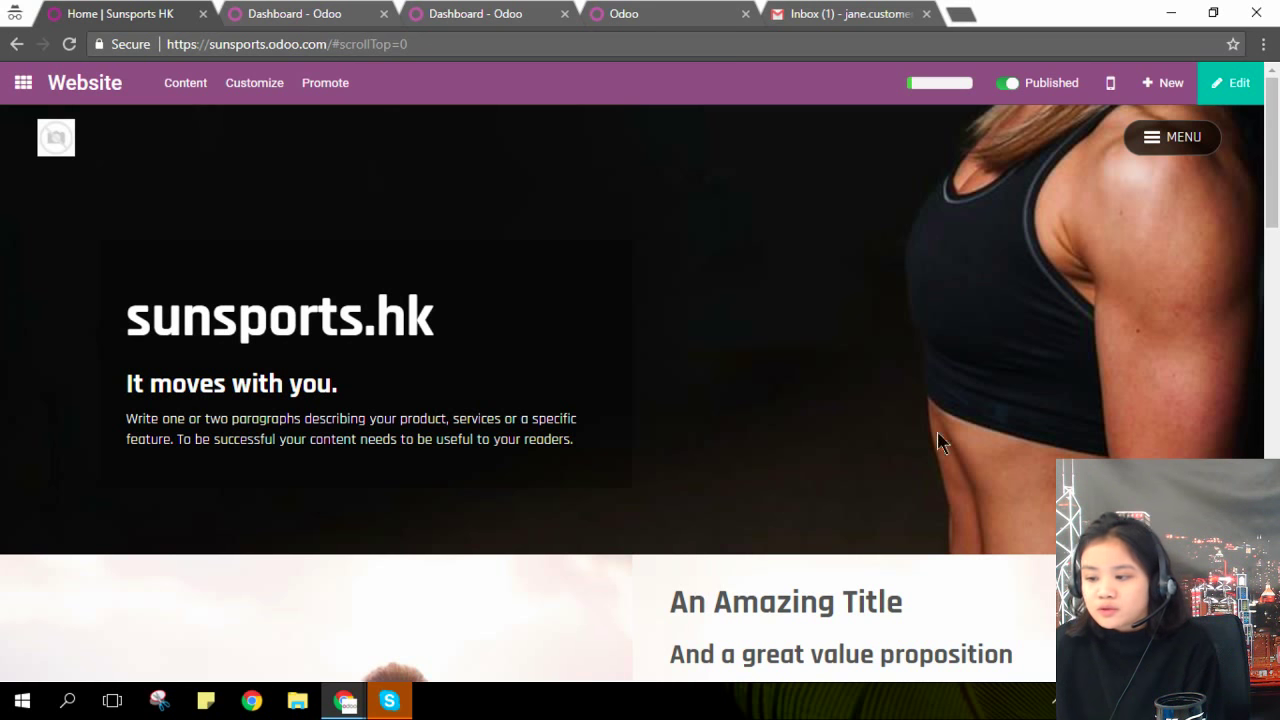
click(16, 92)
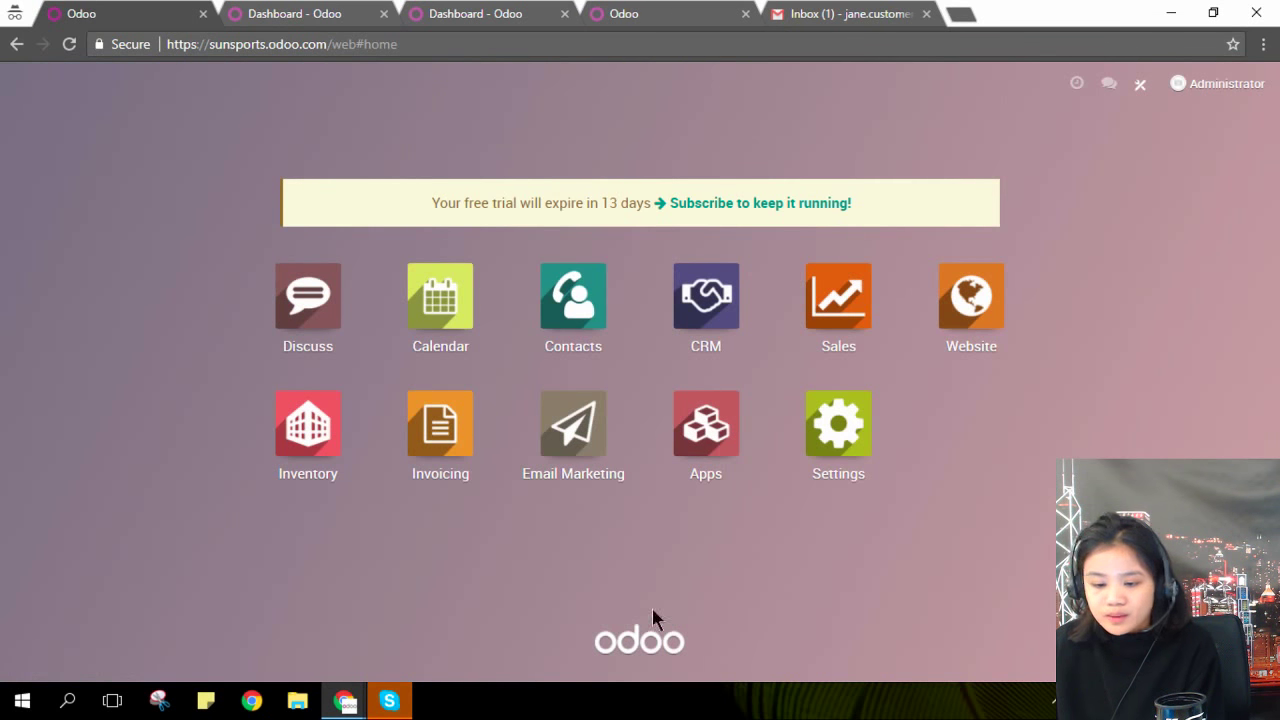
click(864, 315)
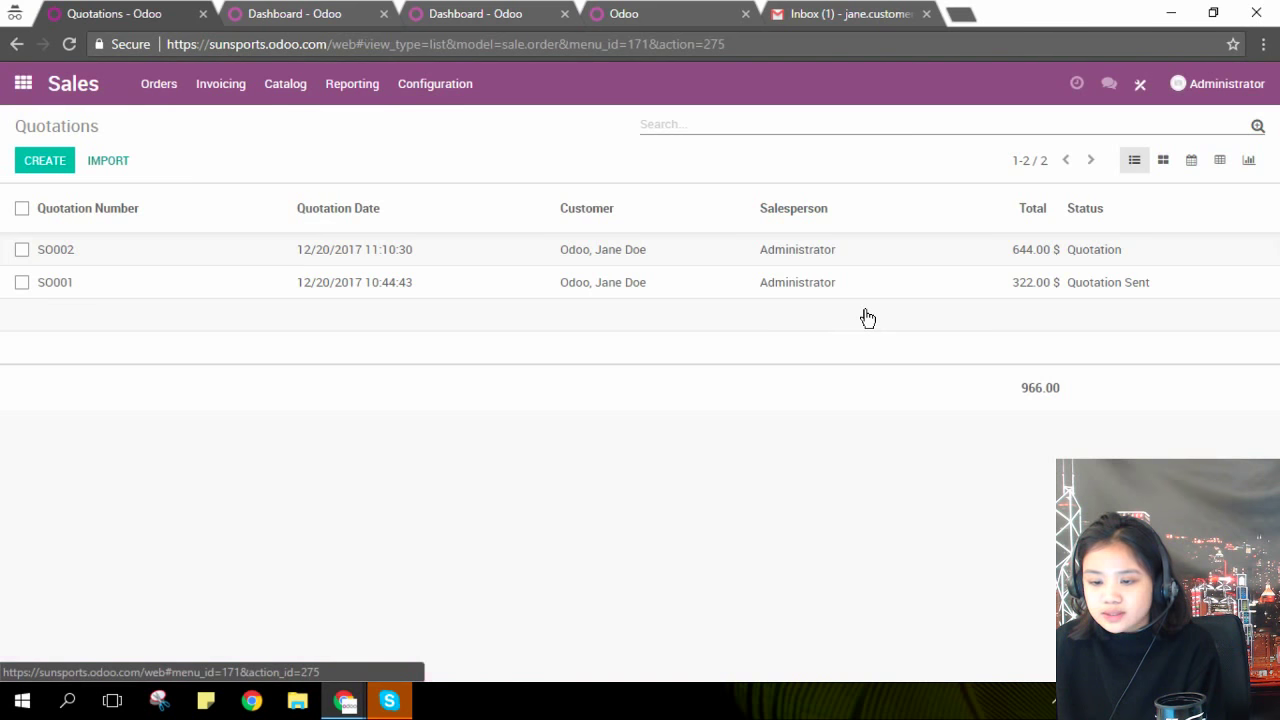
click(293, 94)
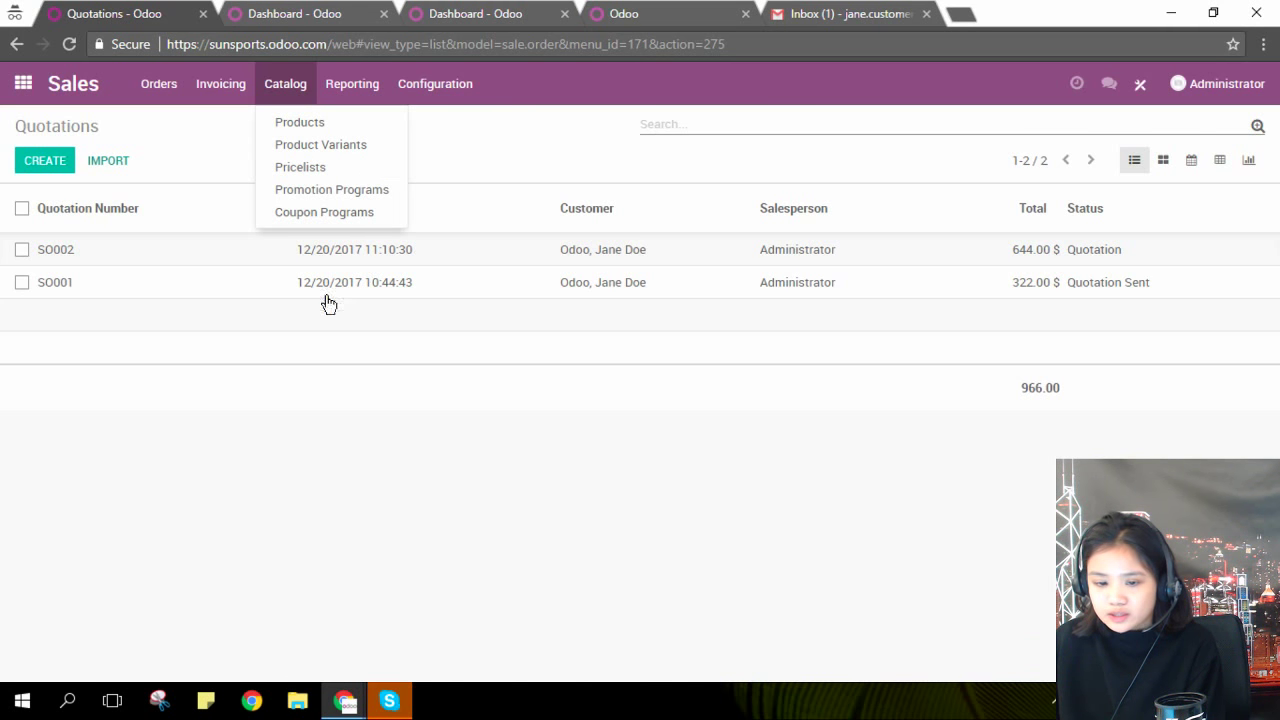
click(323, 118)
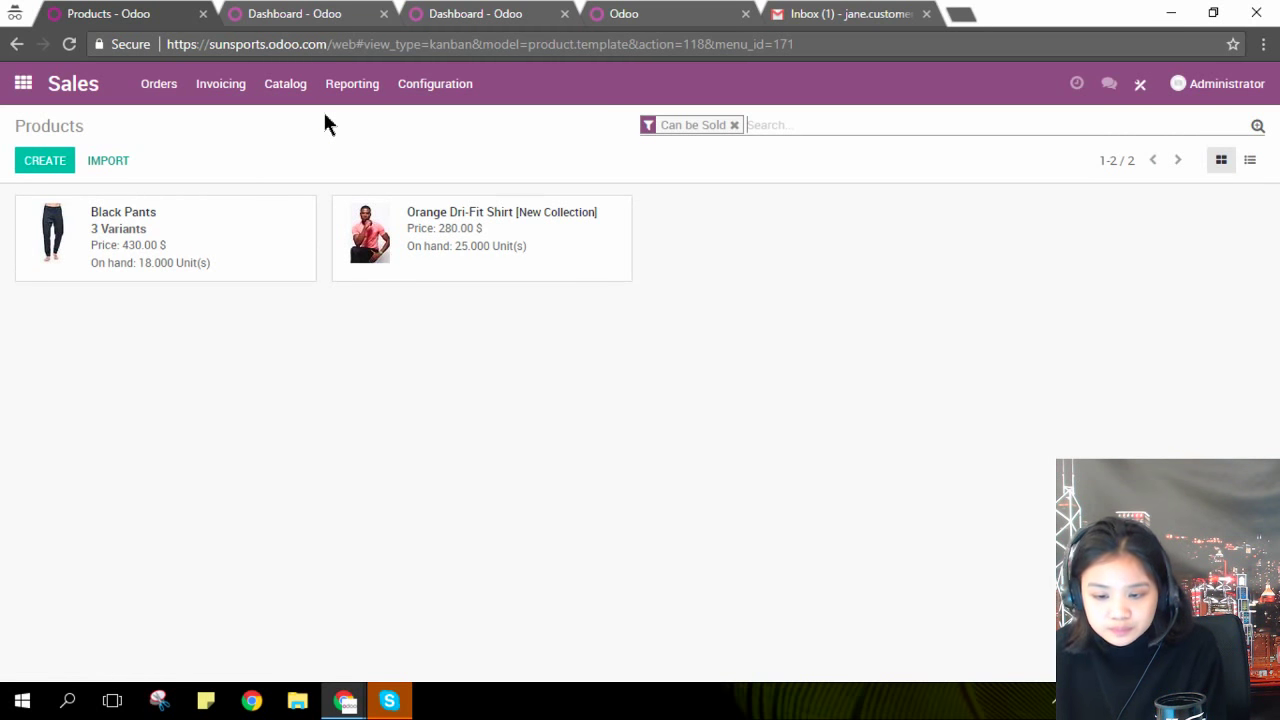
click(503, 275)
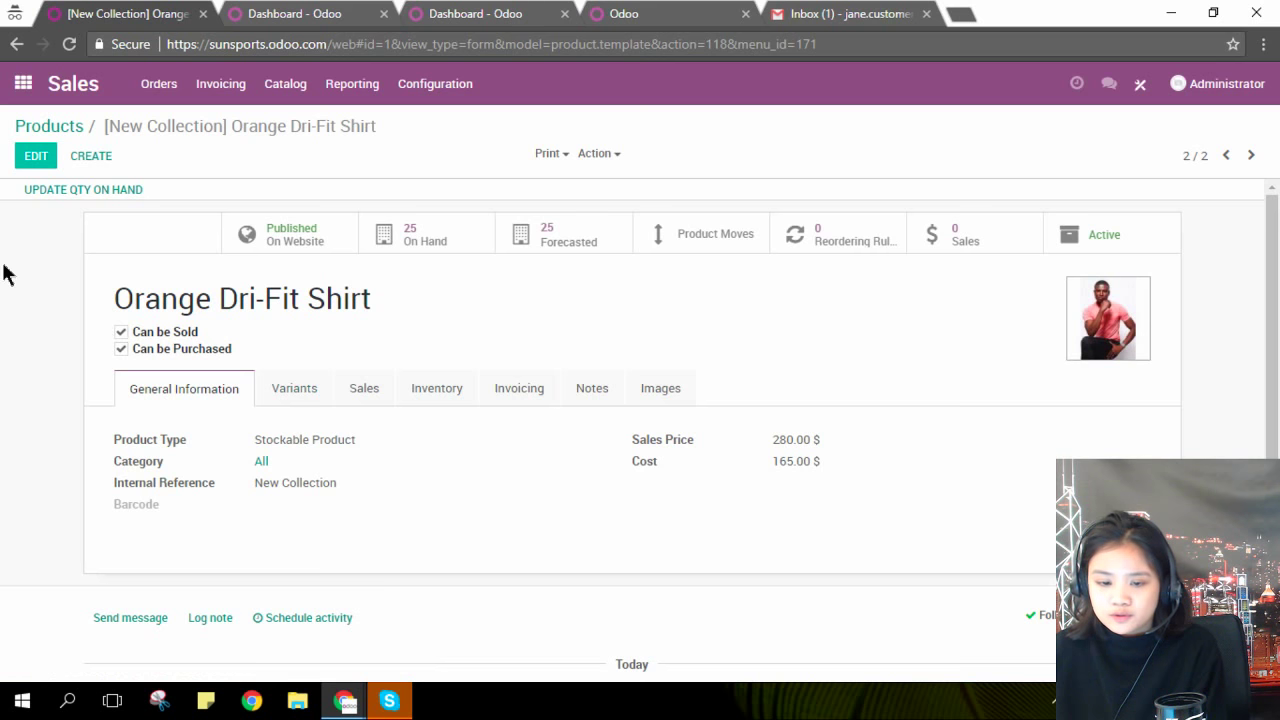
Edit the shirt's product record and add a variant line with the attribute Size
click(35, 155)
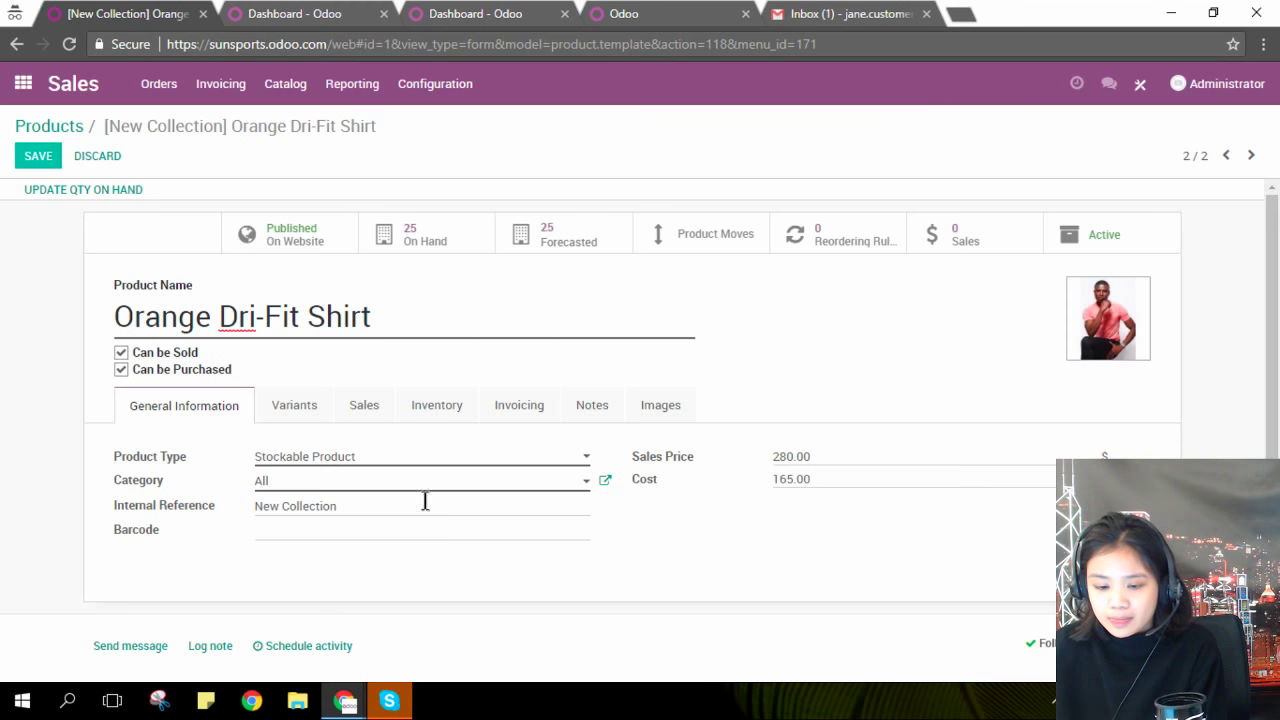
click(300, 413)
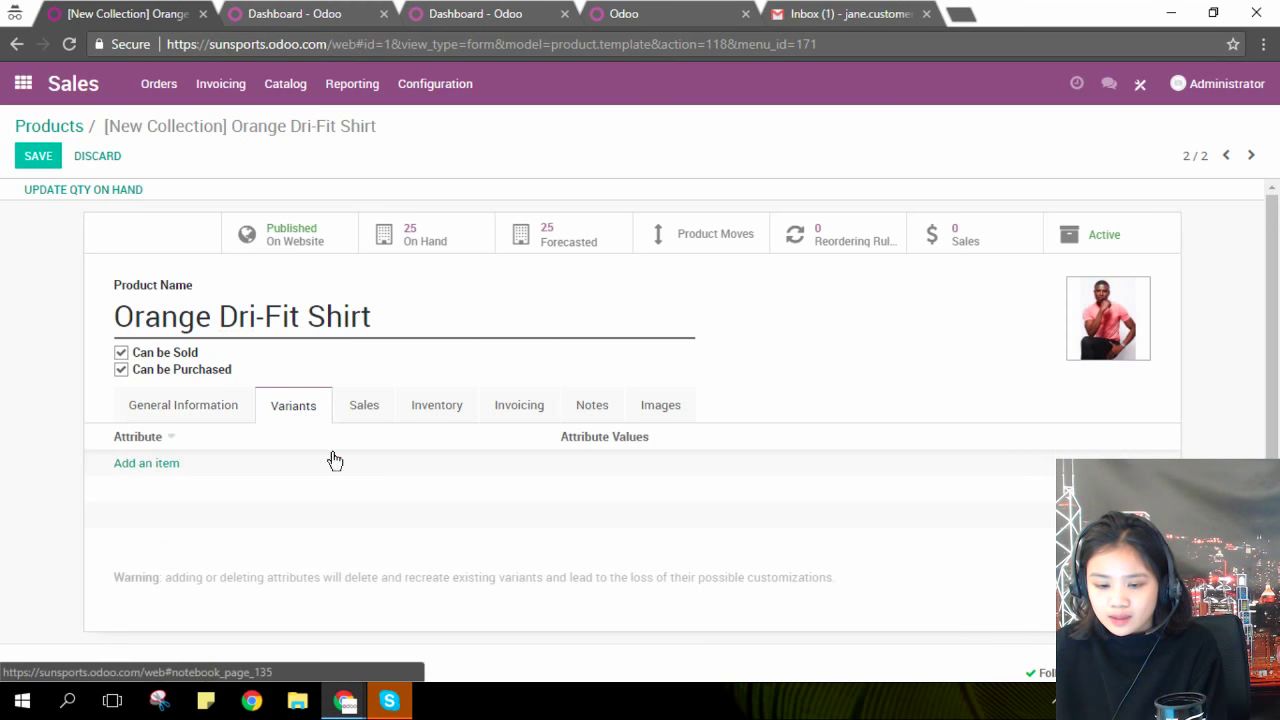
click(121, 468)
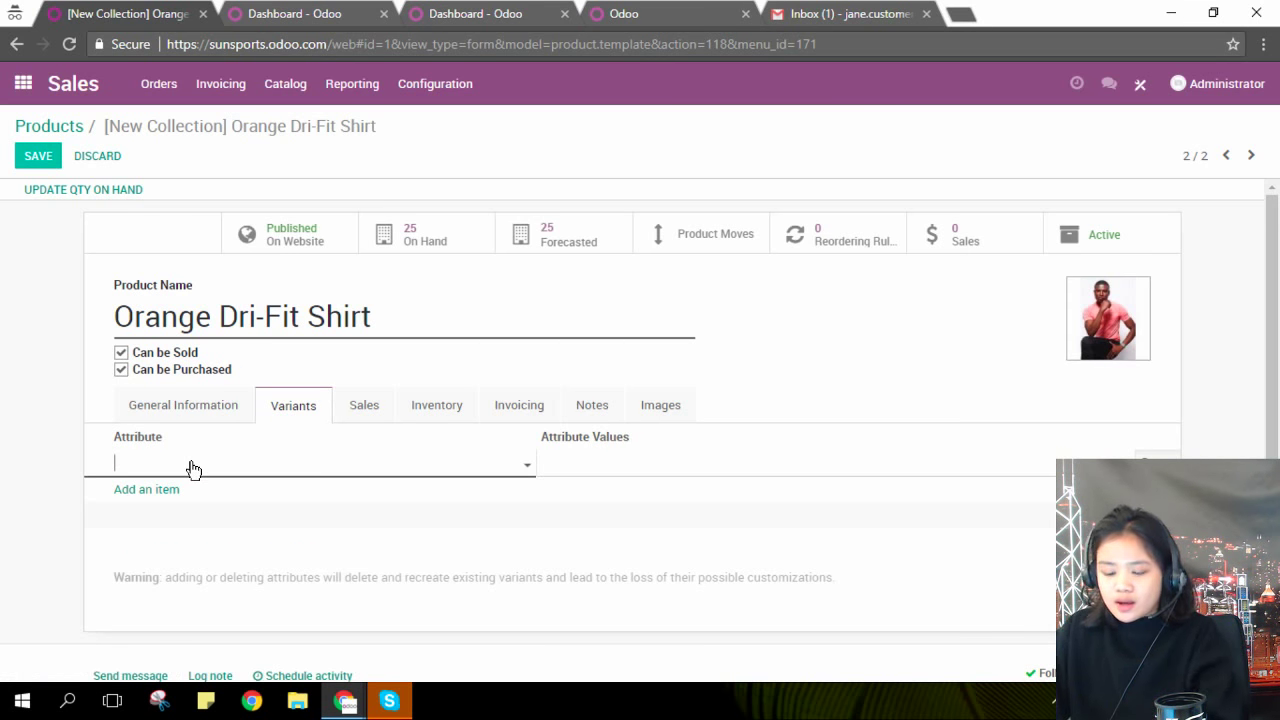
text(A)
key(BackSpace)
text(Si)
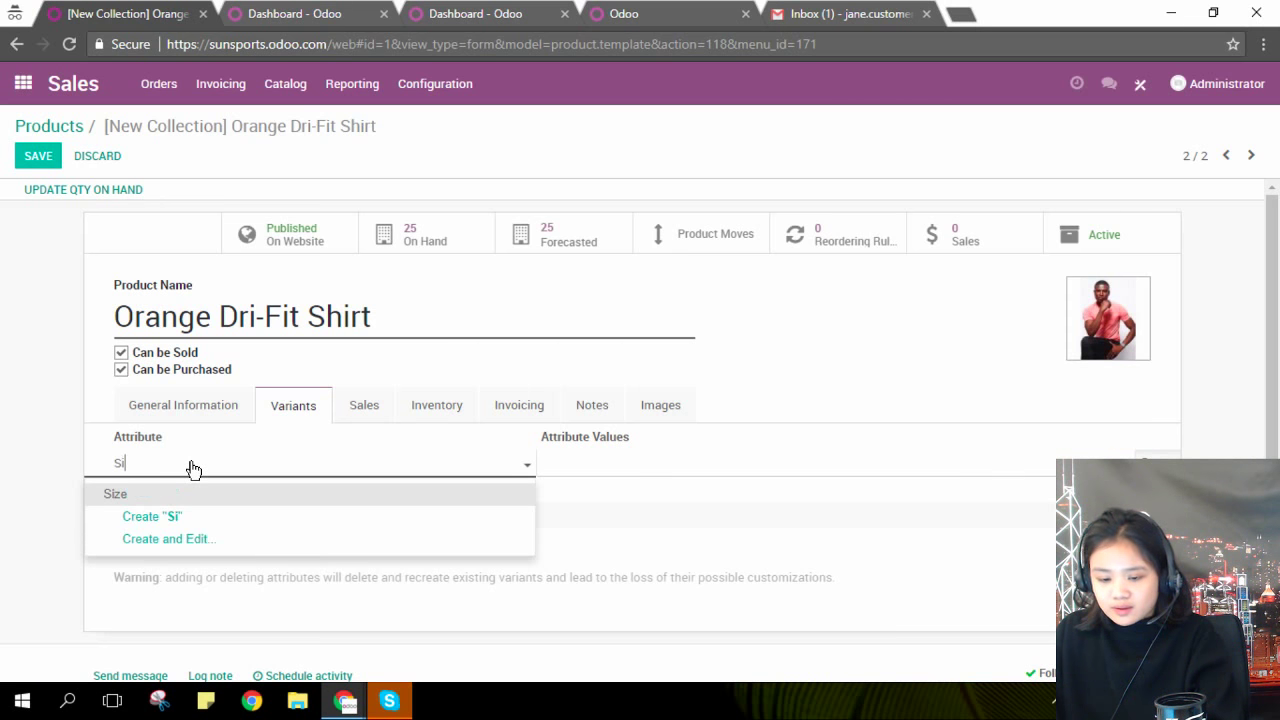
key(Return)
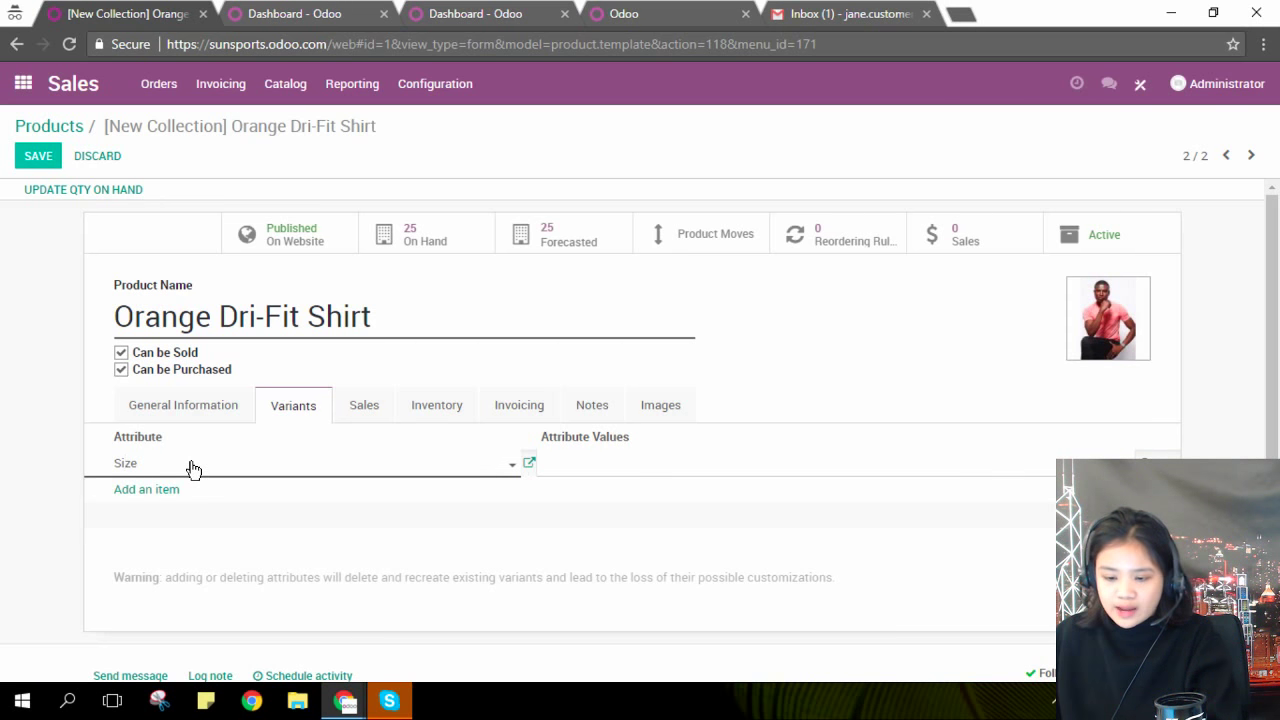
Assign the values Small, Medium and Large to the Size attribute
click(604, 466)
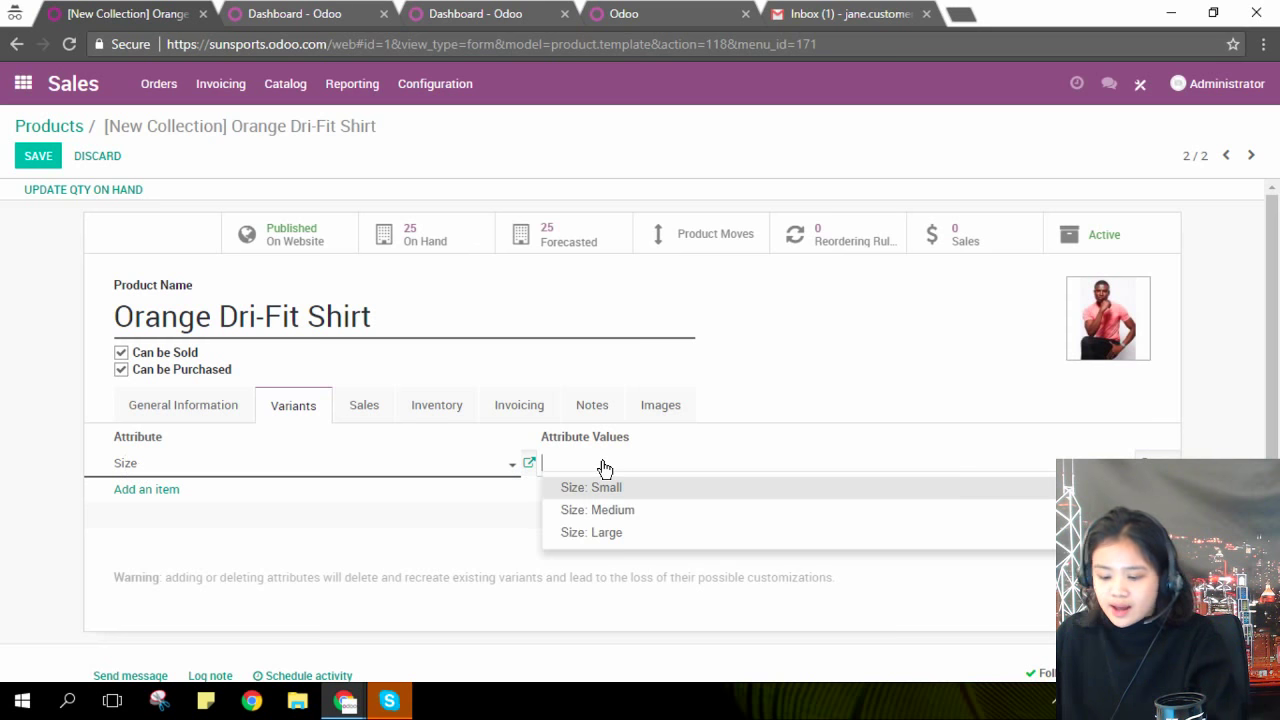
key(Return)
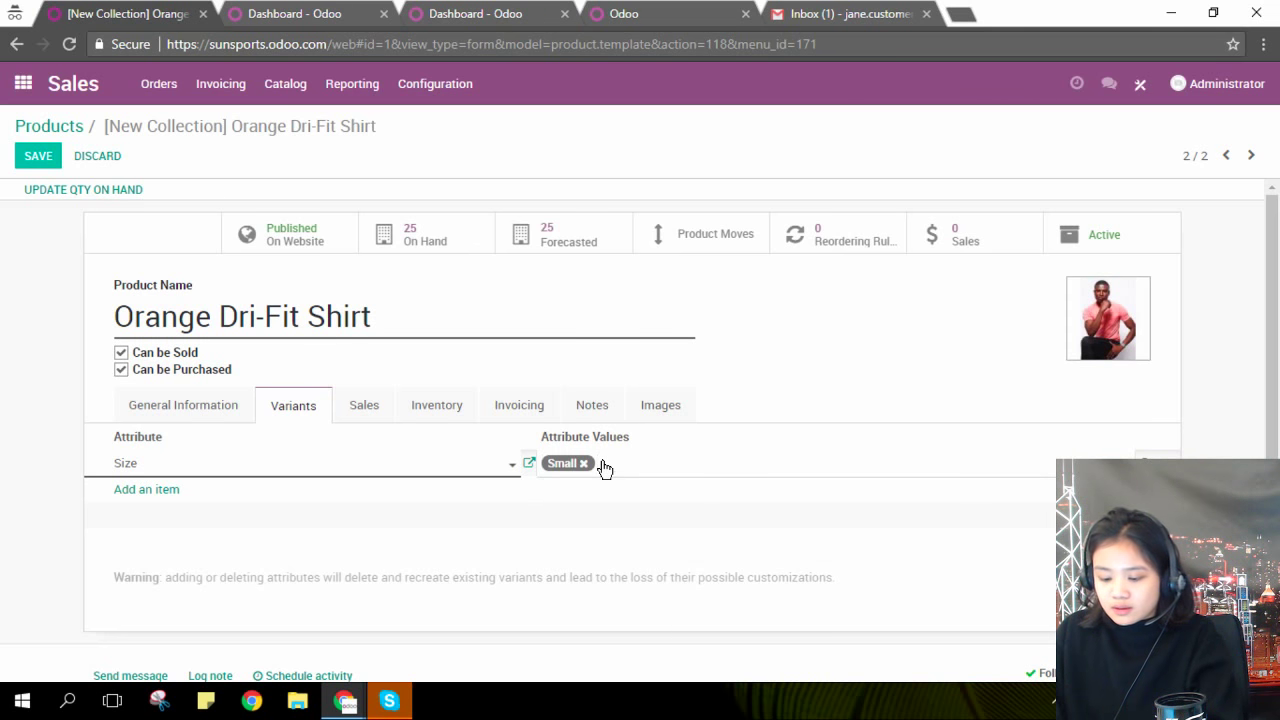
text(Mediu)
key(Return)
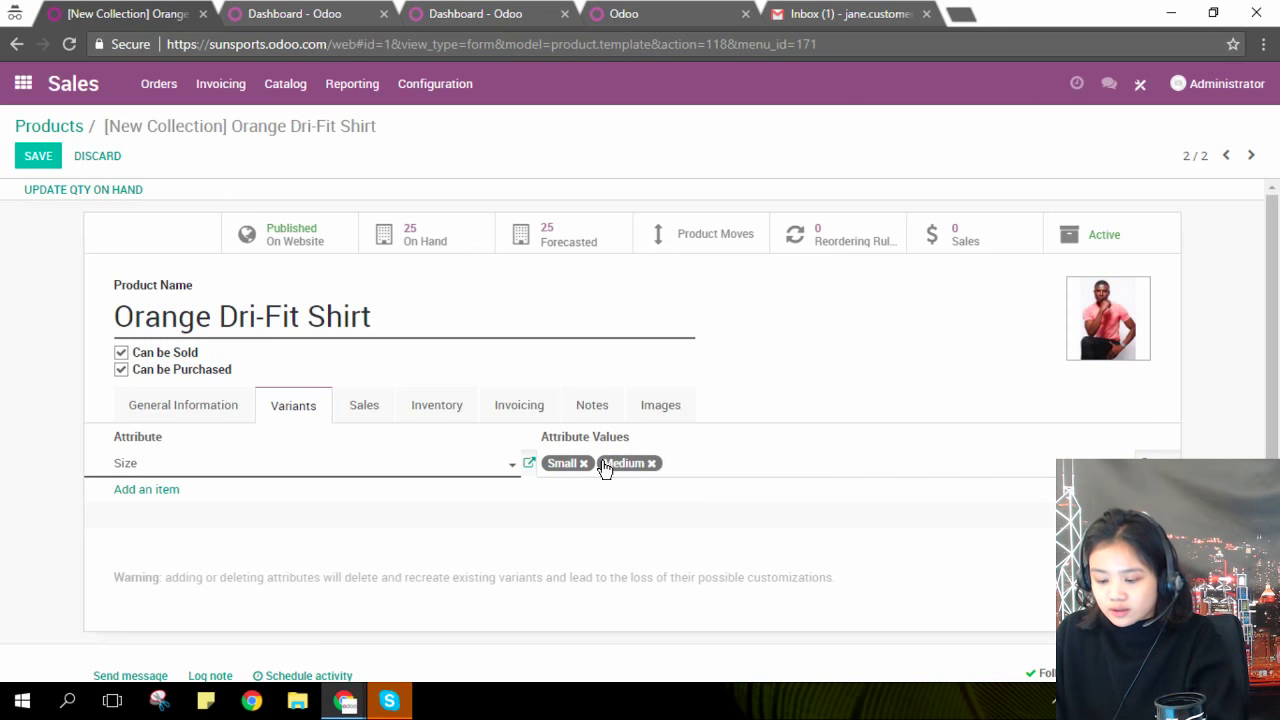
text(Large)
key(Return)
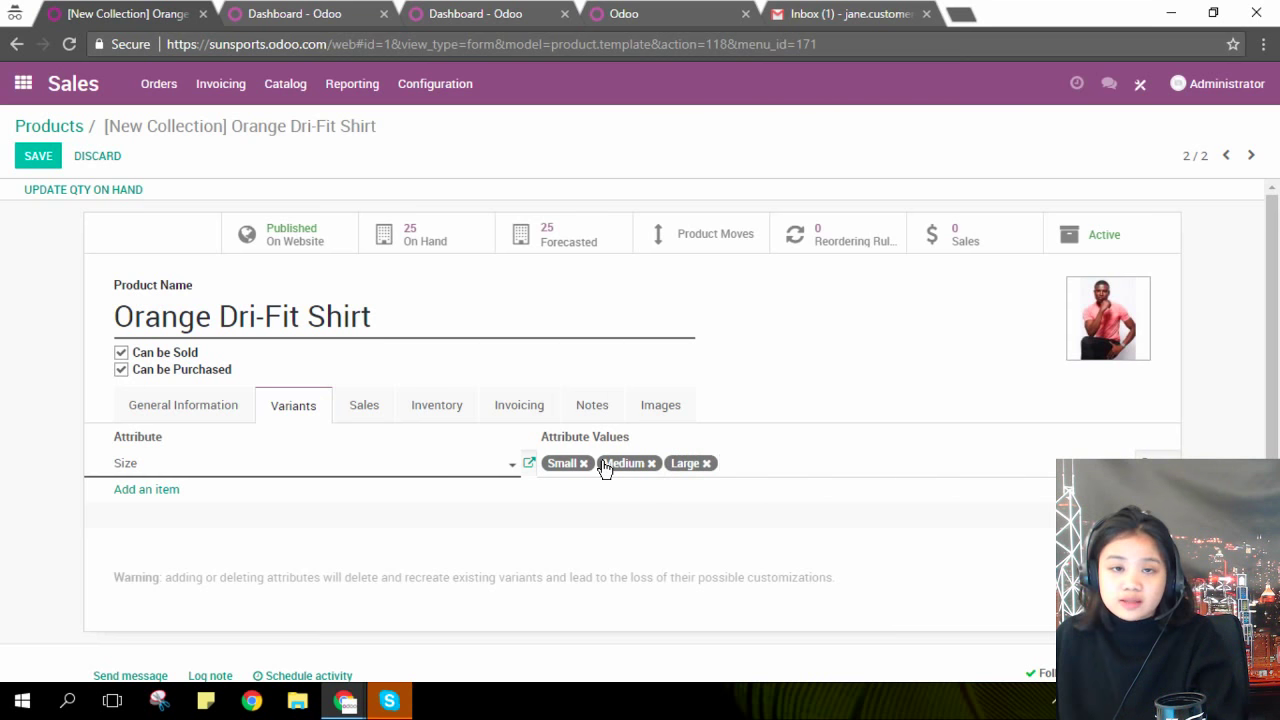
Set Black Pants as an alternative product for the shirt's website listing and save the product
click(378, 414)
scroll(525, 440, down, 3)
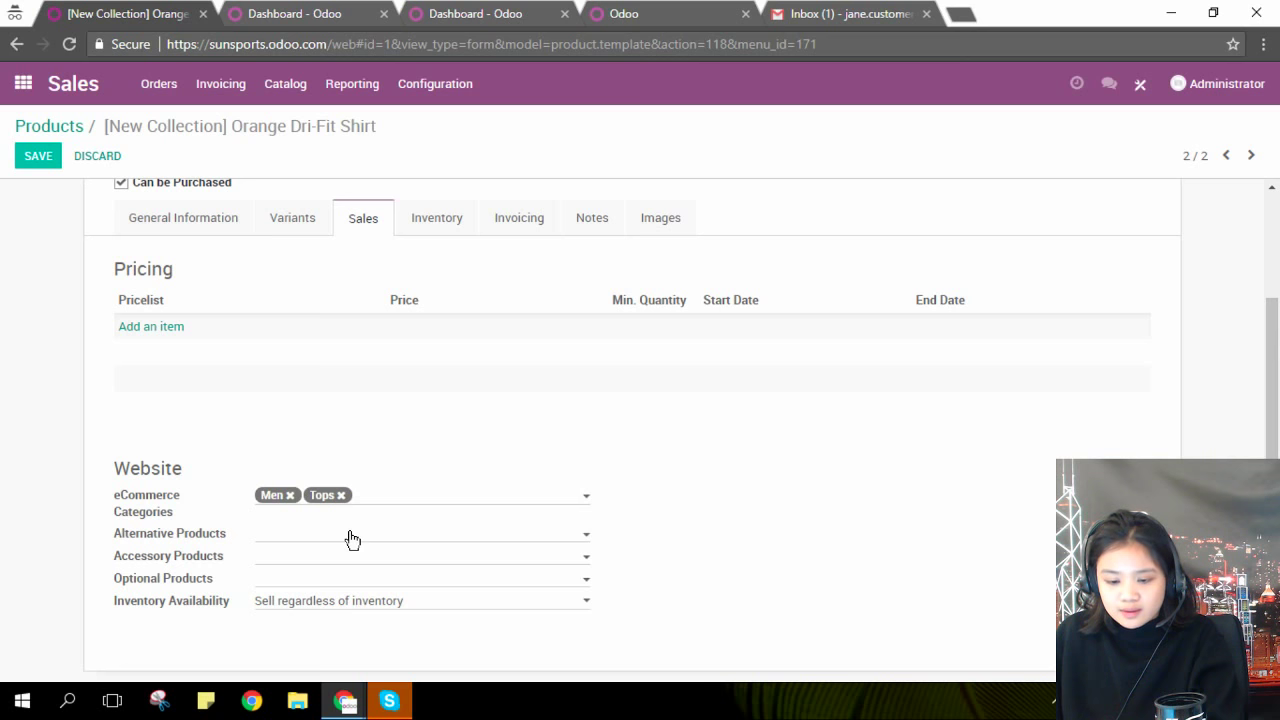
click(352, 540)
click(399, 562)
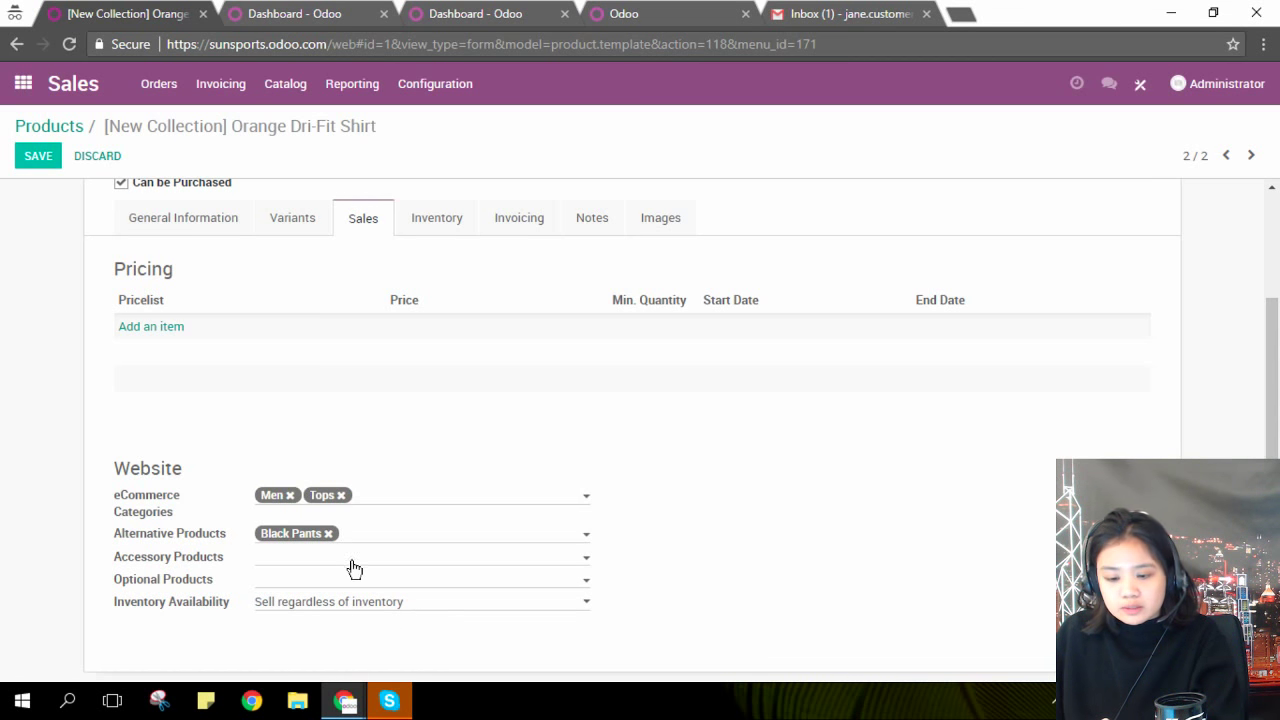
scroll(360, 575, up, 2)
scroll(422, 580, up, 2)
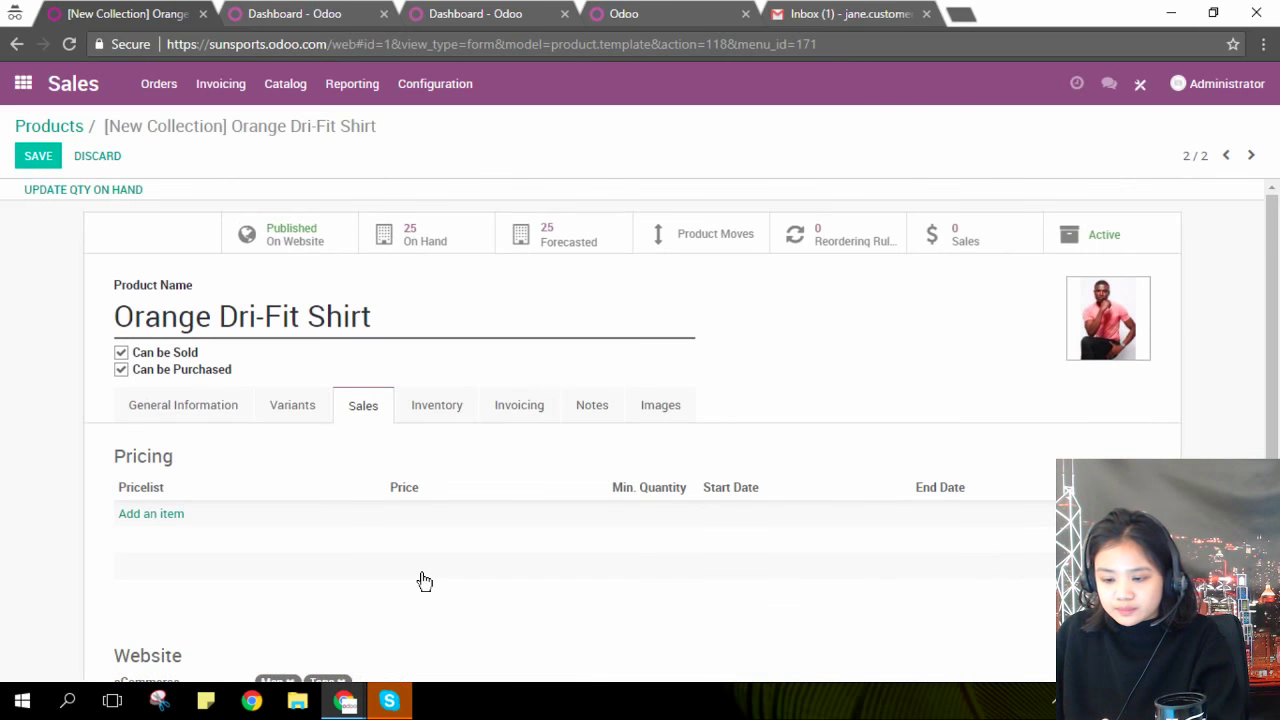
click(37, 160)
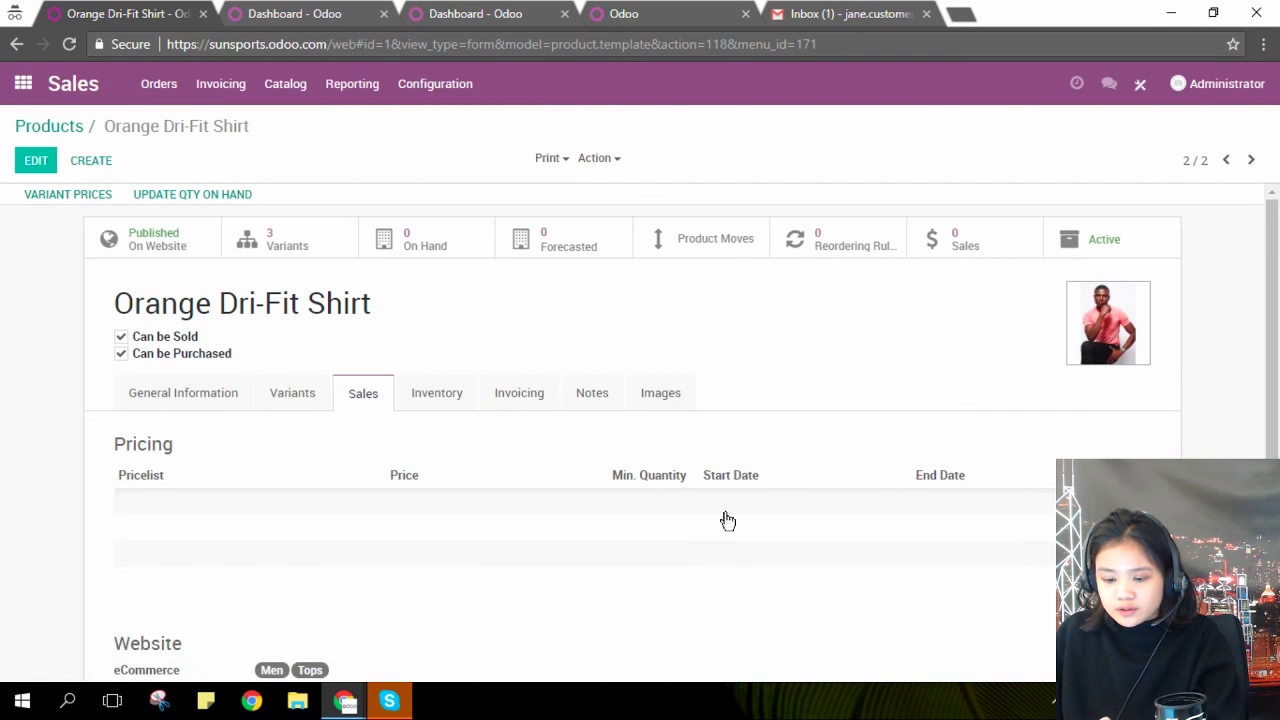
Switch back to the customer's shop window and examine the Orange Dri-Fit Shirt's product page for the size options
click(346, 698)
mouse_move(346, 698)
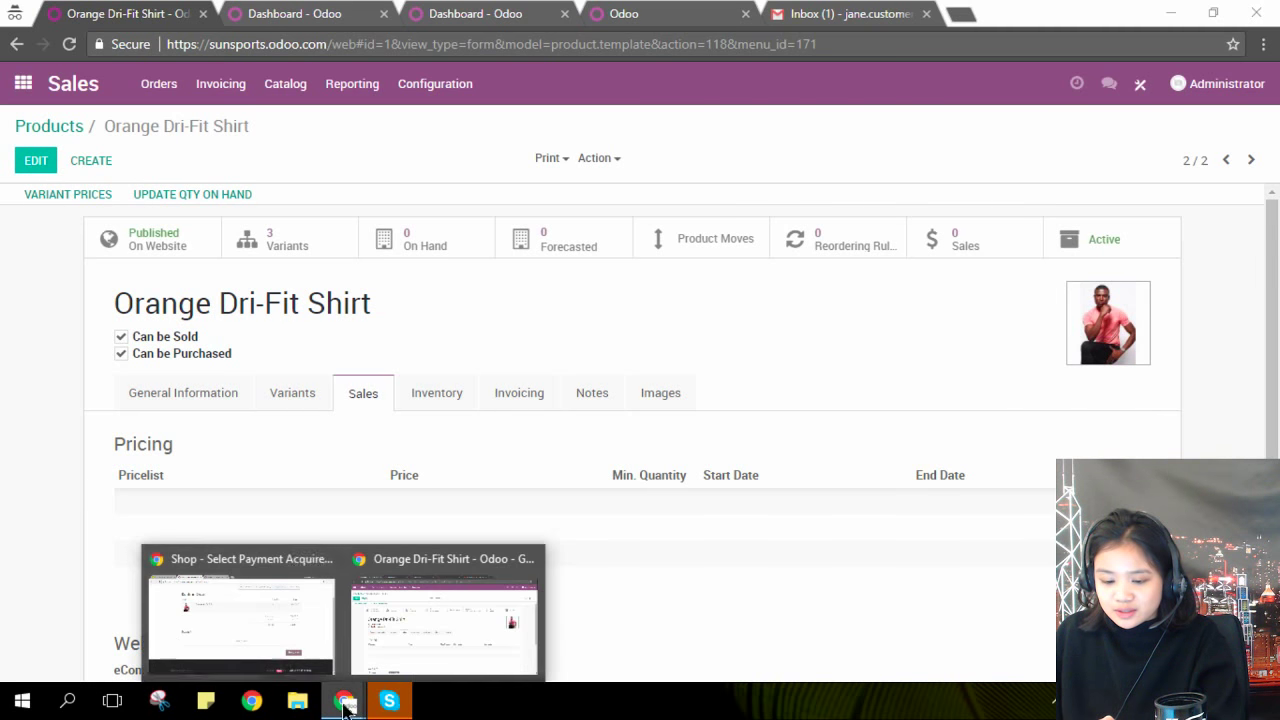
click(285, 655)
scroll(513, 430, up, 1)
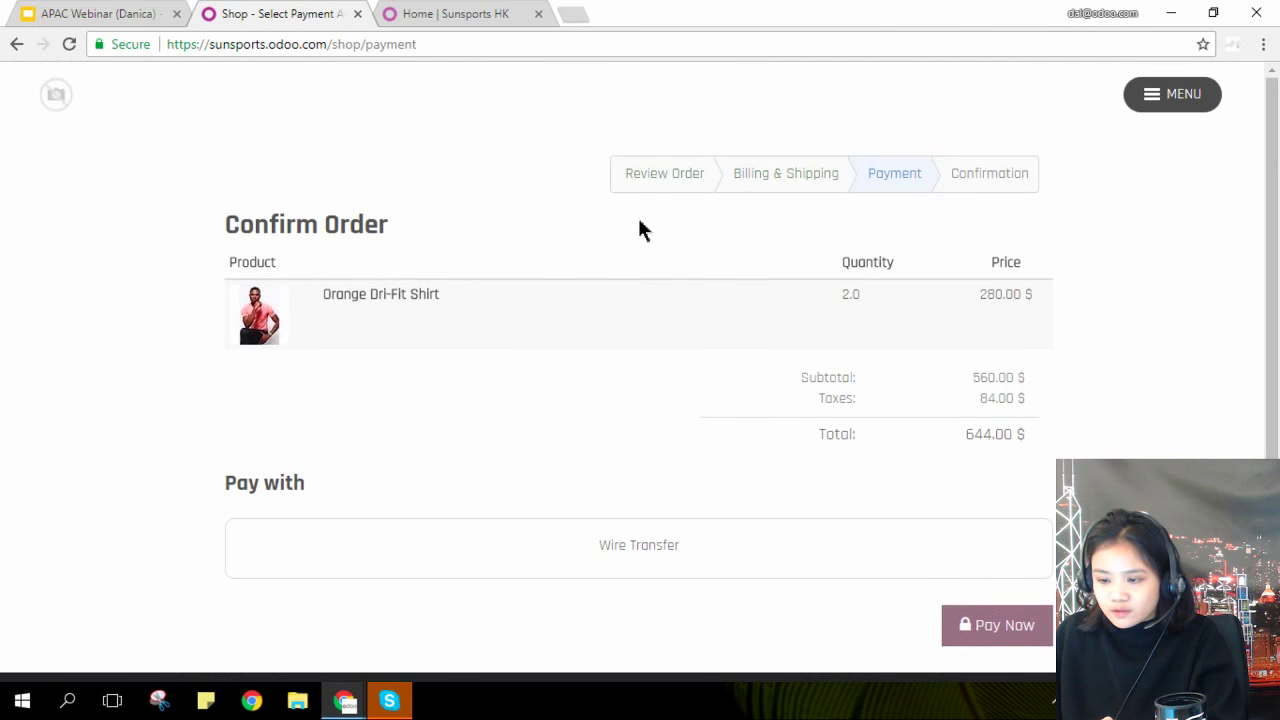
click(1180, 94)
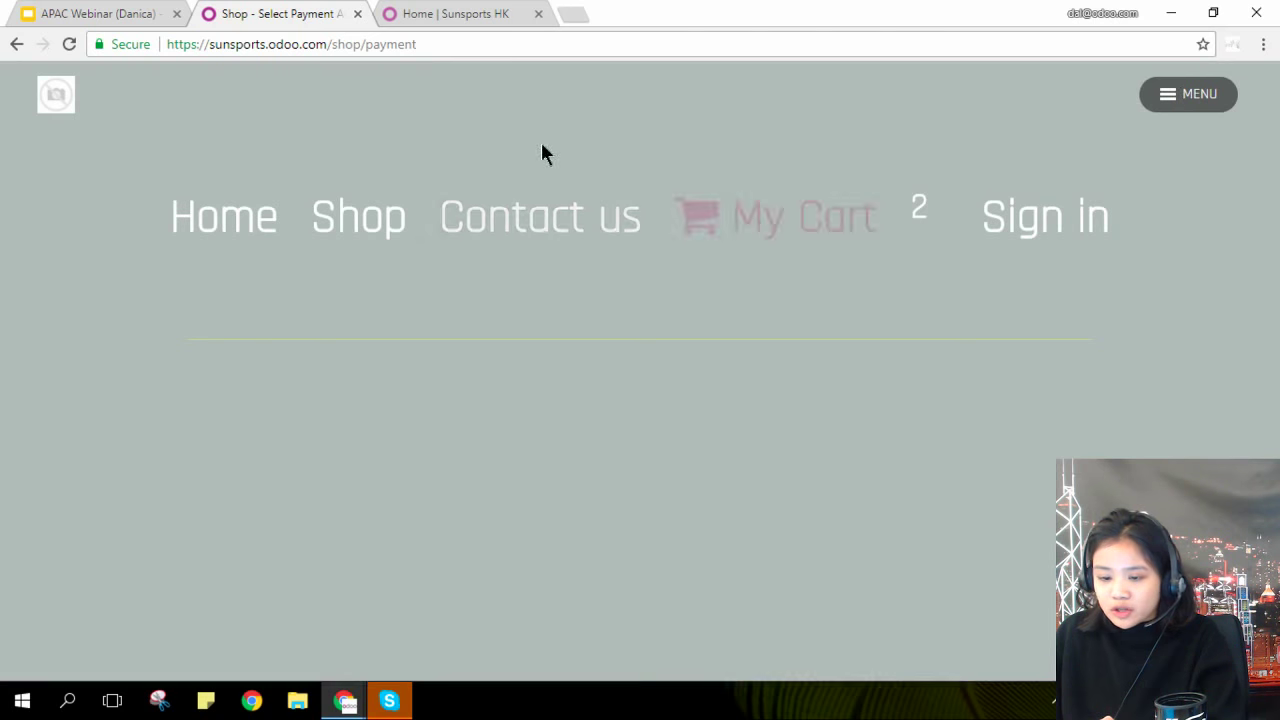
click(351, 216)
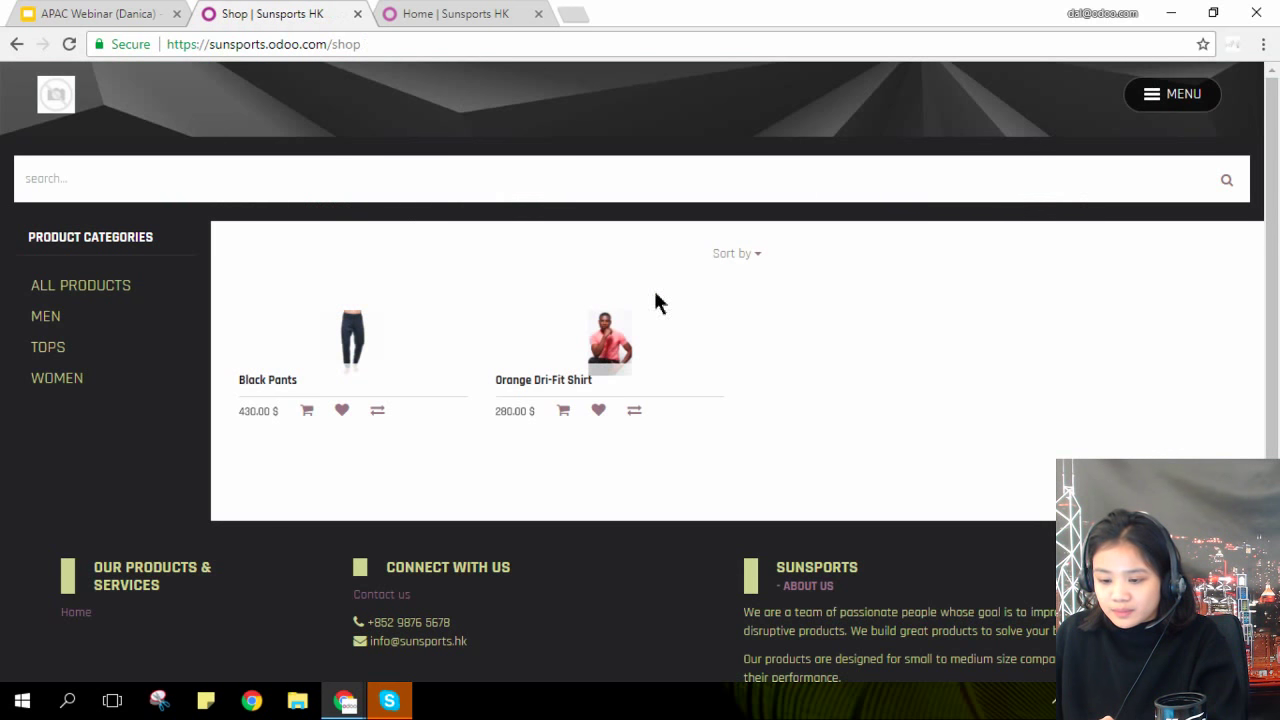
click(627, 353)
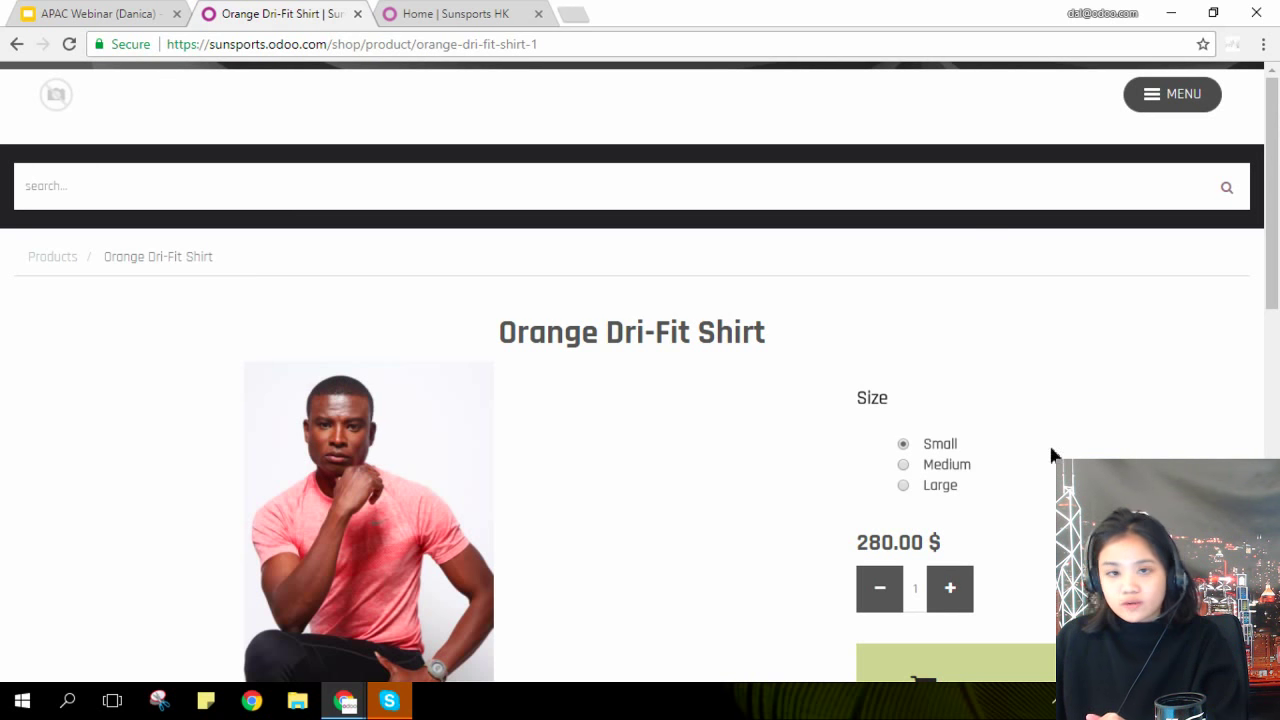
scroll(711, 452, down, 1)
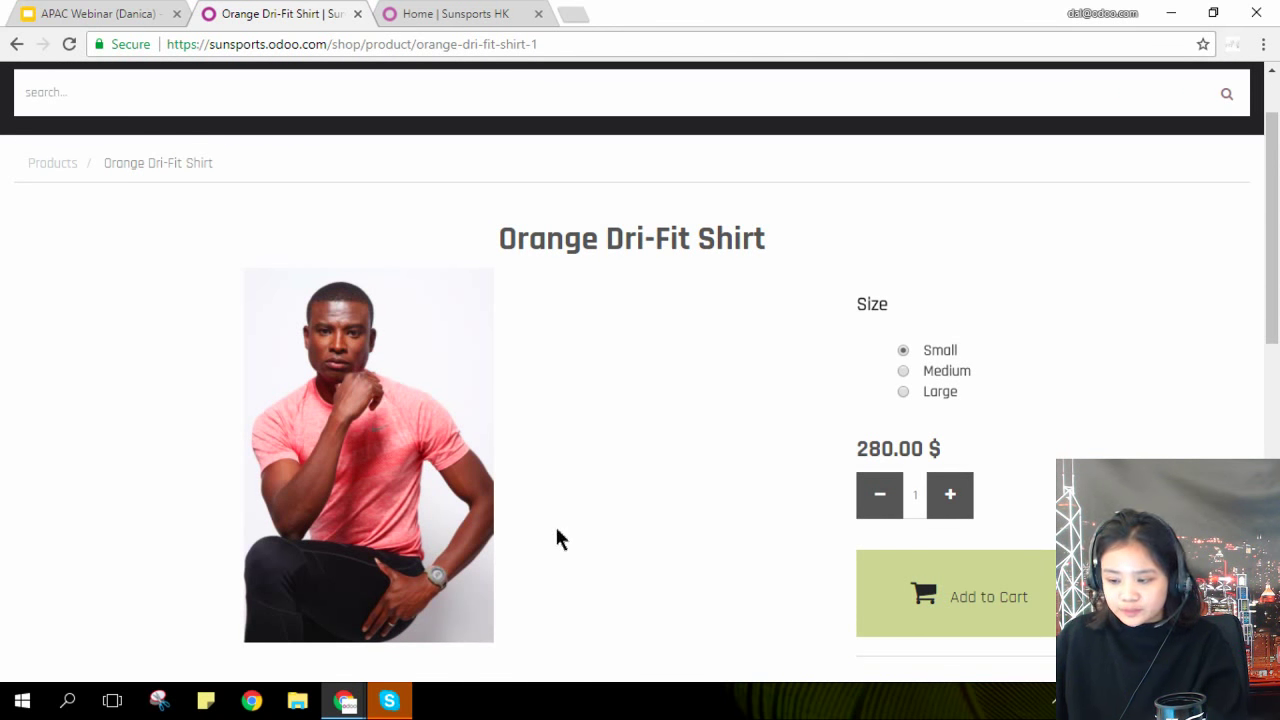
Switch to the admin window and create a reordering rule from the Orange Dri-Fit Shirt with minimum quantity 10 and maximum quantity 50
mouse_move(344, 700)
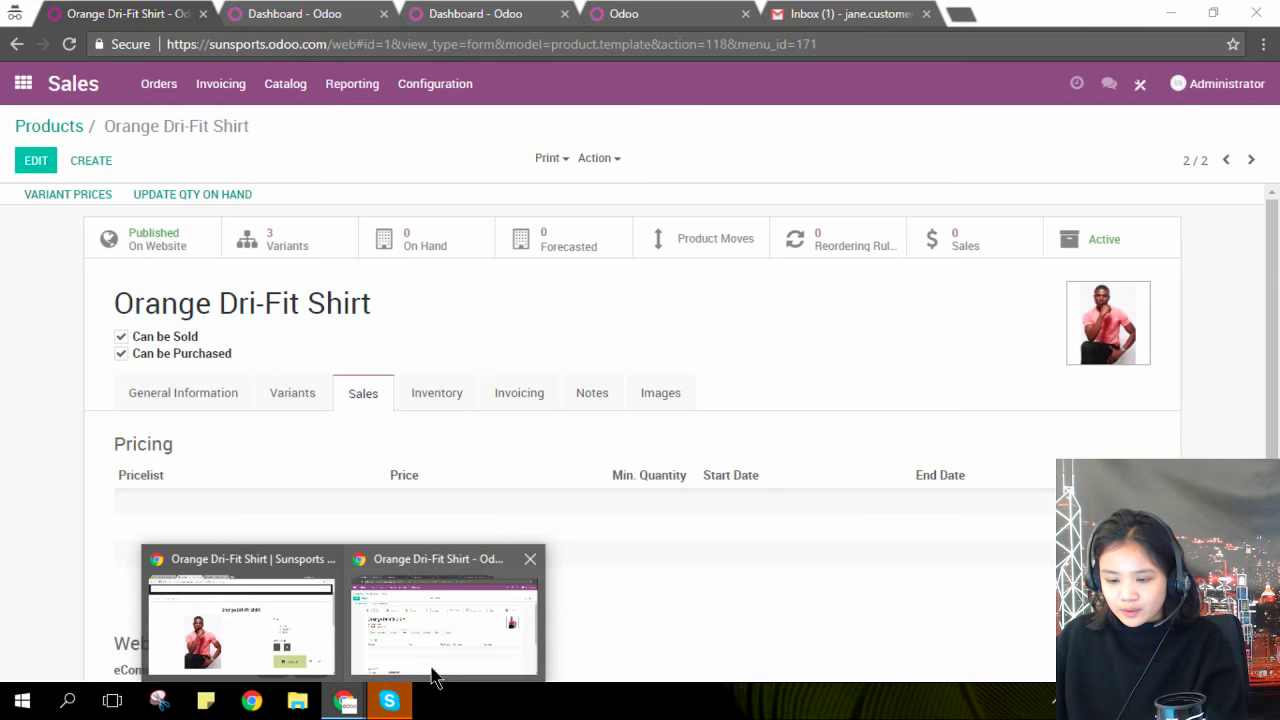
click(432, 676)
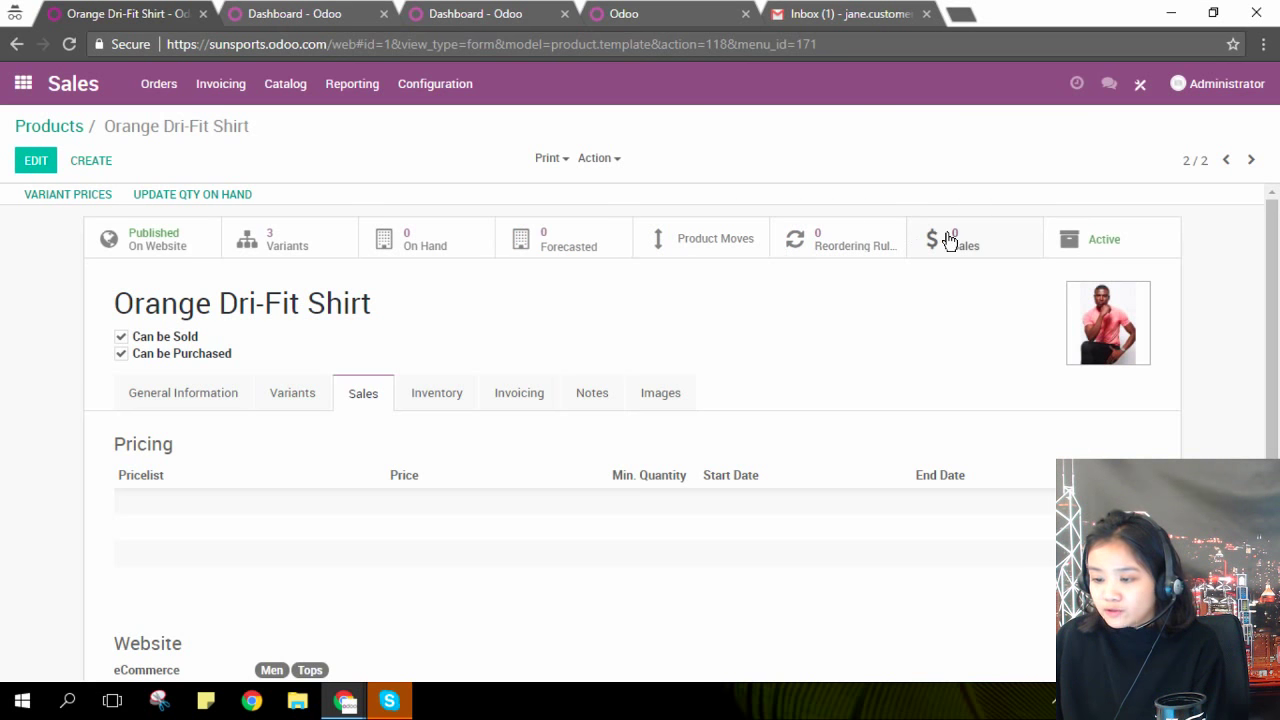
click(868, 250)
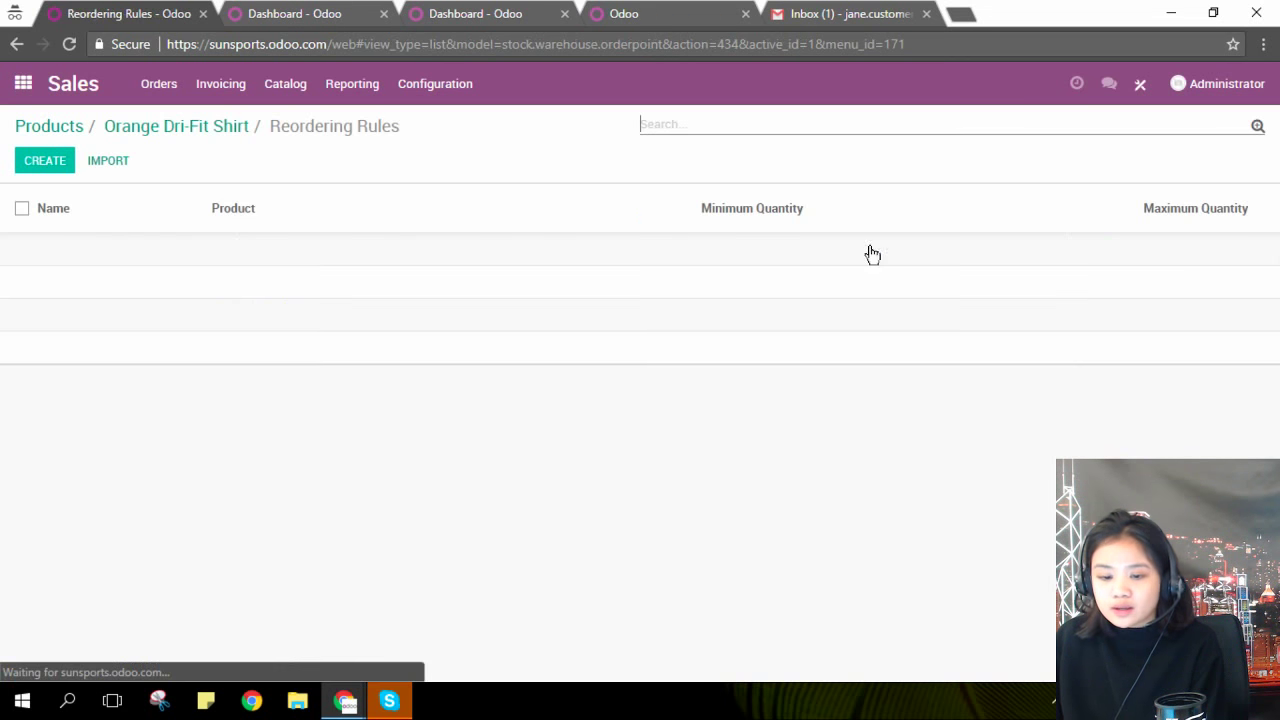
click(51, 163)
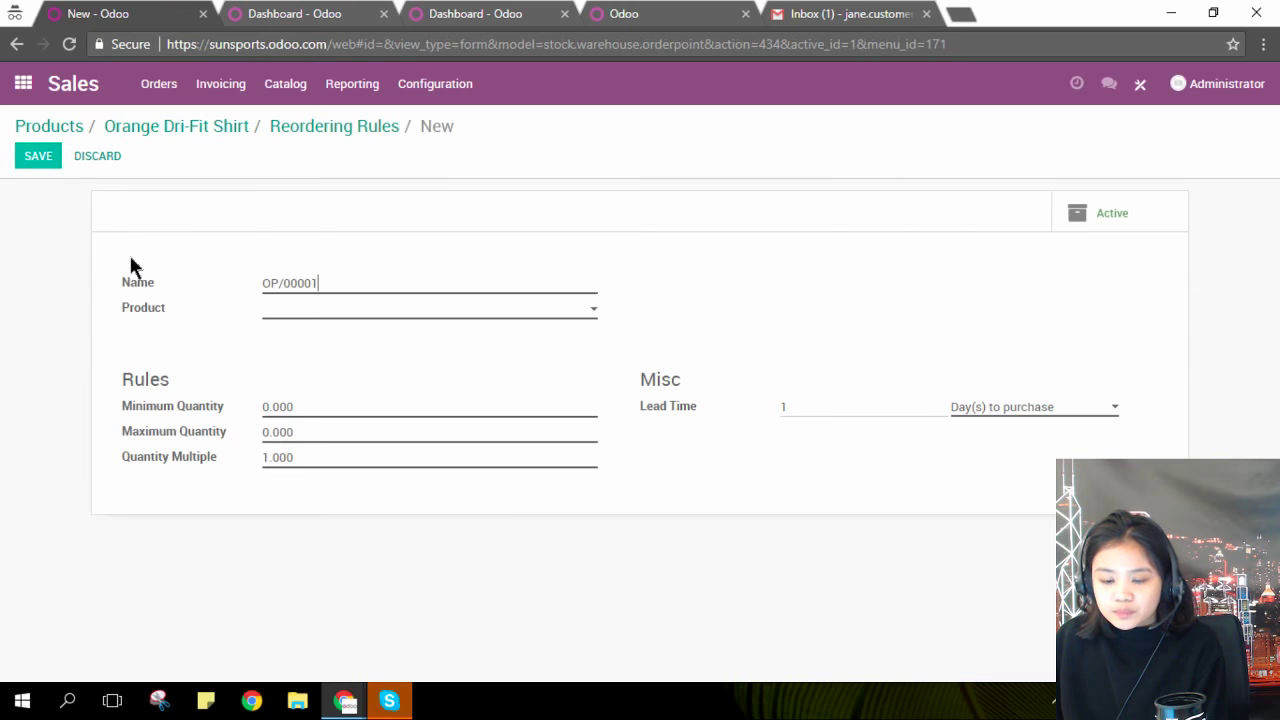
click(391, 404)
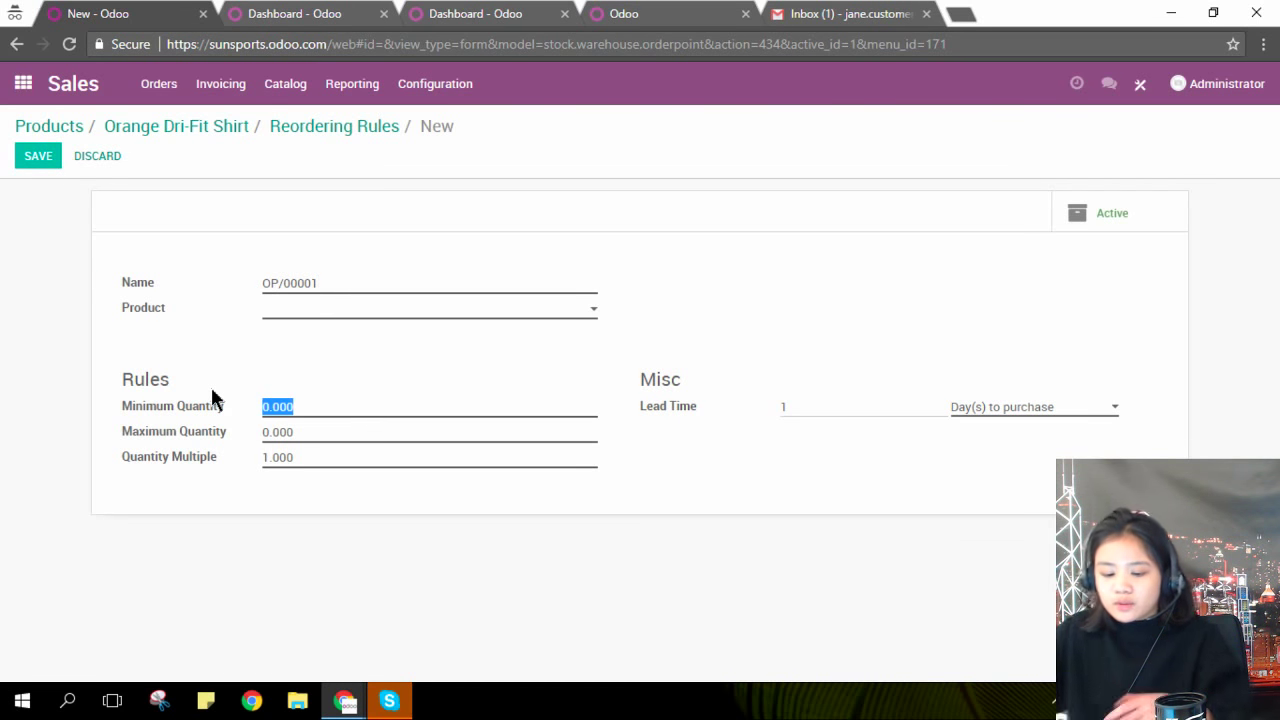
text(10)
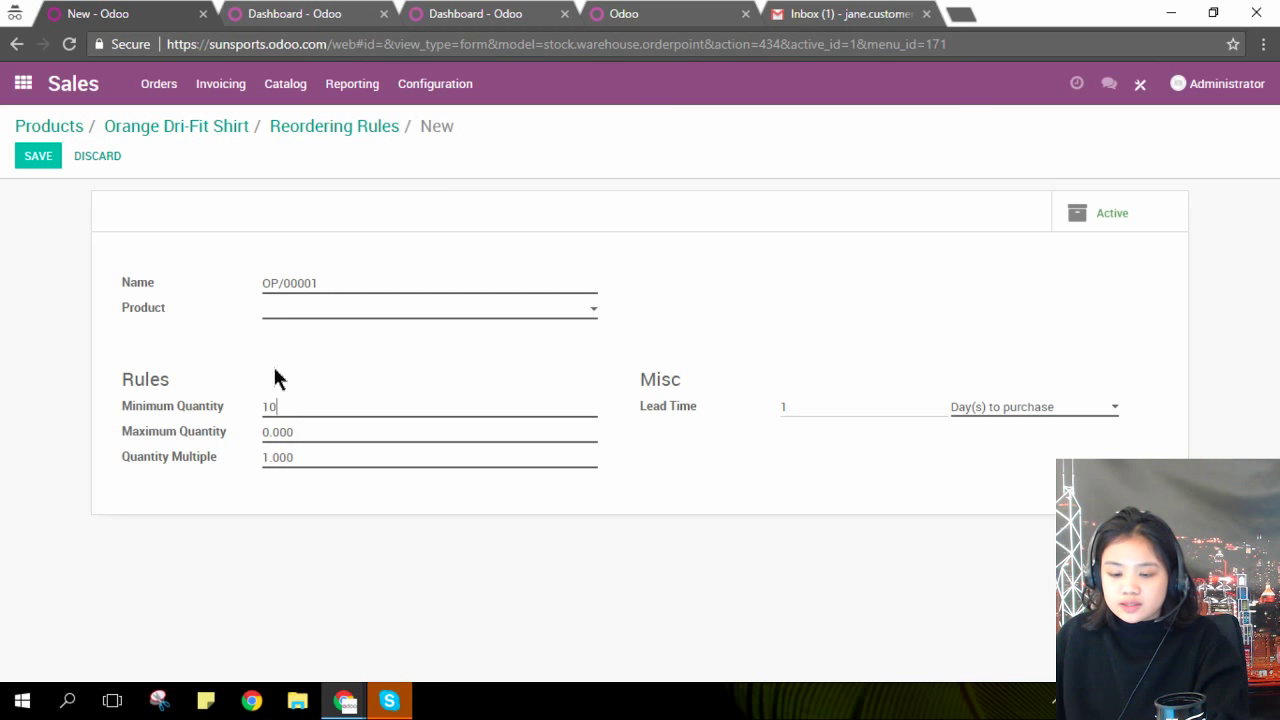
key(Tab)
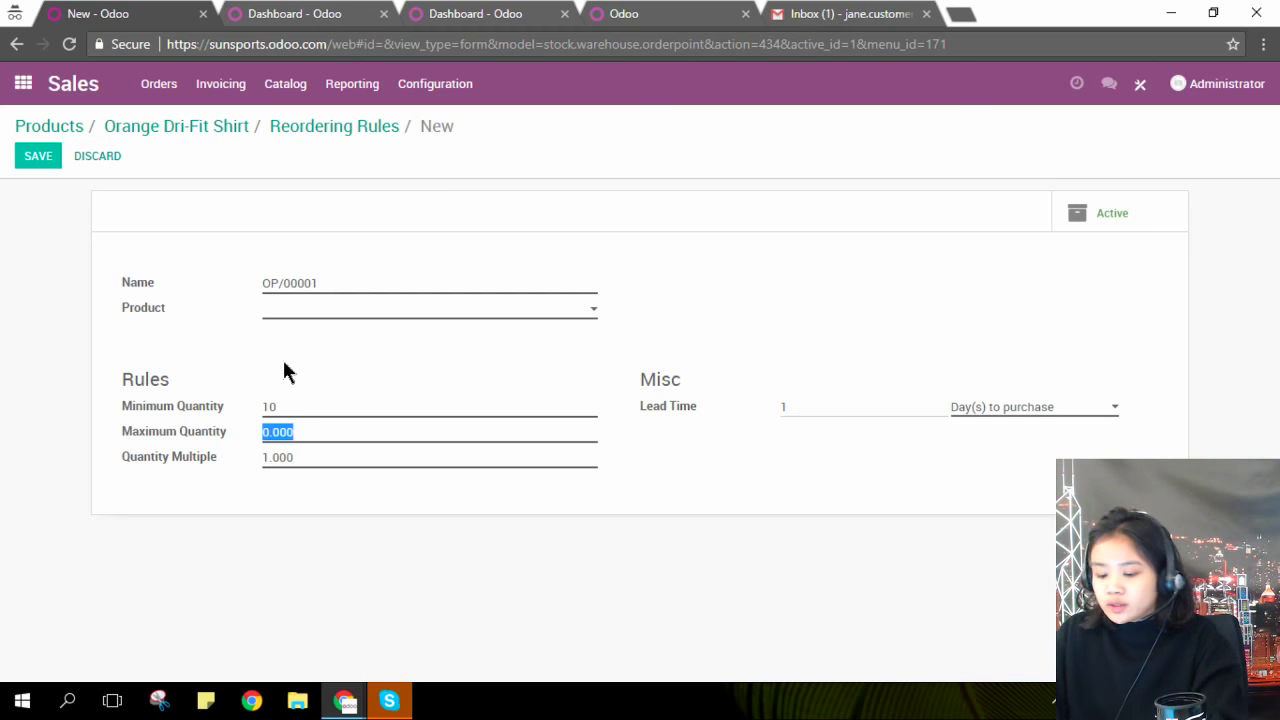
text(50)
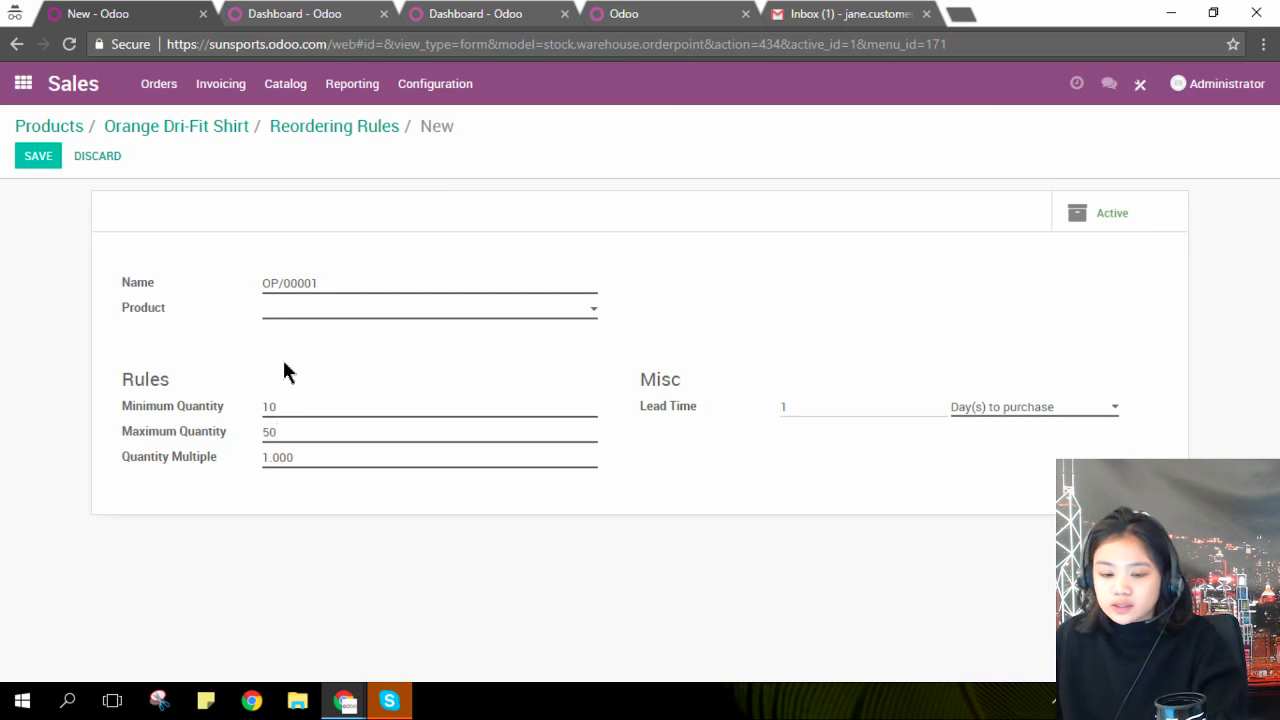
Assign the product Orange Dri-Fit Shirt (Small) to the new reordering rule and save it
click(42, 160)
click(432, 316)
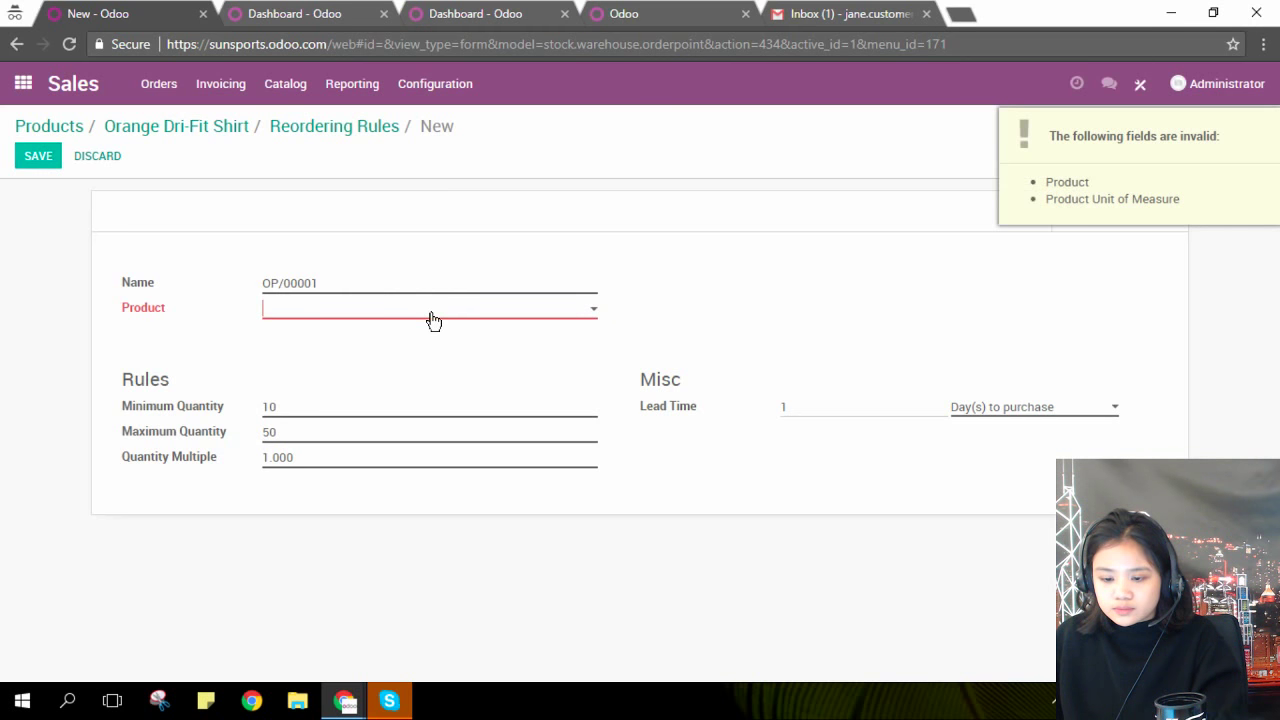
click(417, 400)
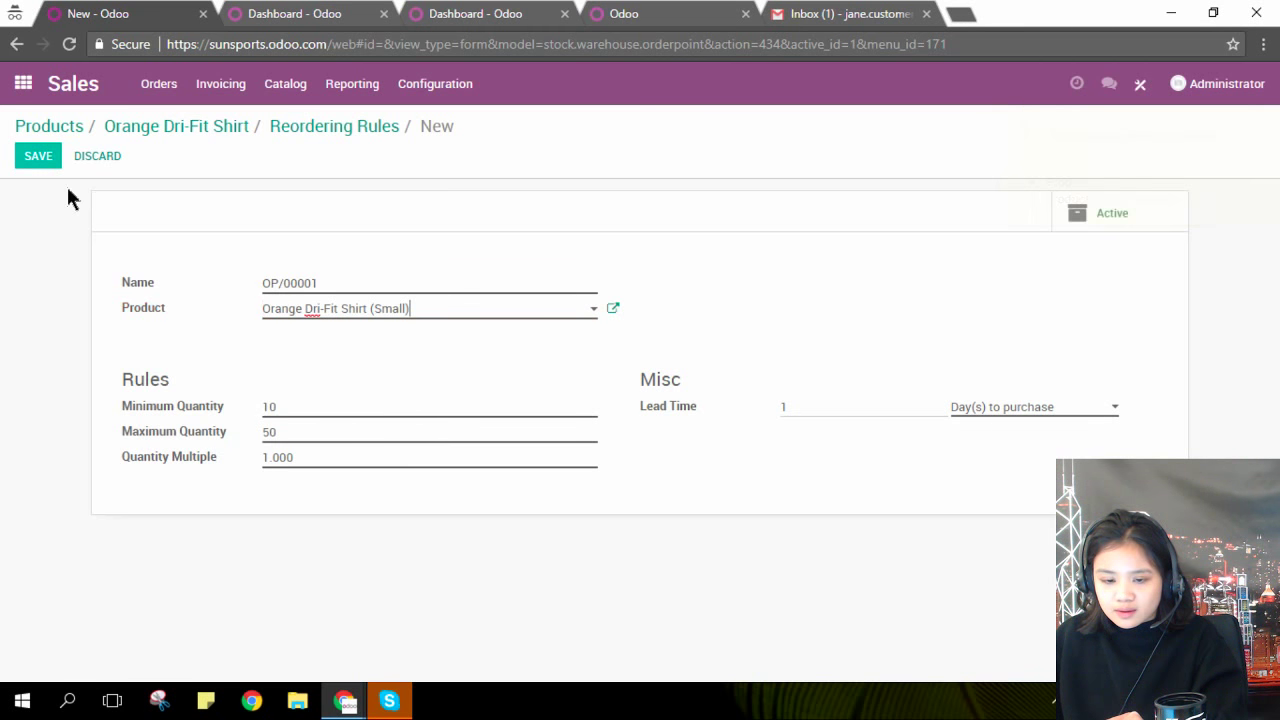
click(40, 158)
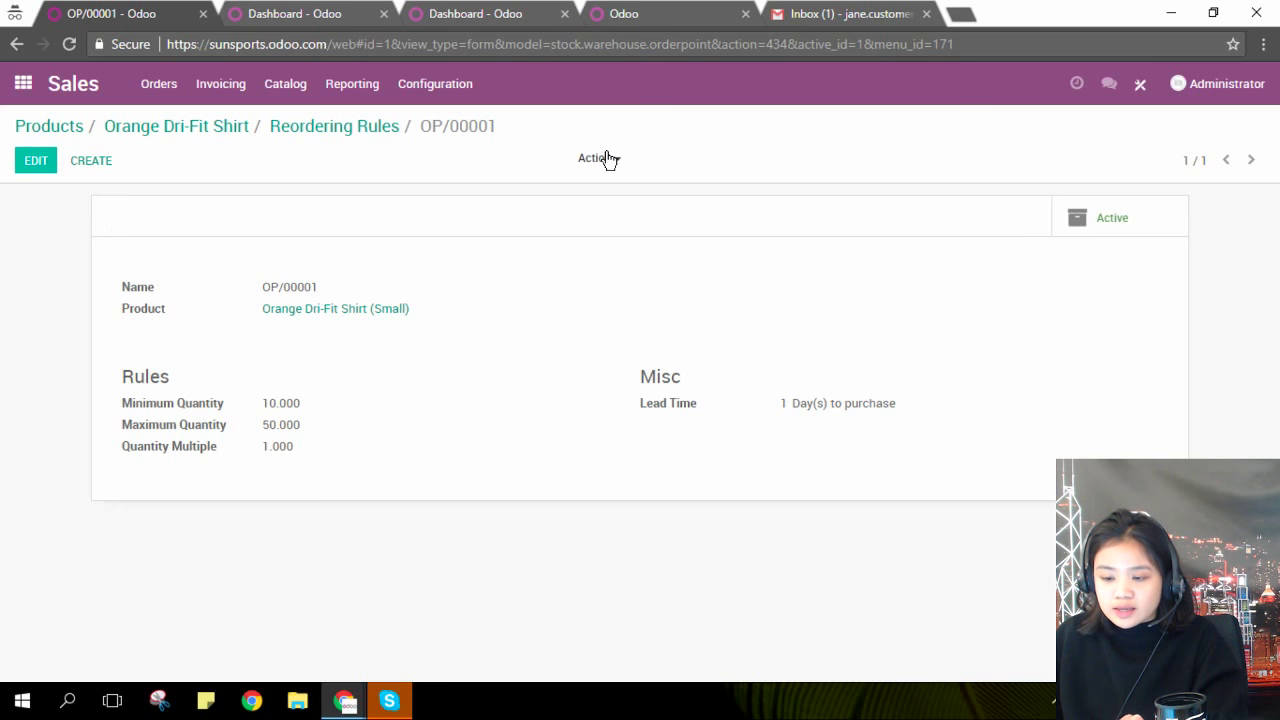
Duplicate the reordering rule, keep Orange Dri-Fit Shirt (Small) as the copy's product, and save the copy
click(609, 160)
click(631, 206)
click(434, 322)
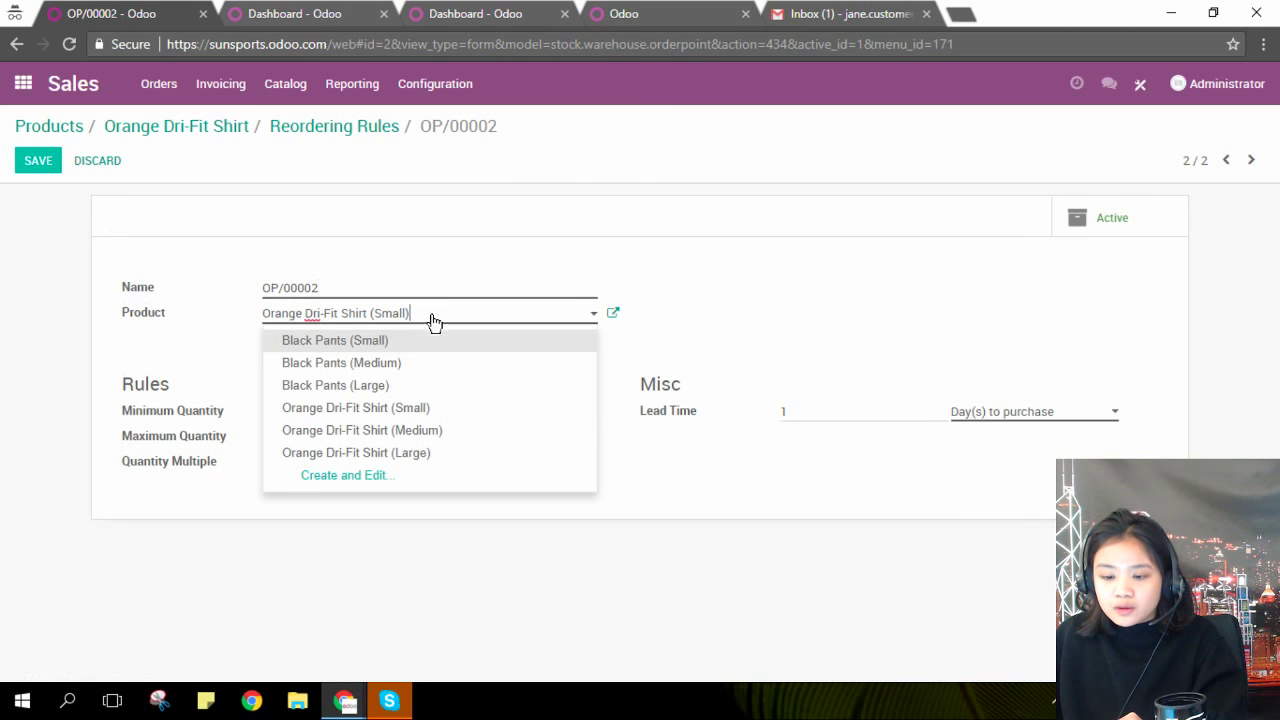
click(441, 412)
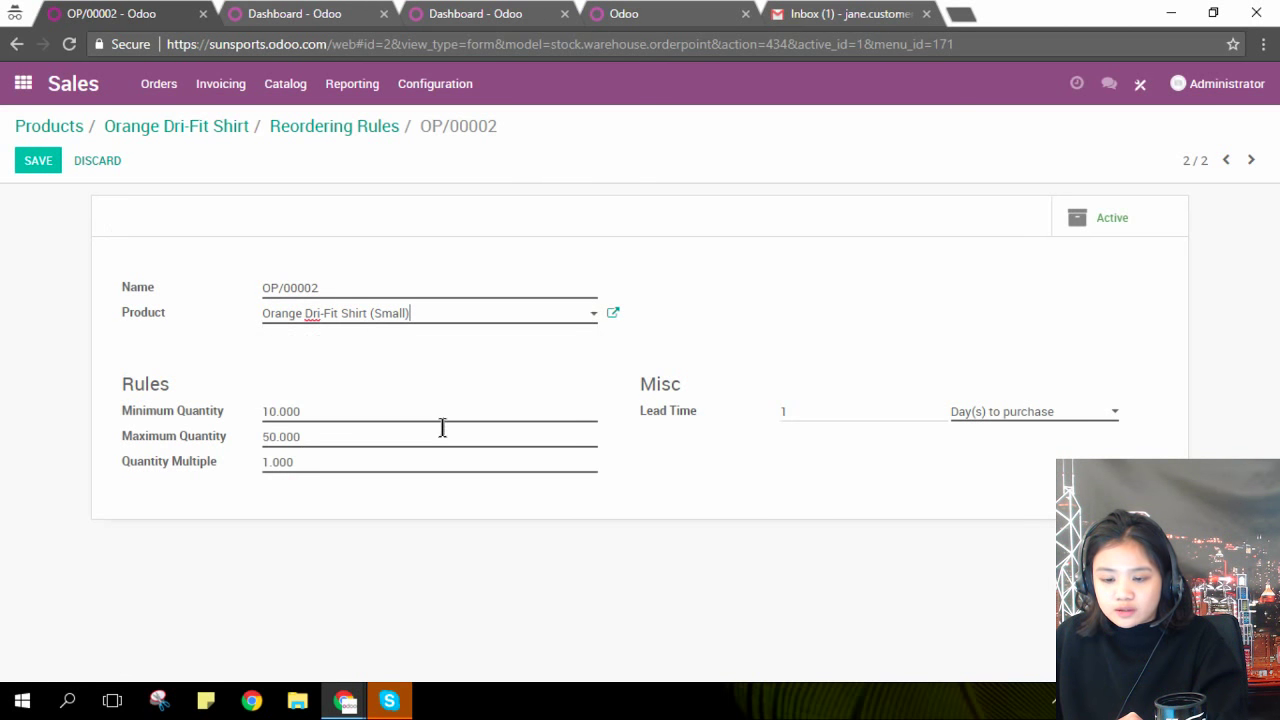
click(29, 158)
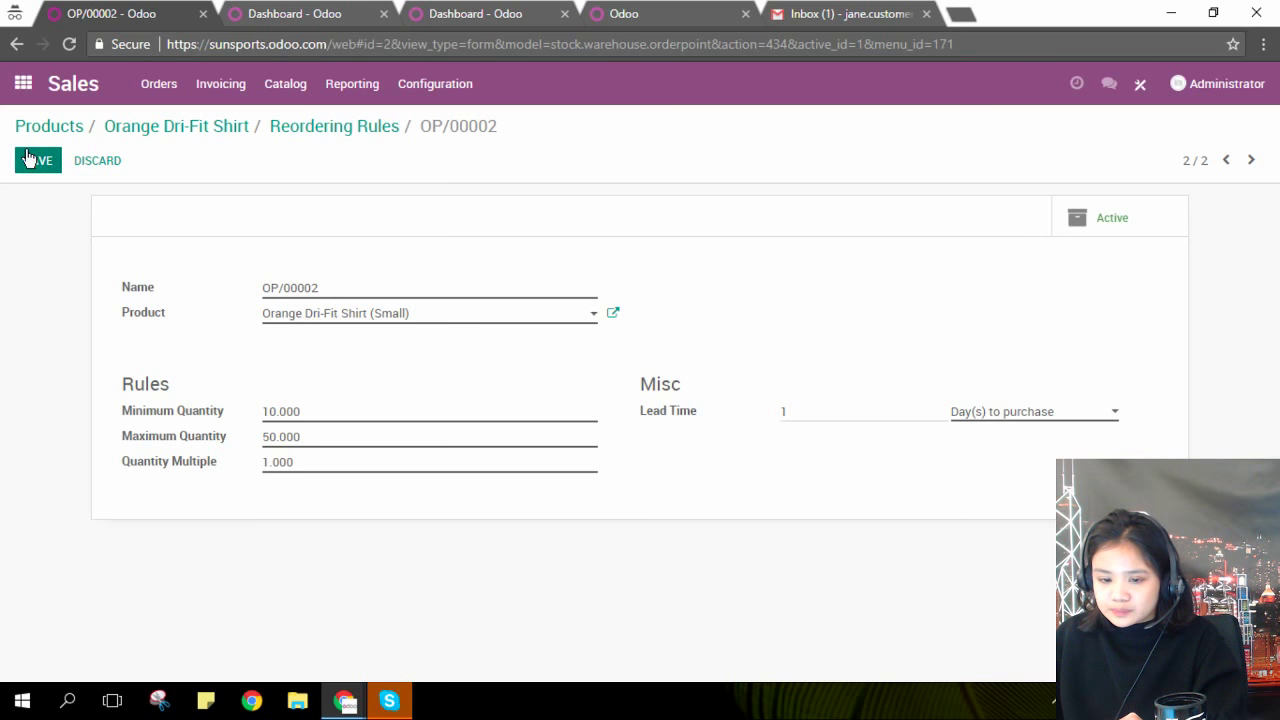
click(29, 158)
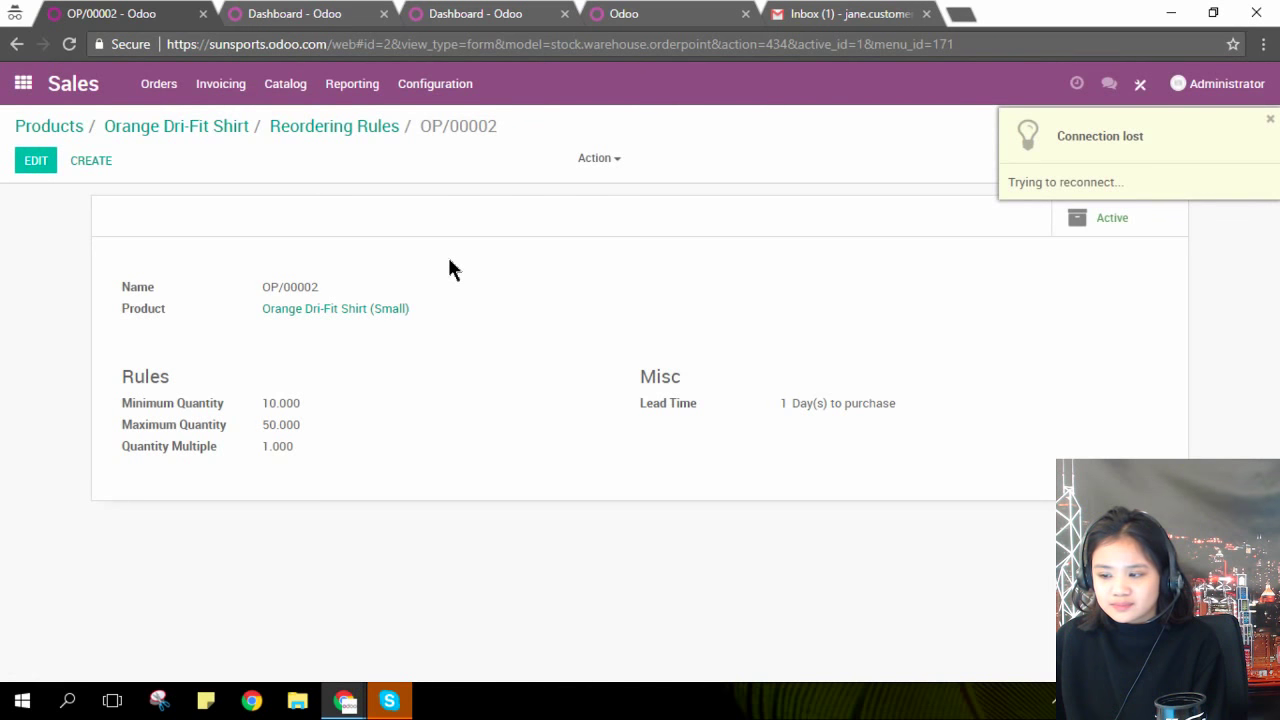
Try to reload the duplicated reordering rule's page
right_click(449, 262)
click(488, 314)
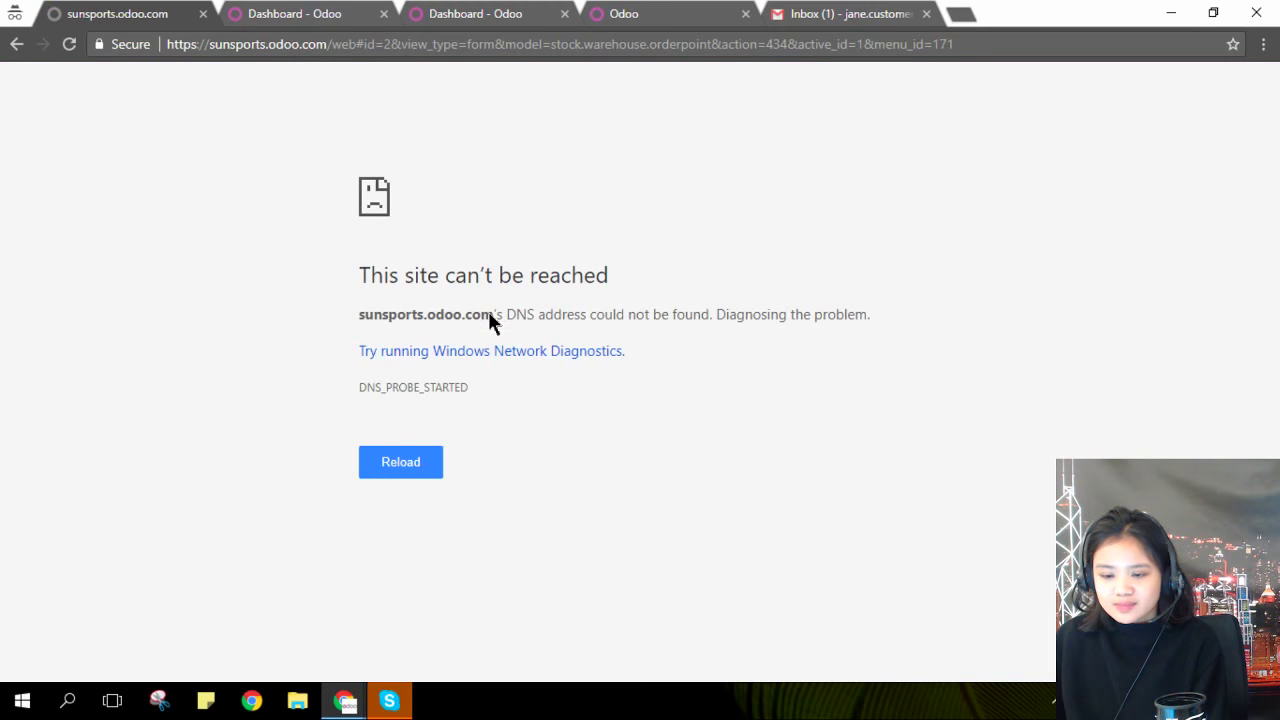
click(420, 468)
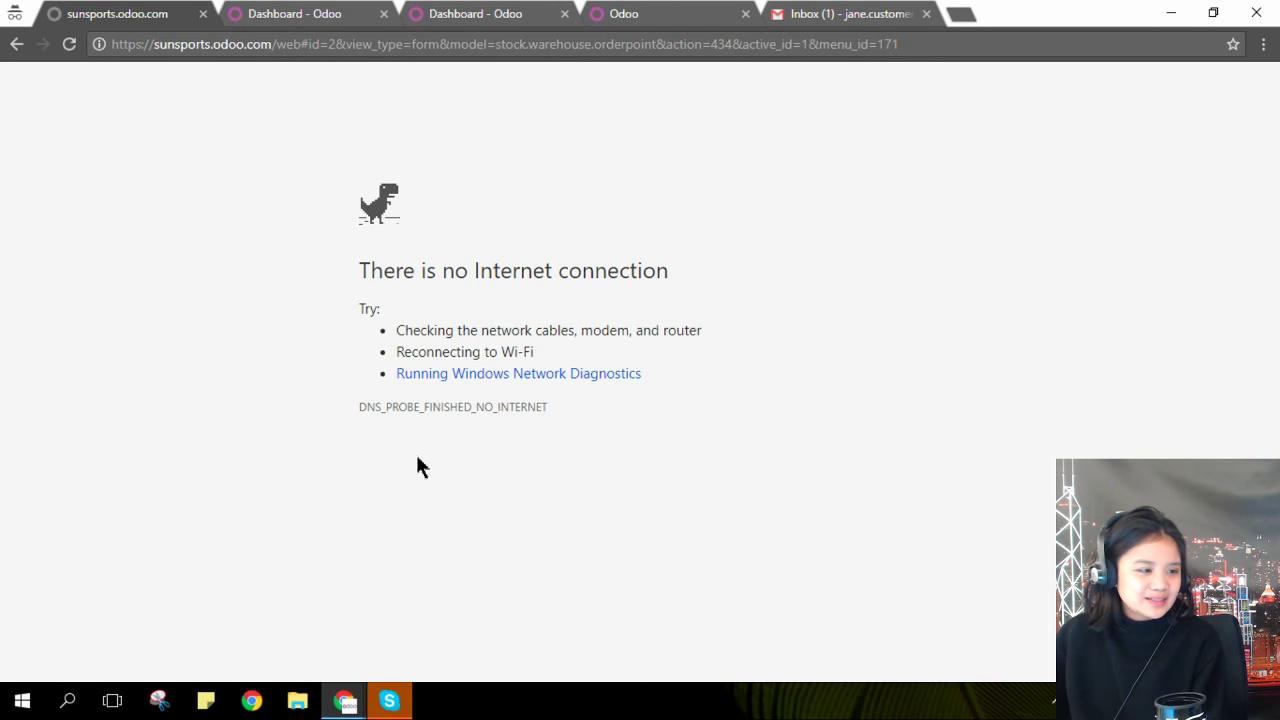
right_click(416, 459)
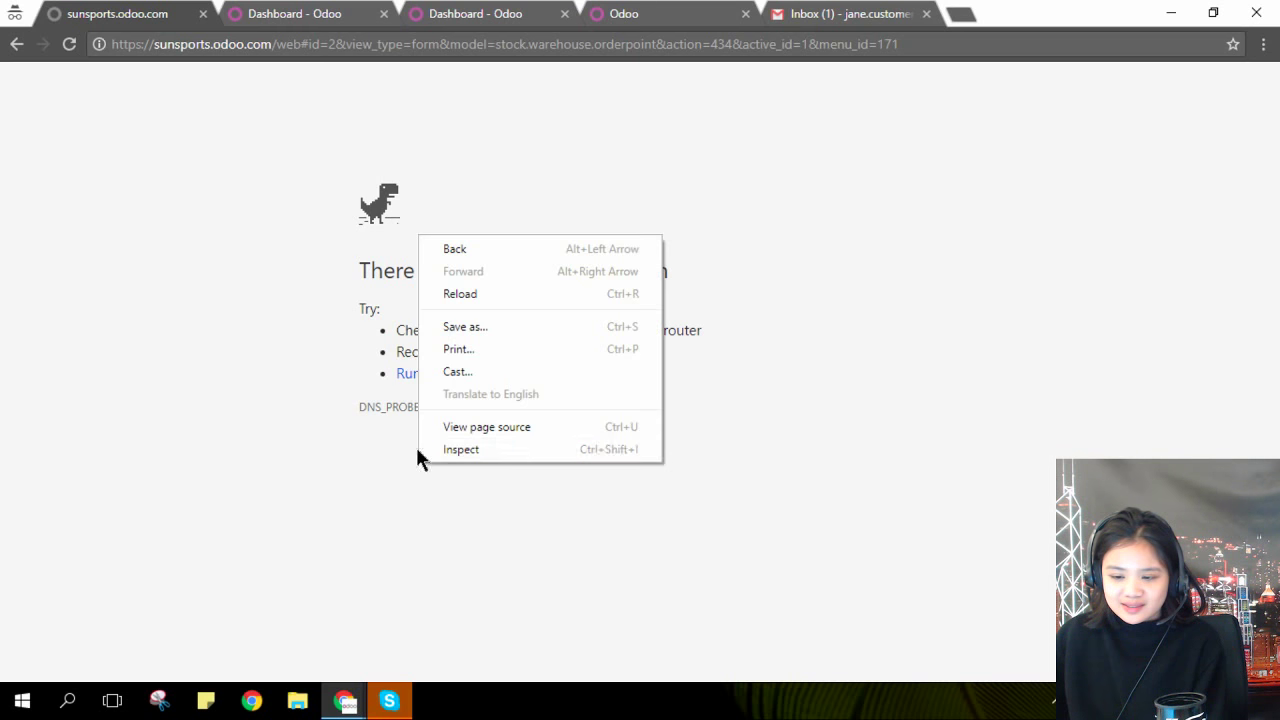
click(509, 292)
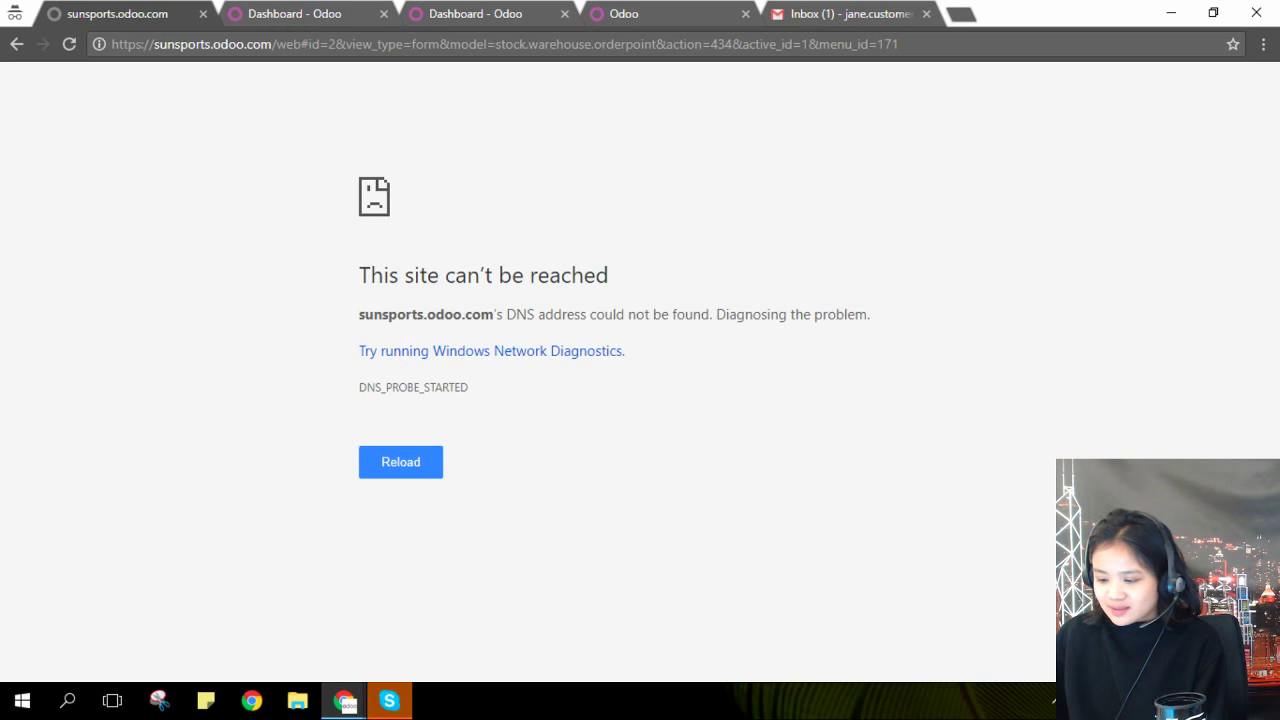
Connect the computer to the Wi-Fi network OPSW040405 and load the reordering rule's page again
click(1201, 710)
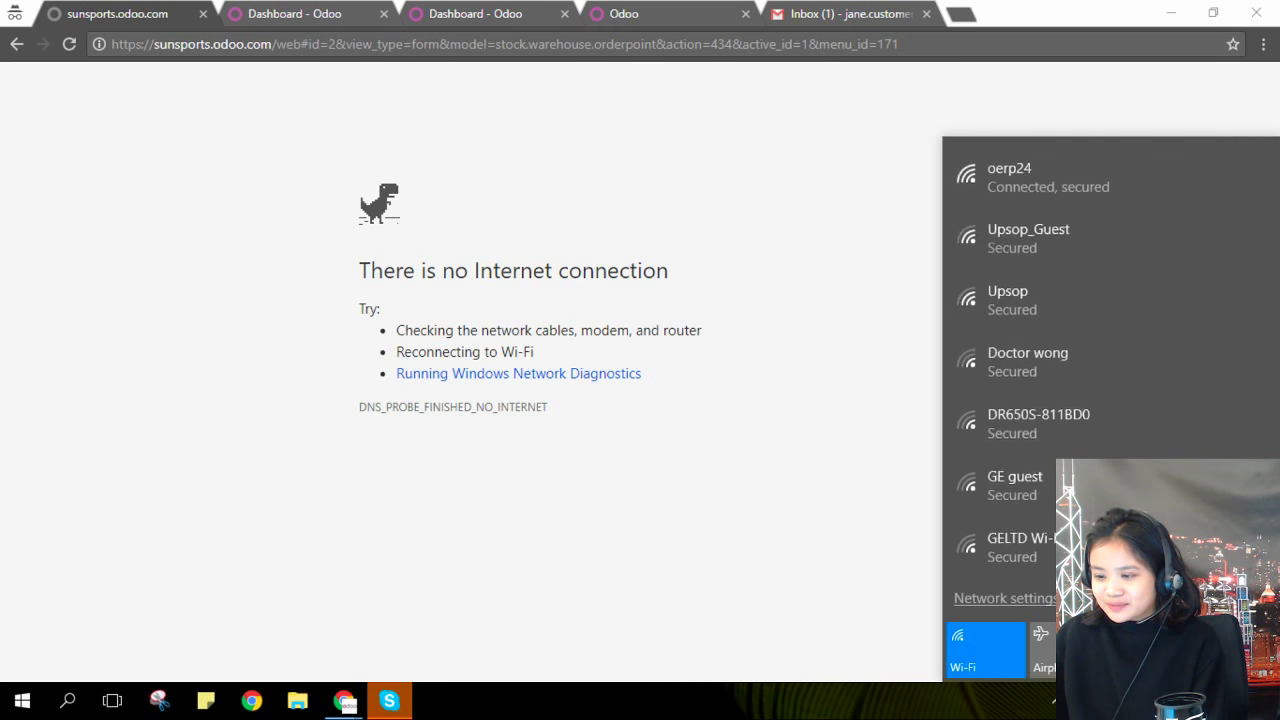
click(1149, 232)
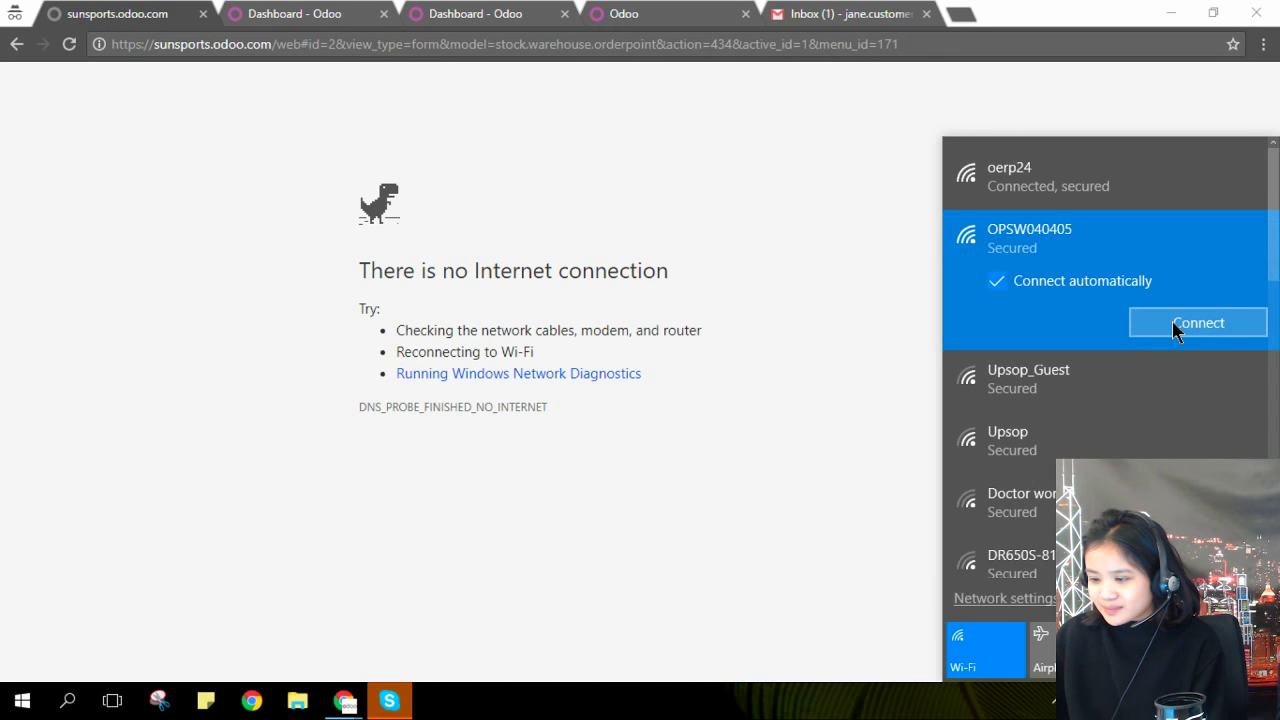
click(1175, 330)
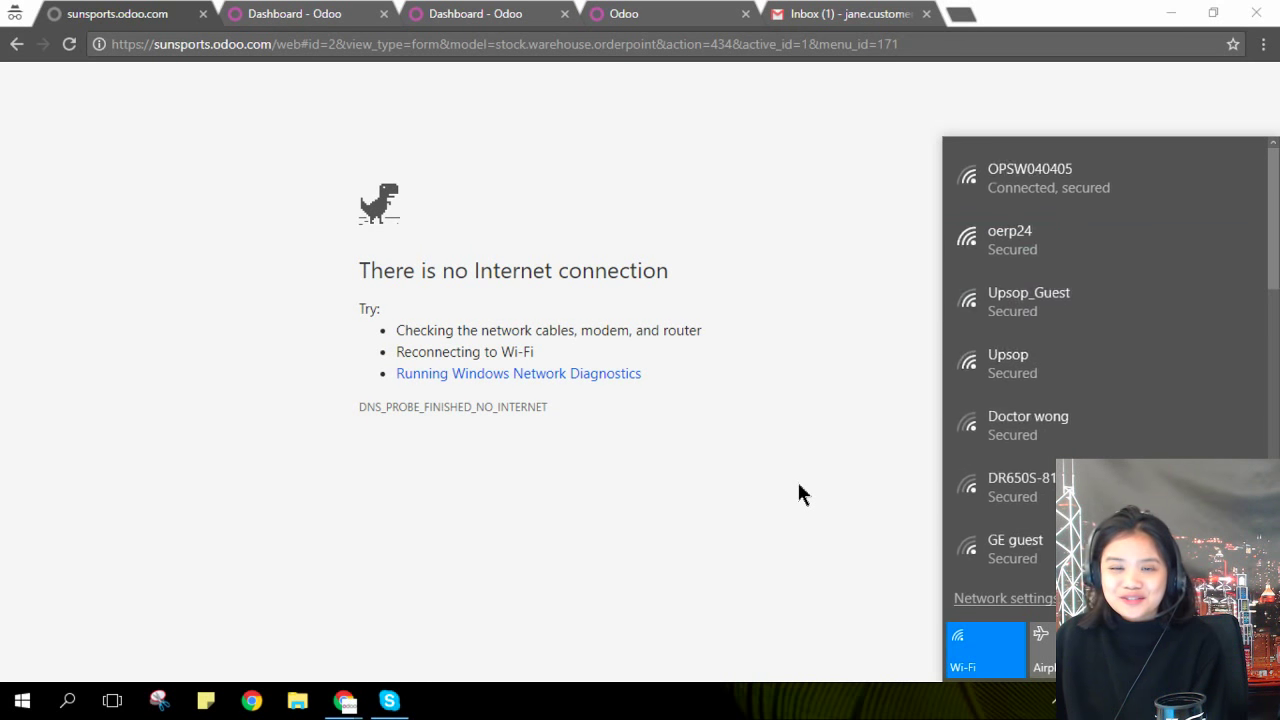
click(650, 235)
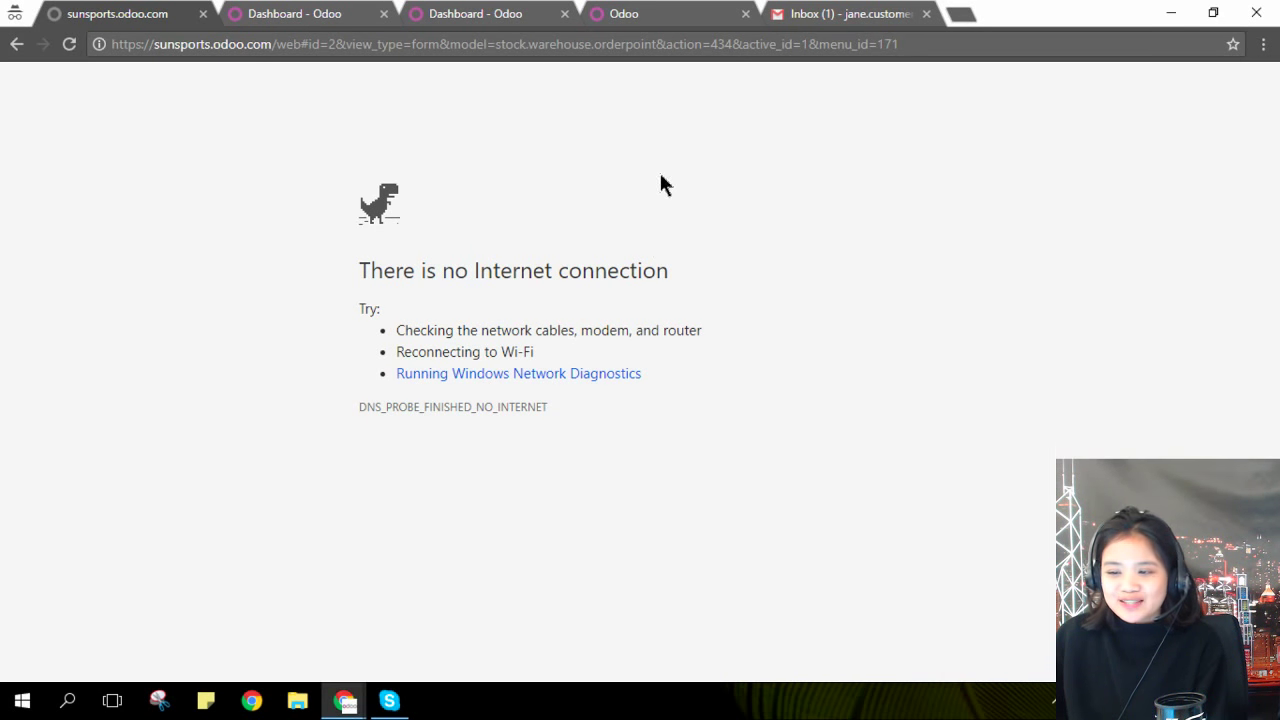
click(752, 42)
key(Return)
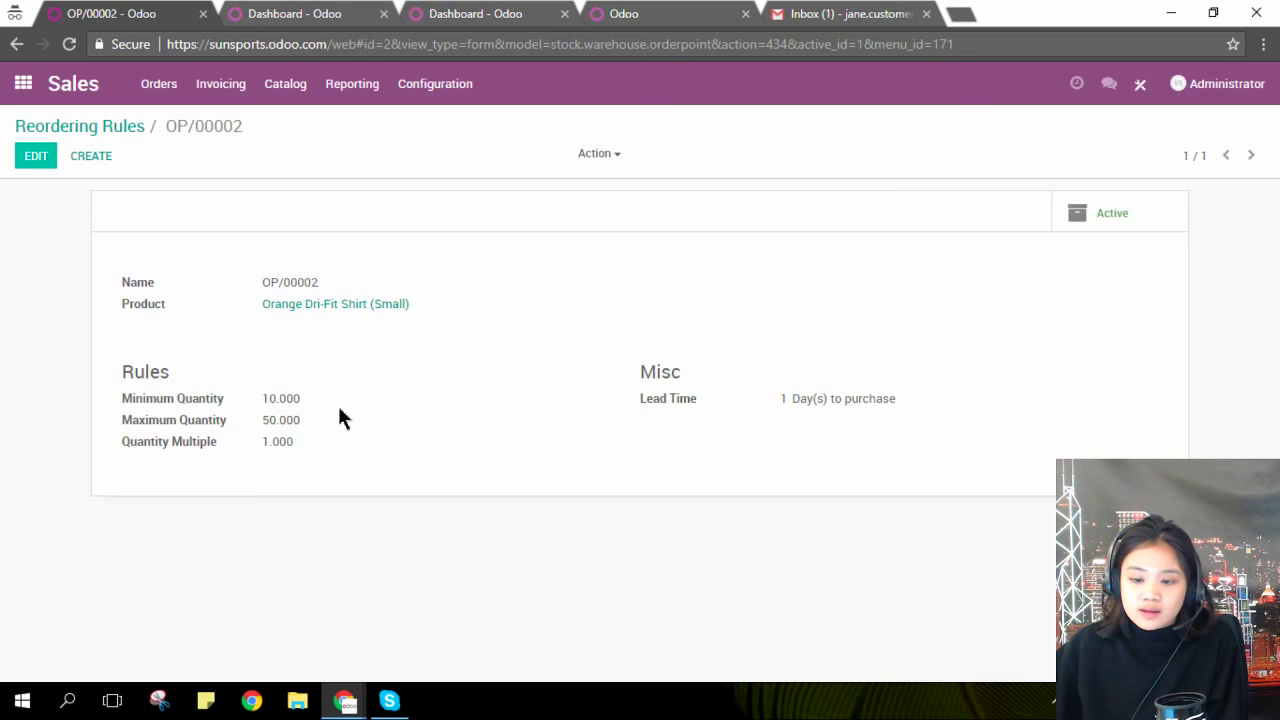
List the reordering rules without the product filter, and open the Website app's dashboard
click(104, 127)
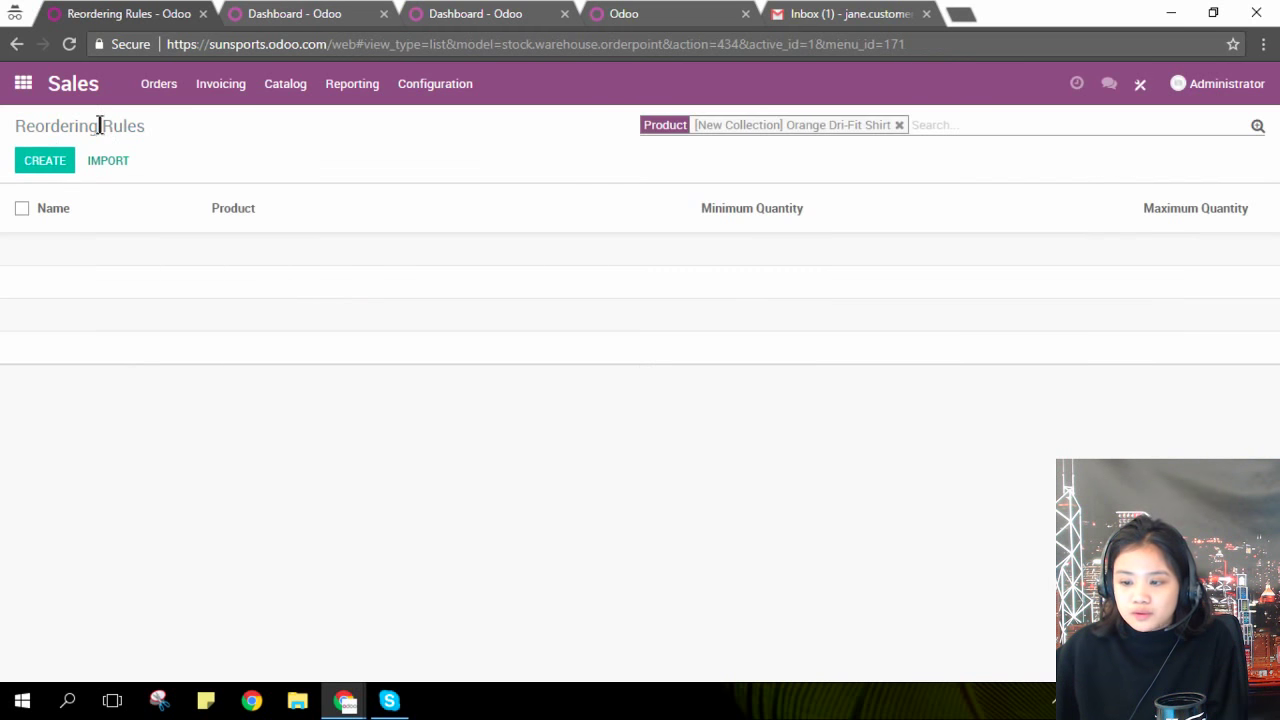
click(899, 125)
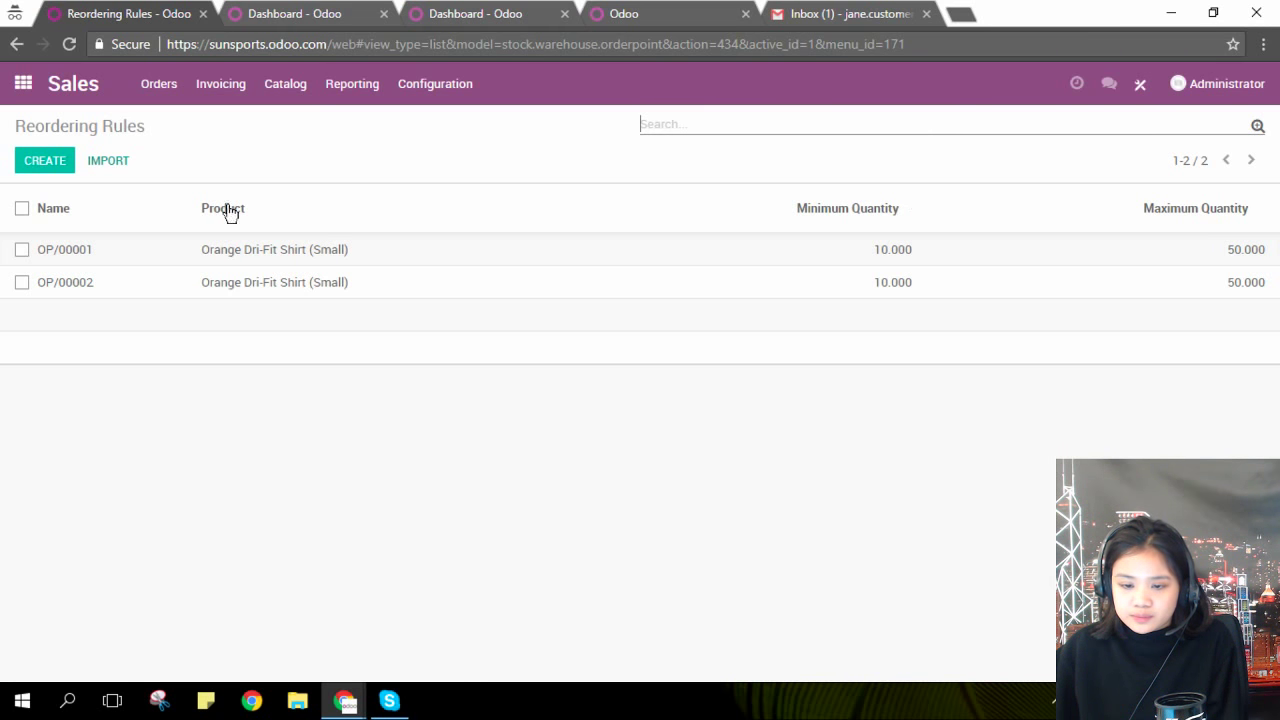
click(22, 84)
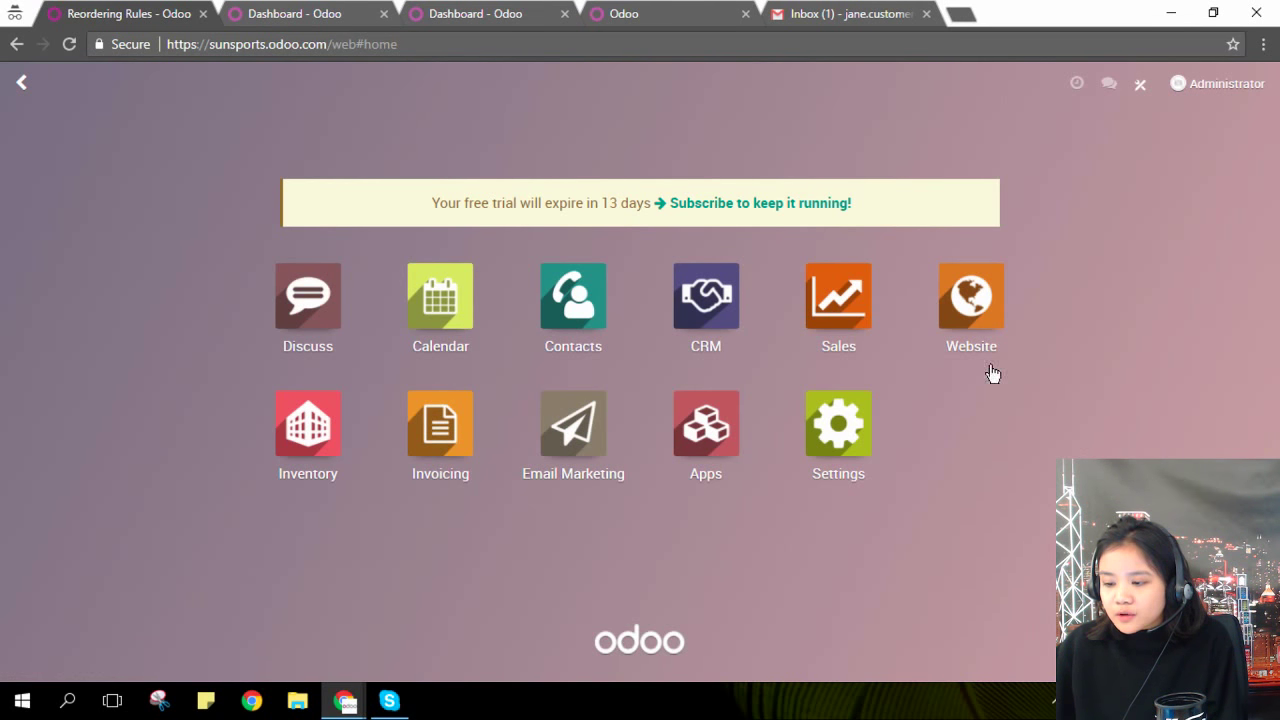
click(978, 328)
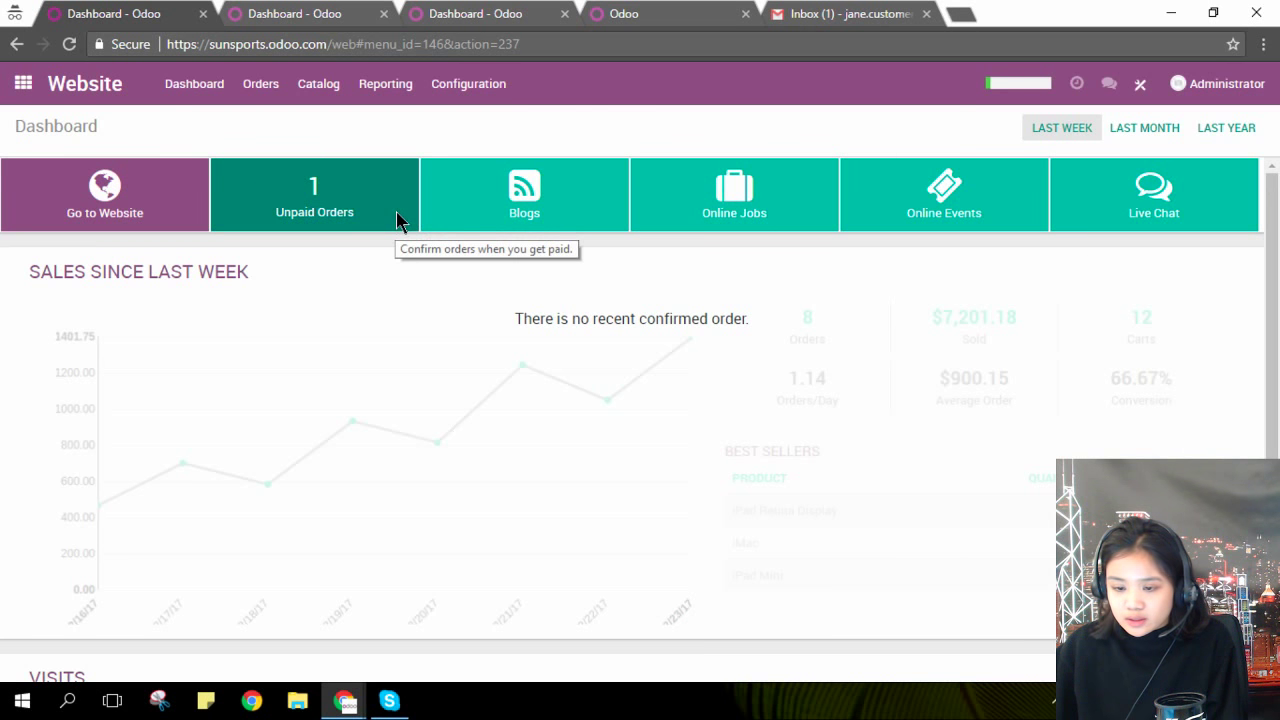
Switch to the customer's Gmail inbox and read through the latest SUNSPORTS quotation e-mail
click(790, 10)
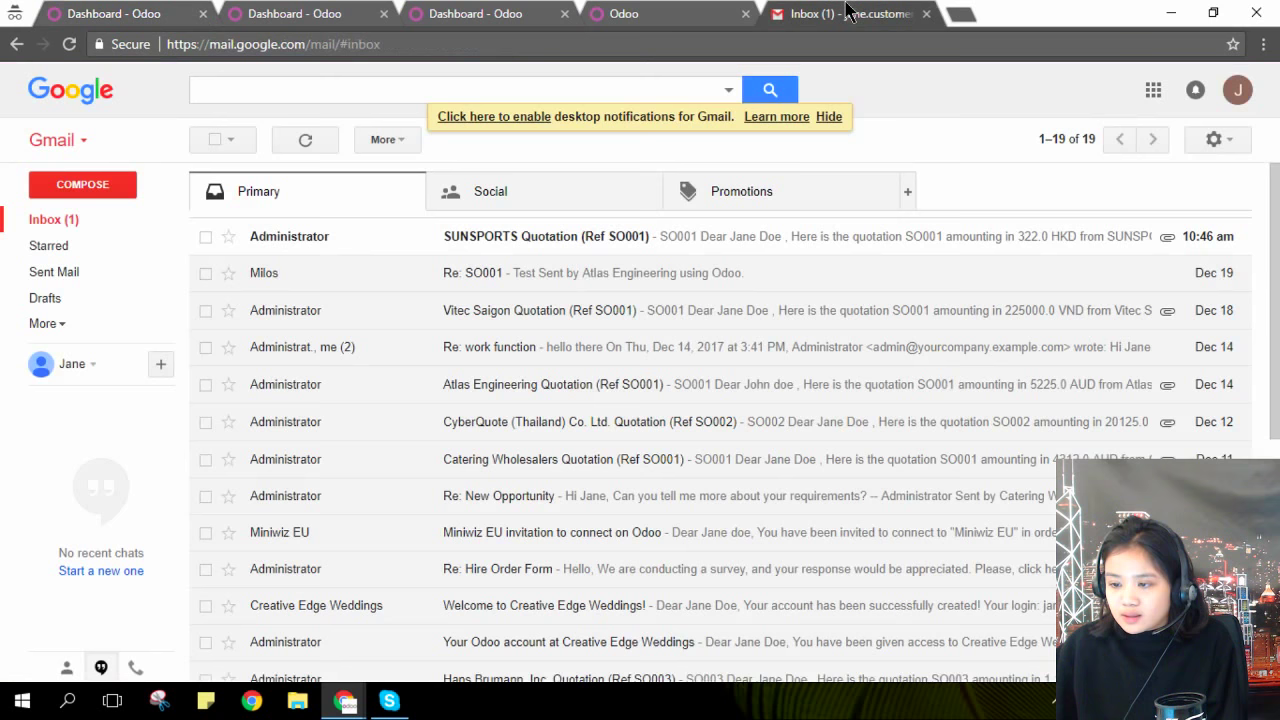
click(716, 236)
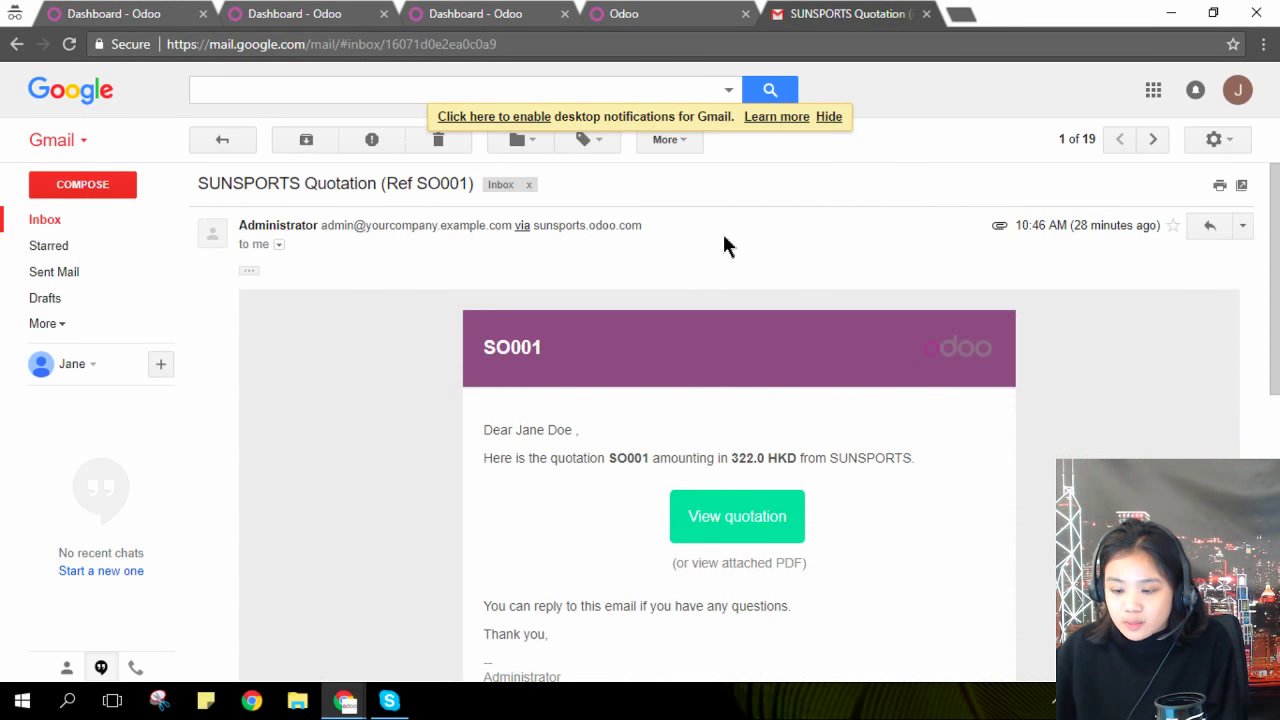
scroll(857, 353, down, 1)
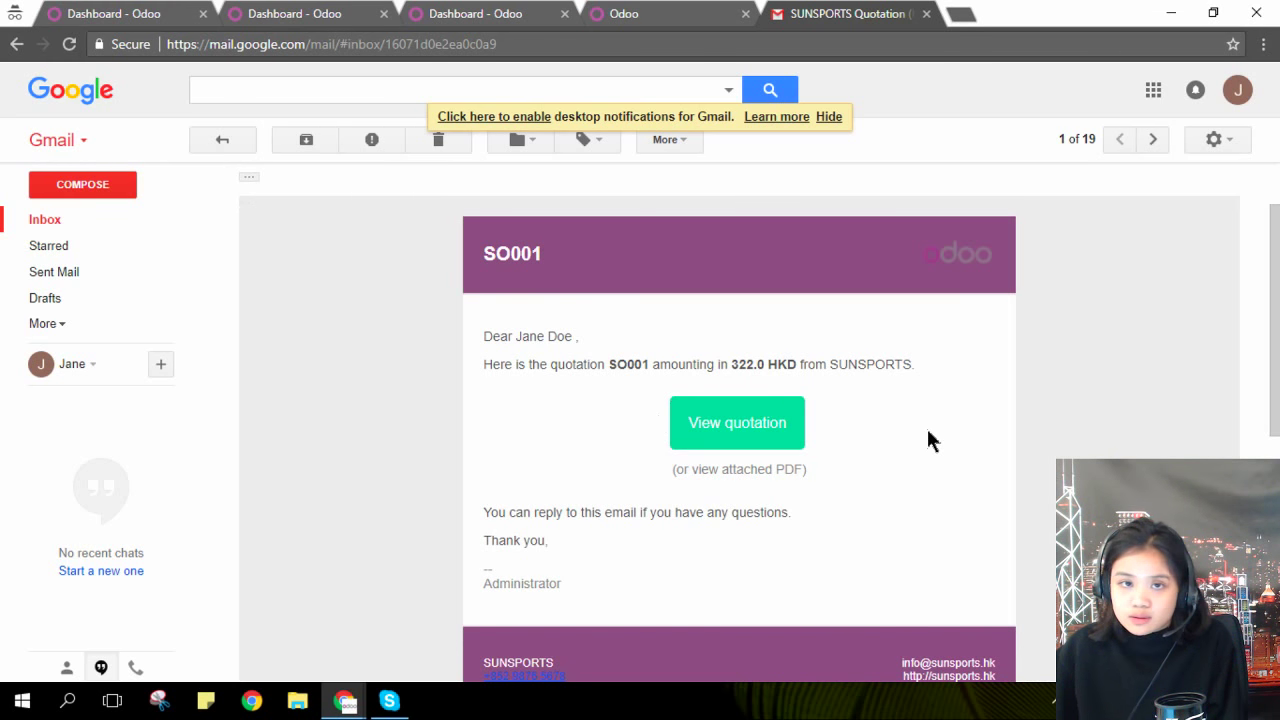
scroll(928, 440, down, 1)
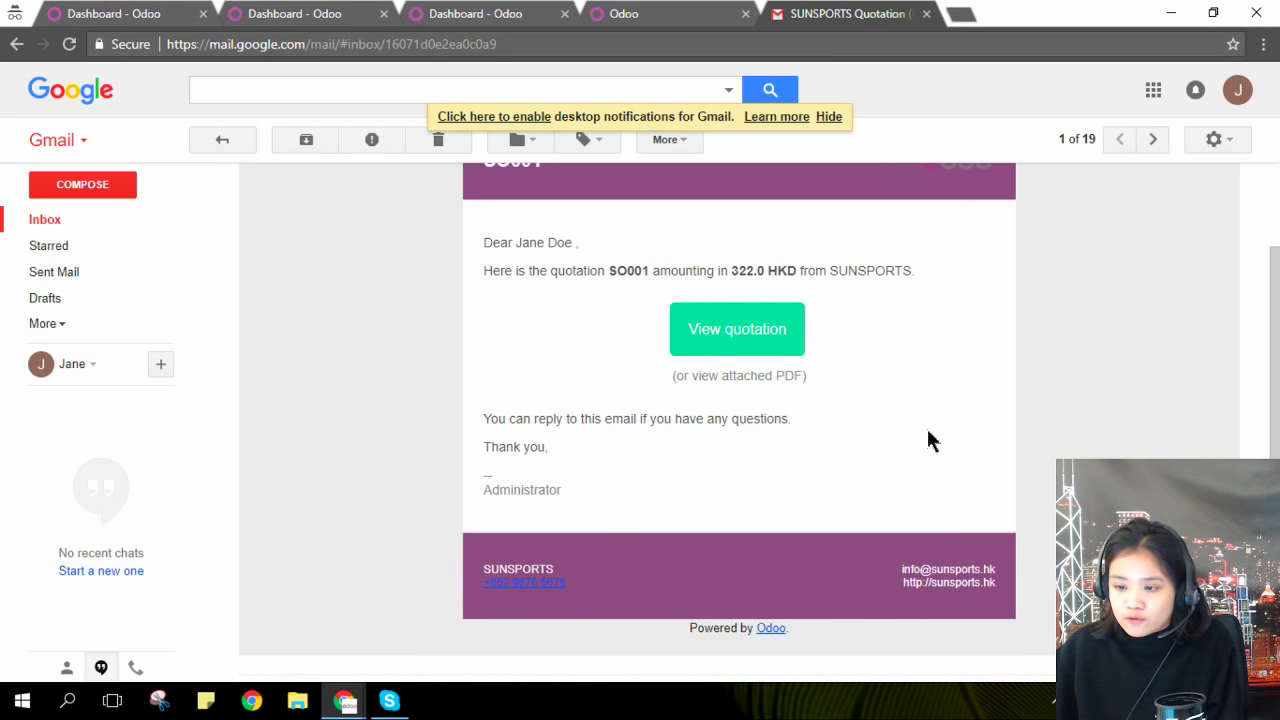
Return to the Sunsports Website app and look through the available payment acquirers in its configuration
click(694, 18)
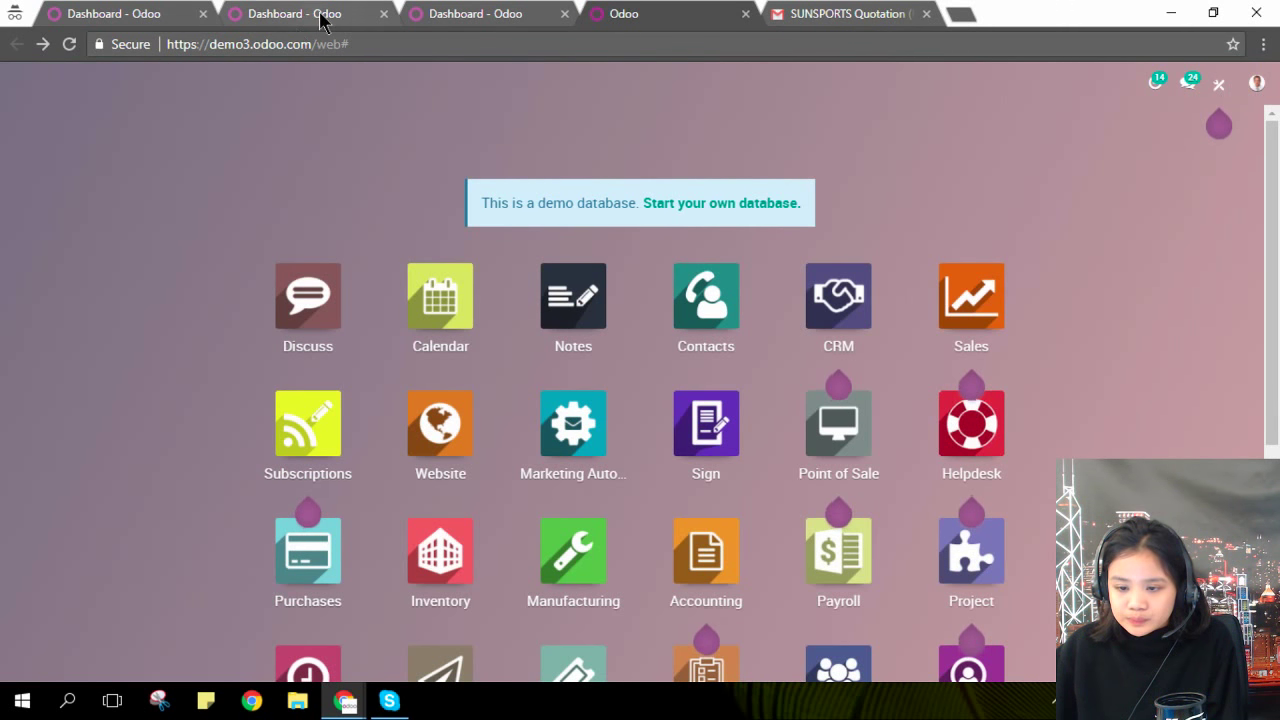
click(448, 10)
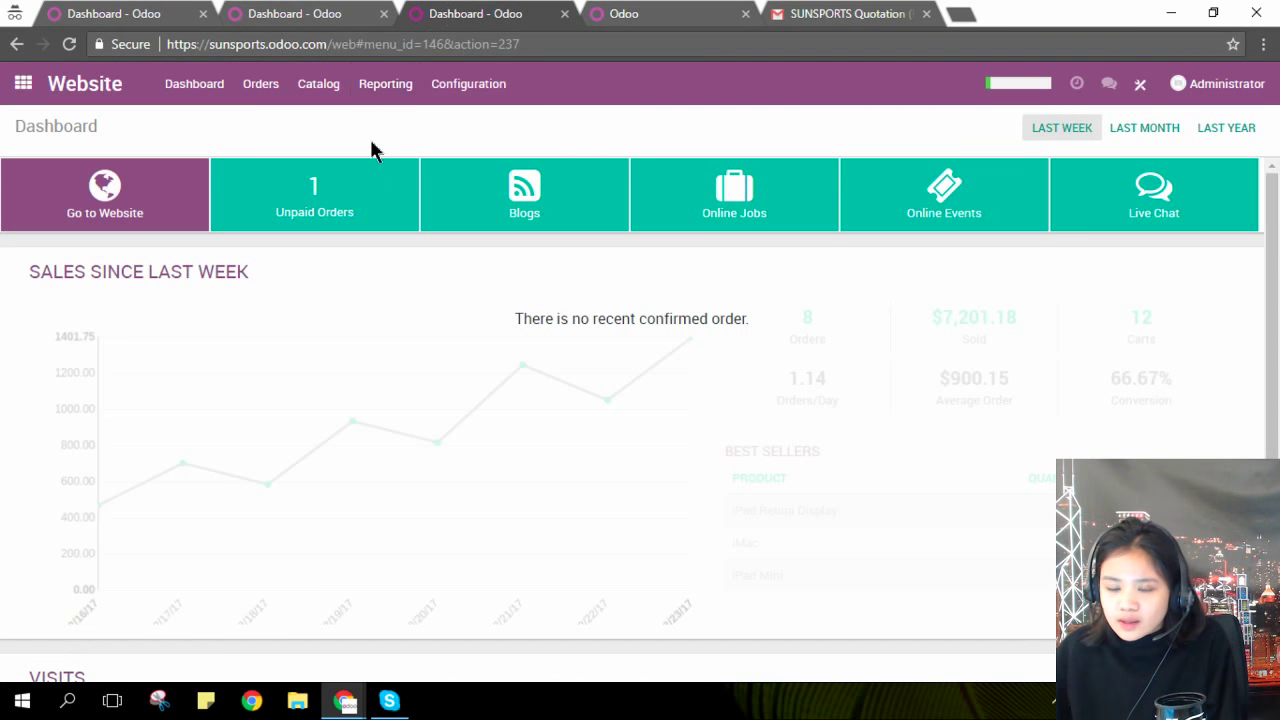
click(457, 96)
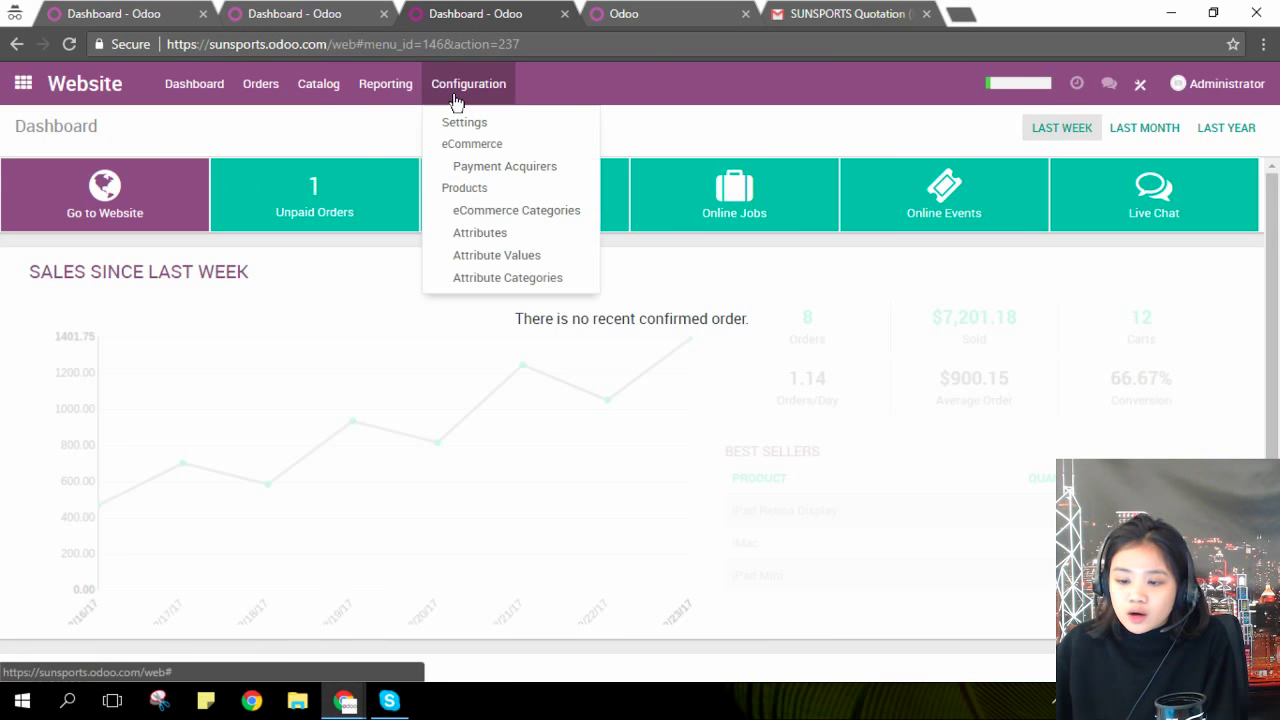
click(515, 166)
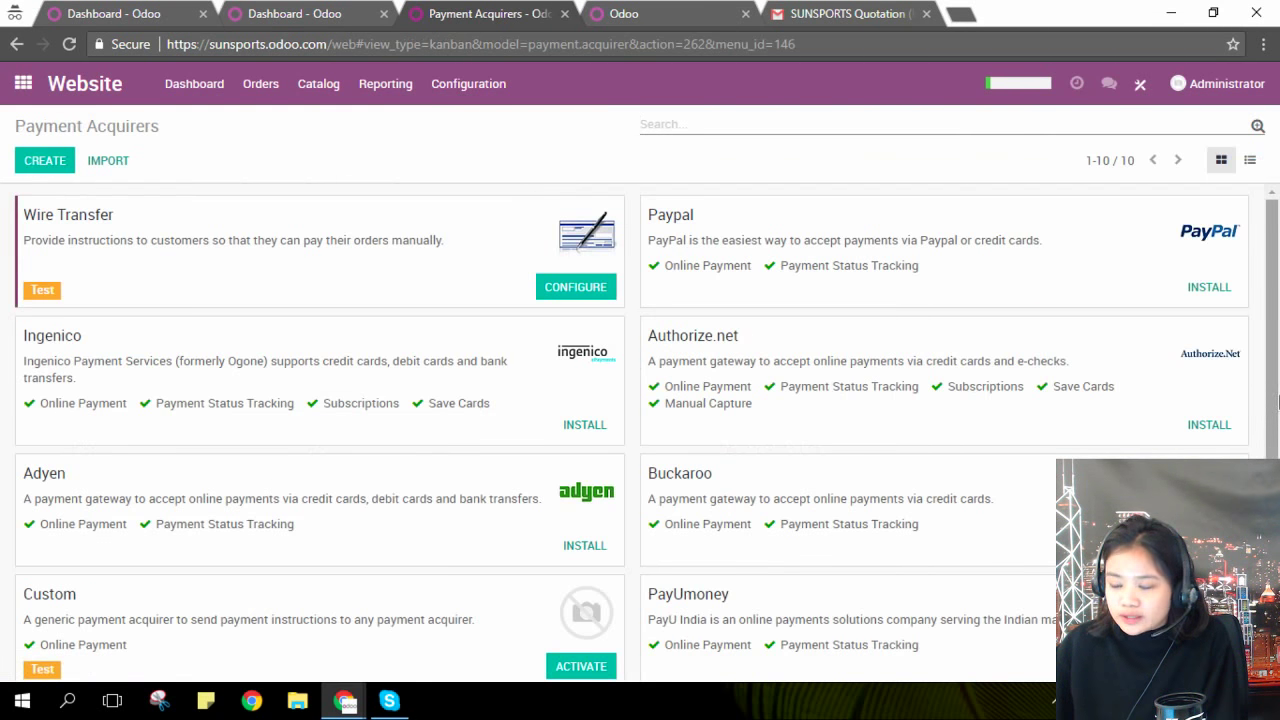
drag(1276, 382, 1277, 487)
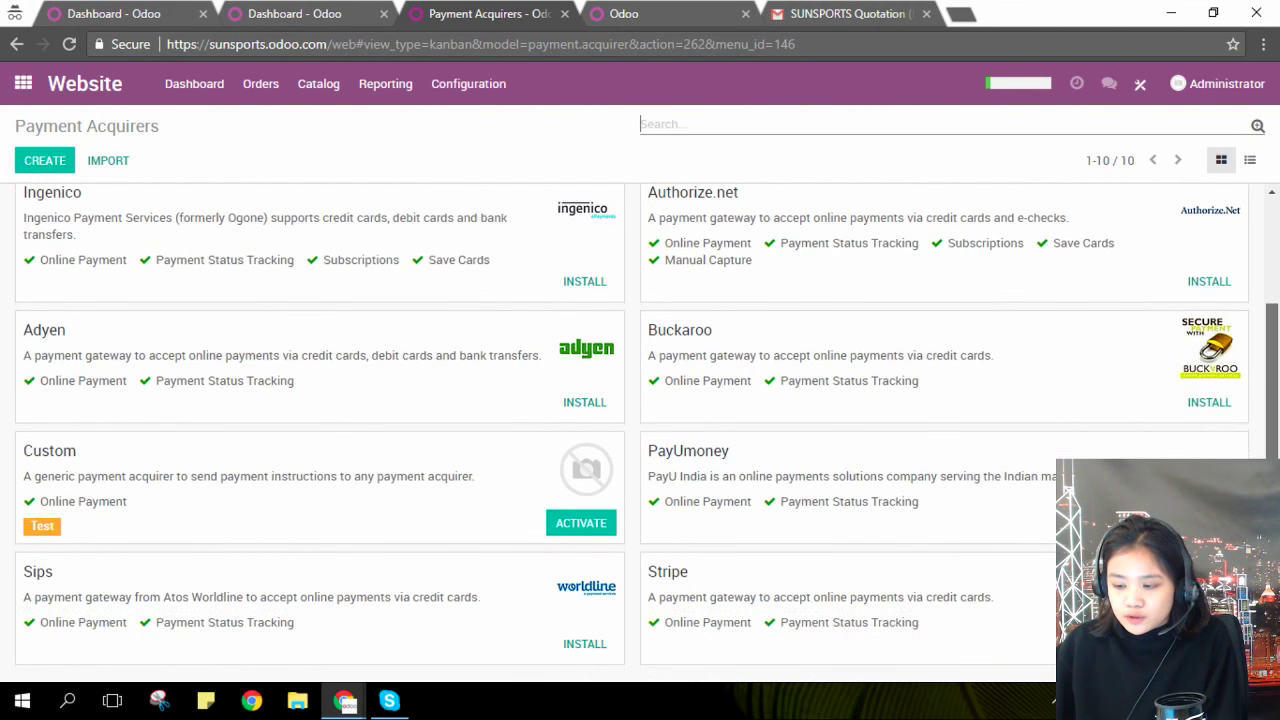
scroll(1257, 386, up, 3)
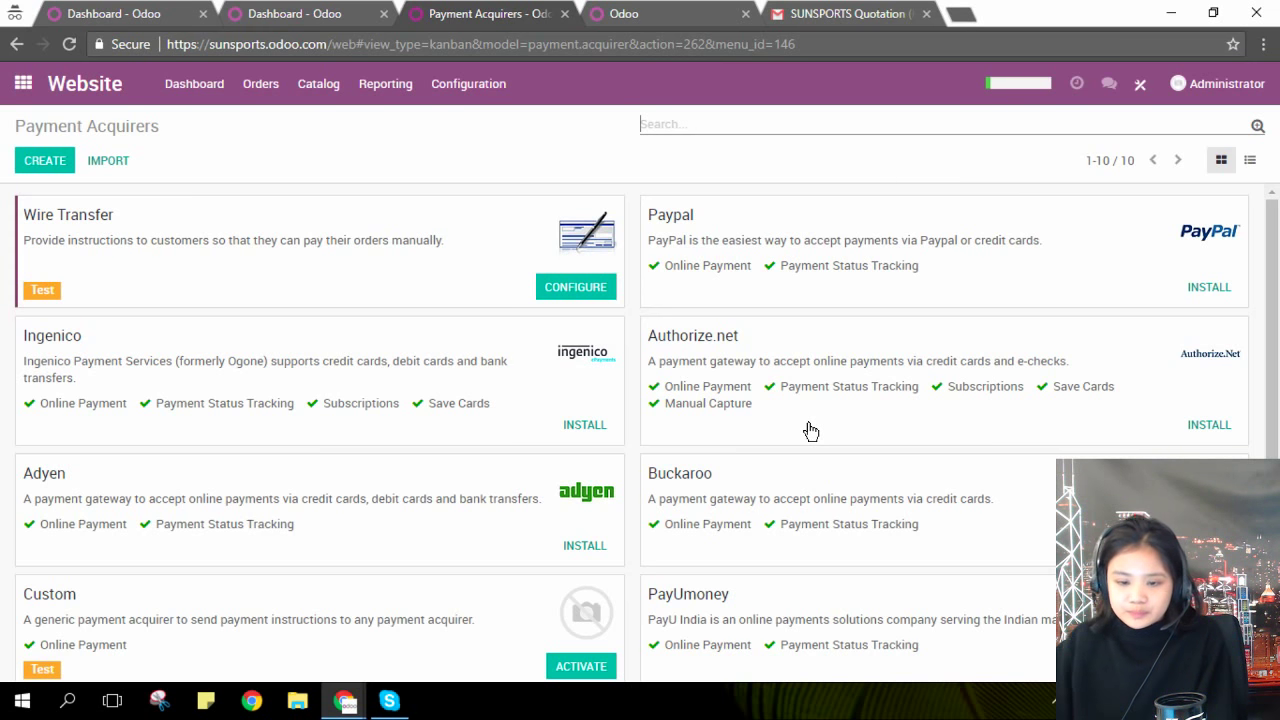
Open the website's Orders list and remove the Confirmed Orders filter
click(263, 106)
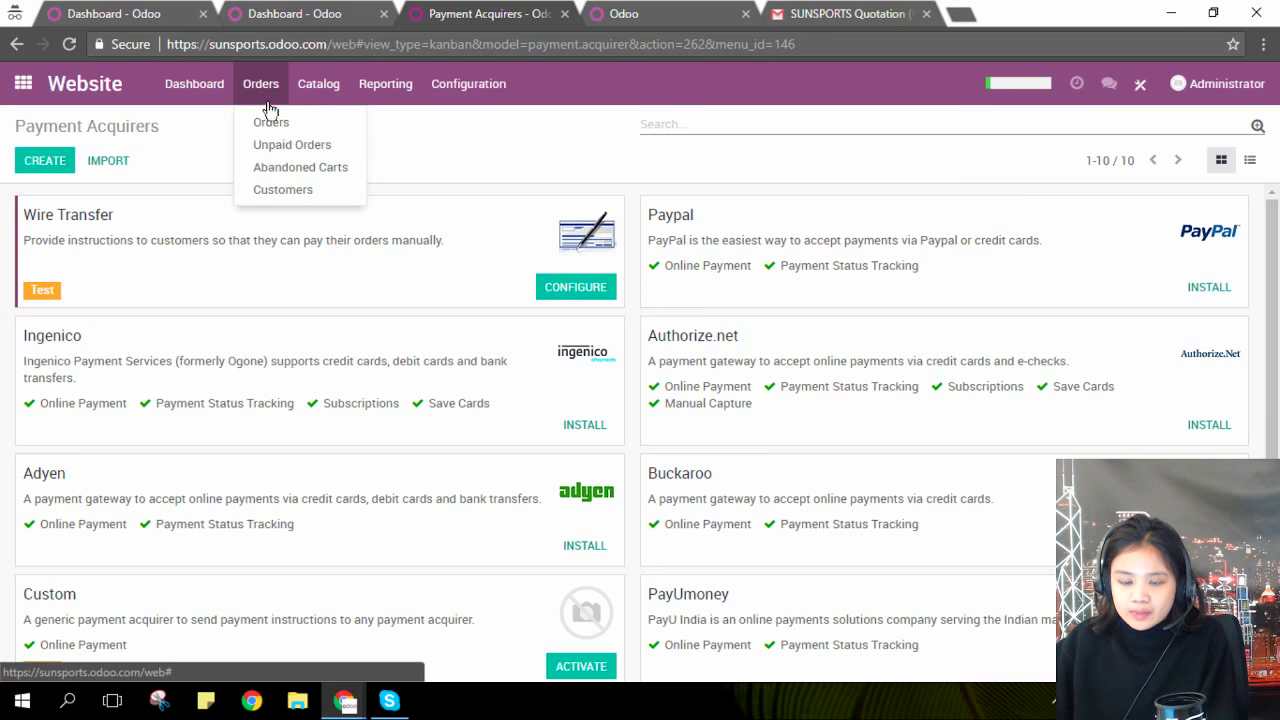
click(341, 126)
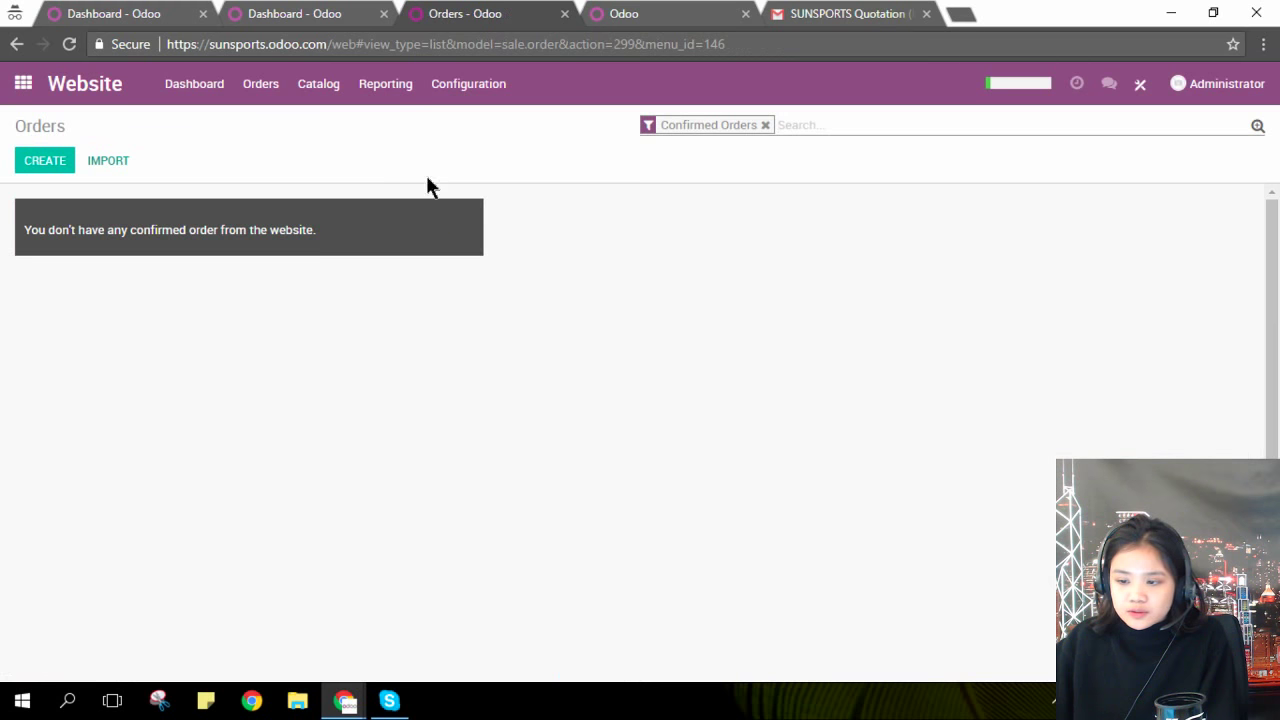
click(763, 126)
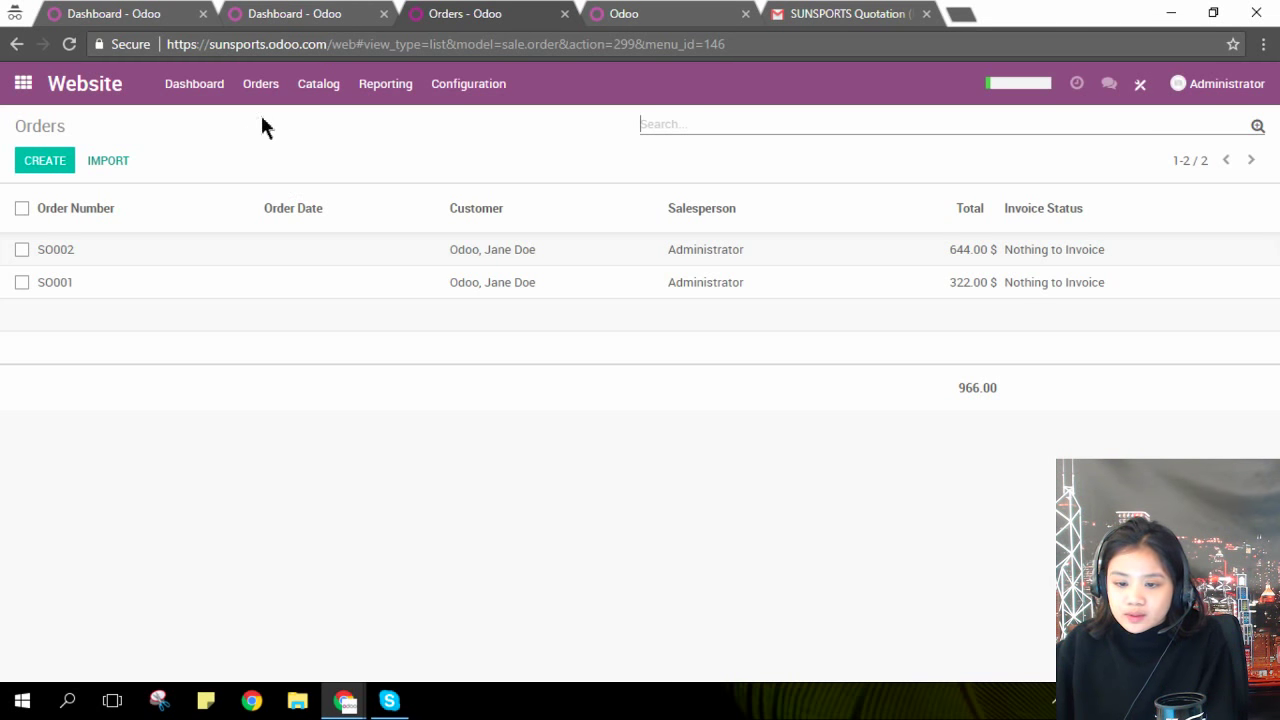
Open the website's Abandoned Carts list to check for unconfirmed carts
click(260, 84)
click(350, 167)
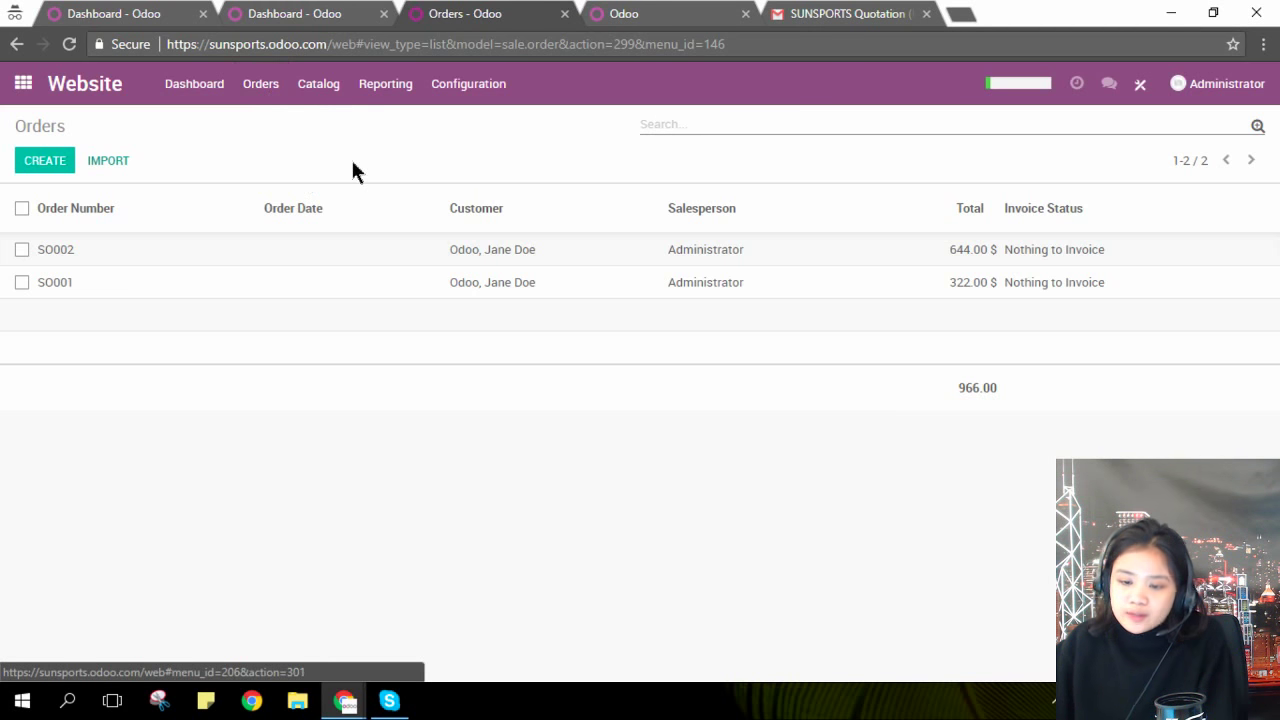
click(798, 125)
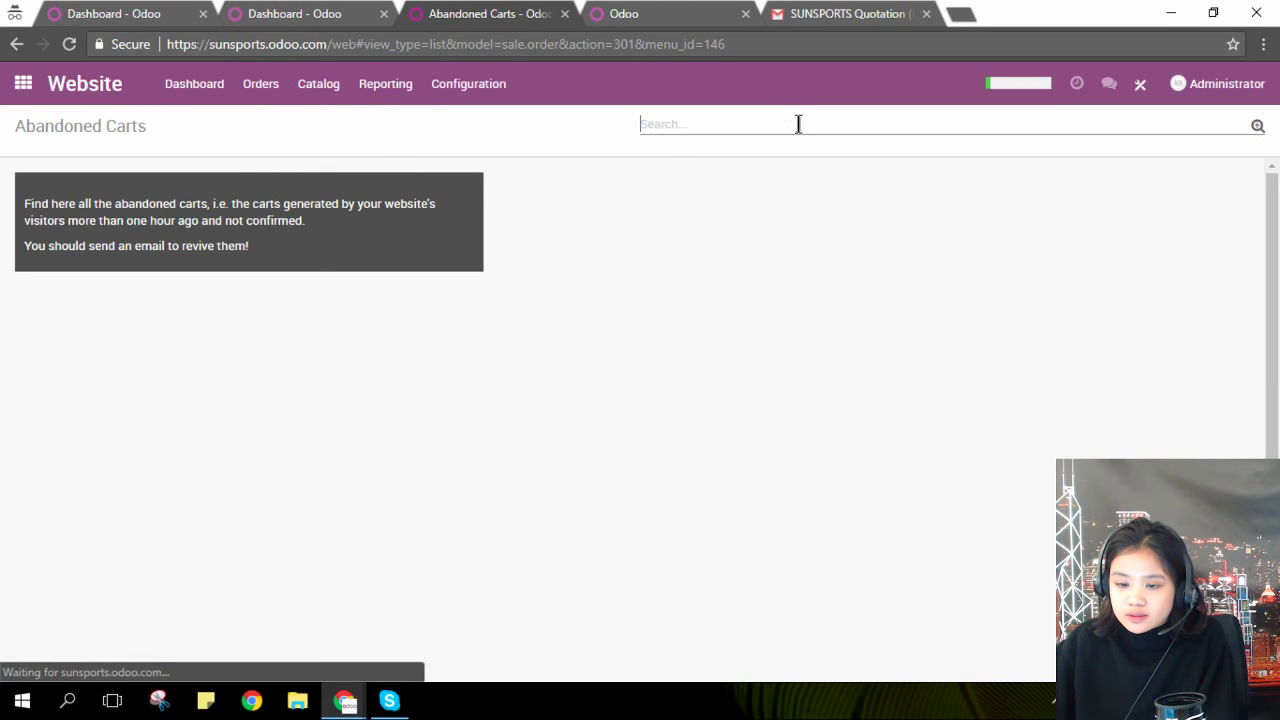
Open the website's customer list and review the record of the first Odoo company customer with a sale
click(266, 88)
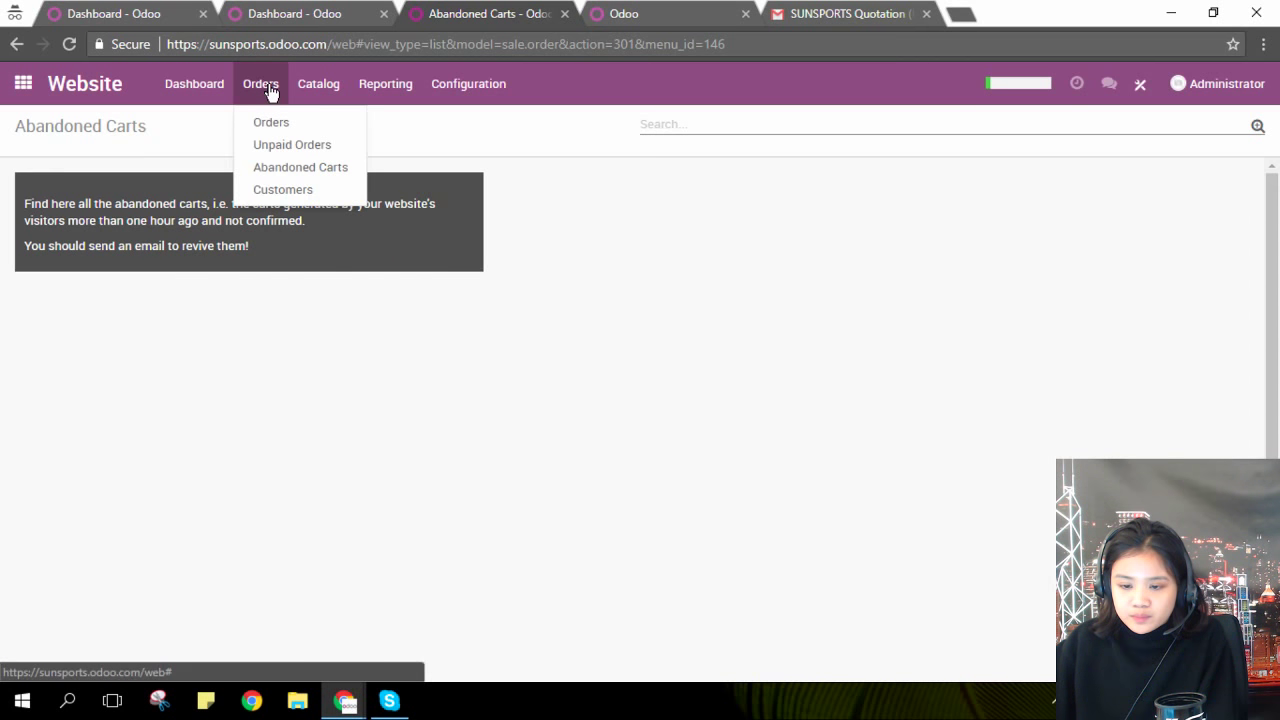
click(348, 189)
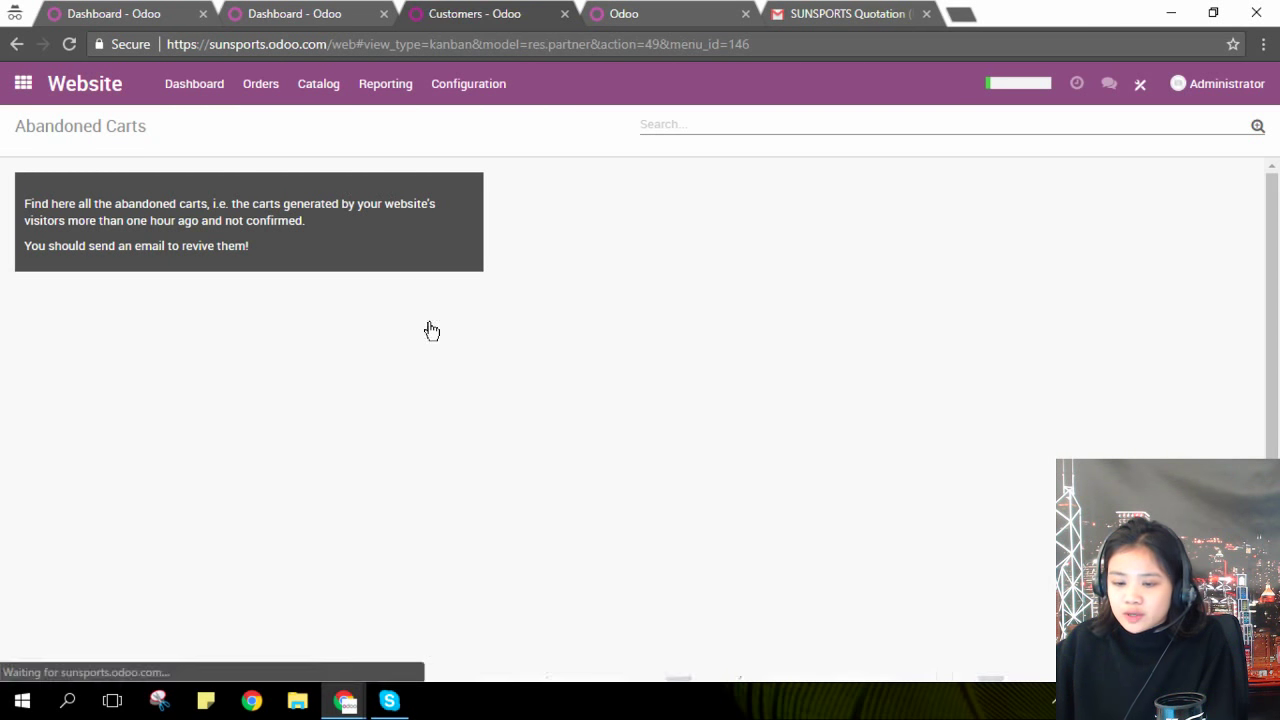
scroll(432, 331, down, 1)
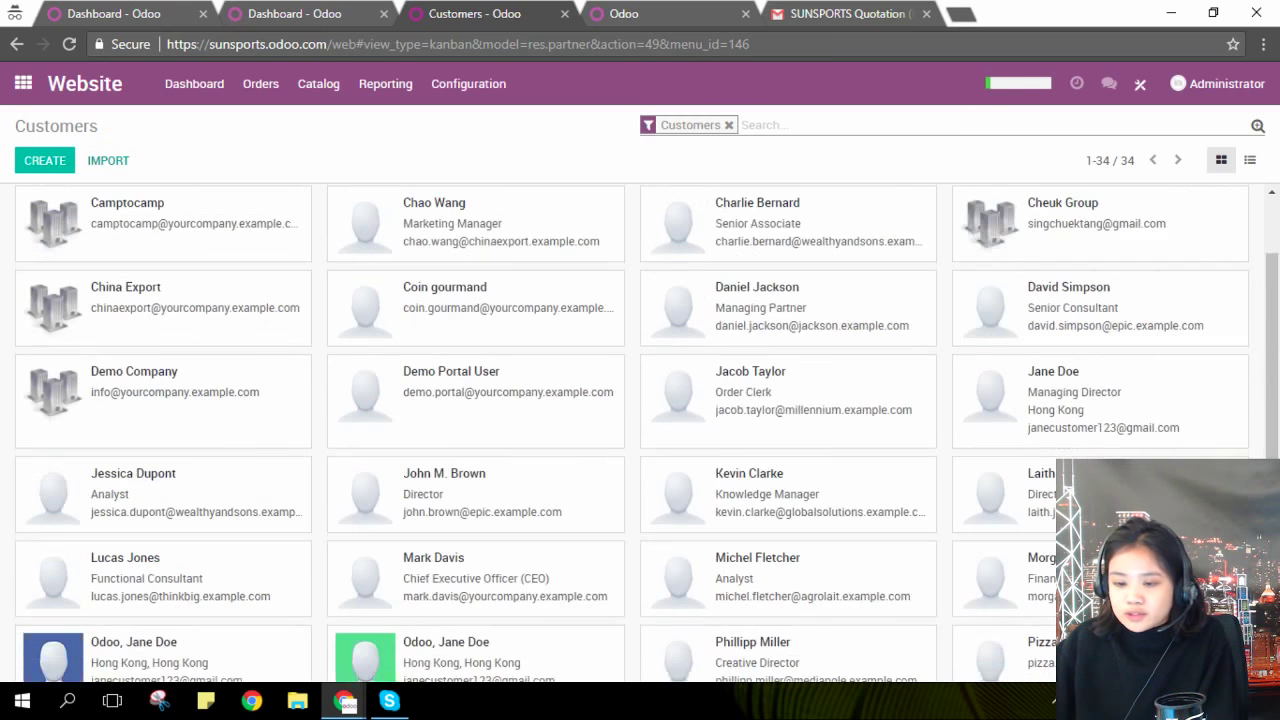
scroll(646, 433, down, 2)
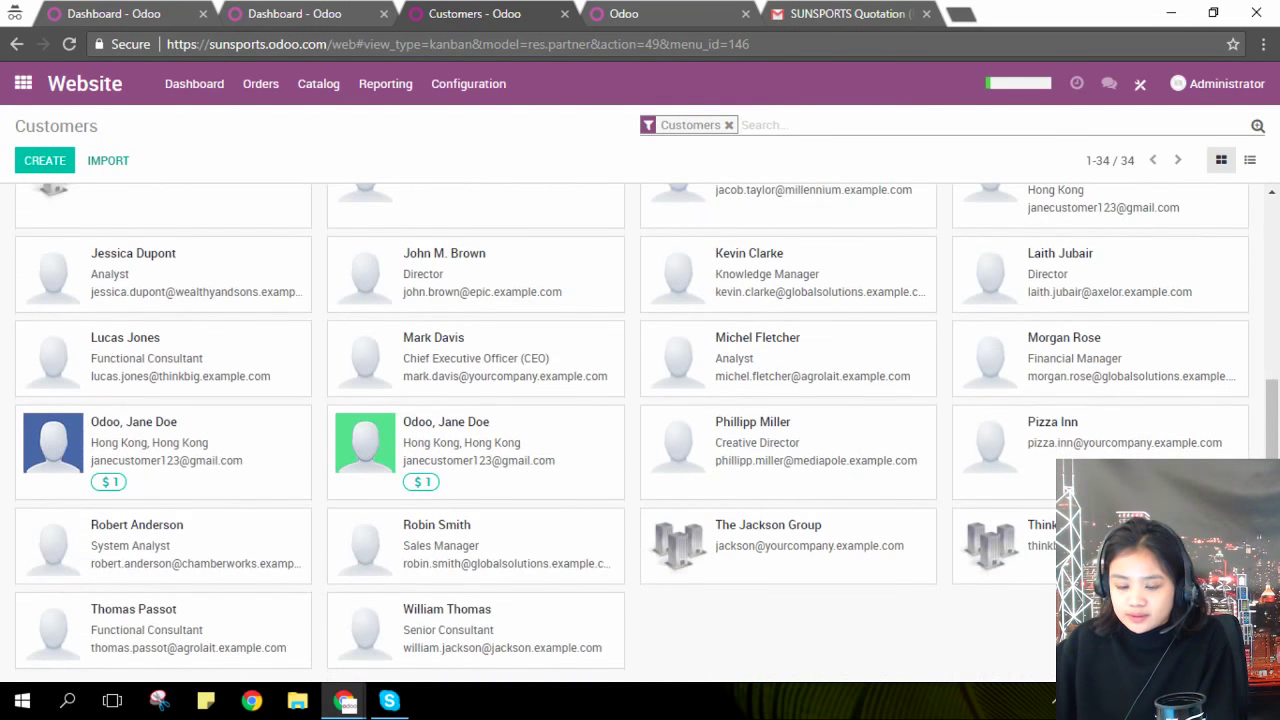
click(233, 492)
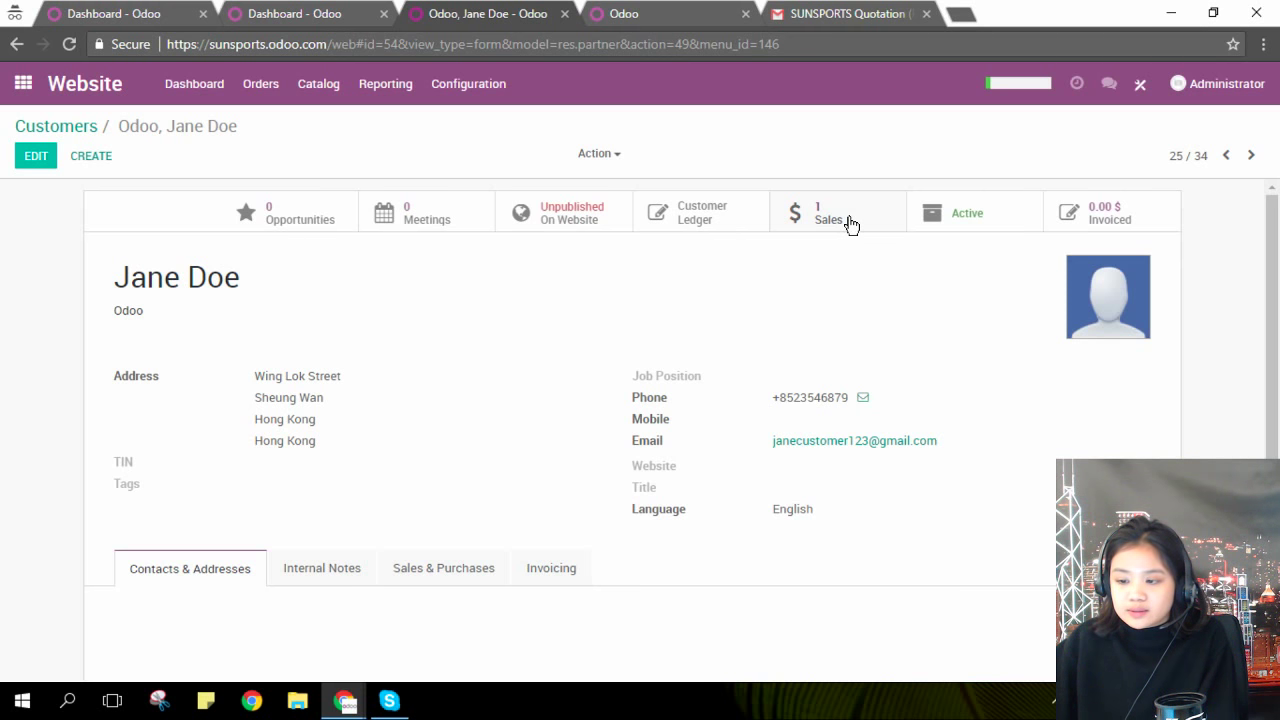
scroll(877, 300, down, 2)
scroll(877, 300, up, 2)
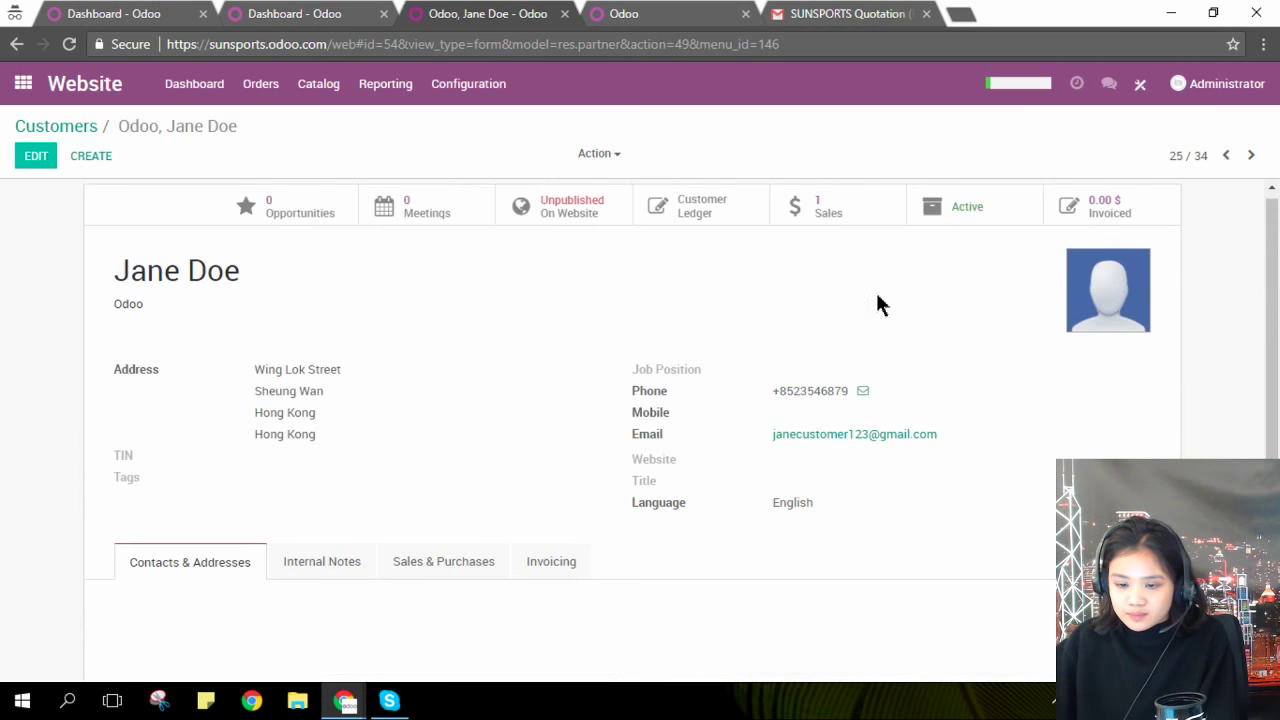
Put the customer's record into edit mode, examine the blank form for adding a contact, and discard that form
click(36, 156)
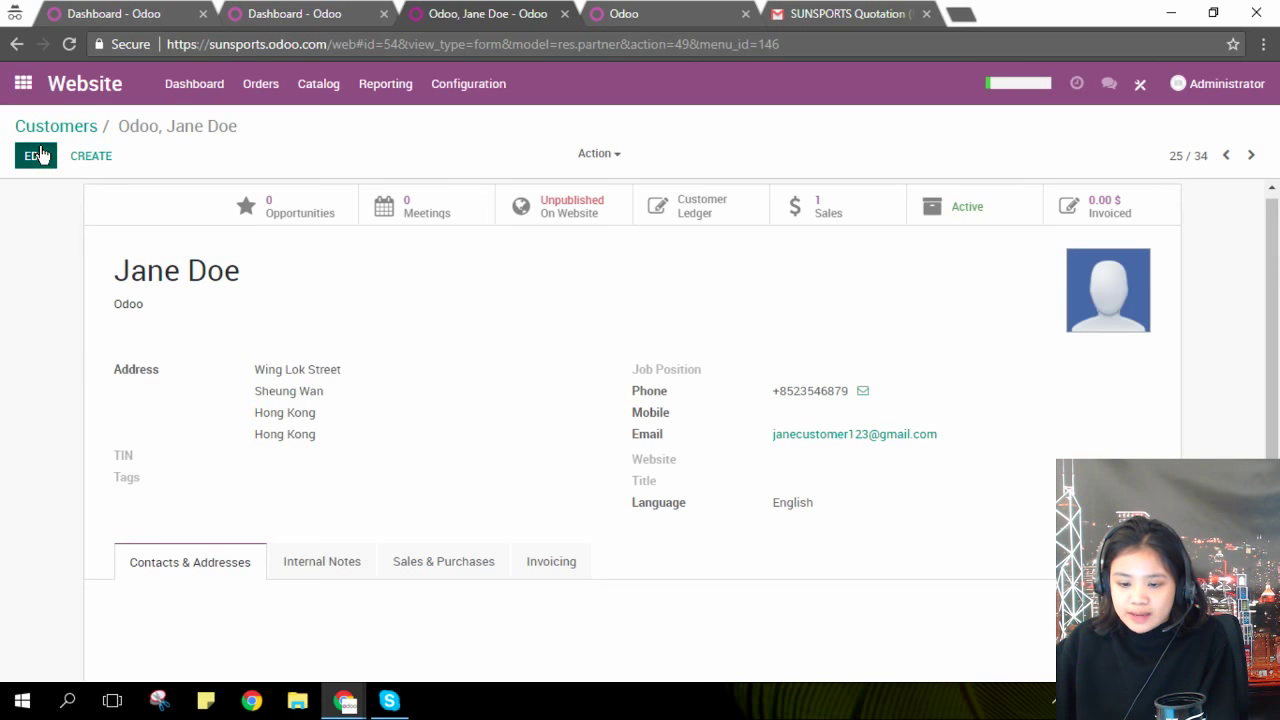
scroll(434, 477, down, 2)
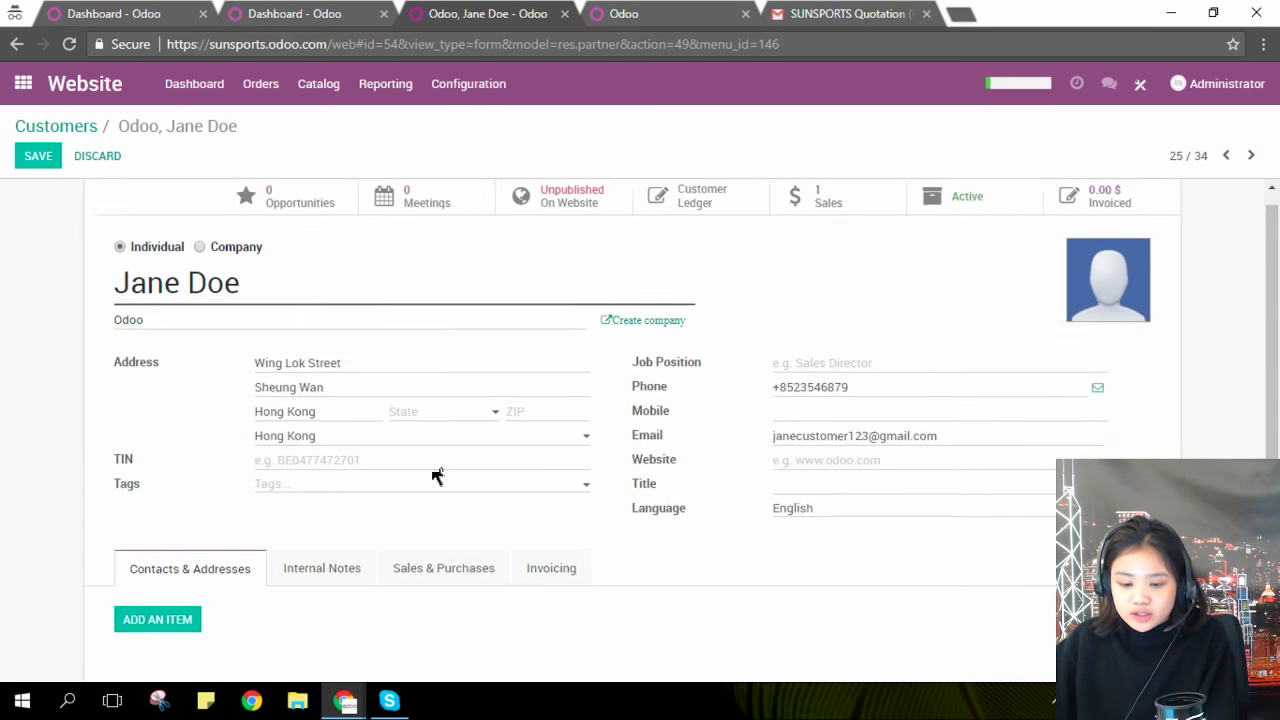
click(156, 552)
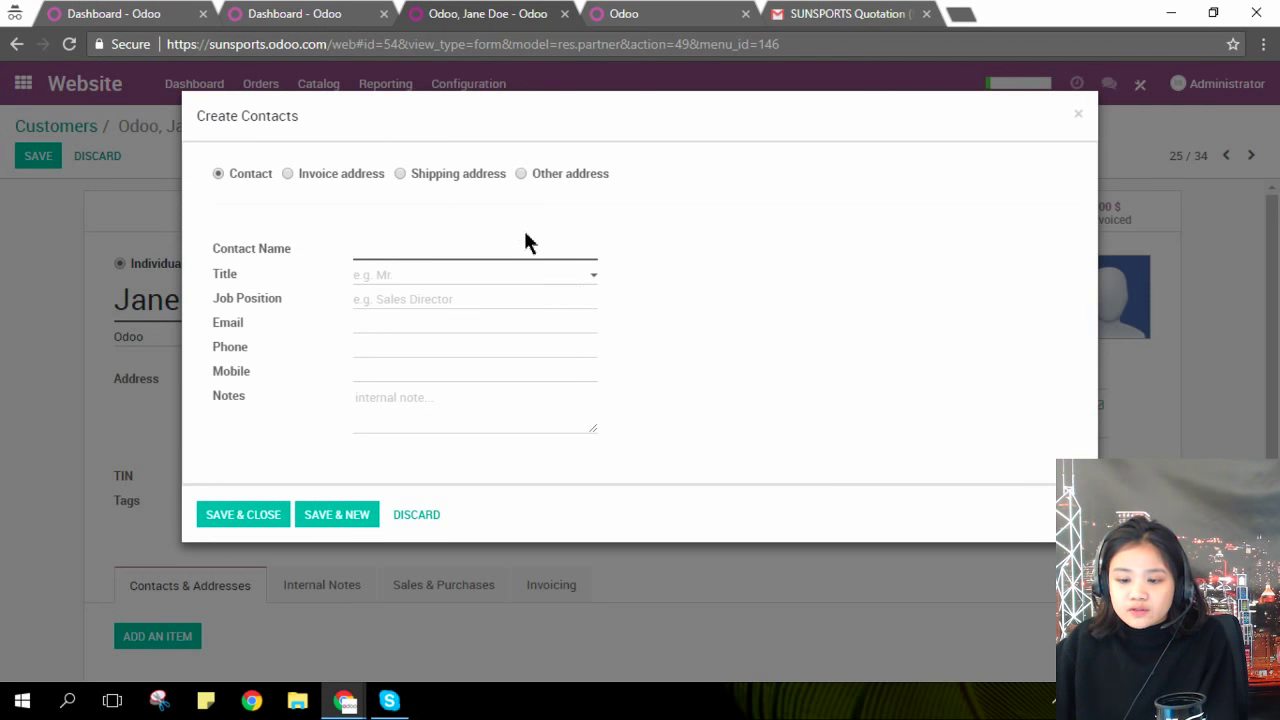
click(426, 515)
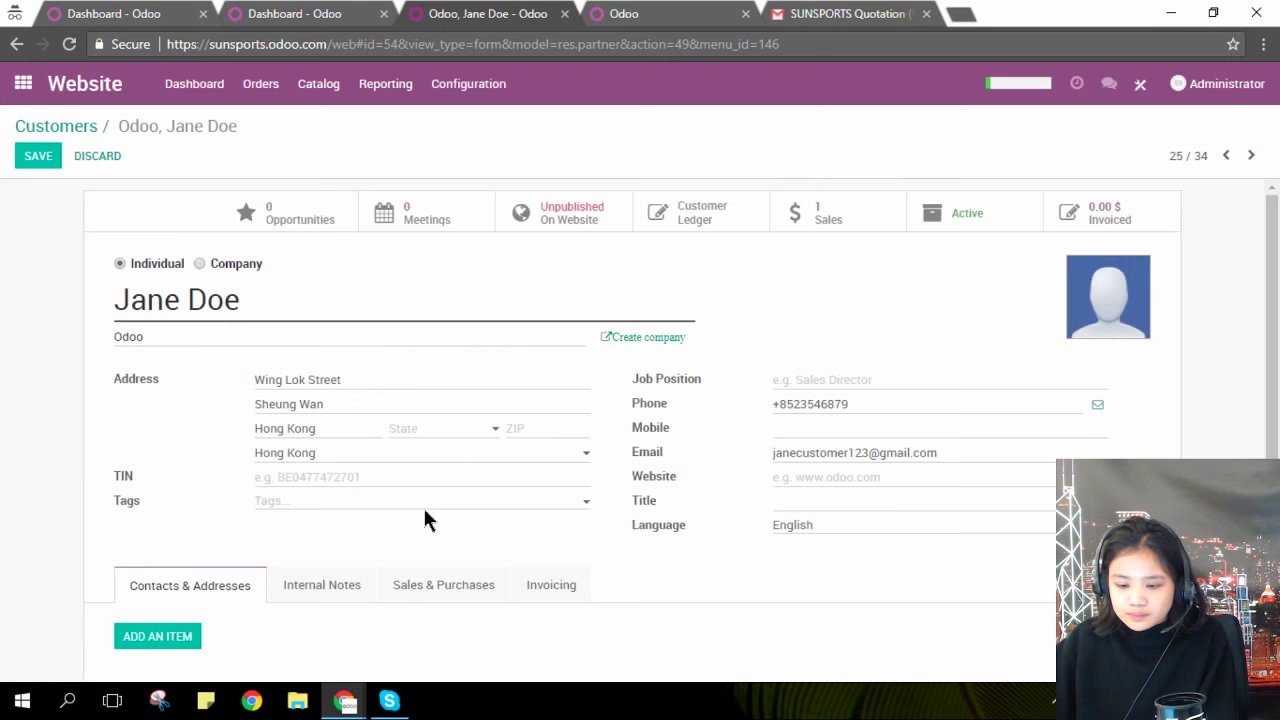
scroll(363, 480, down, 1)
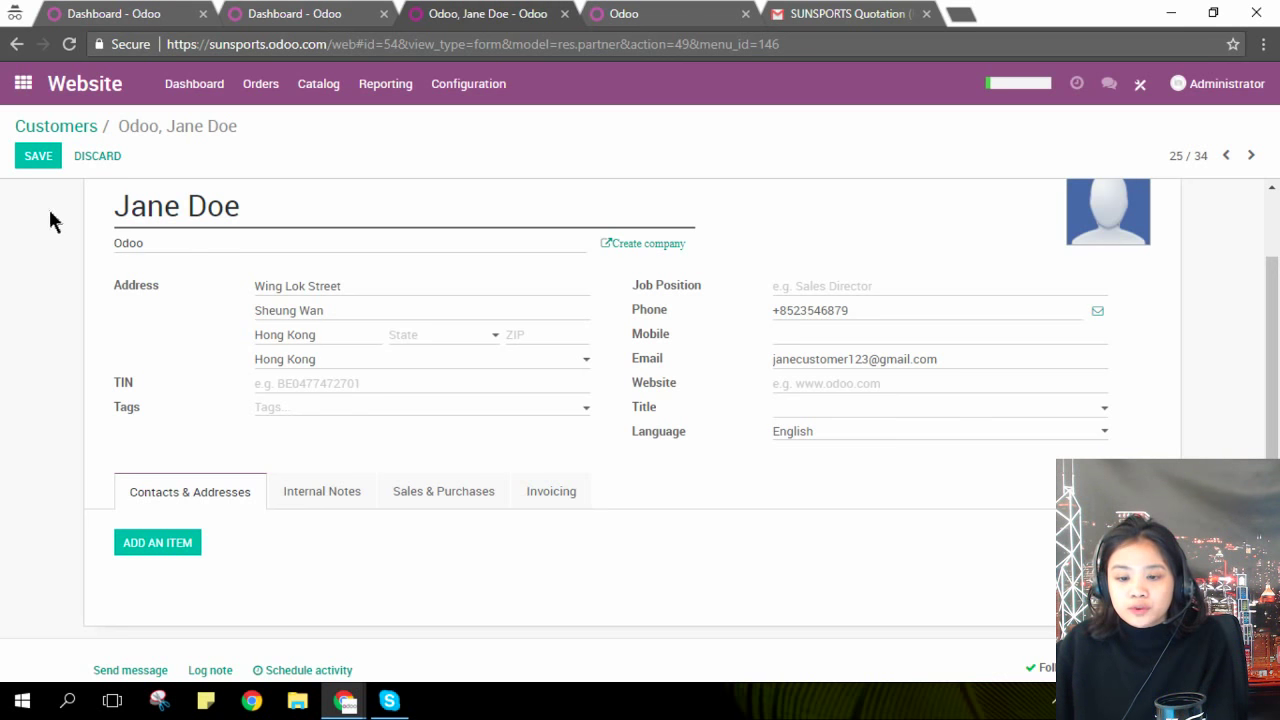
Open the newest quotation in the Sales app and review its order lines, totals and message history
click(23, 85)
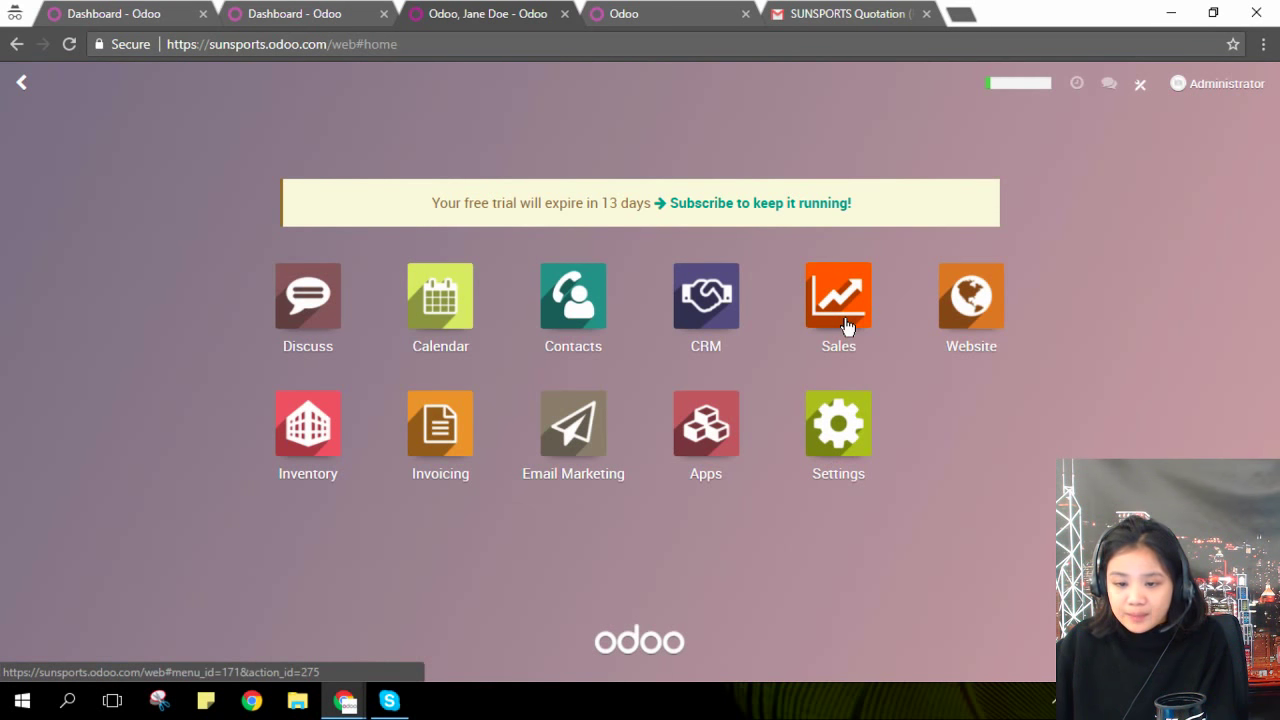
click(845, 327)
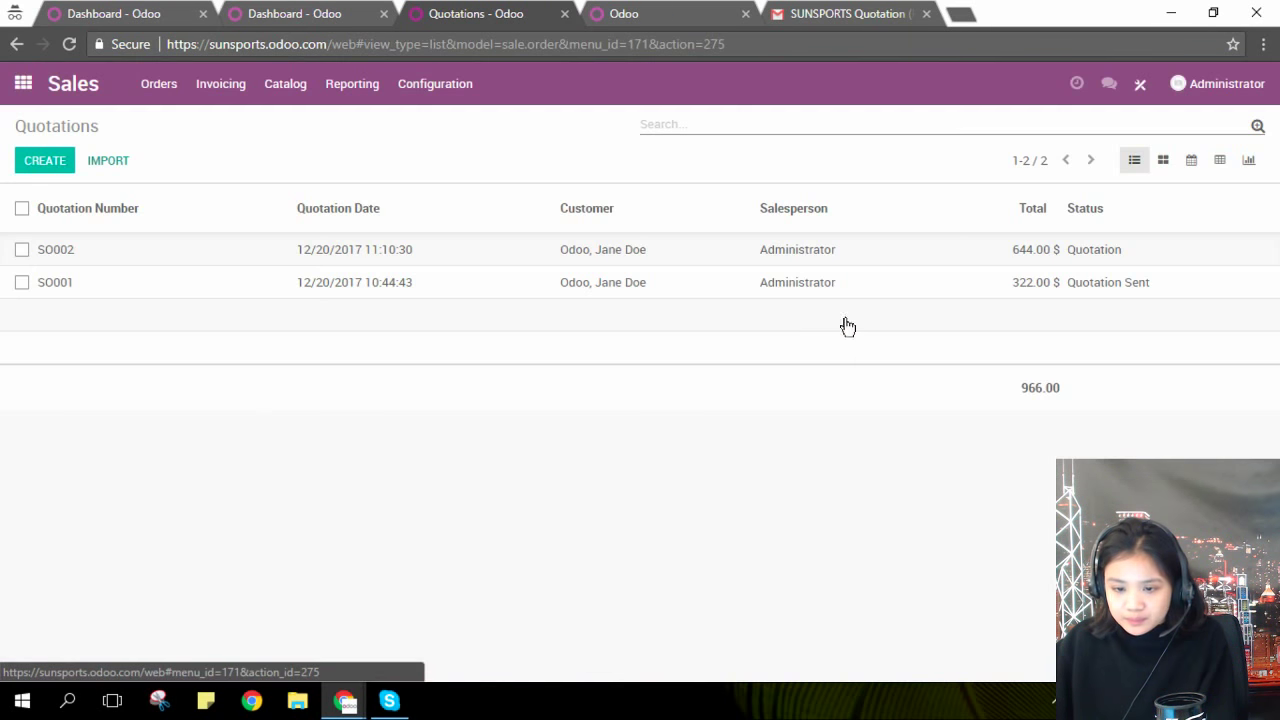
click(451, 259)
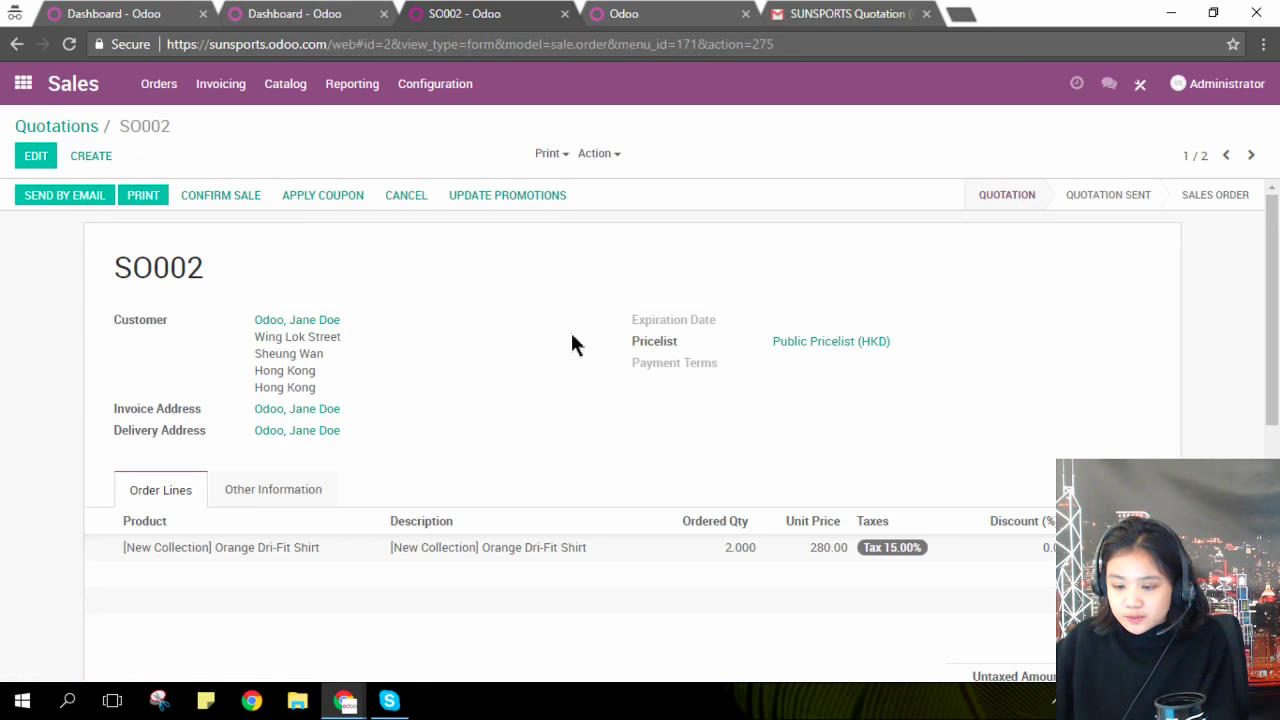
scroll(572, 344, down, 3)
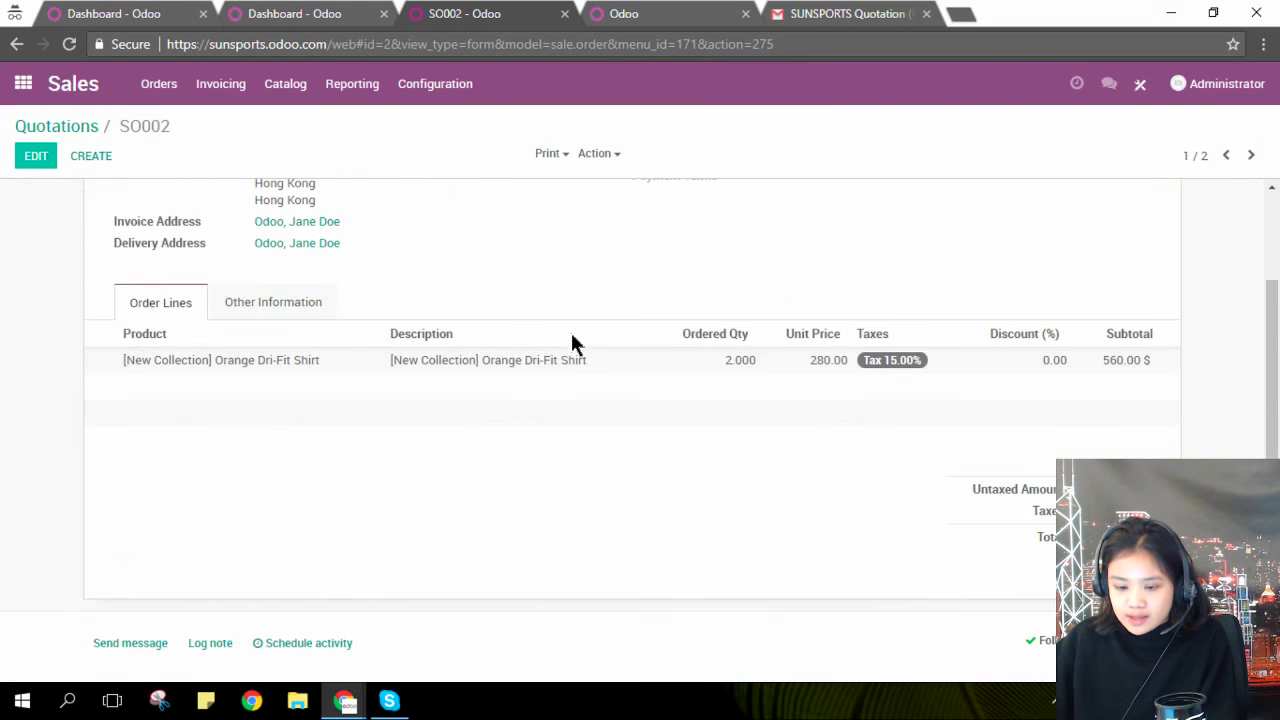
scroll(575, 343, down, 1)
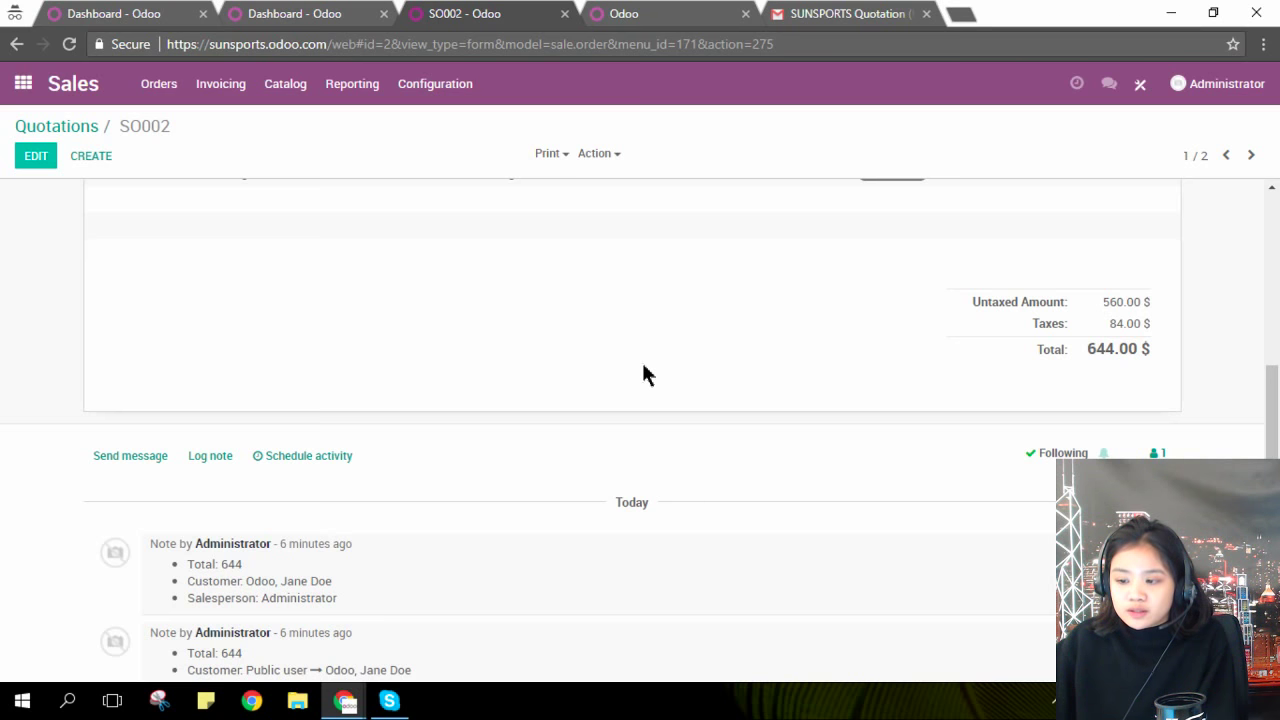
scroll(643, 371, up, 1)
scroll(643, 371, down, 2)
scroll(643, 374, down, 1)
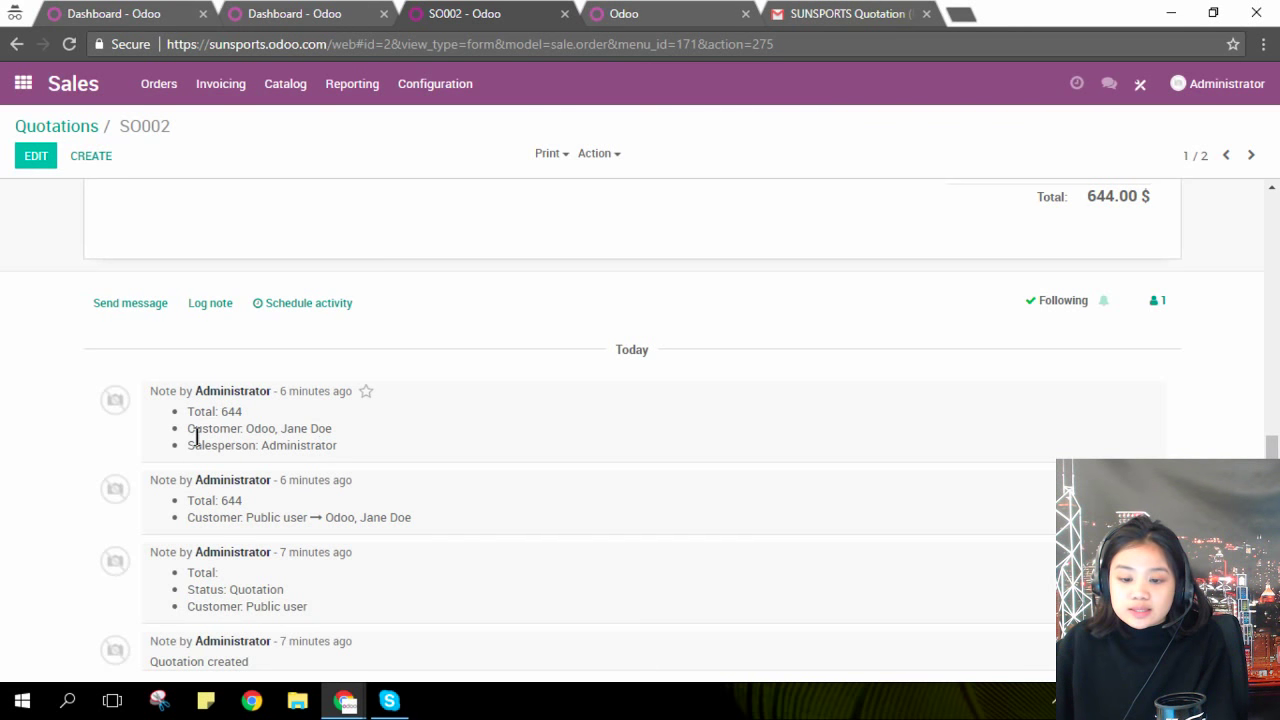
Open the full message composer for the quotation's followers and greet the customer with "Hi" and their first name
click(138, 305)
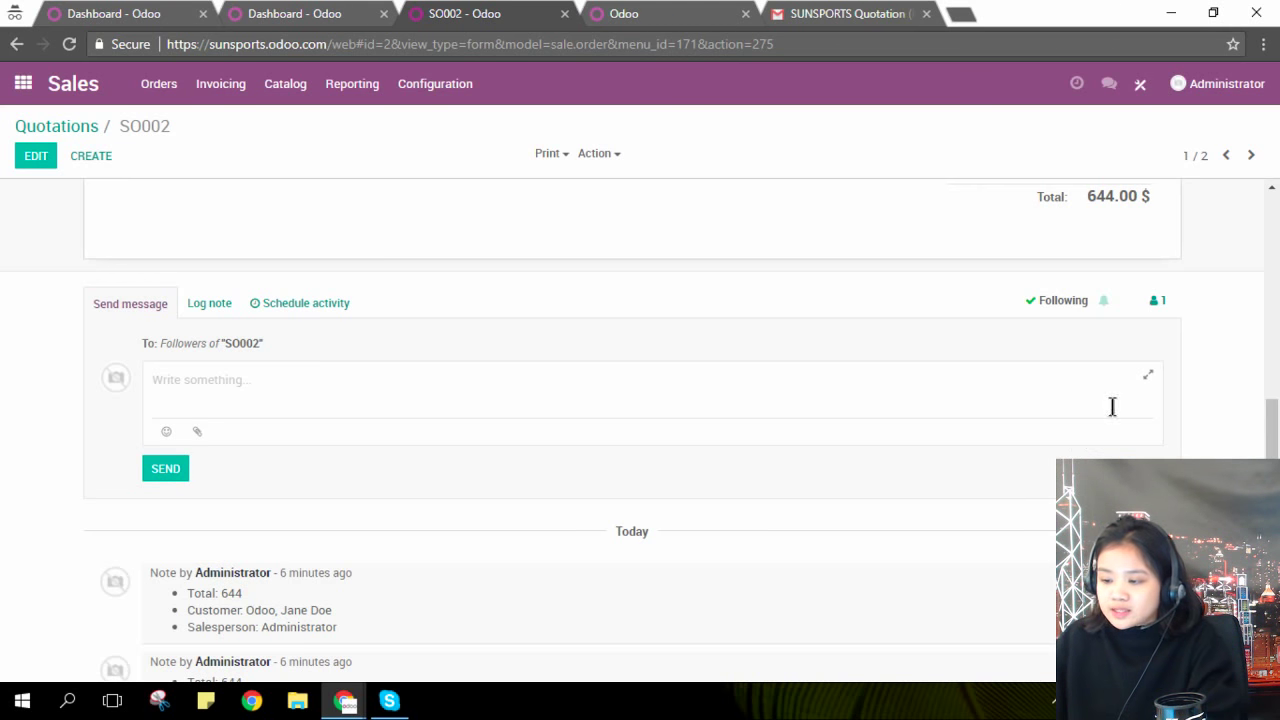
click(1149, 378)
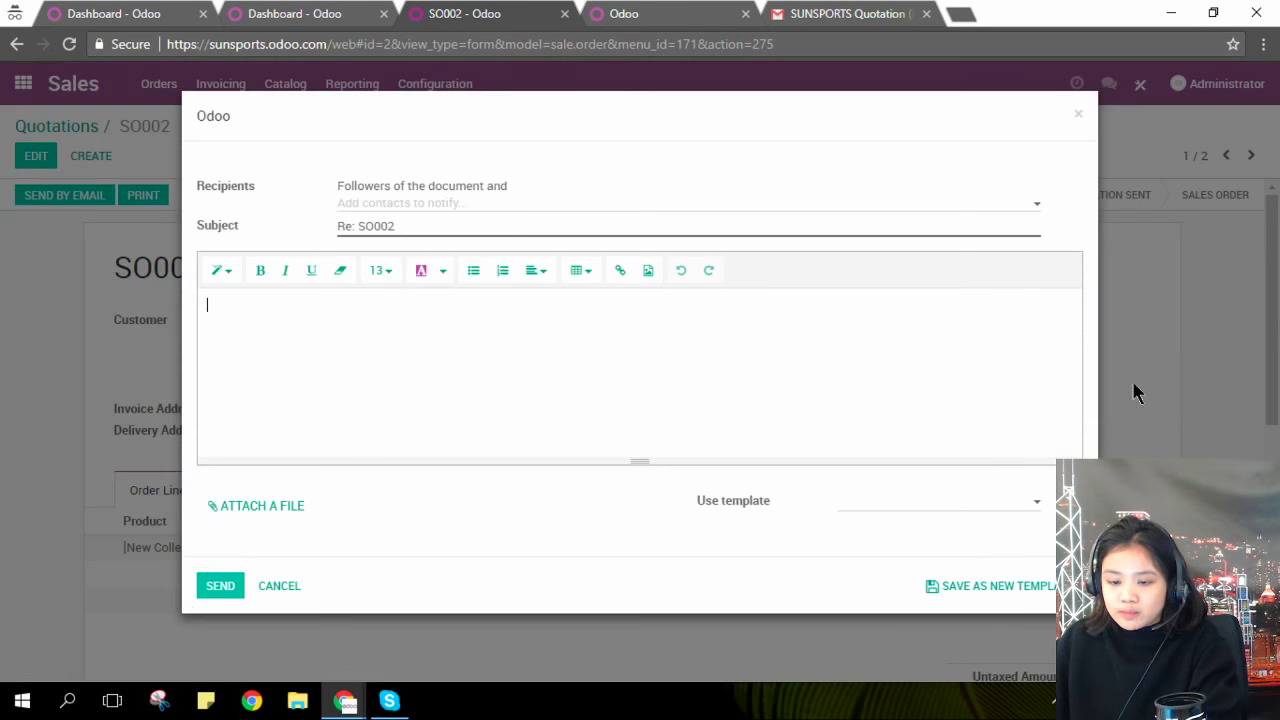
text(Hi )
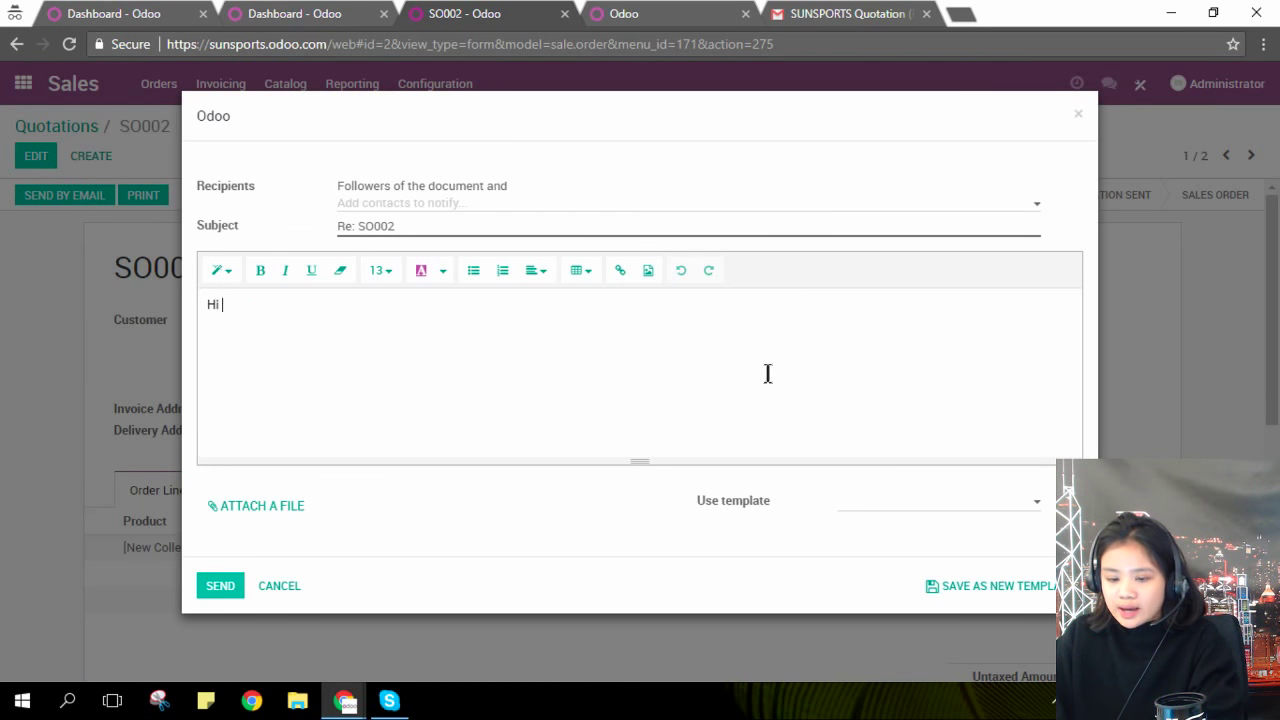
text(Jane,)
key(Return)
Write "Thank you for your order. I realized that you did not put a building number, so could you specify this, please?" and send the message
text(Than)
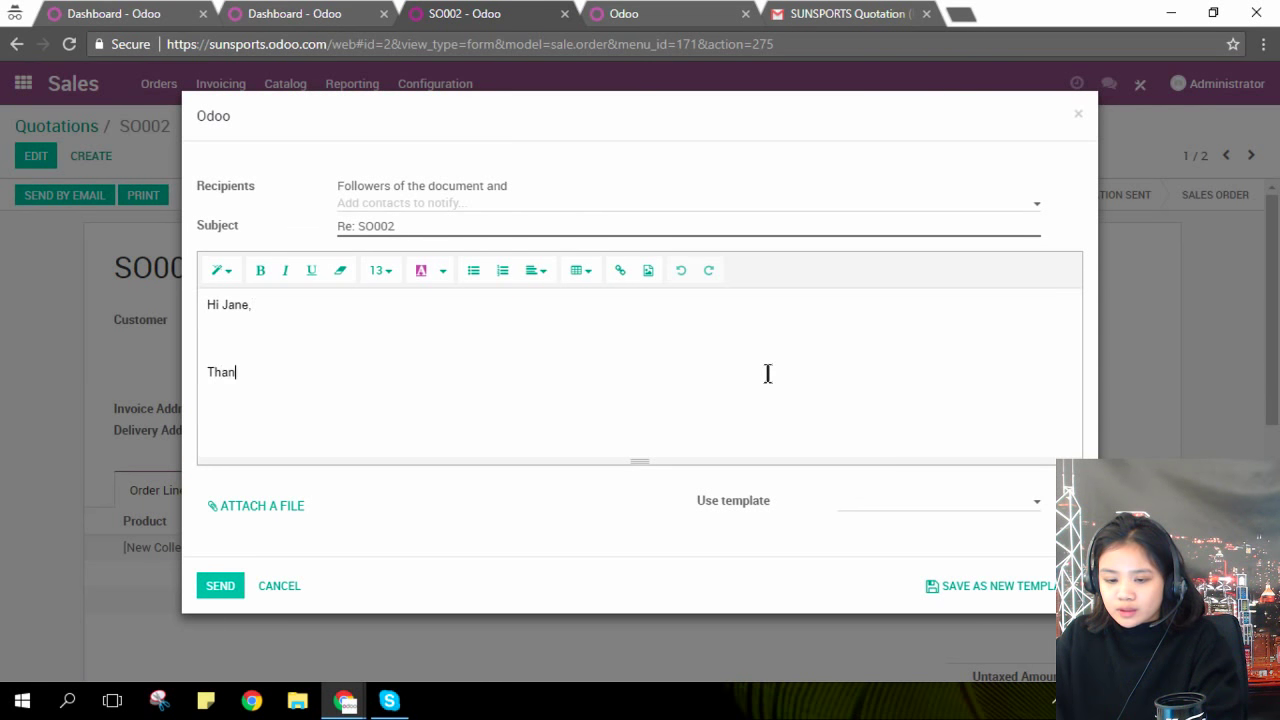
text(k you for your ord)
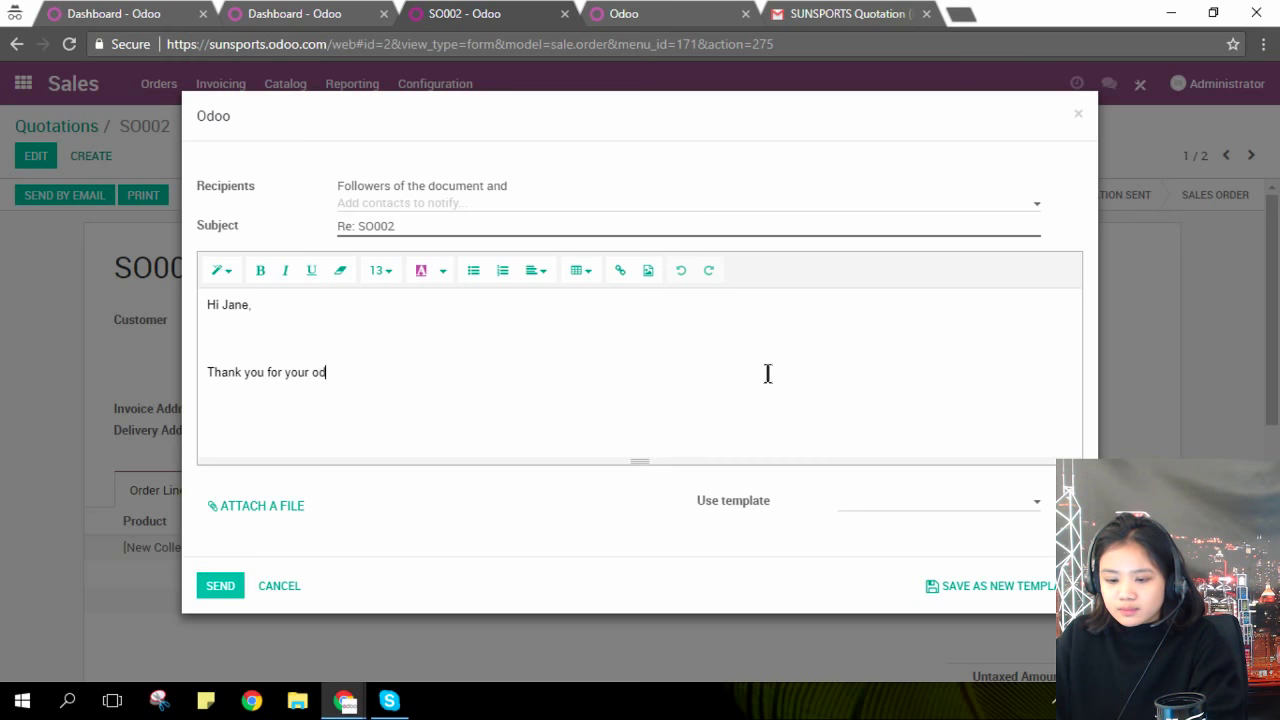
text(er. I realize)
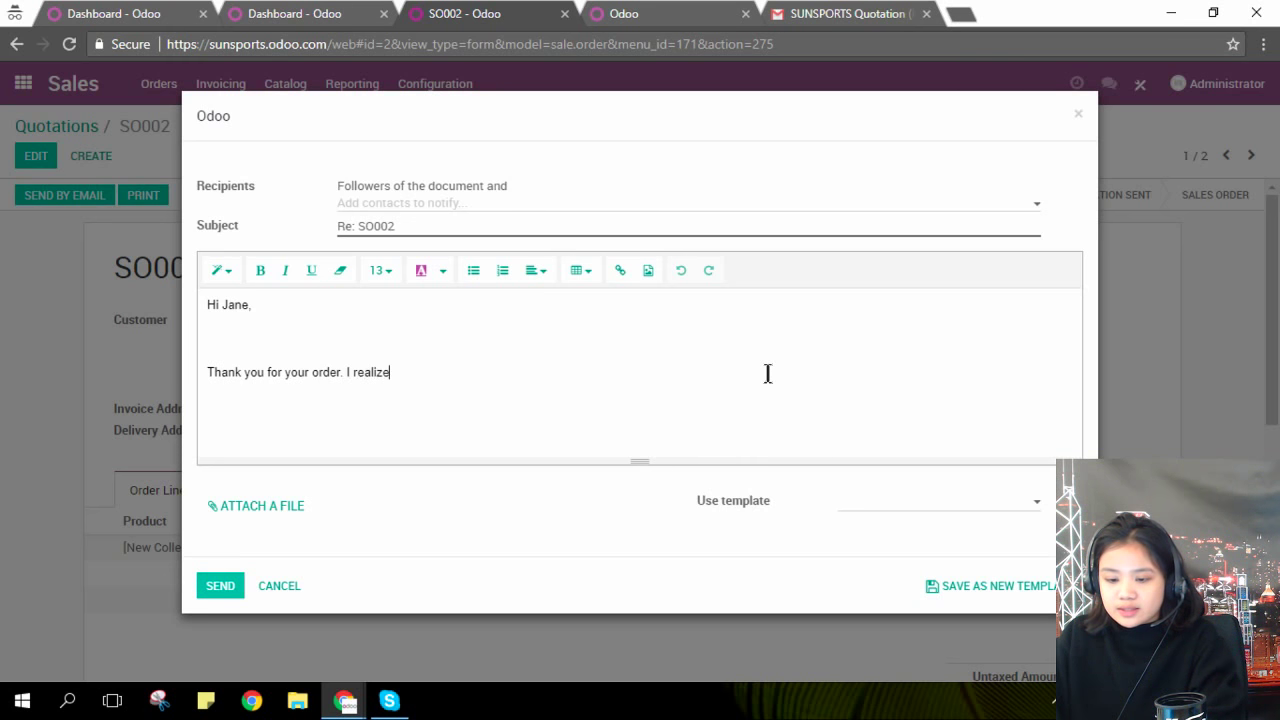
text(d that you did not p)
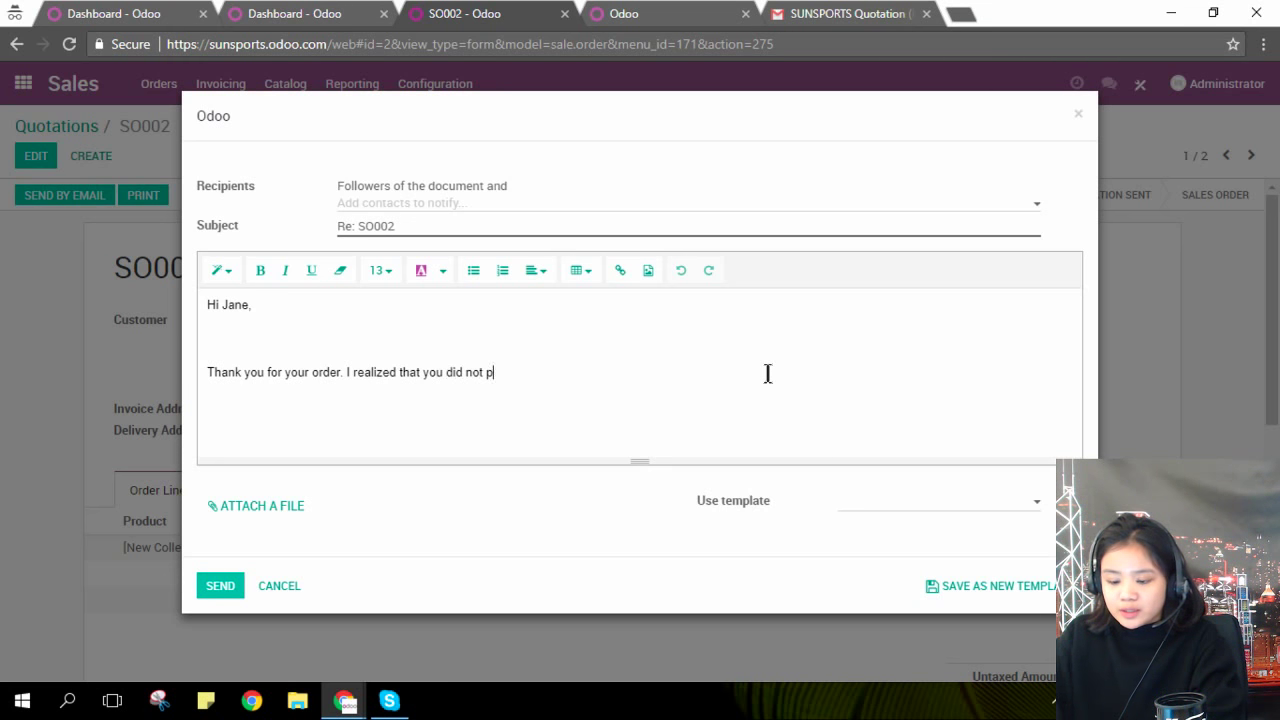
text(ut a buildi)
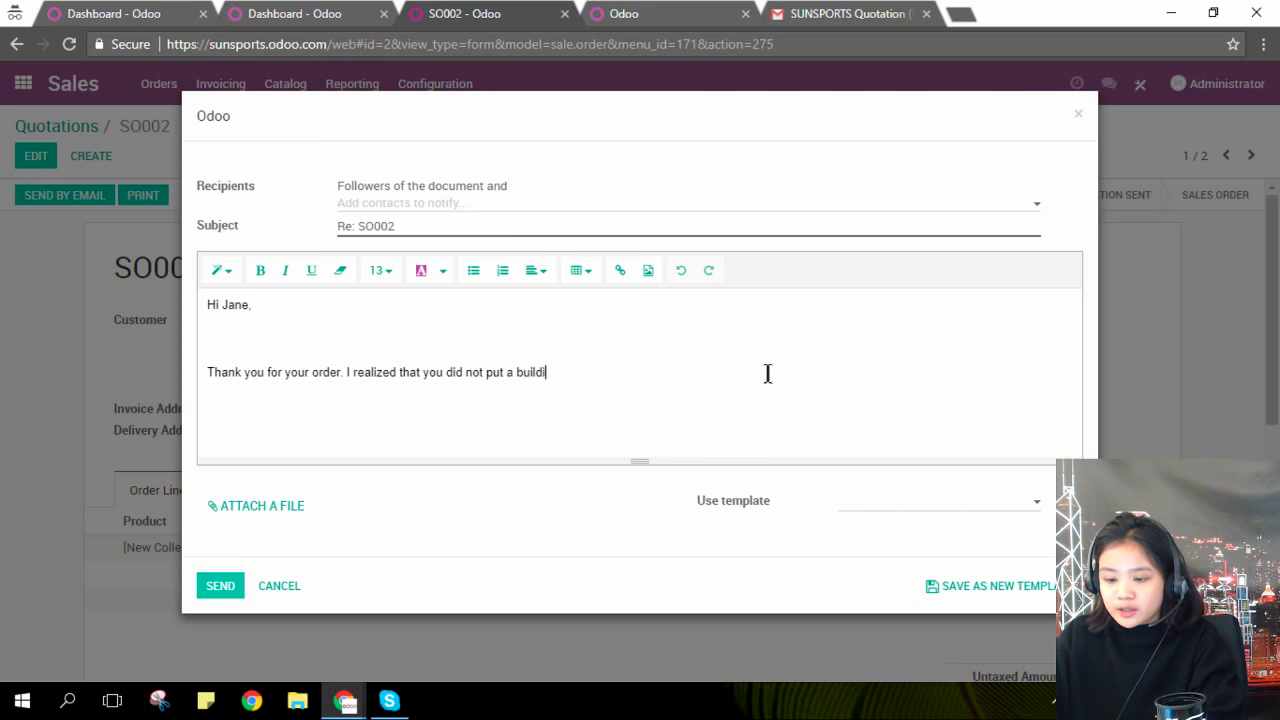
text(ng number, so co)
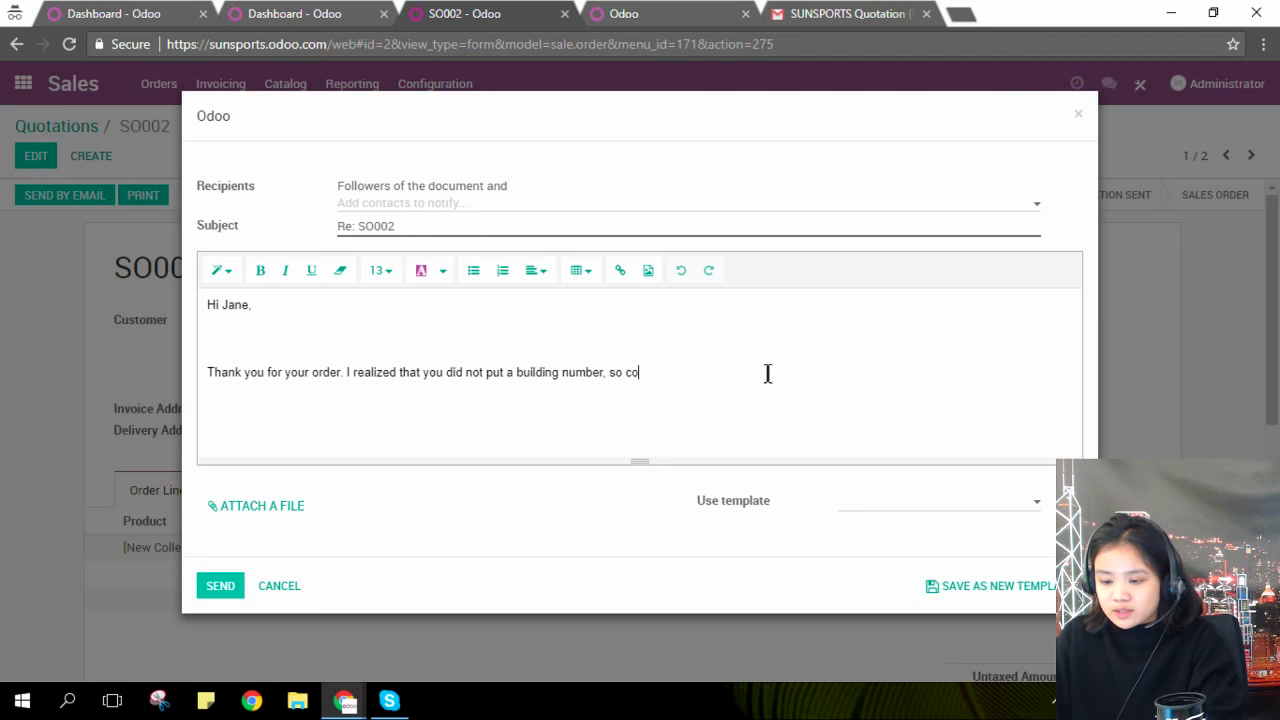
text(uld you specify)
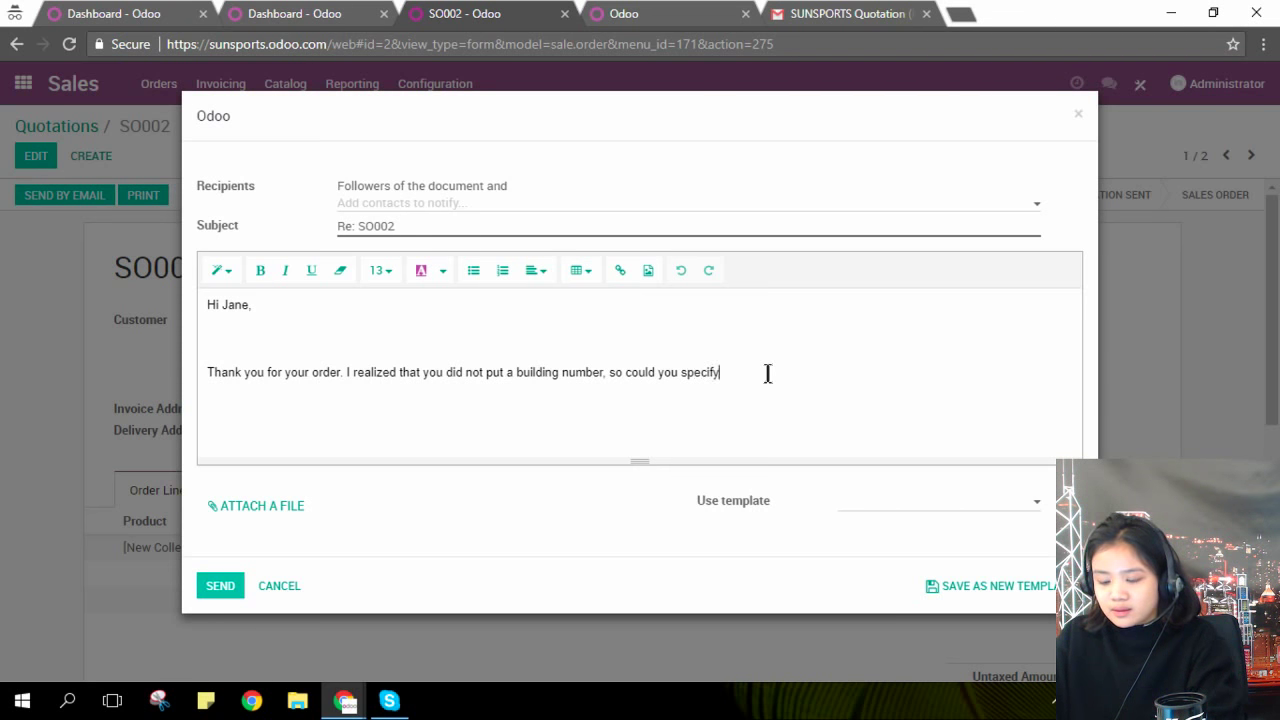
text( this, please?)
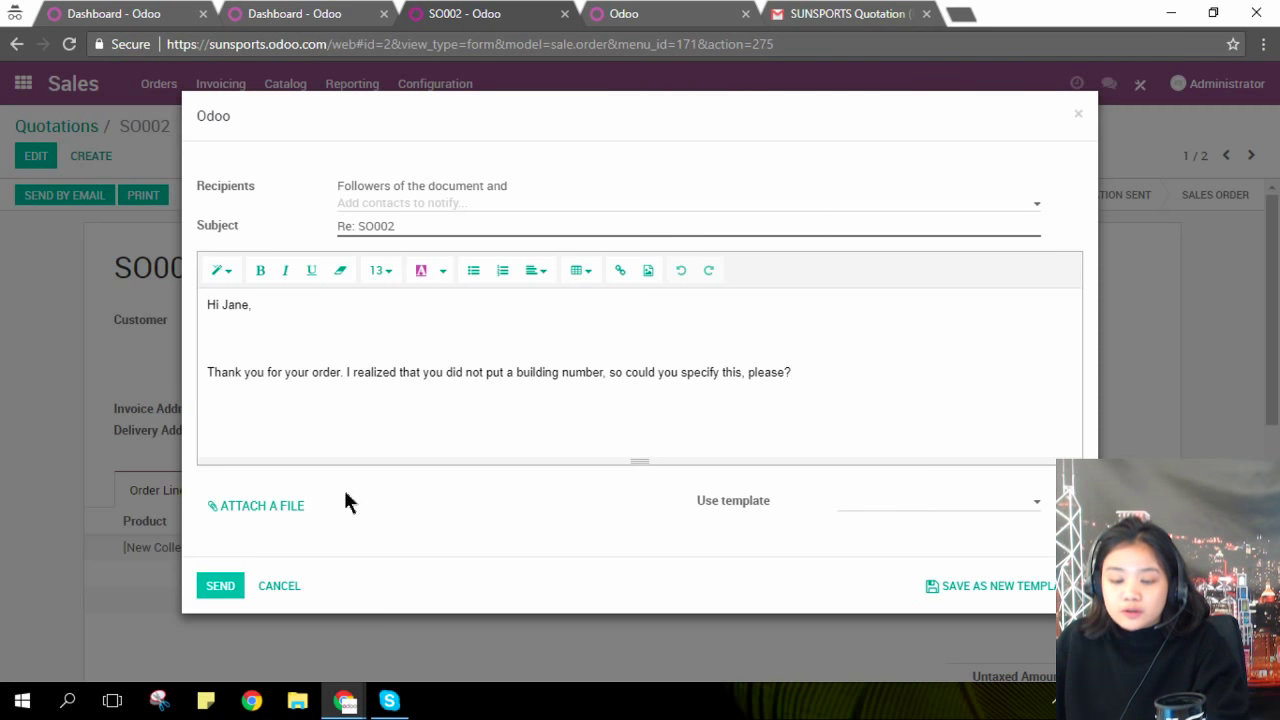
click(222, 585)
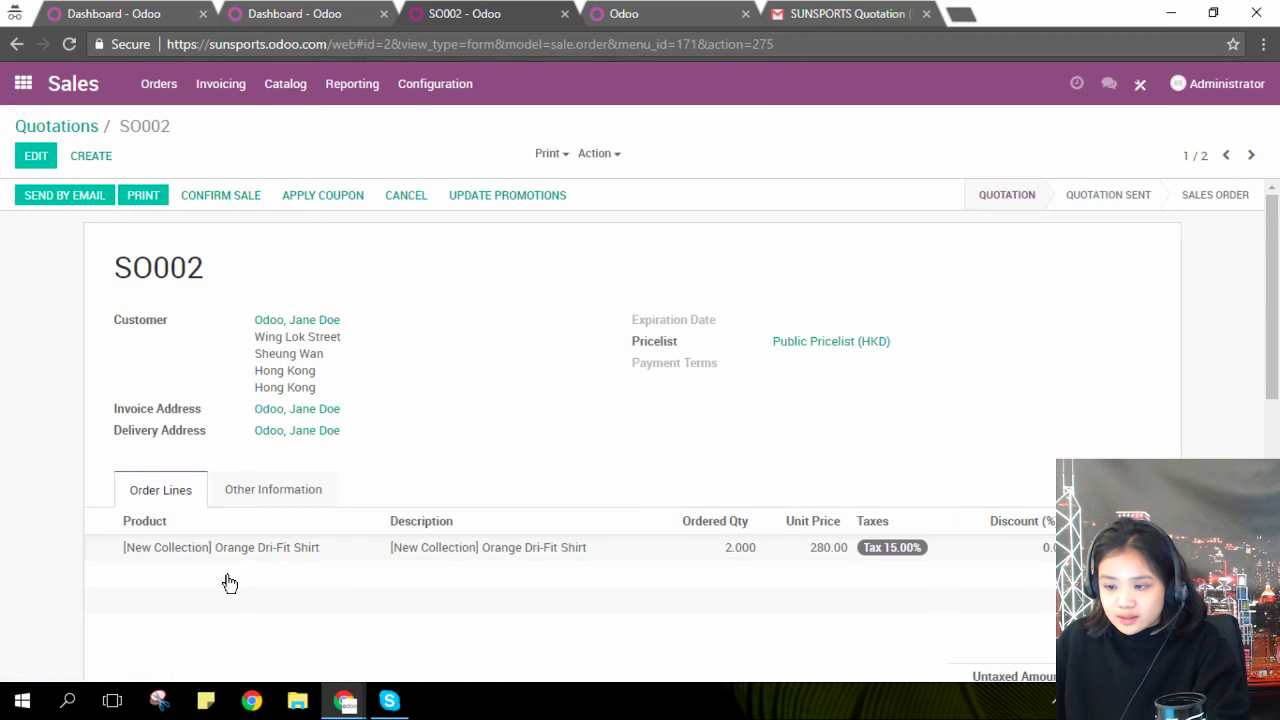
scroll(785, 578, down, 5)
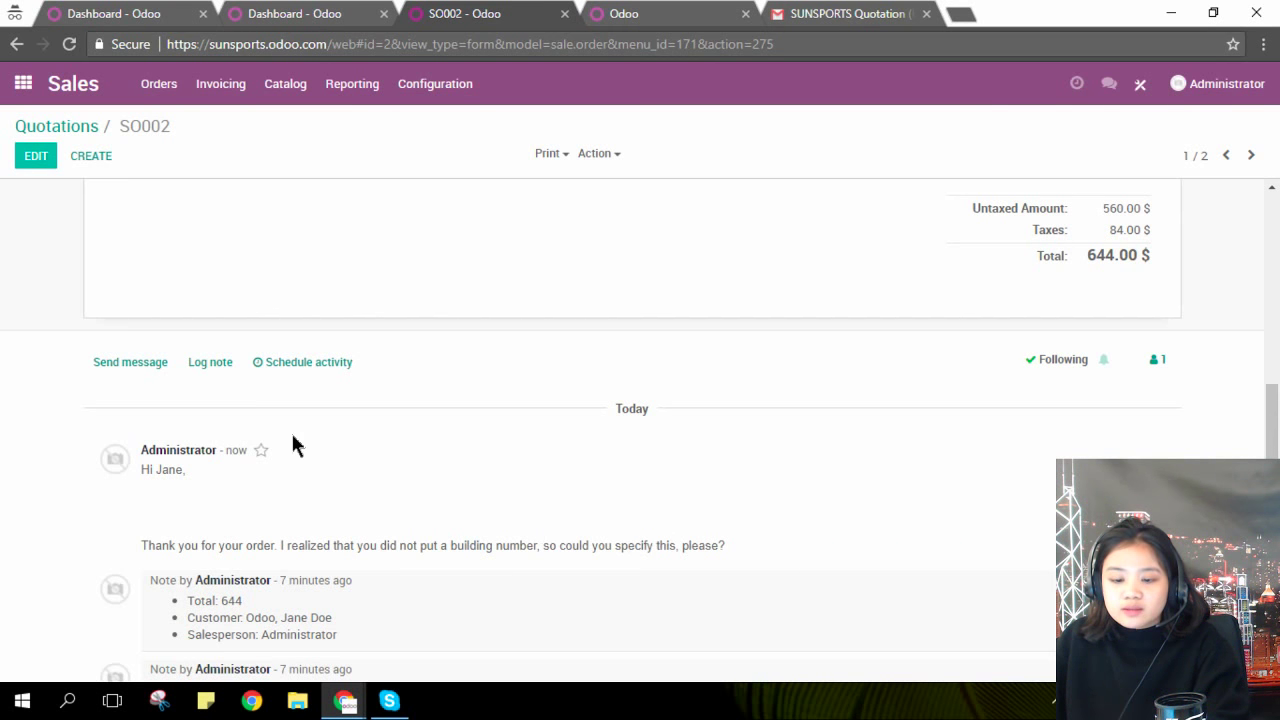
click(205, 364)
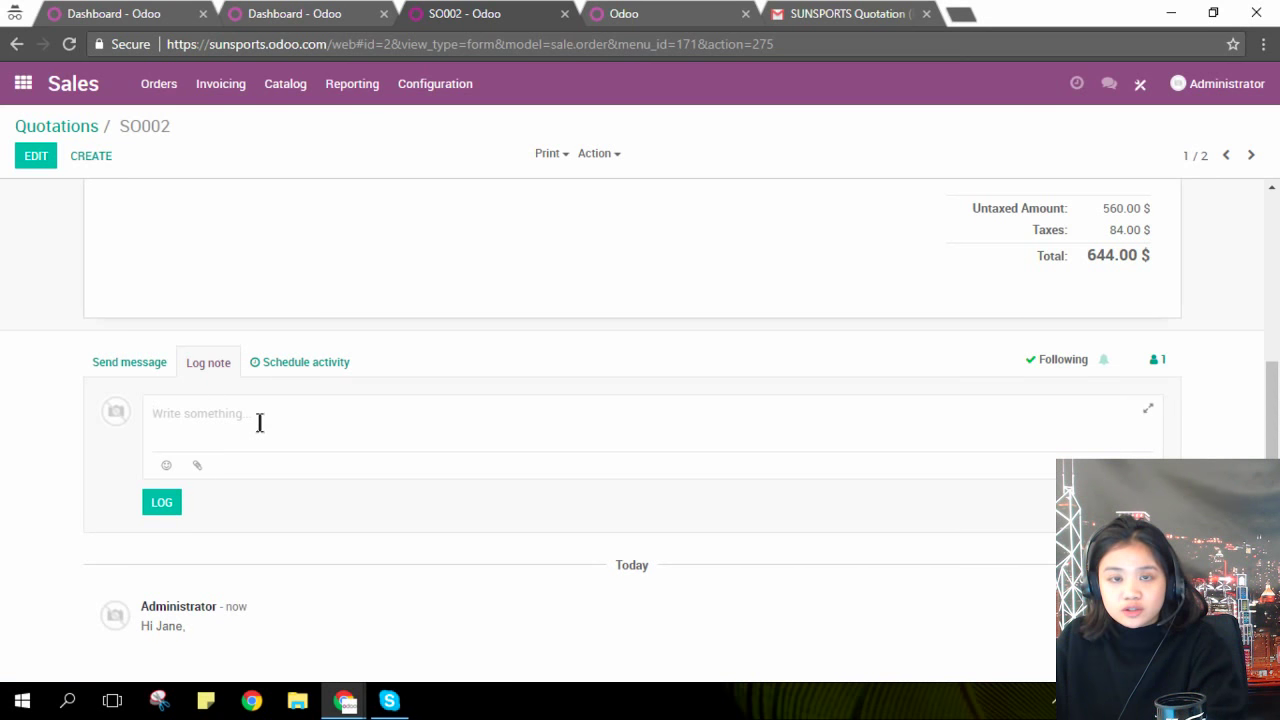
text(@)
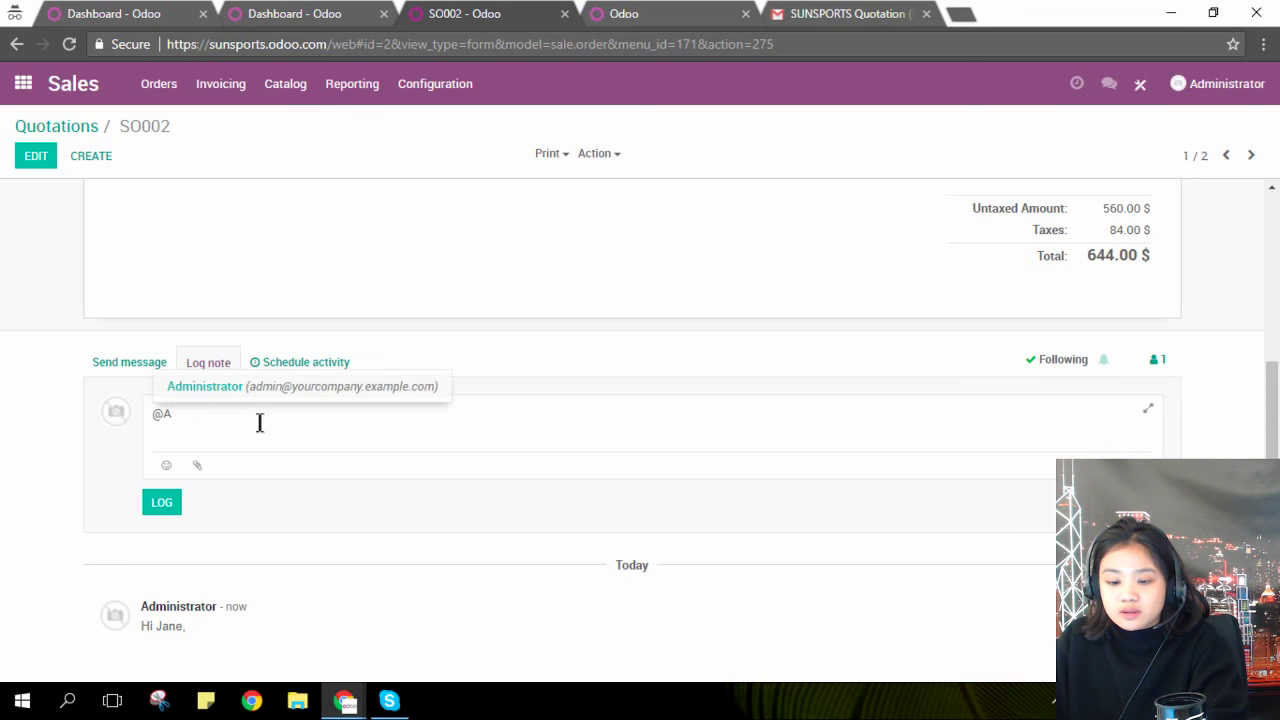
text(A)
key(Return)
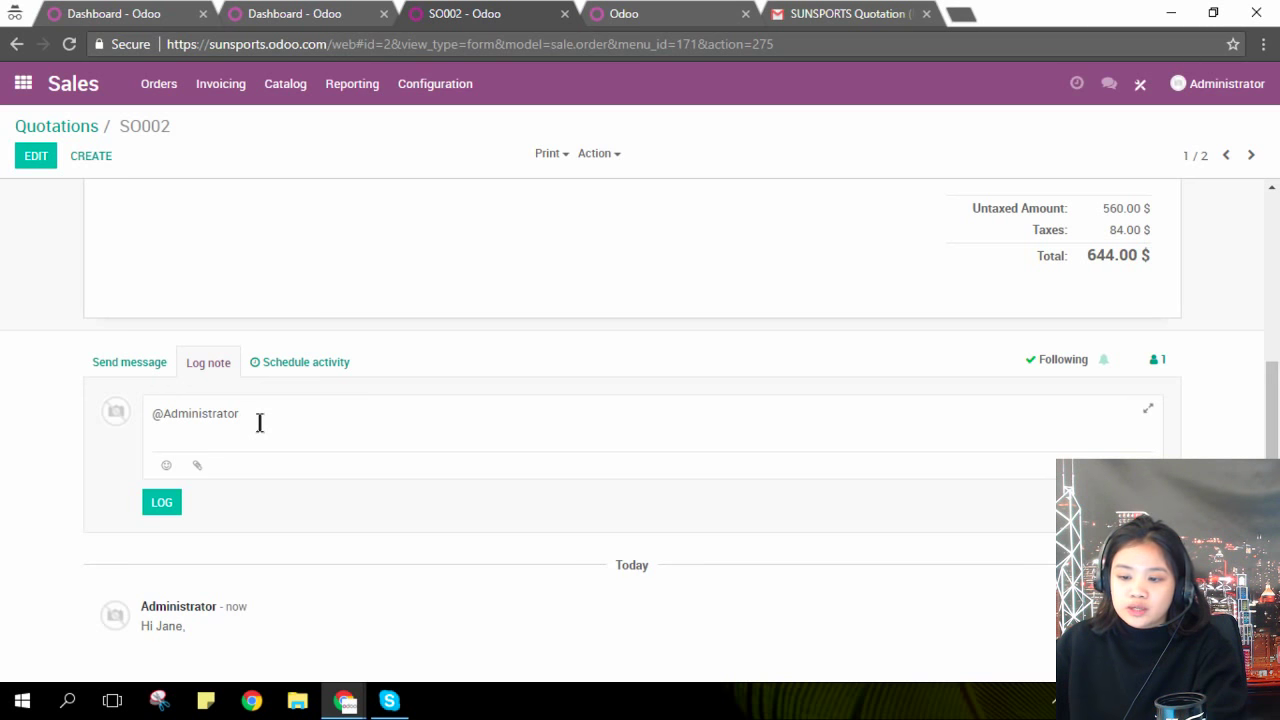
scroll(300, 418, up, 2)
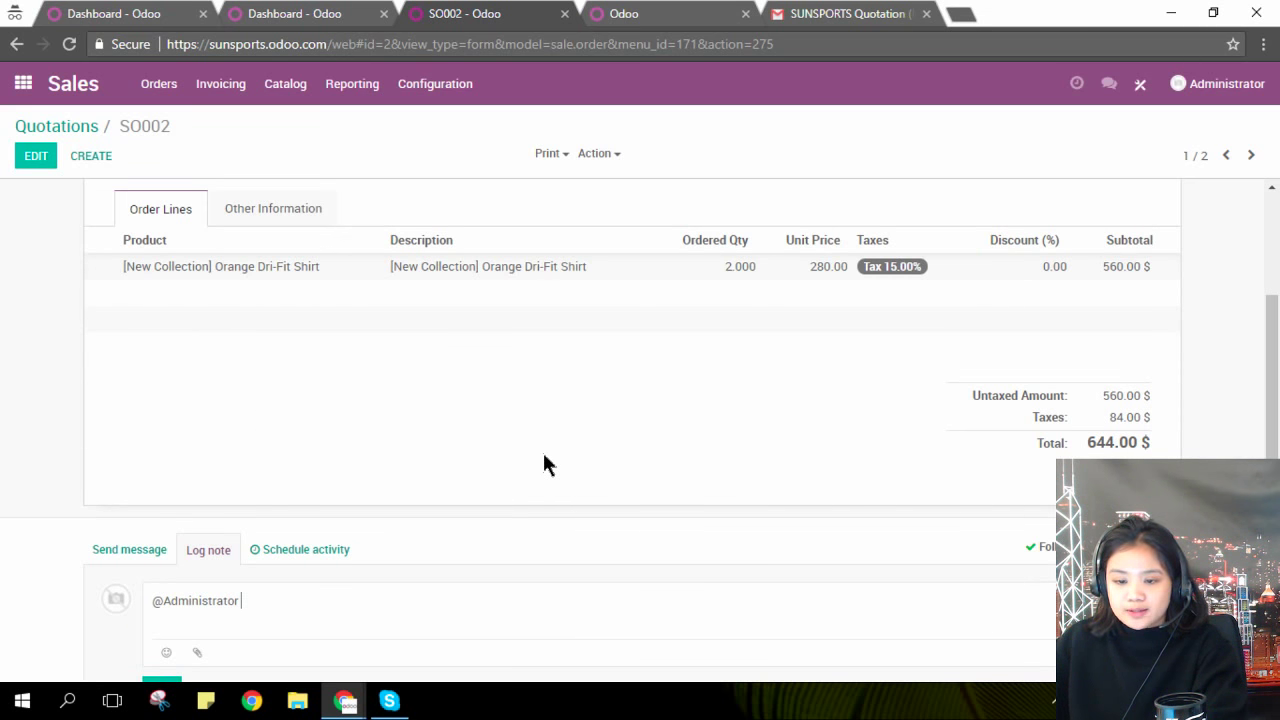
scroll(545, 455, up, 3)
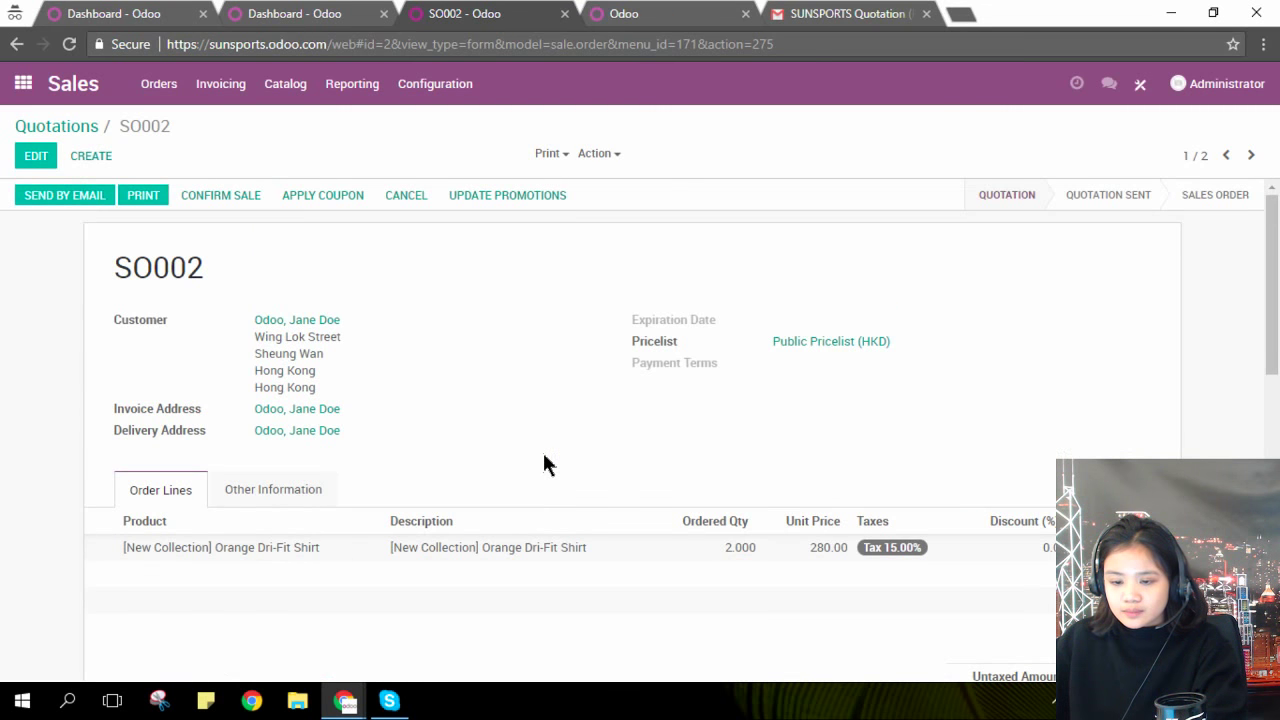
Check the Inventory app's overview for delivery orders waiting to be processed
click(20, 88)
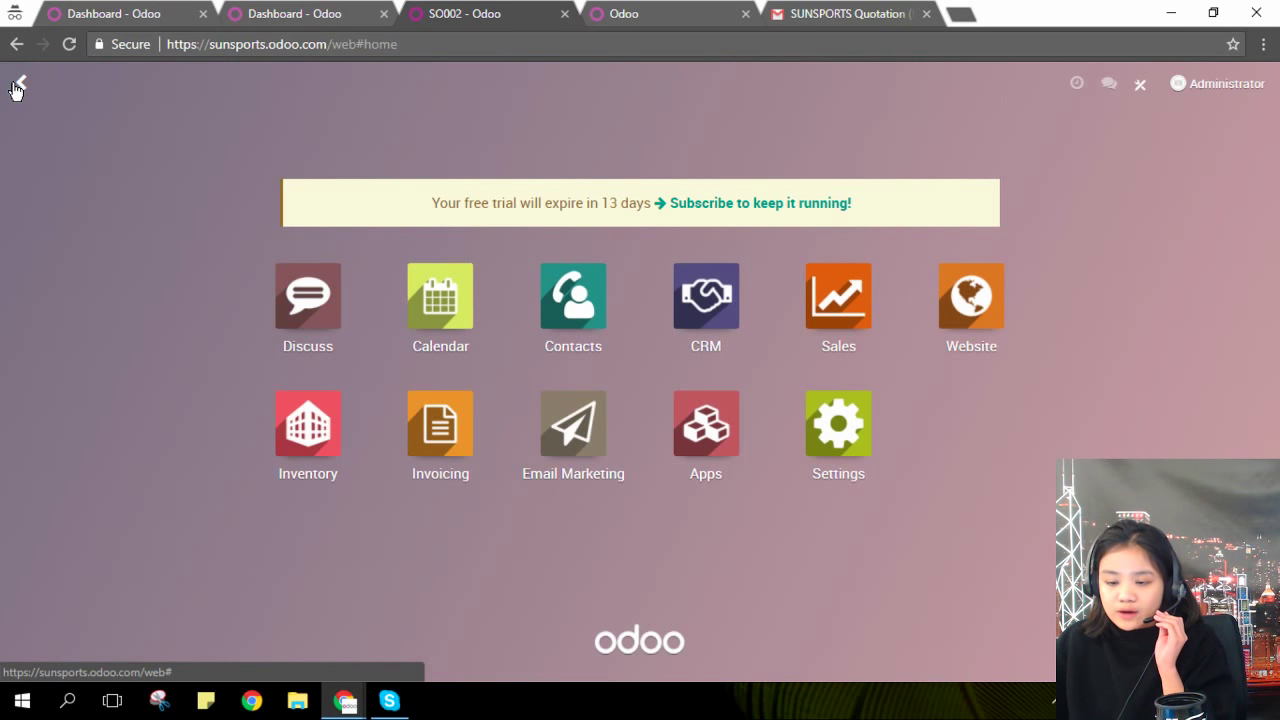
click(316, 440)
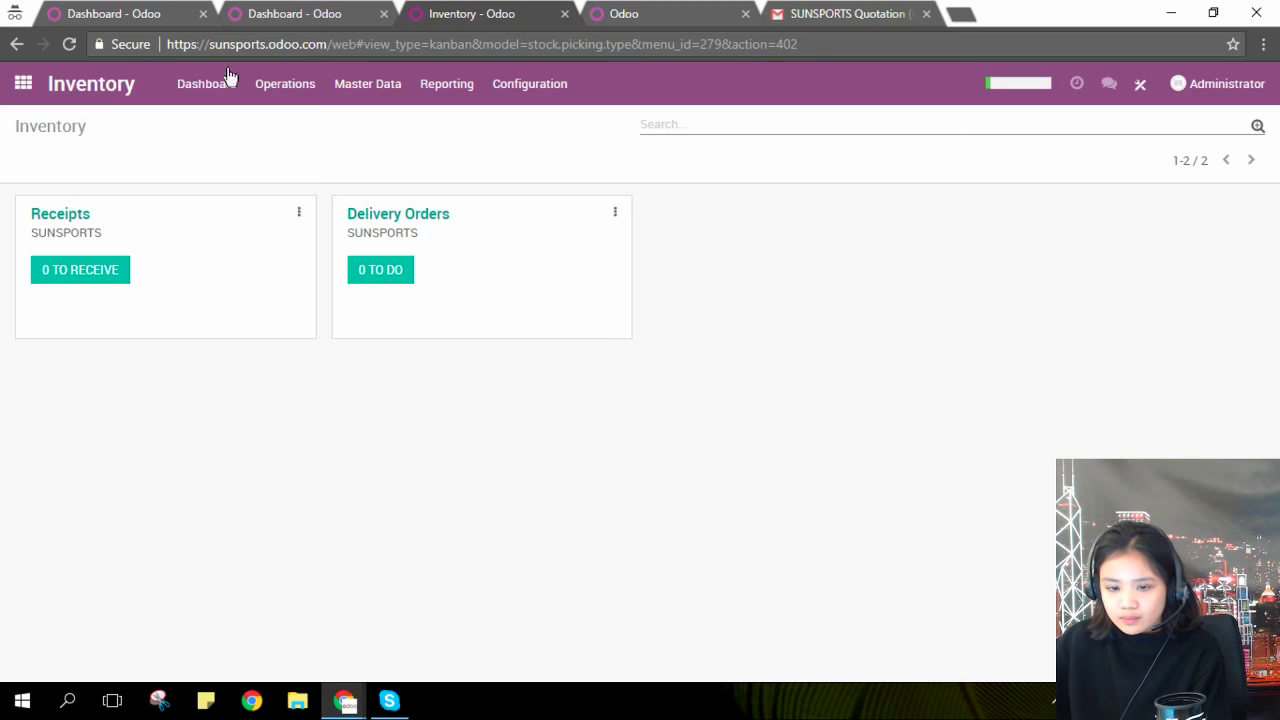
click(22, 83)
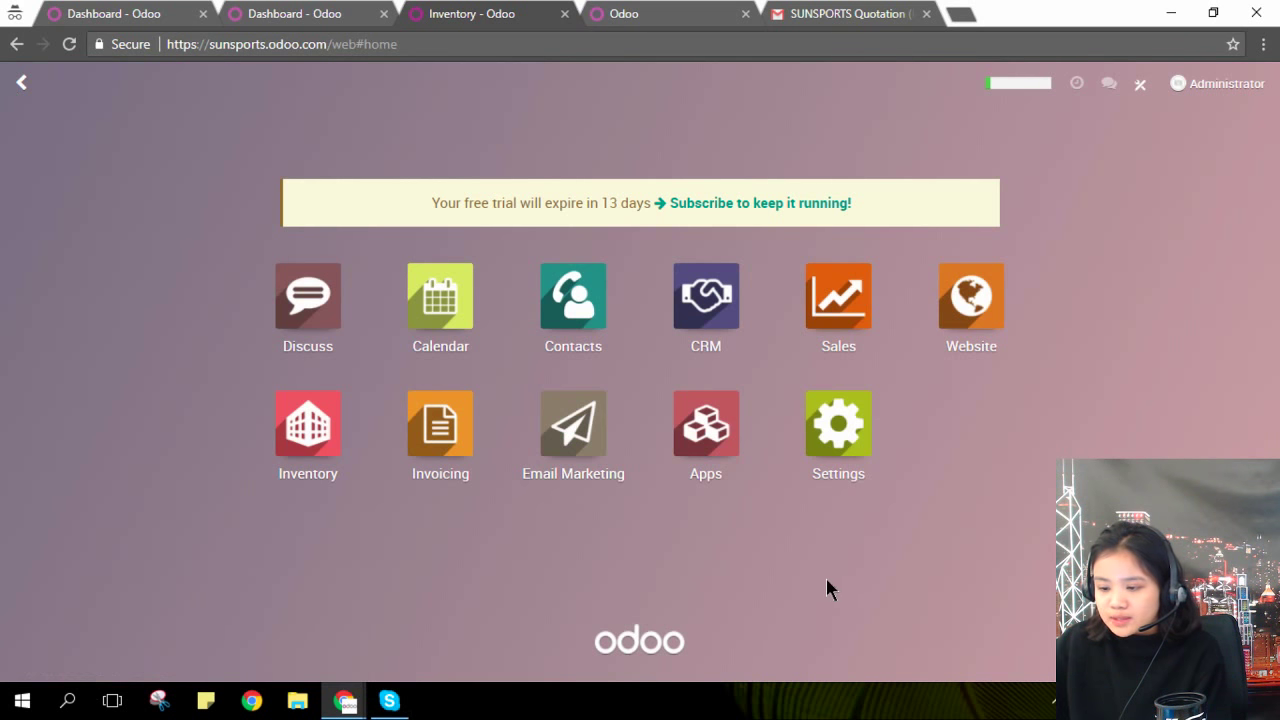
Confirm the newest quotation in the Sales app as a sale and open its delivery order
click(852, 312)
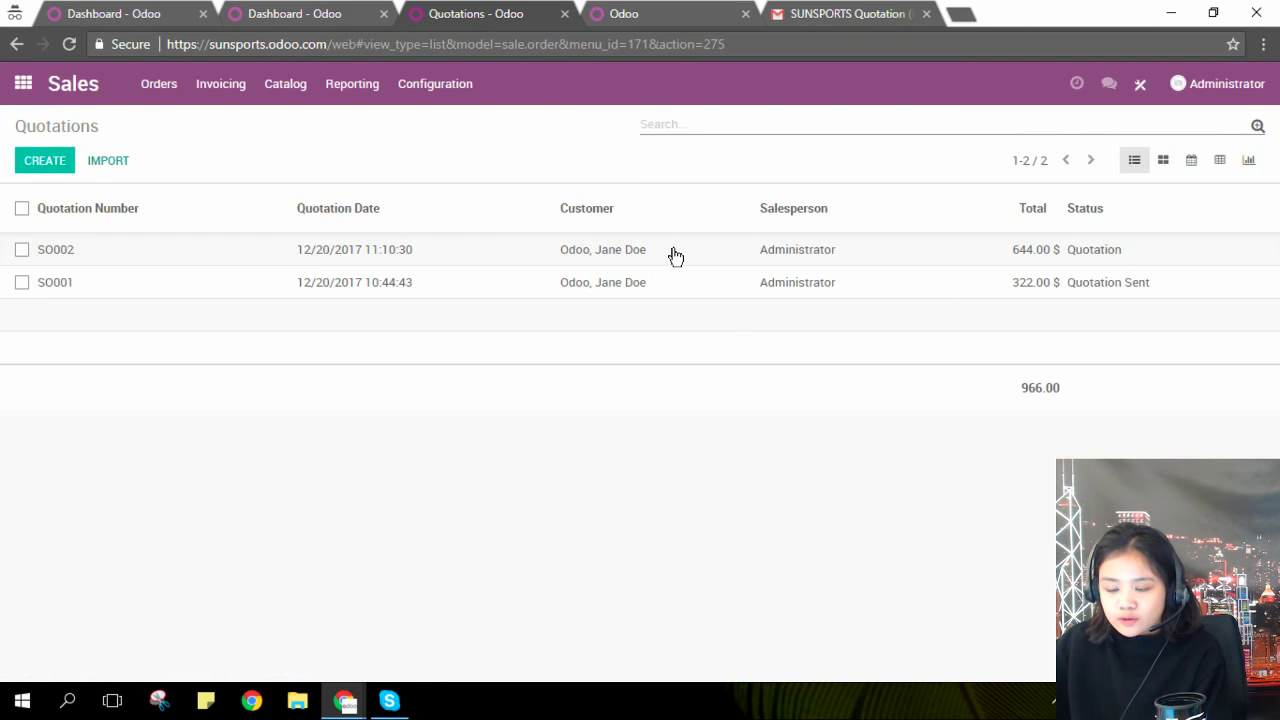
click(675, 257)
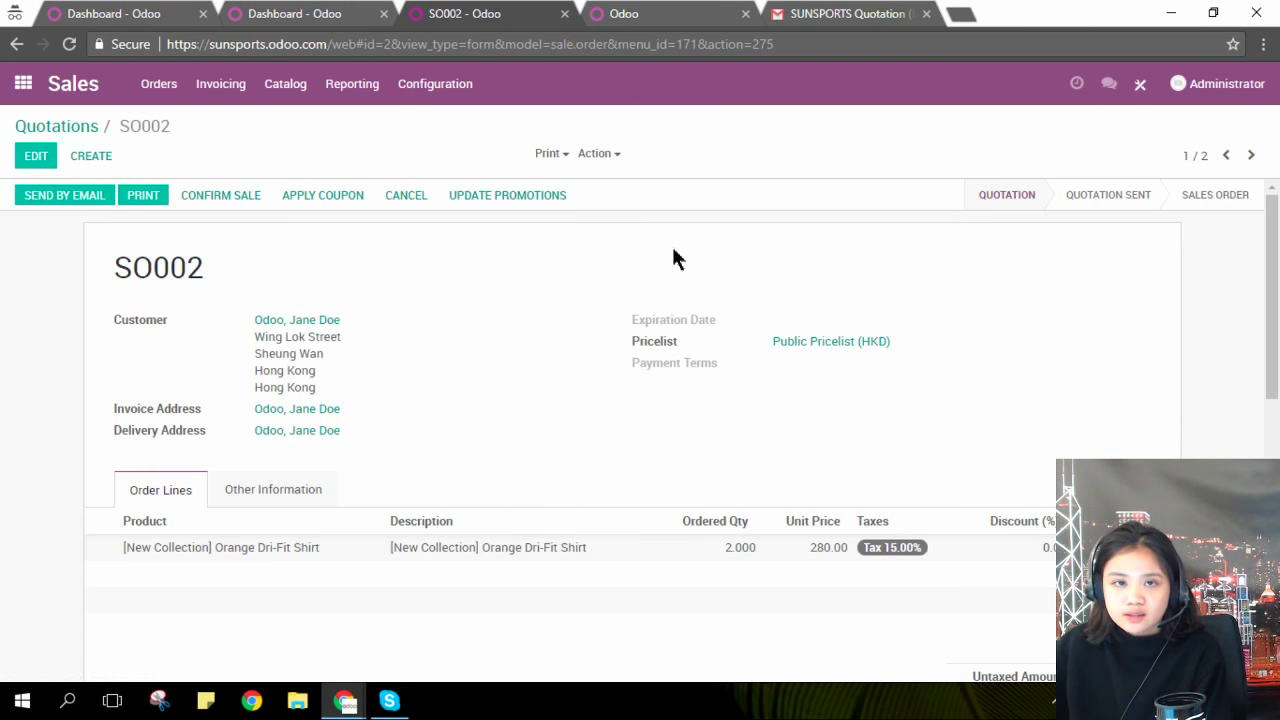
click(230, 198)
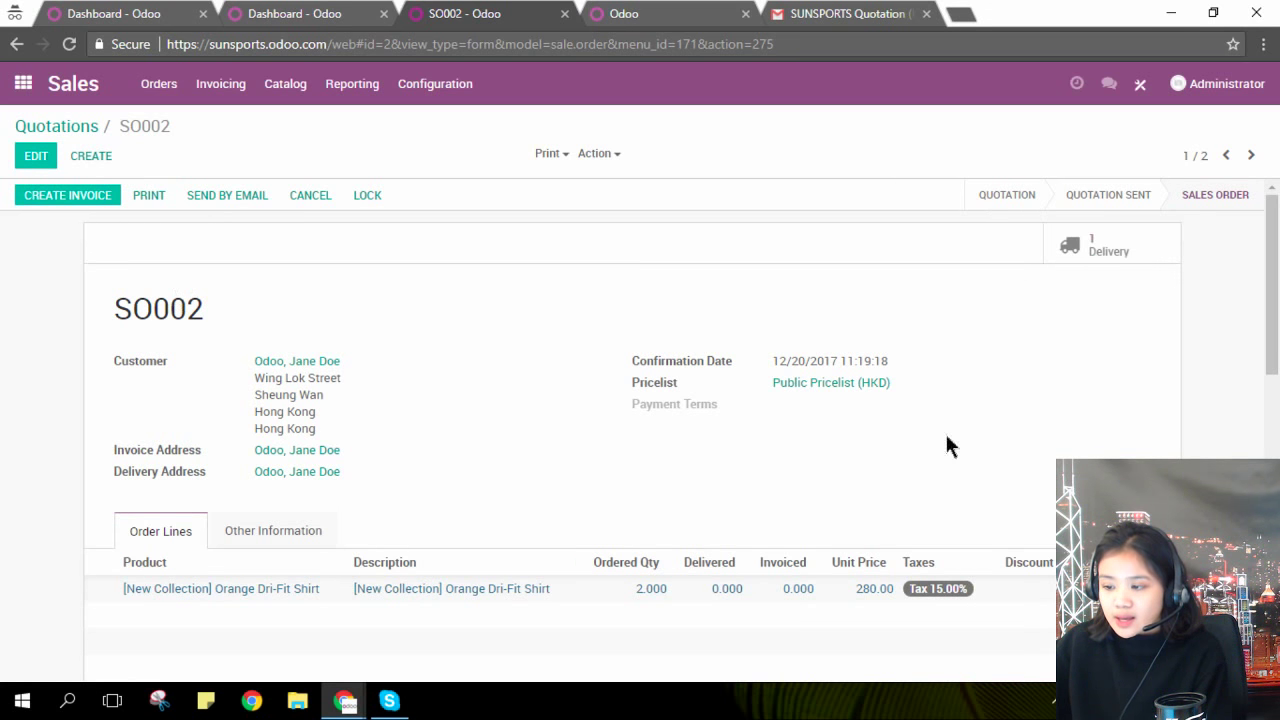
click(1147, 252)
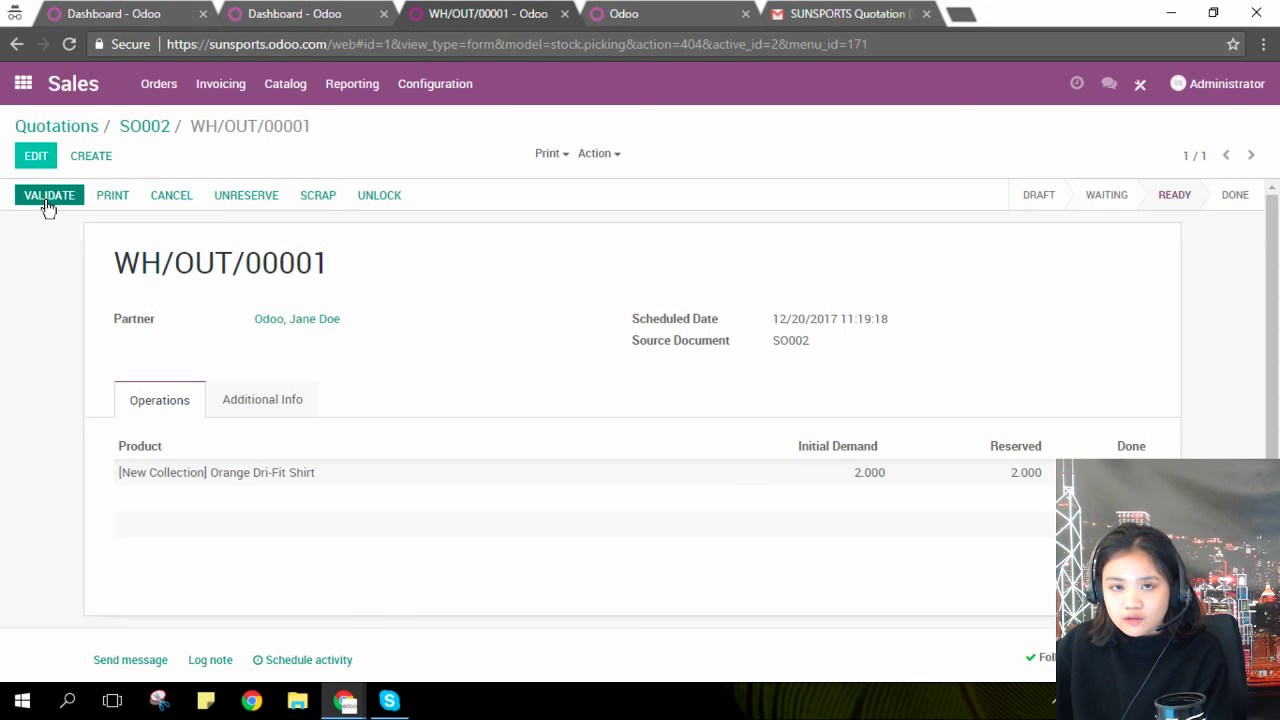
Open the ready delivery order for the Orange Dri-Fit Shirt from the Inventory app's pending deliveries and validate it
click(23, 100)
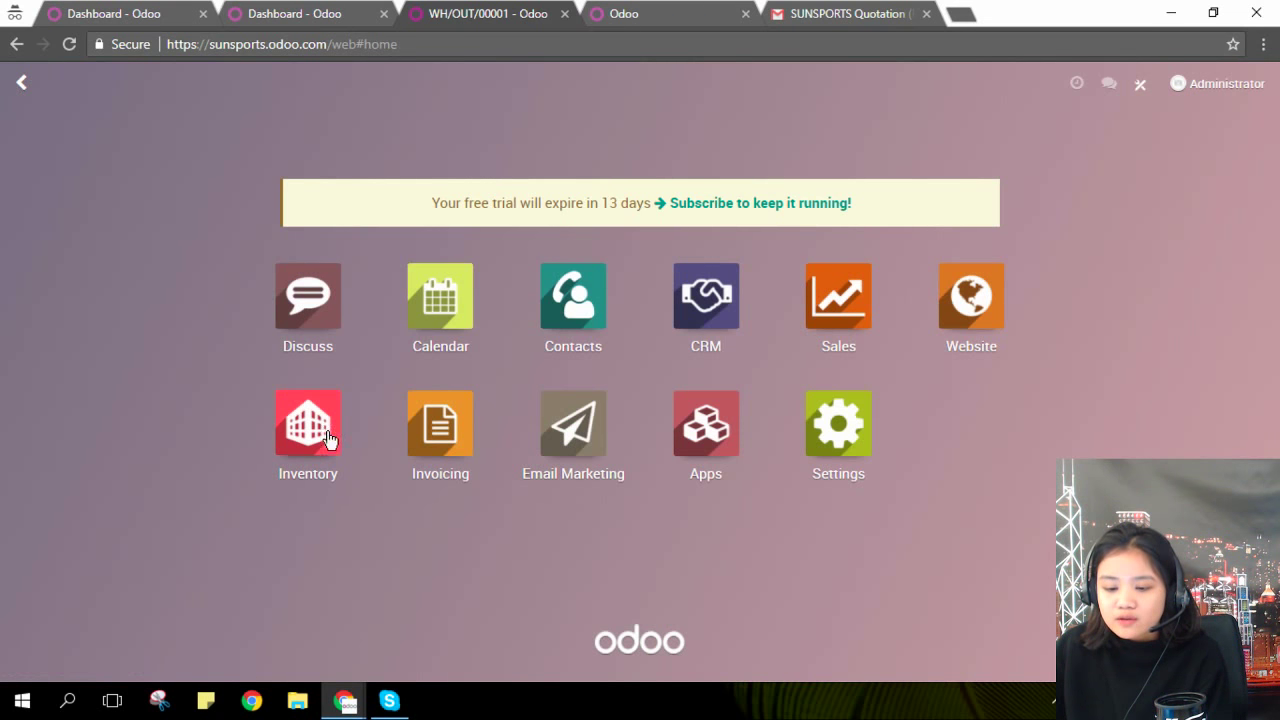
click(330, 440)
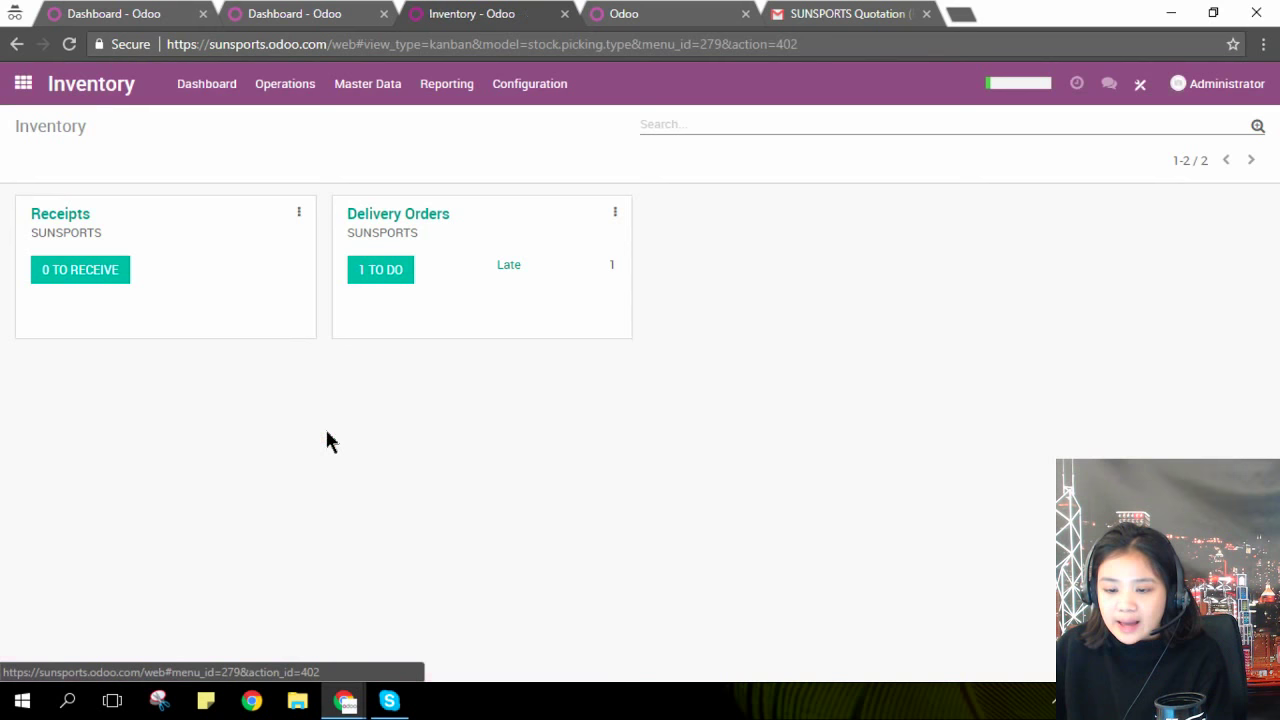
click(360, 274)
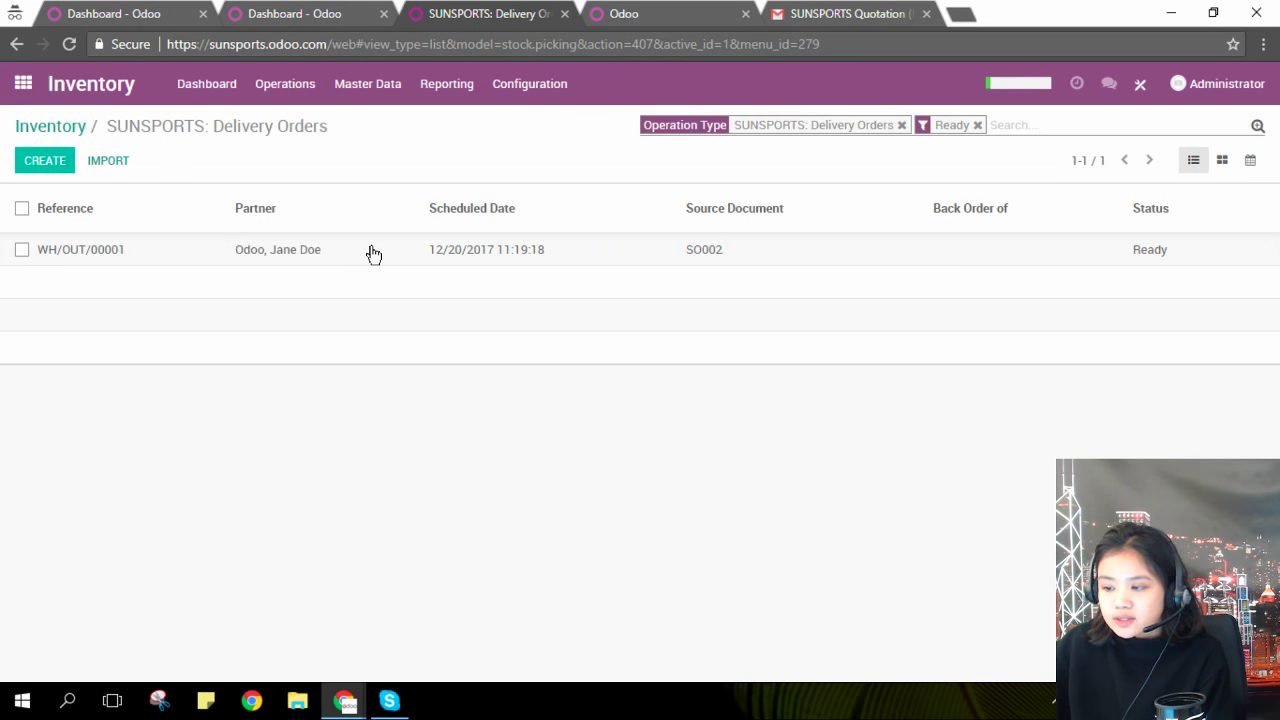
click(372, 250)
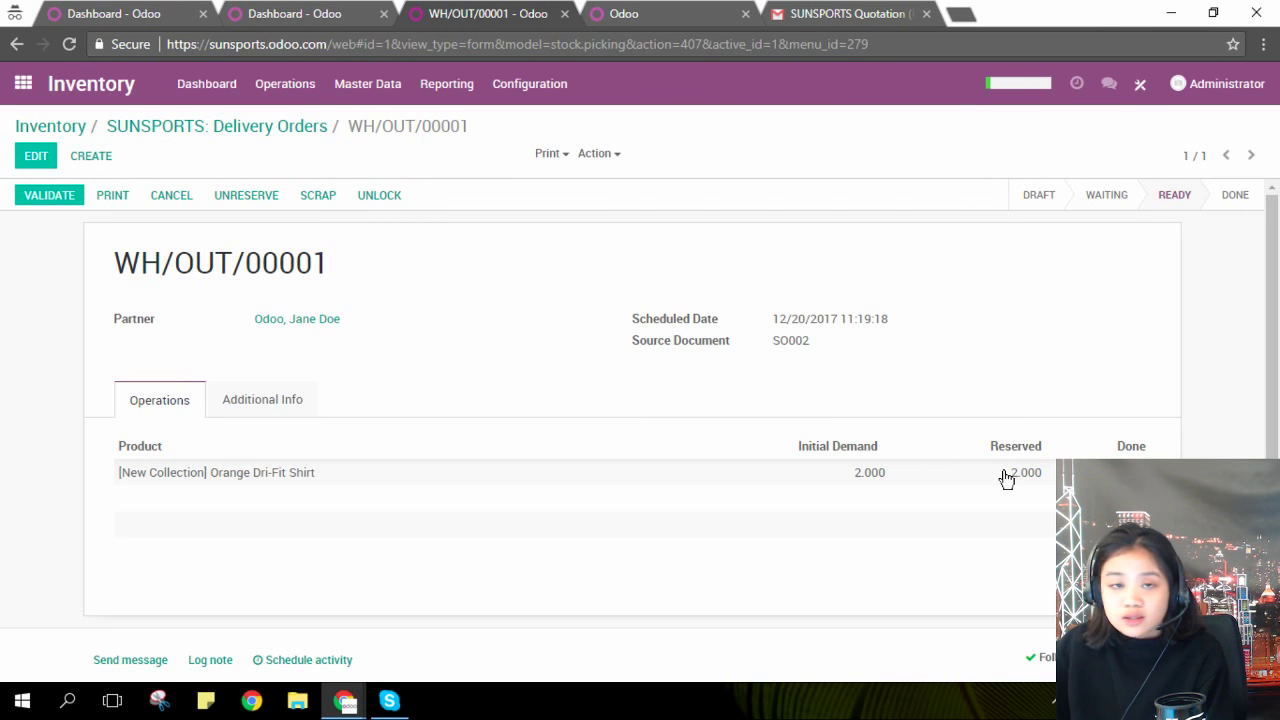
click(40, 200)
click(228, 262)
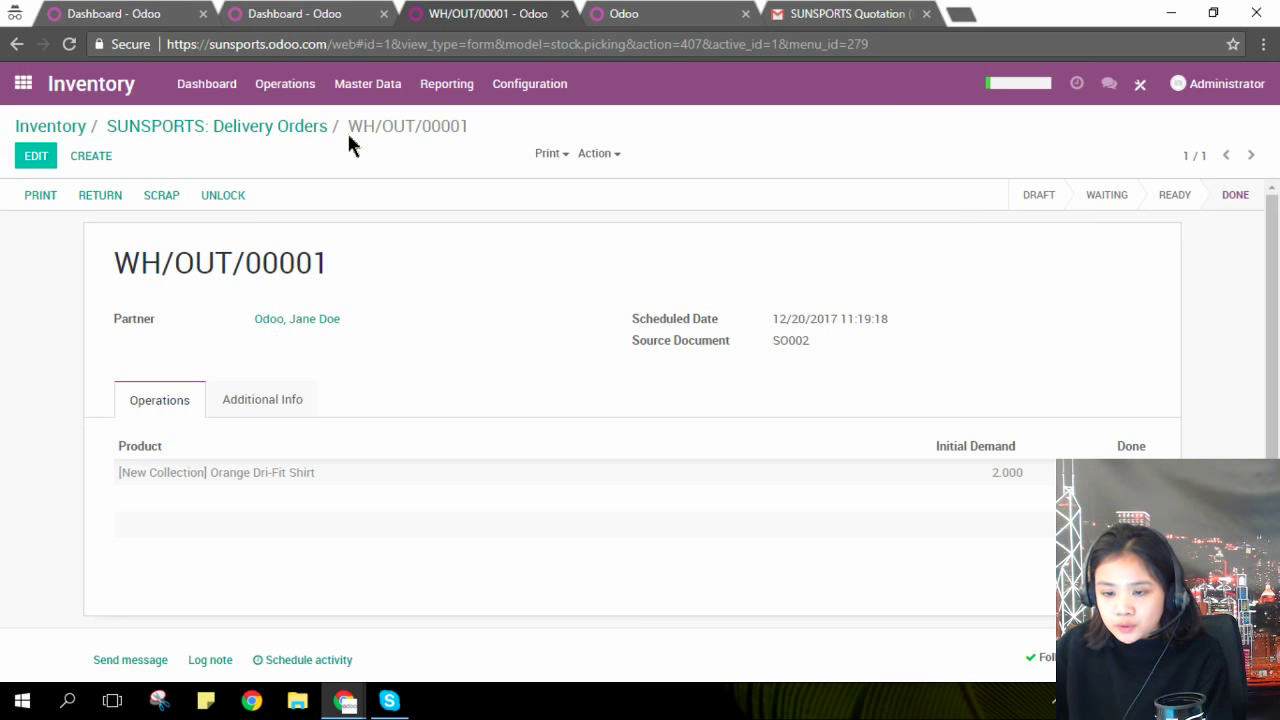
Open the Orange Dri-Fit Shirt product in Inventory and review its completed product moves
click(352, 97)
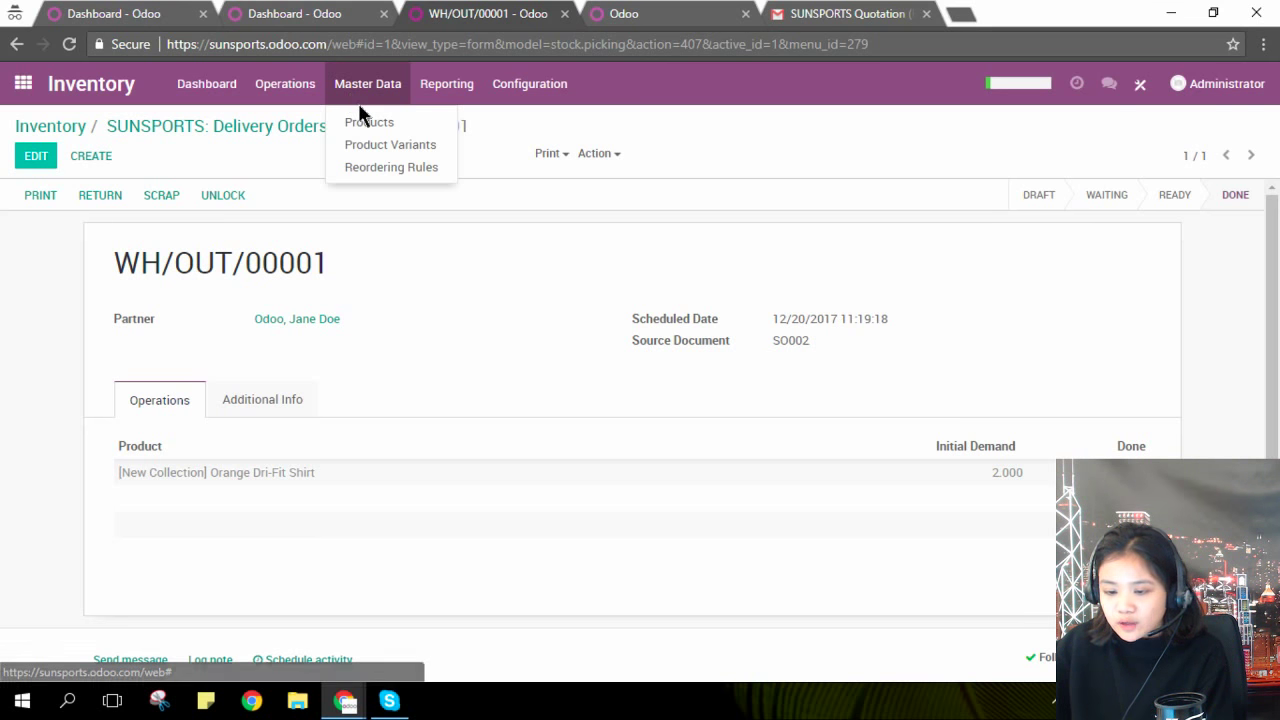
click(366, 122)
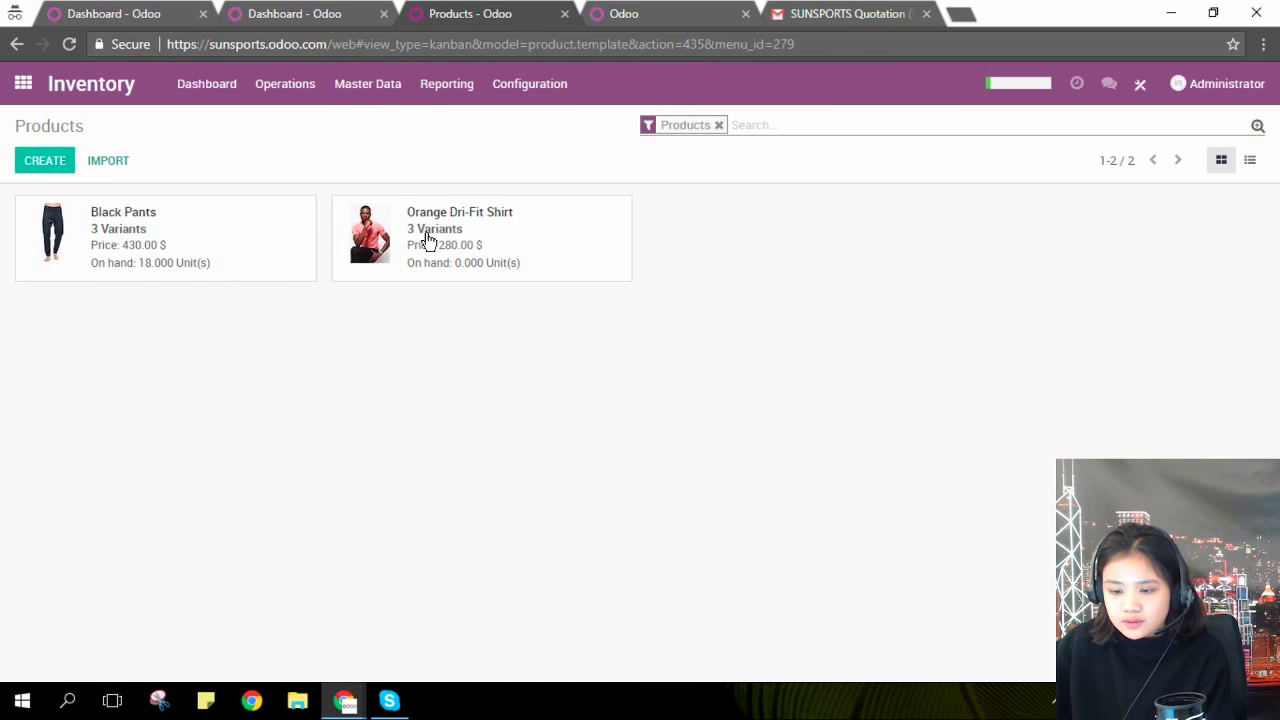
click(427, 240)
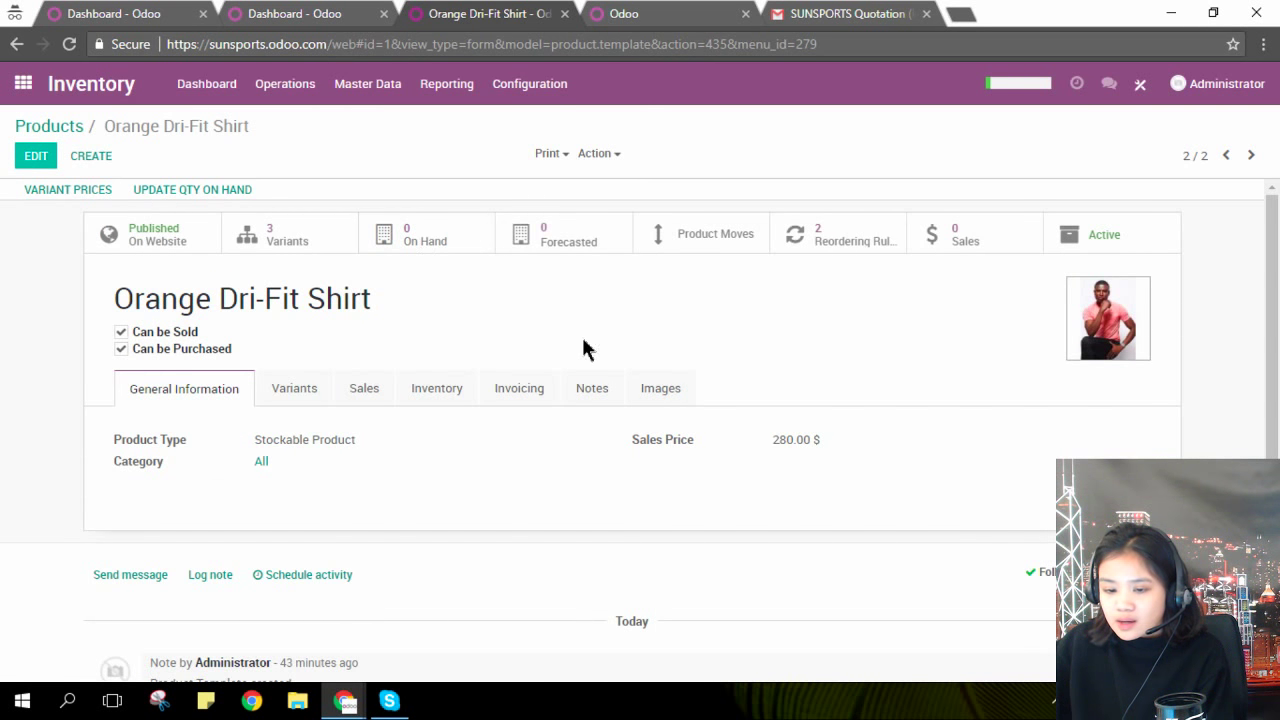
click(688, 250)
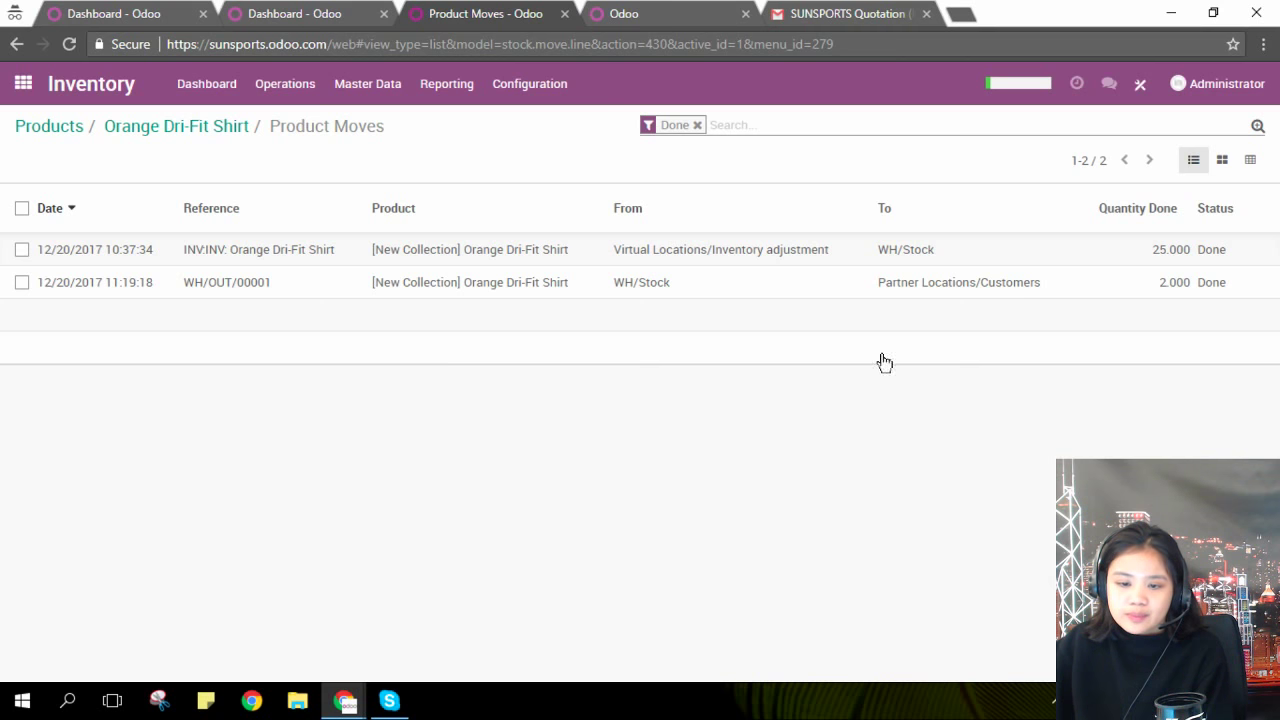
Open the Sunsports homepage from the Website app in edit mode and browse the available building blocks
click(25, 88)
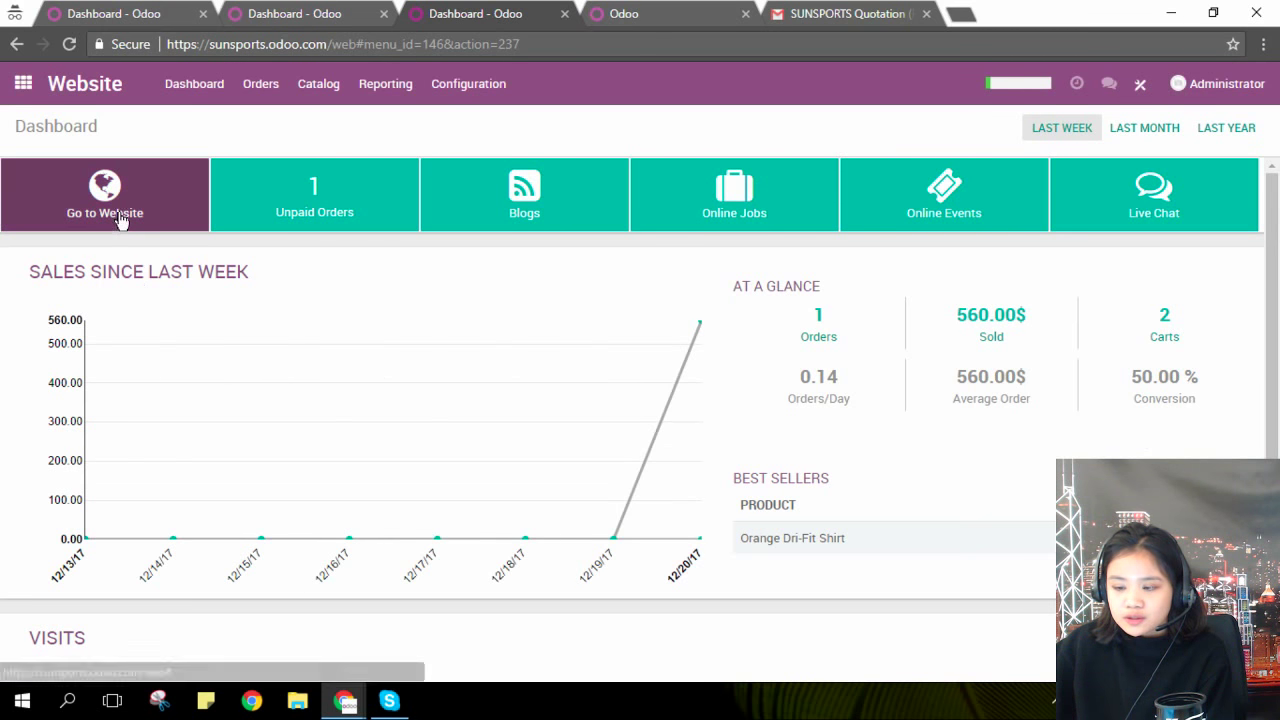
click(118, 218)
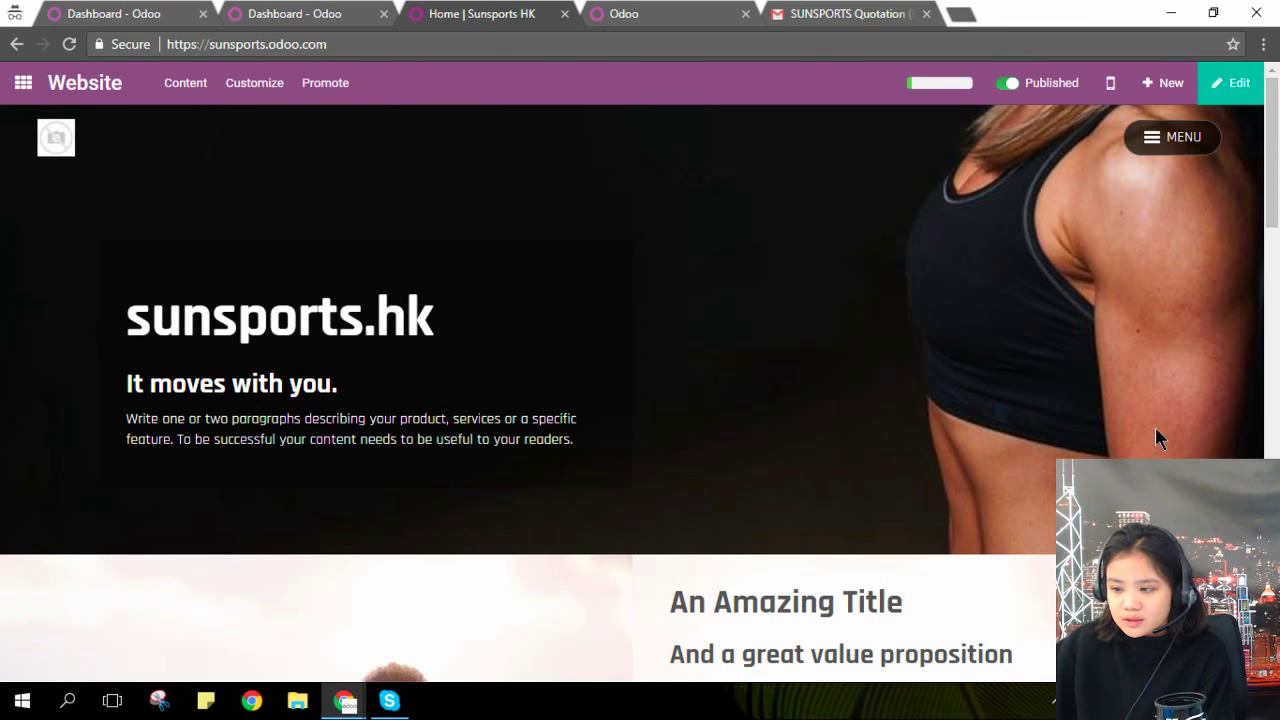
click(1214, 86)
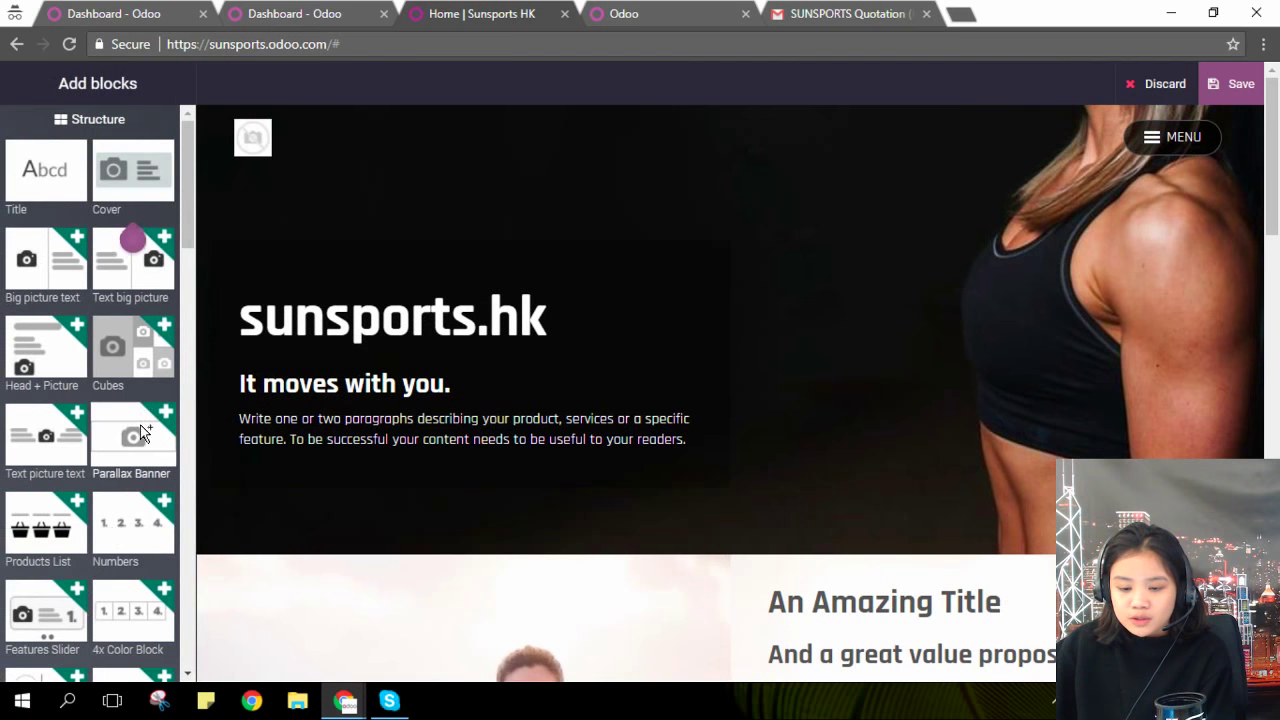
scroll(142, 430, down, 3)
scroll(142, 440, down, 4)
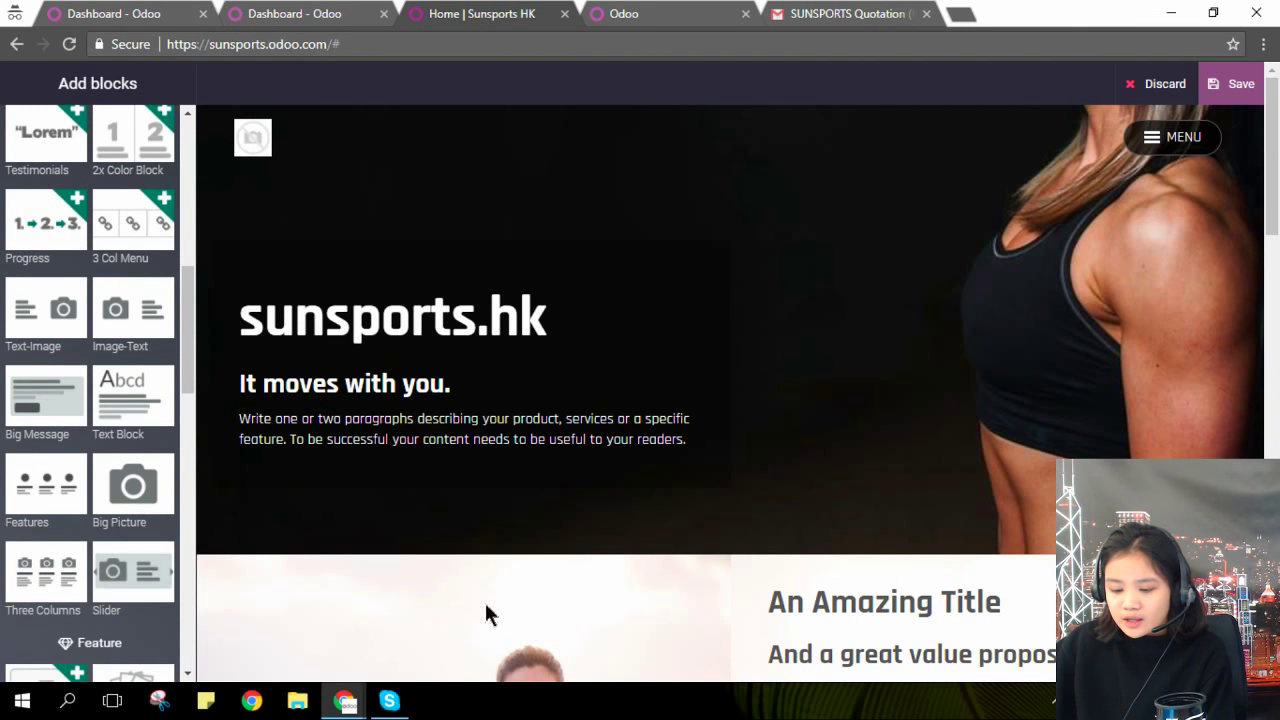
Review the Orange Dri-Fit Shirt's shop page in the other browser window, and save the homepage open in the editor
mouse_move(344, 700)
click(255, 625)
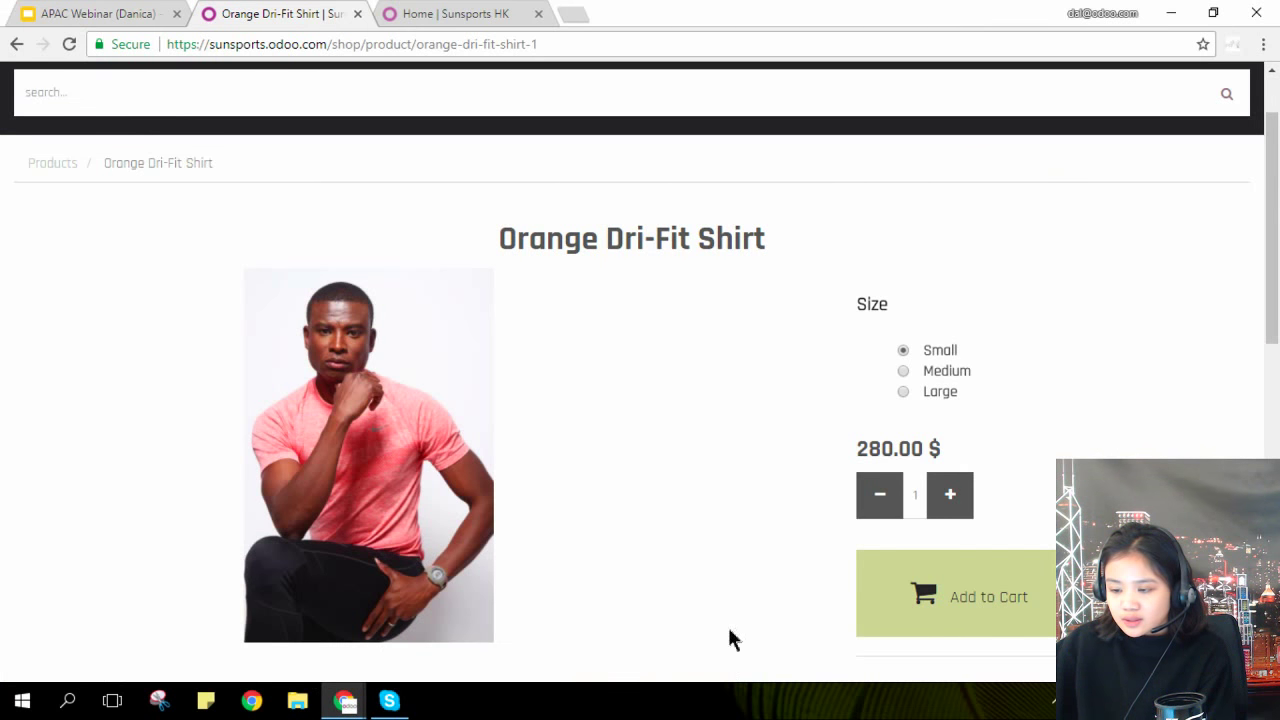
scroll(768, 523, down, 2)
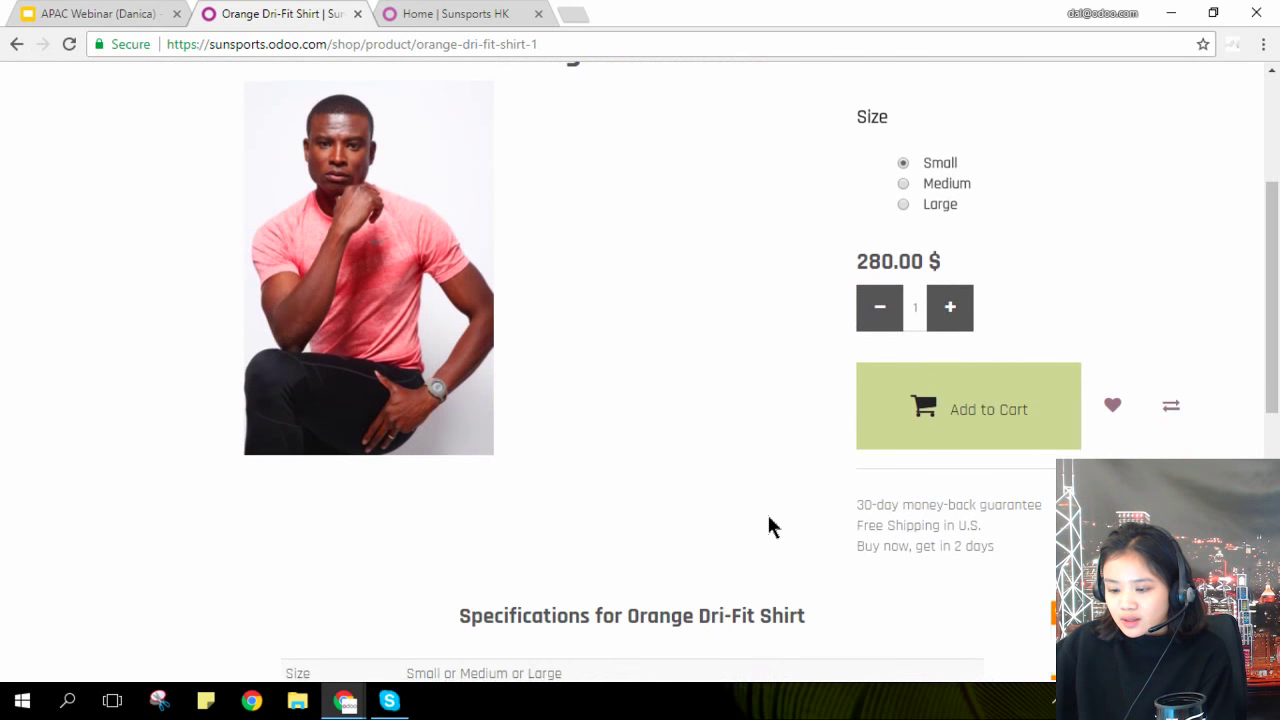
scroll(767, 523, up, 1)
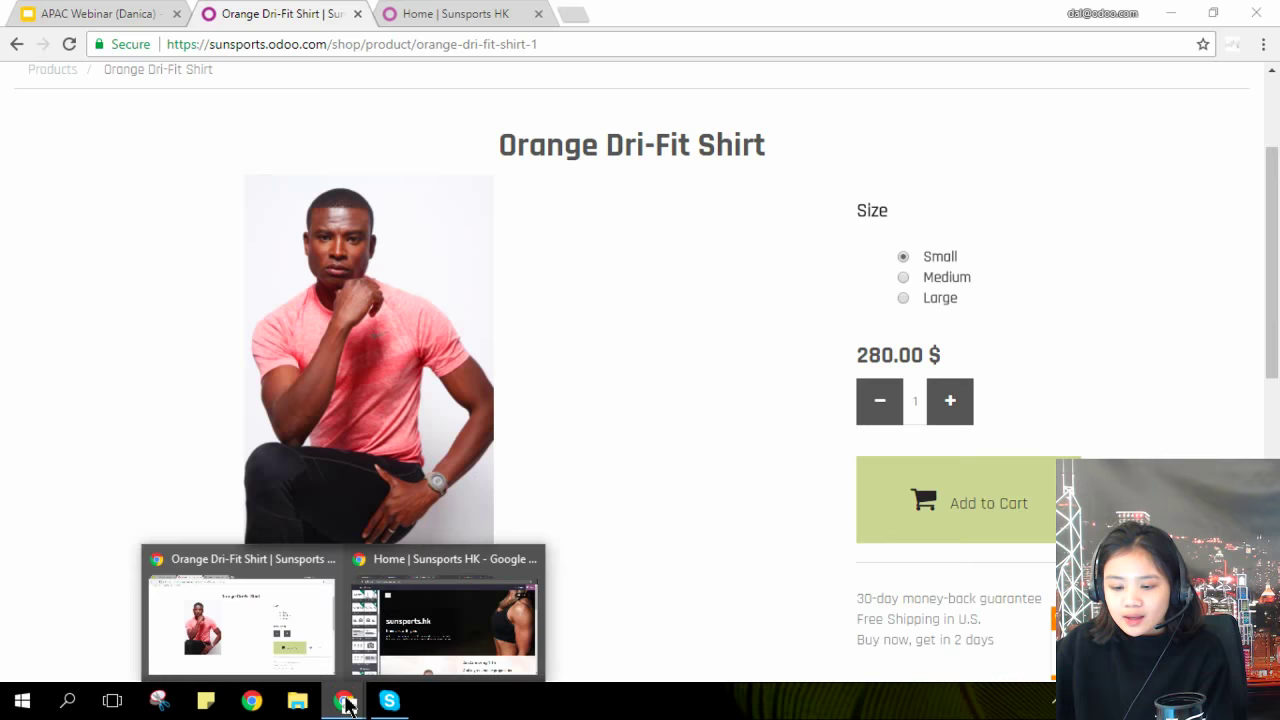
click(390, 668)
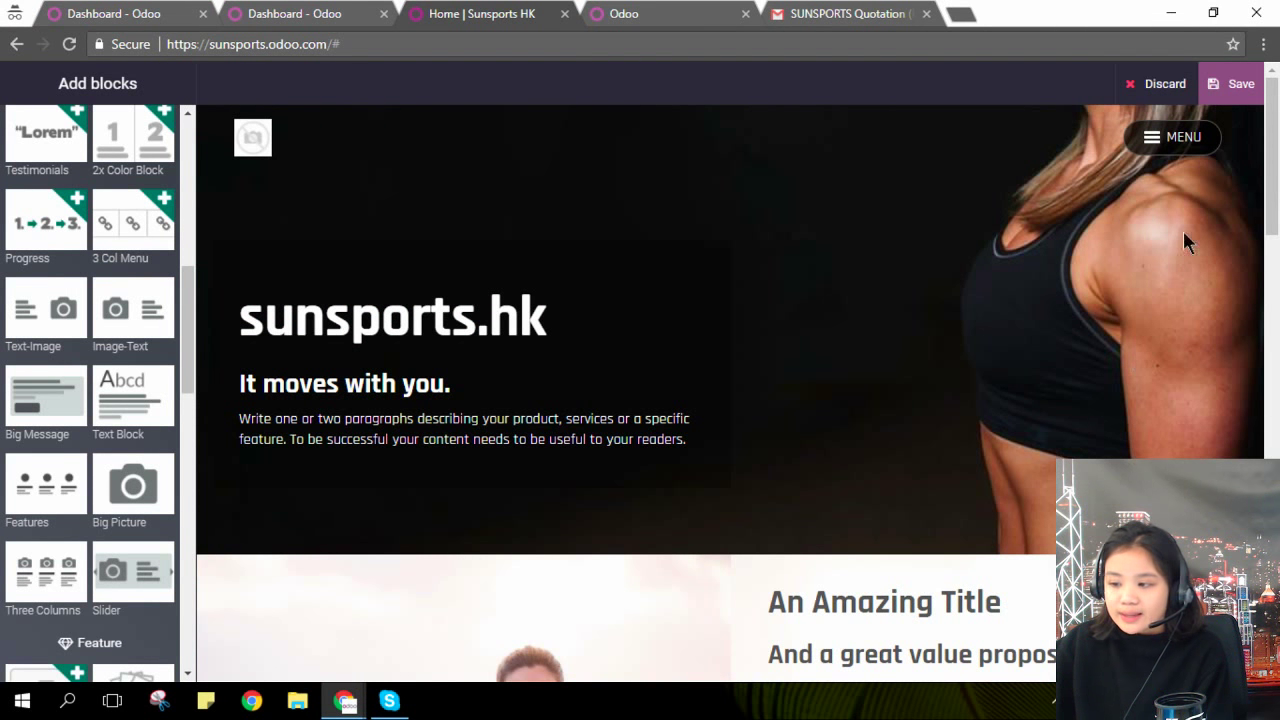
click(1218, 98)
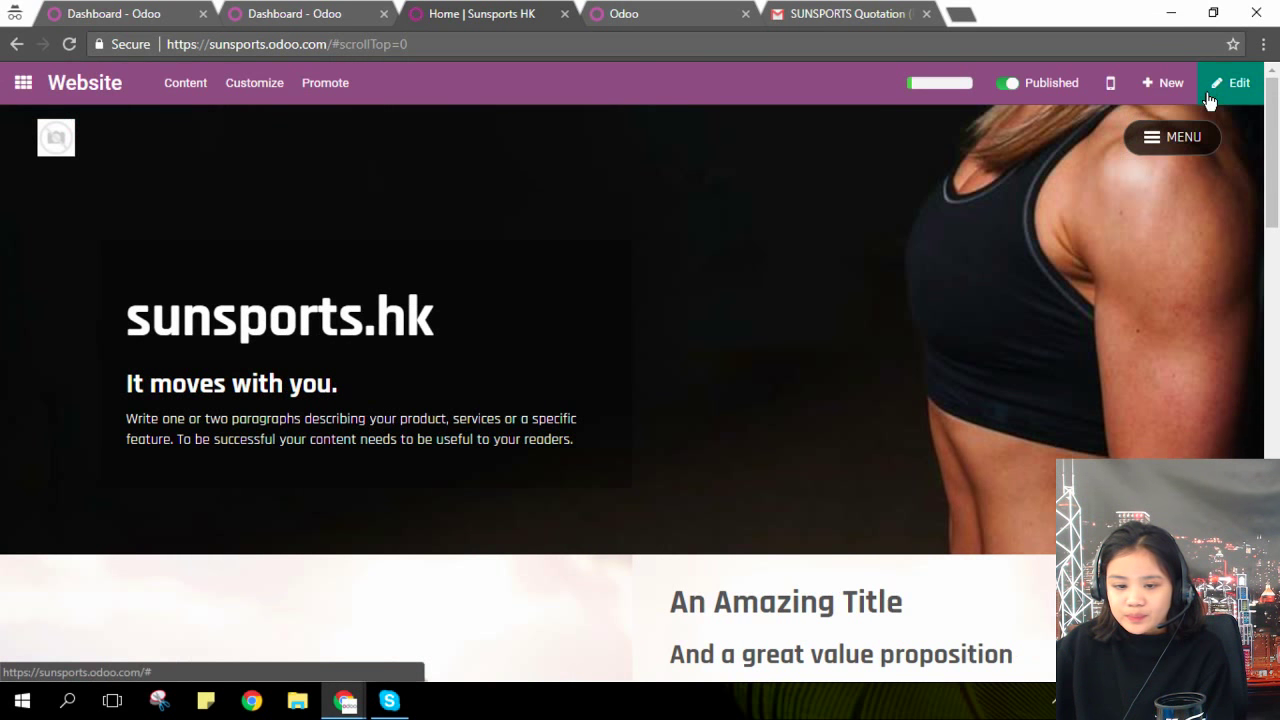
Open the 10% OFF promotion program from the Website app's catalog
click(8, 90)
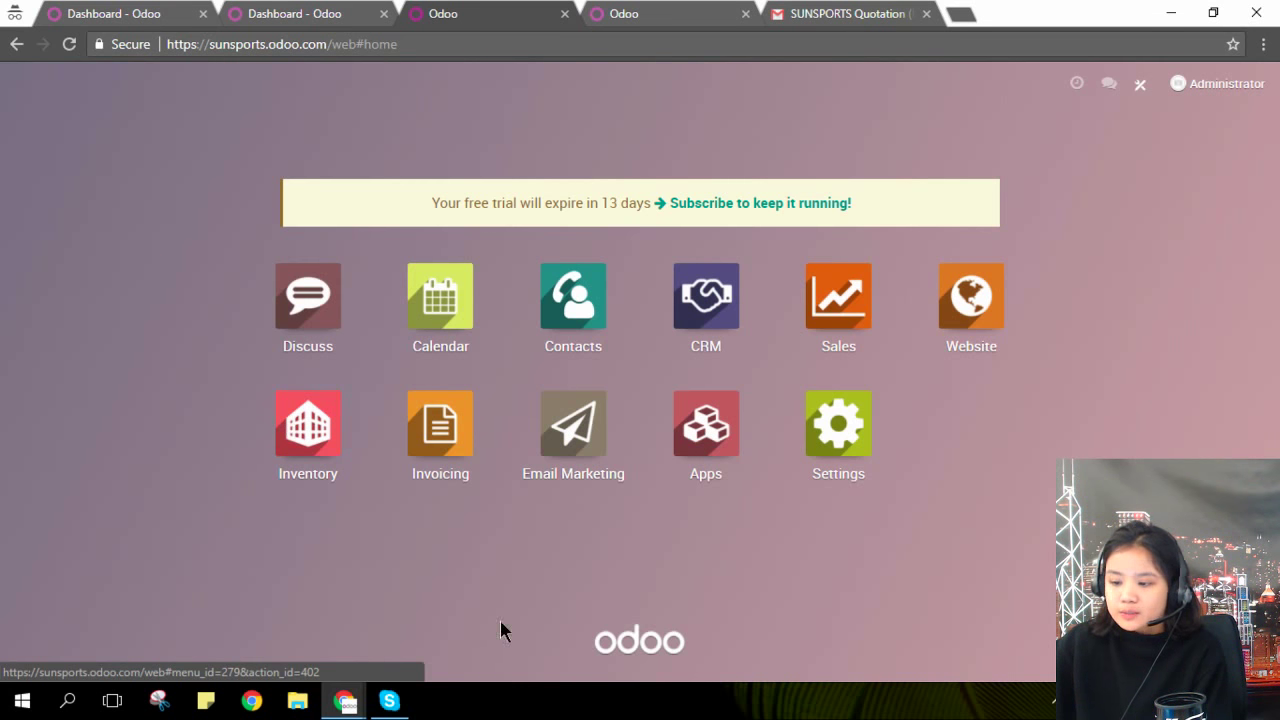
click(971, 305)
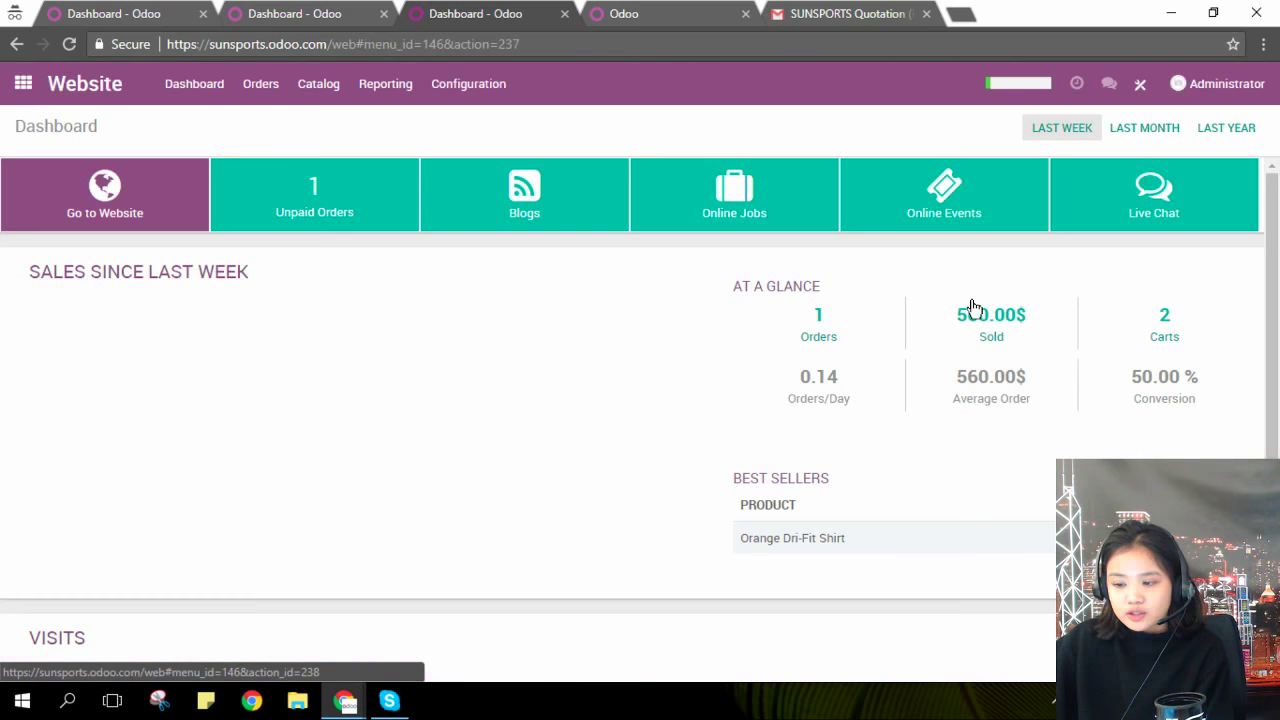
click(320, 95)
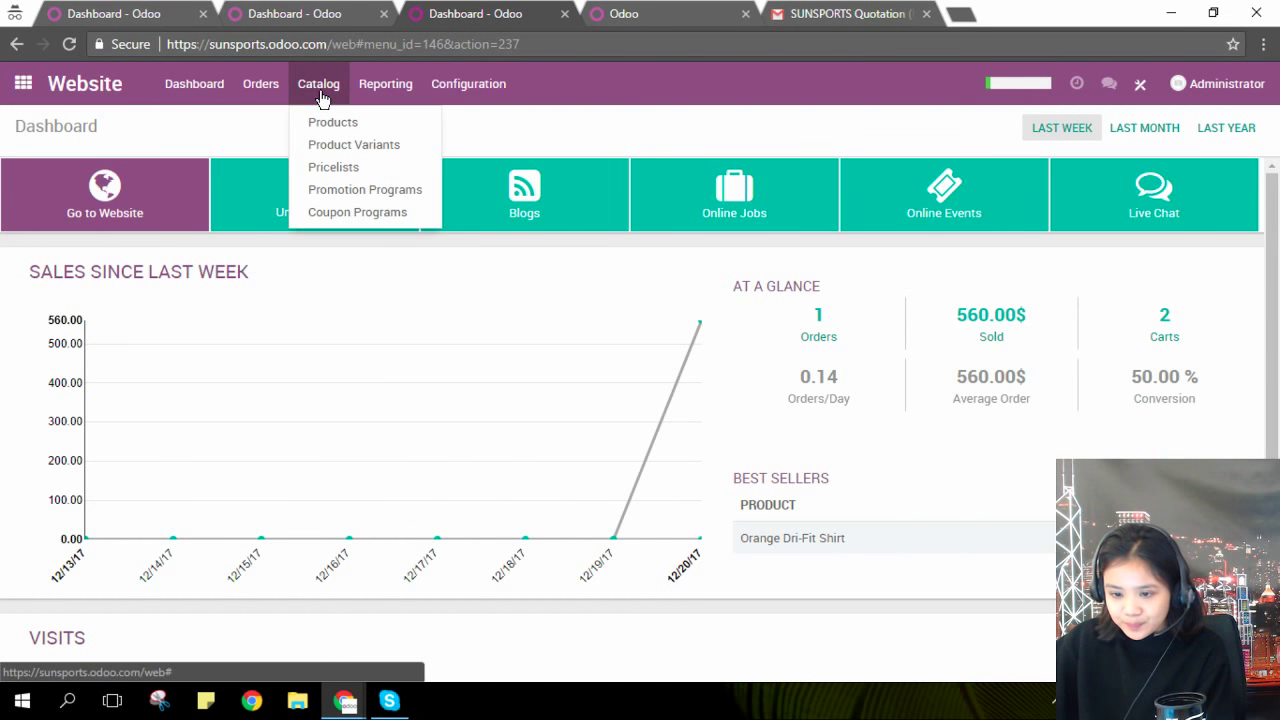
click(382, 191)
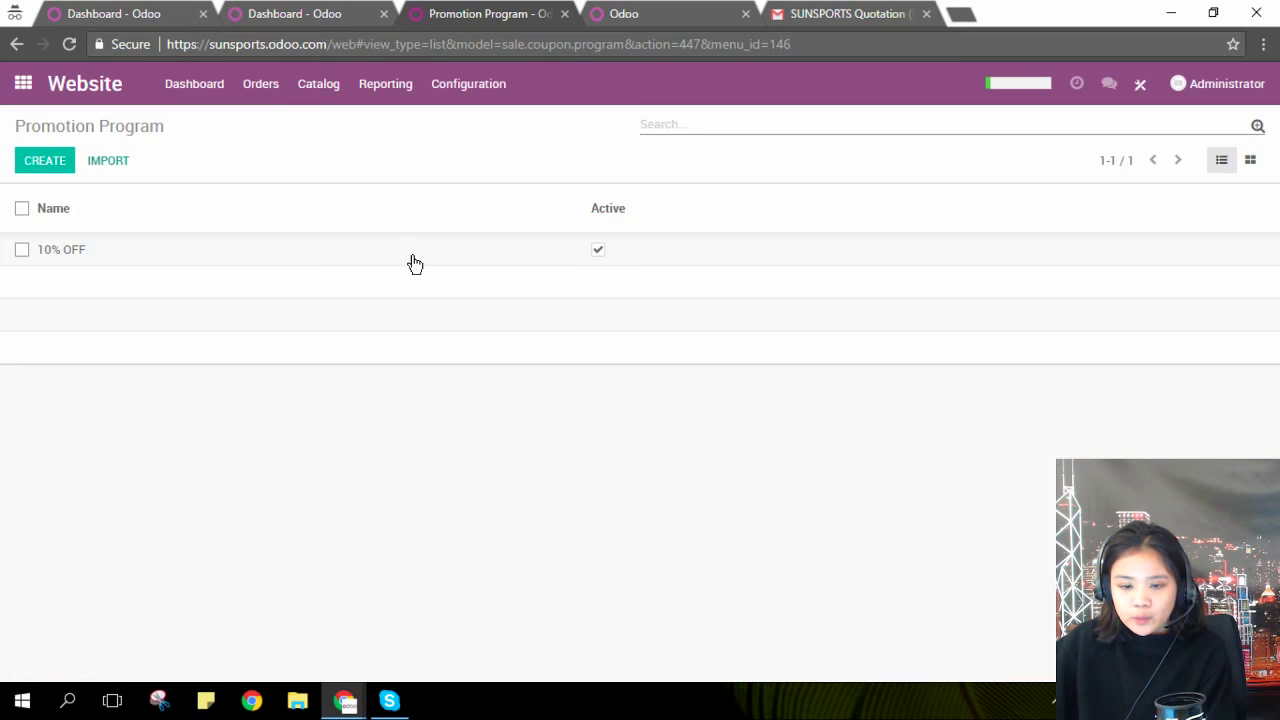
click(415, 263)
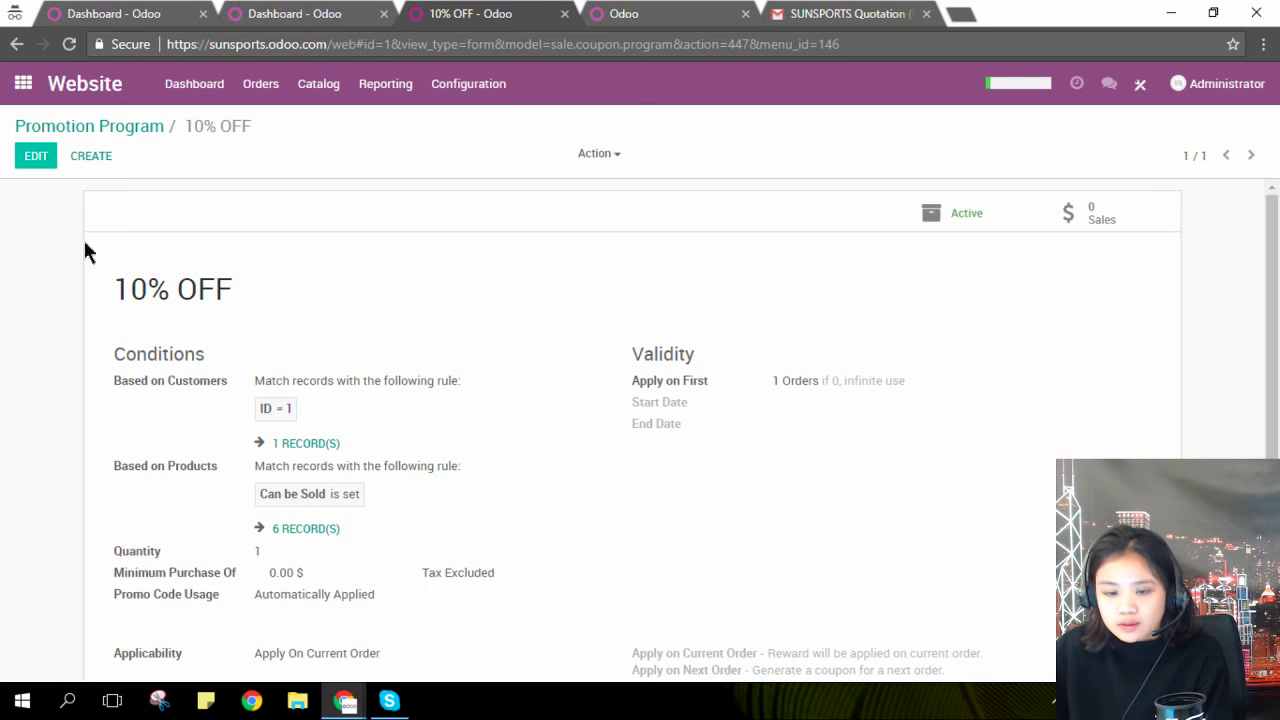
Open the 10% OFF promotion for editing, review its order limit and discount percentage, and save it
click(35, 157)
click(803, 401)
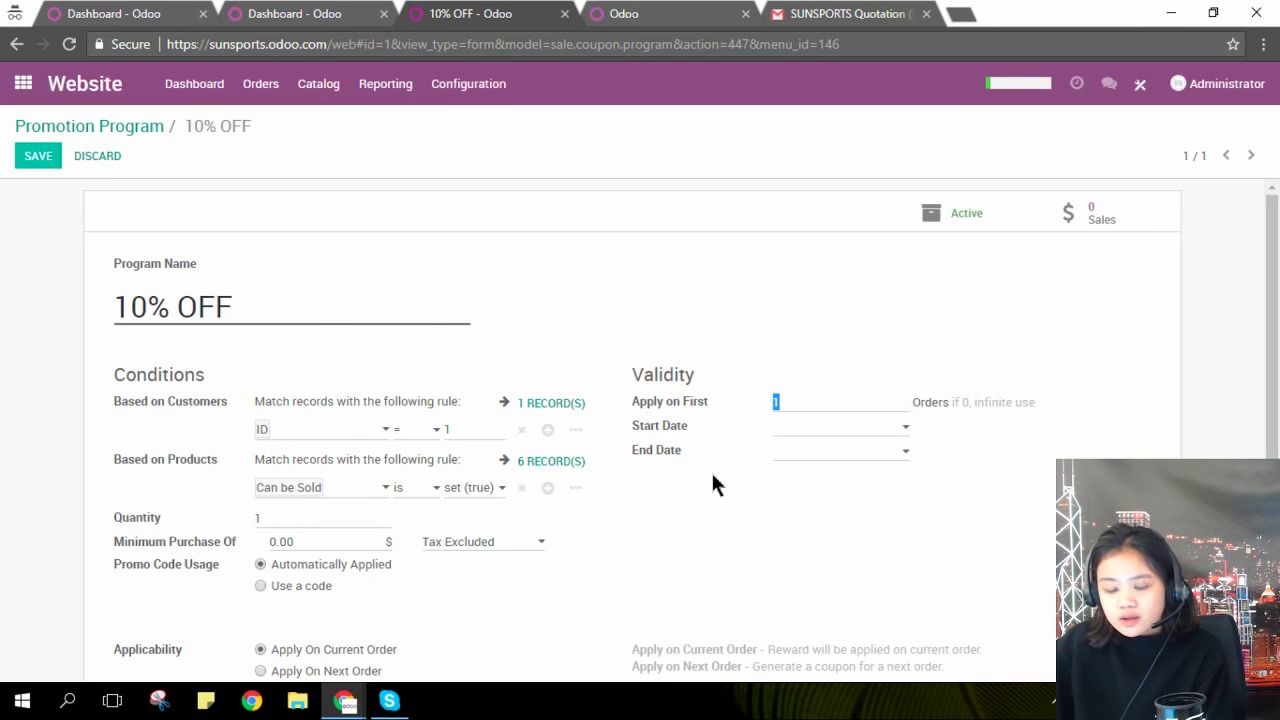
scroll(713, 480, down, 3)
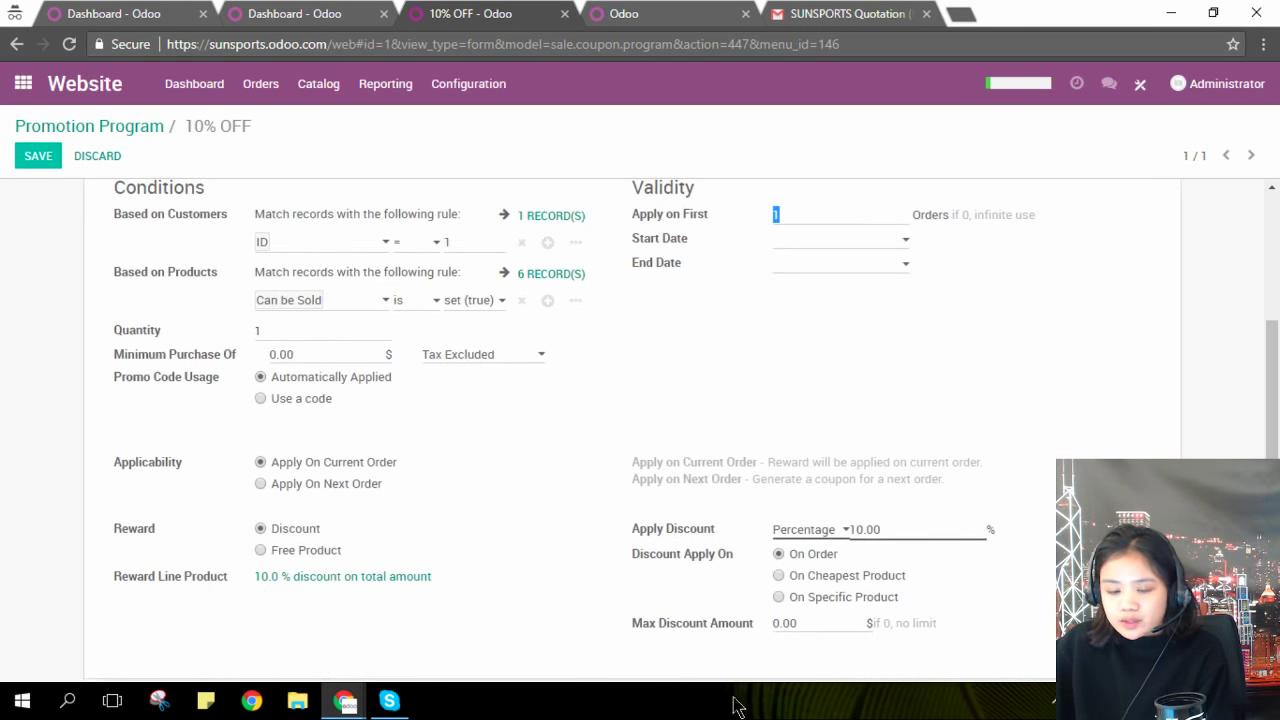
drag(892, 537, 825, 535)
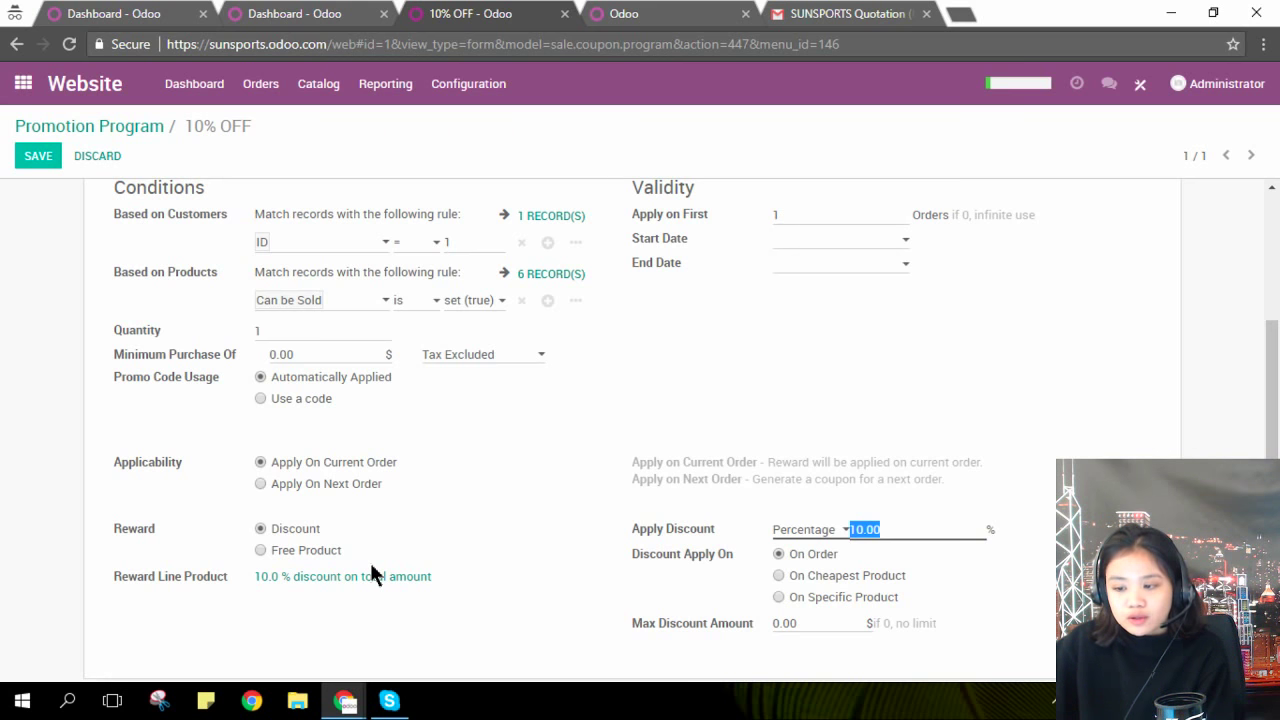
scroll(371, 575, up, 3)
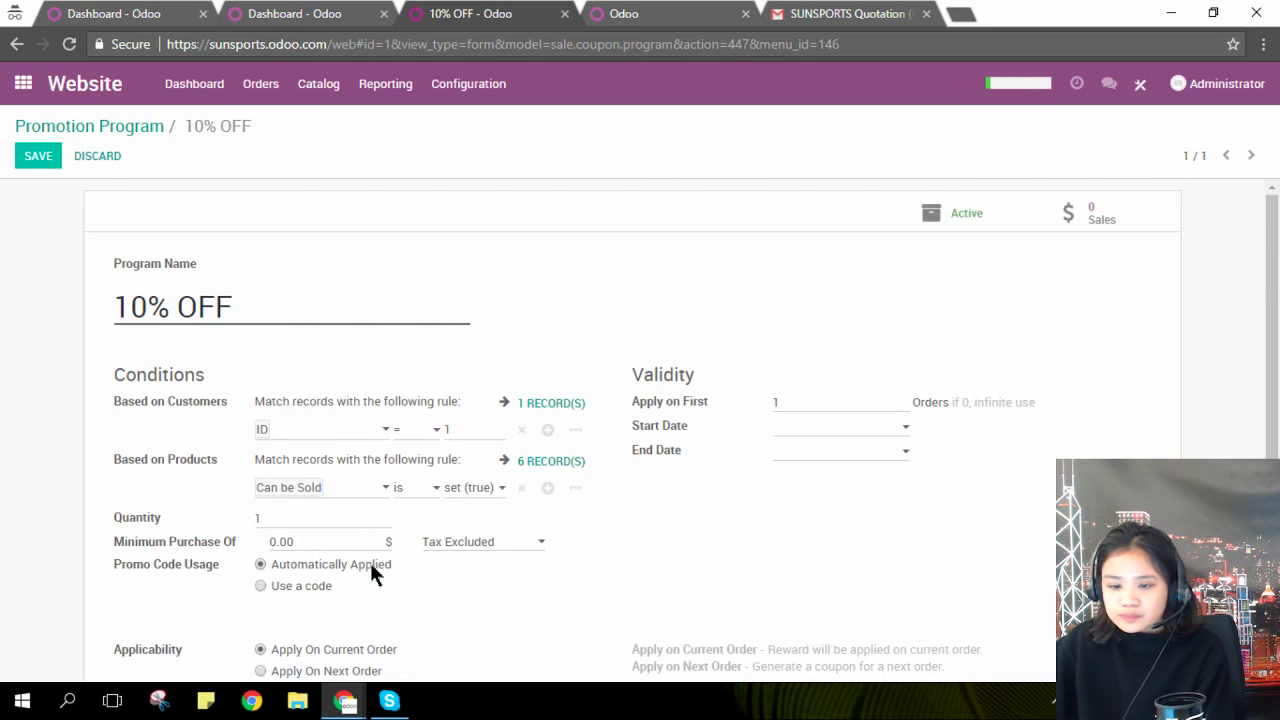
click(24, 160)
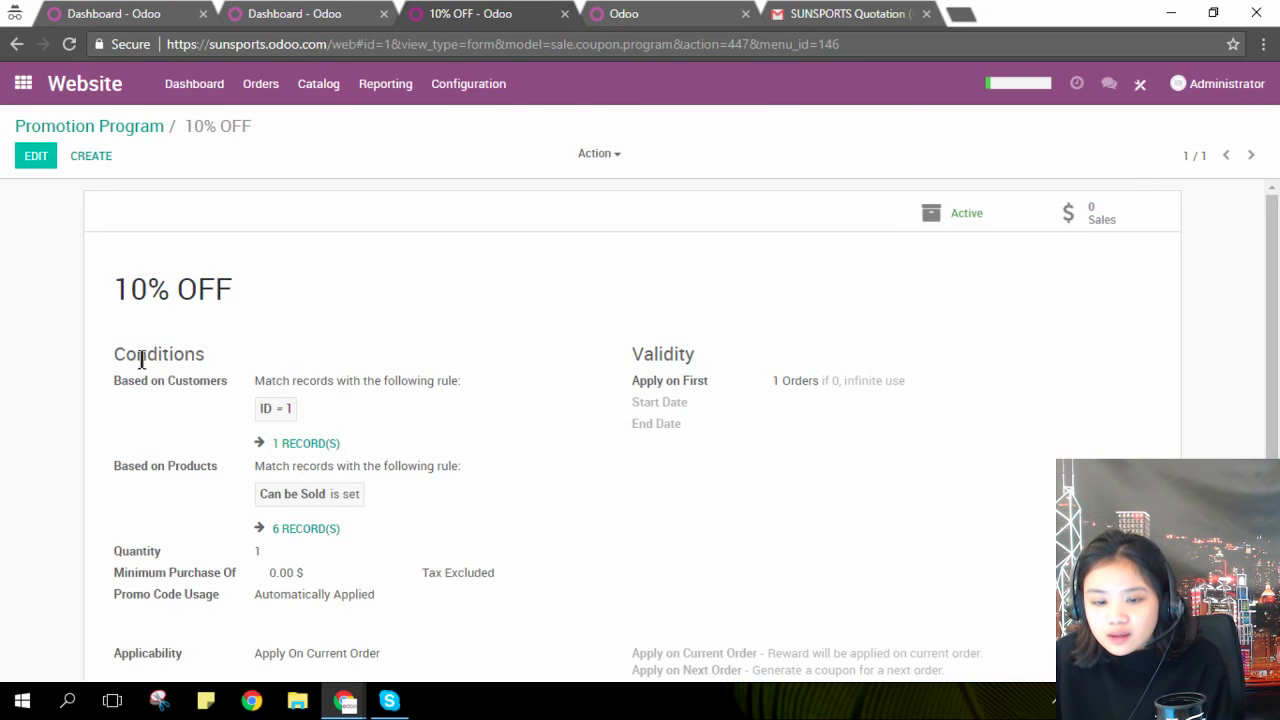
Check the Orange Dri-Fit Shirt's shop page in the other browser window and return to Odoo's app overview
click(22, 83)
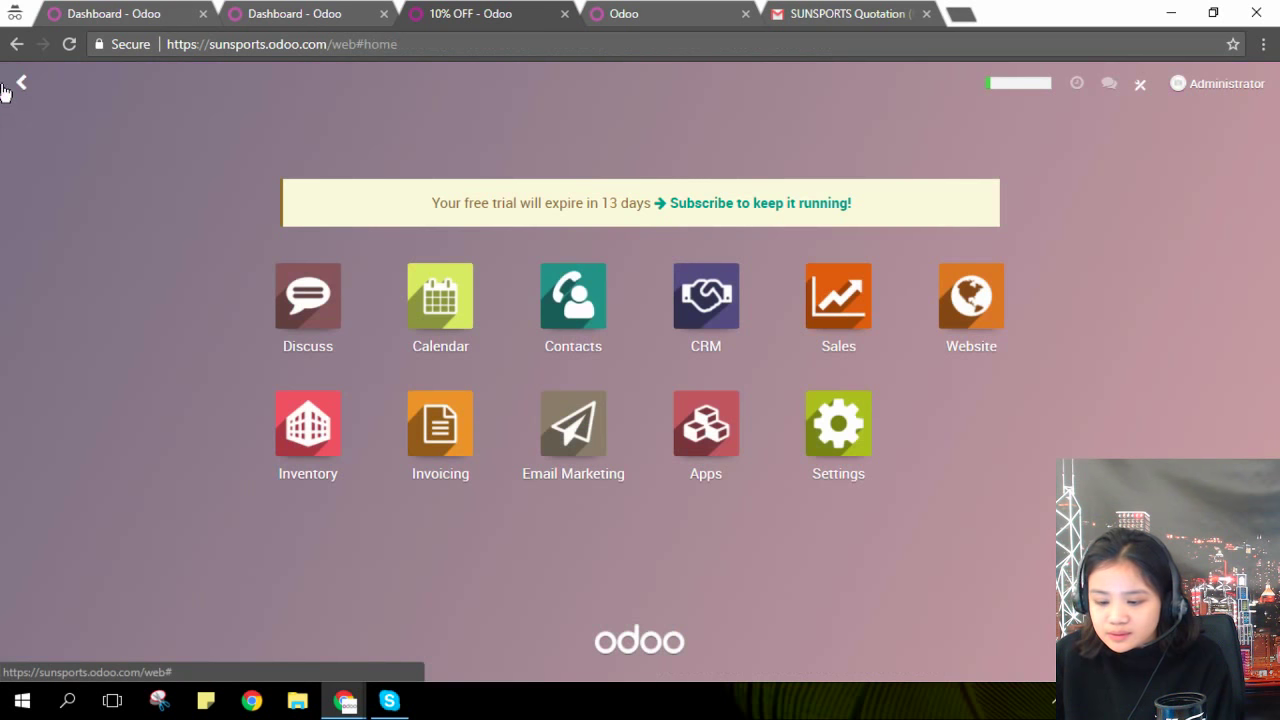
mouse_move(350, 703)
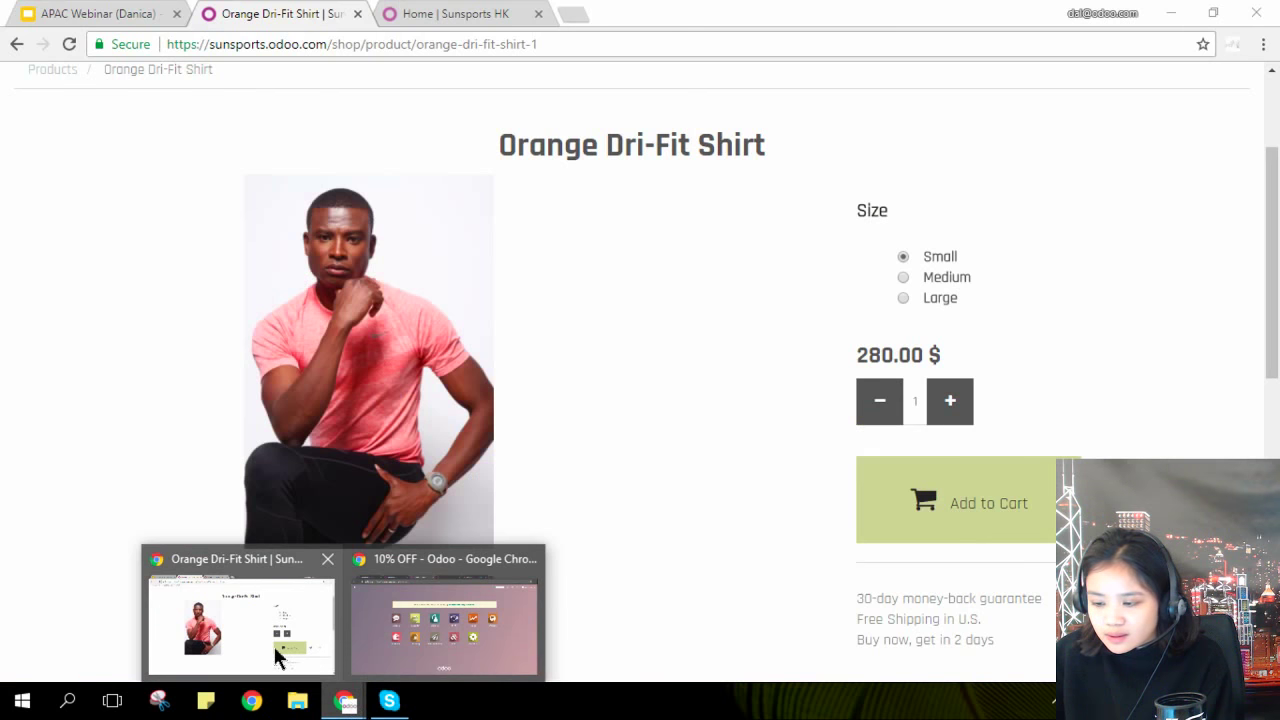
click(273, 643)
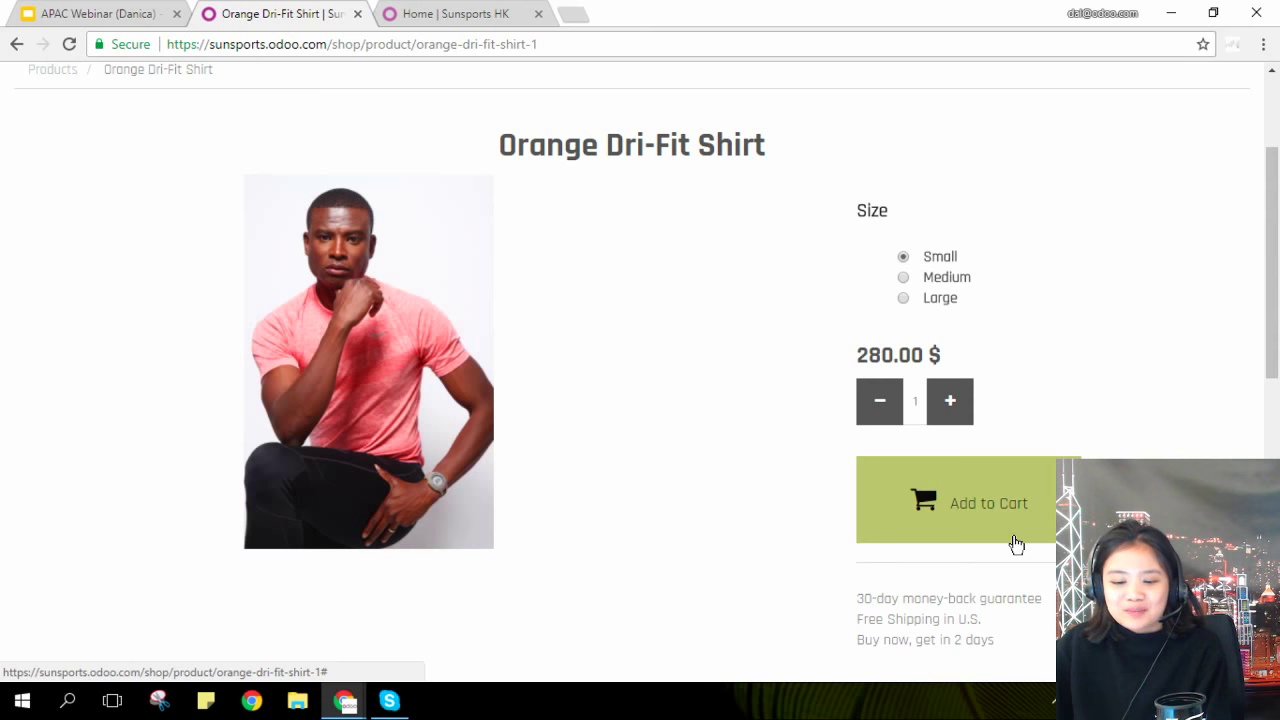
mouse_move(343, 700)
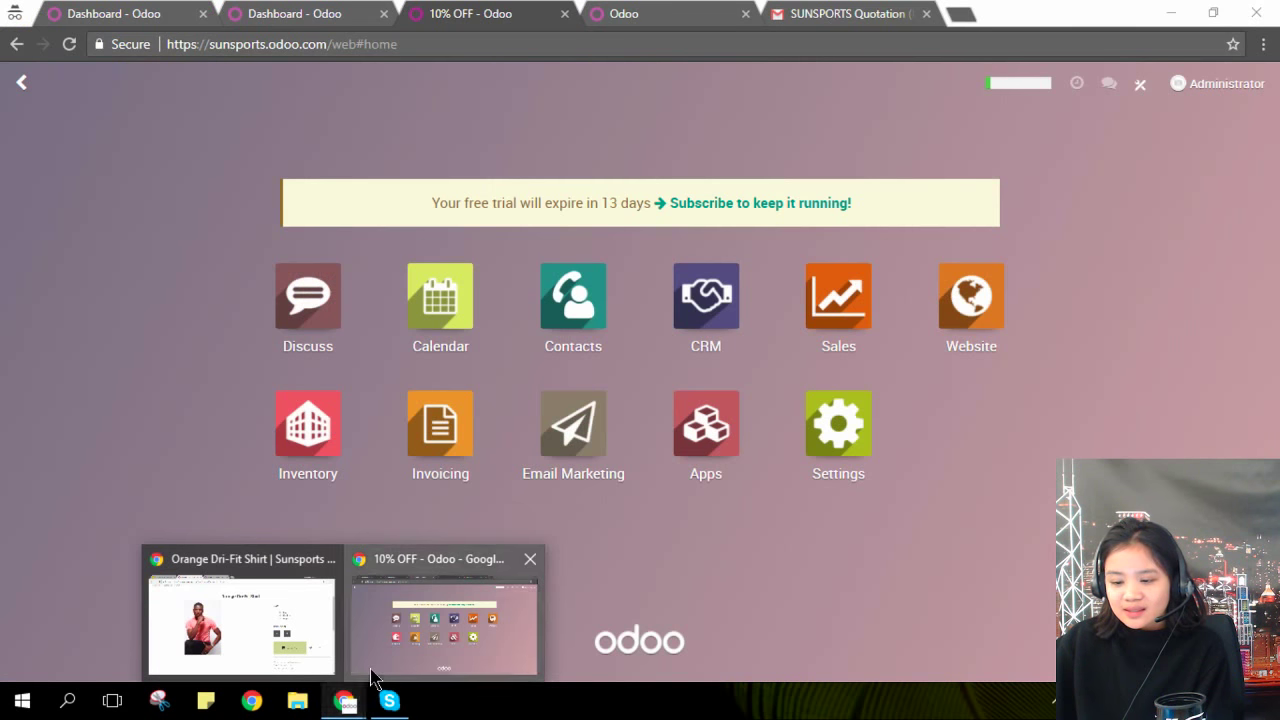
click(395, 662)
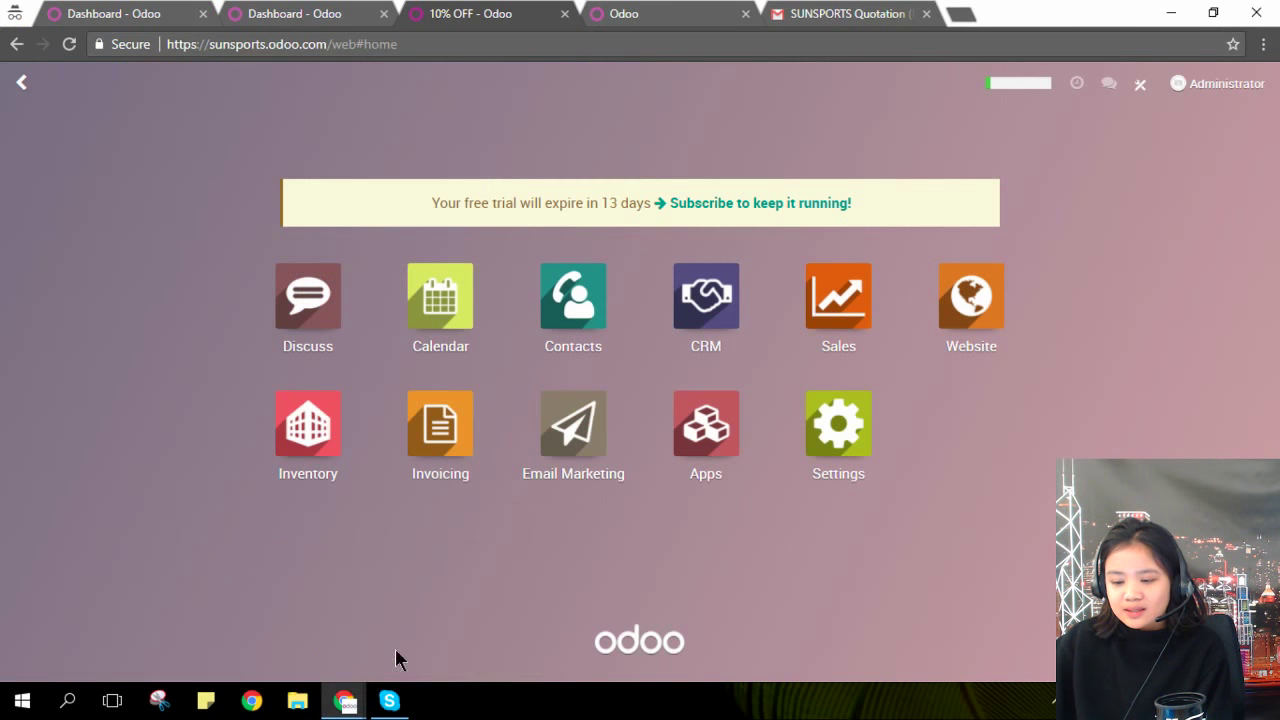
Create a new mass mailing in Email Marketing and apply the Odoo-branded event template with the "Register Now!" section
click(591, 464)
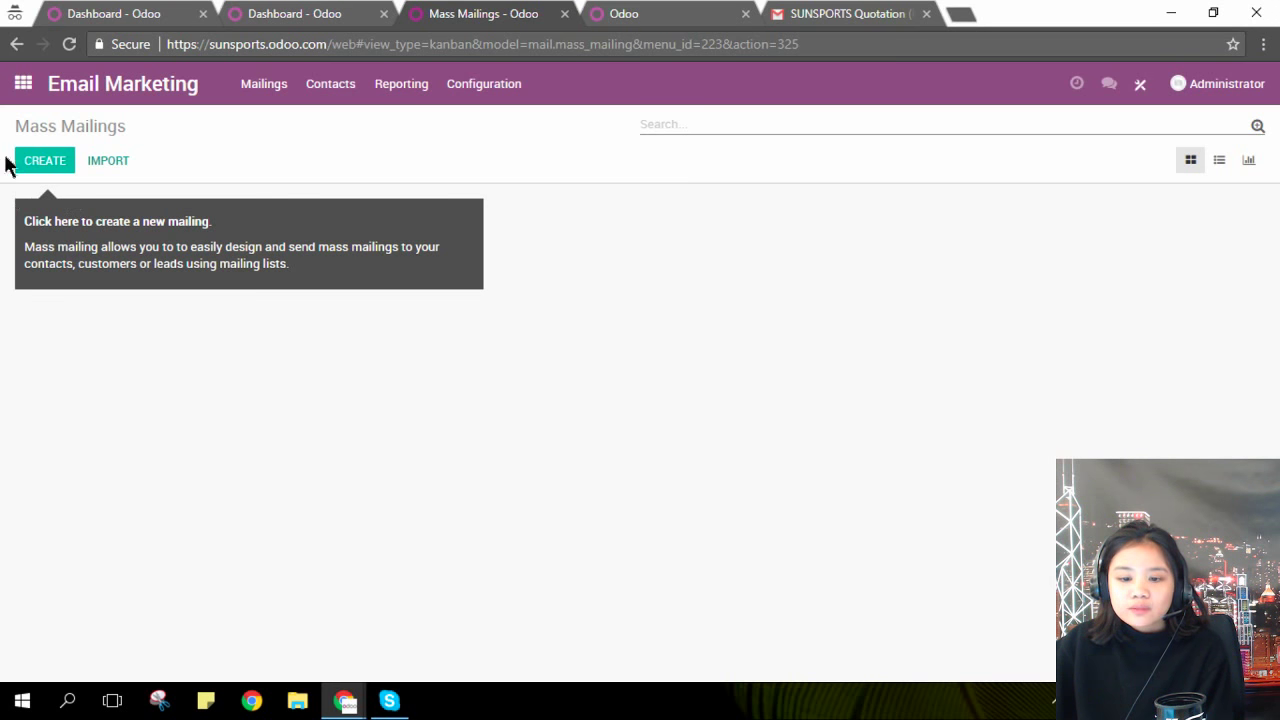
click(38, 161)
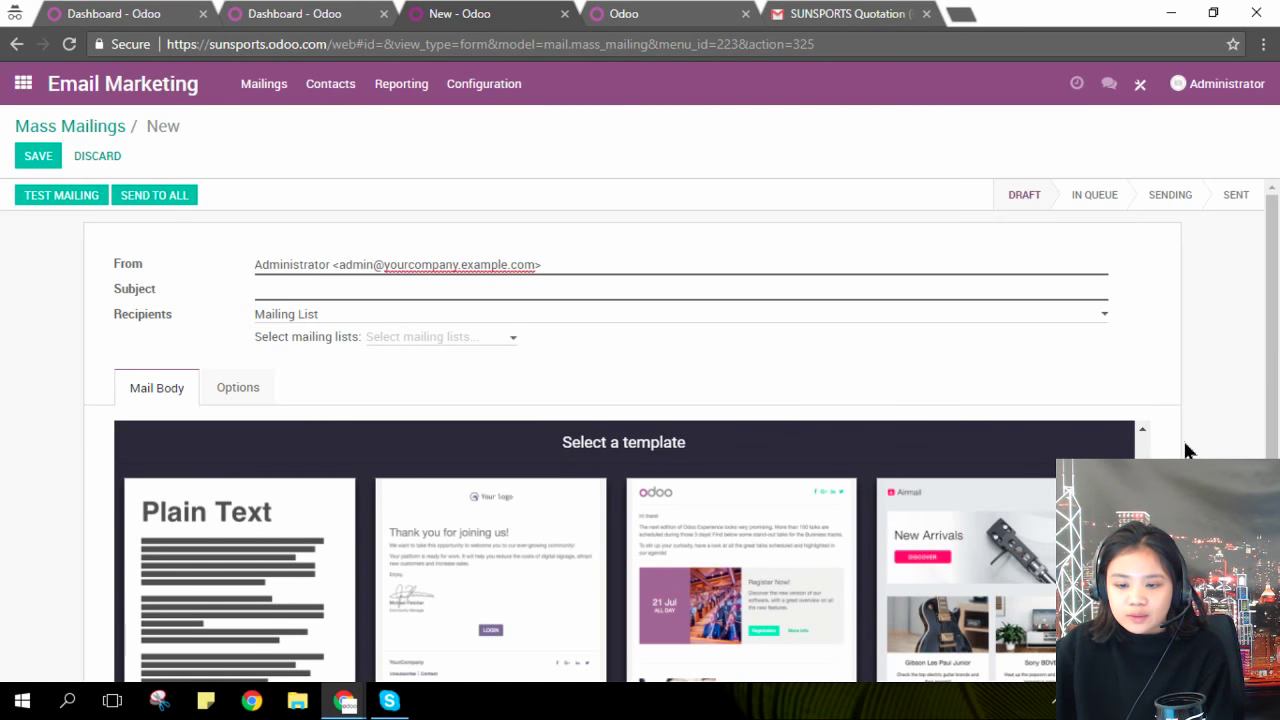
scroll(1185, 444, down, 1)
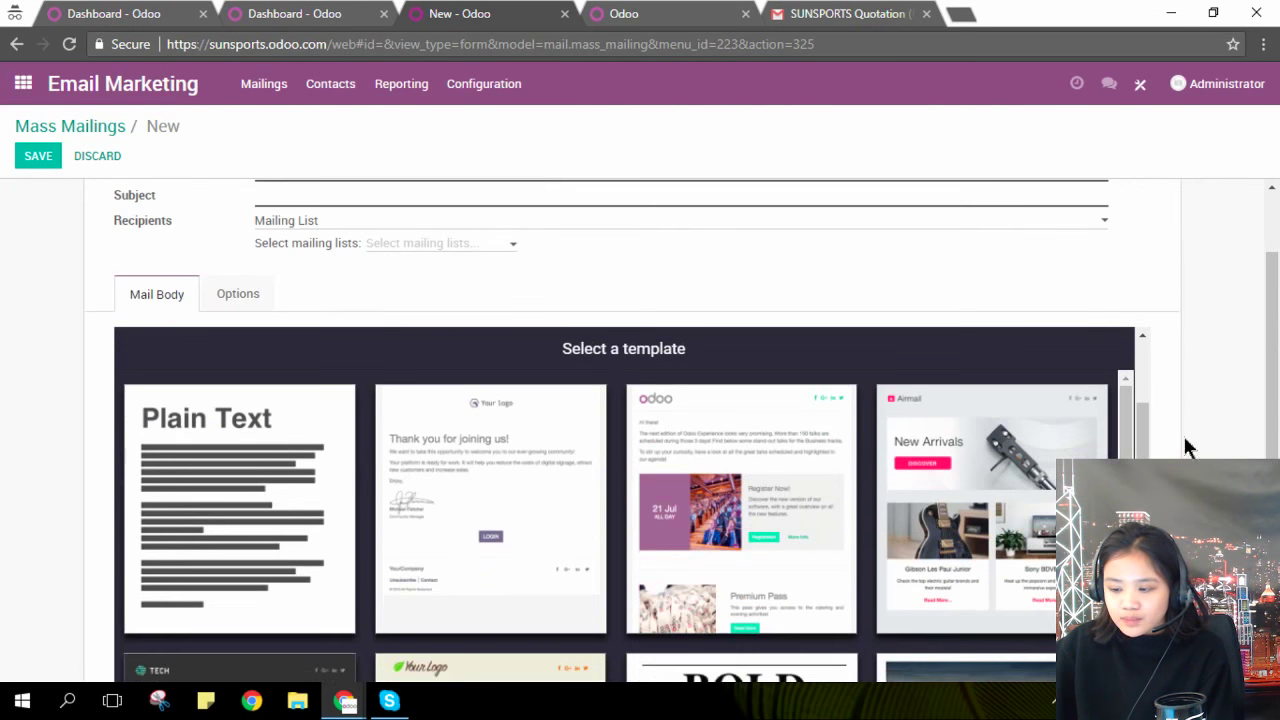
scroll(1185, 447, down, 2)
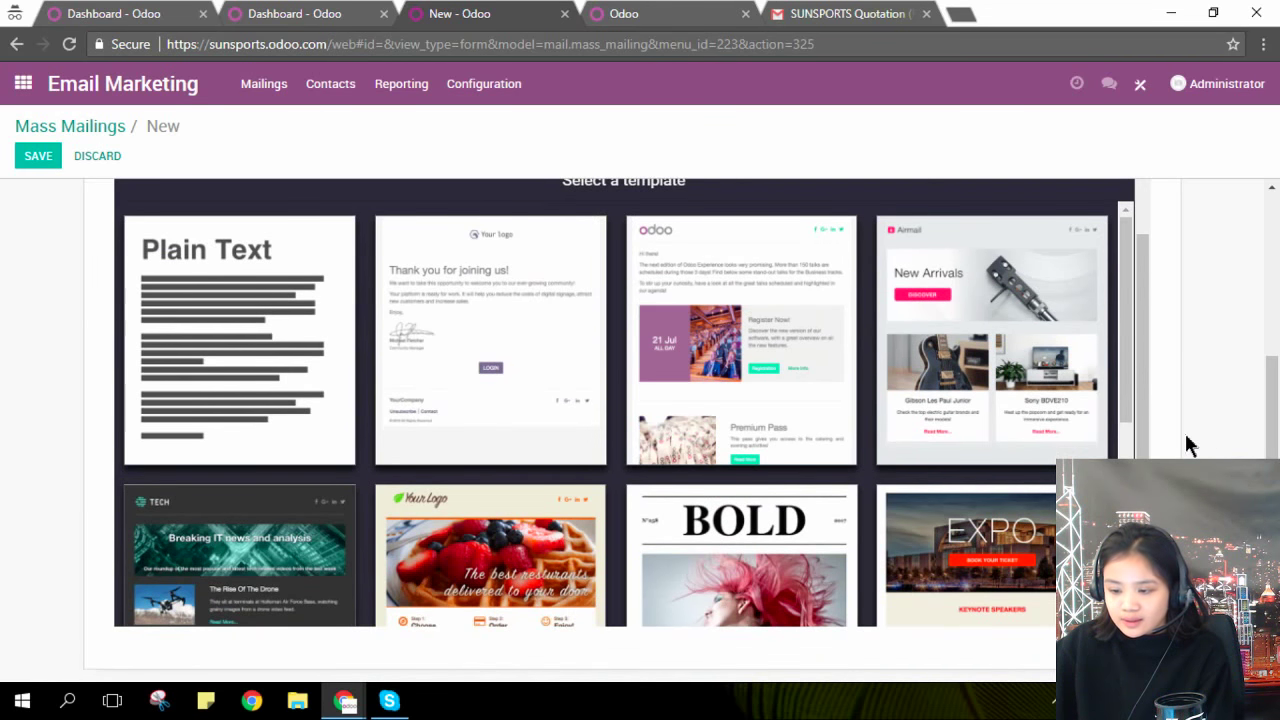
scroll(1118, 398, down, 2)
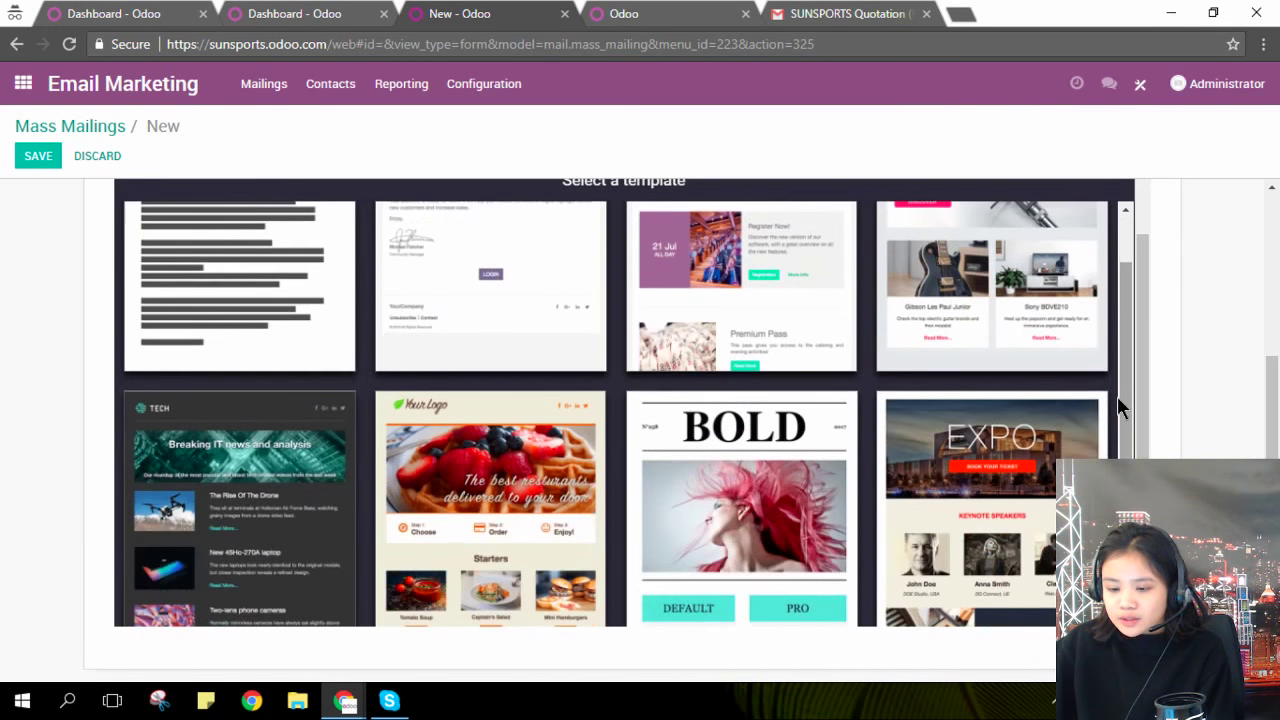
scroll(1118, 405, down, 2)
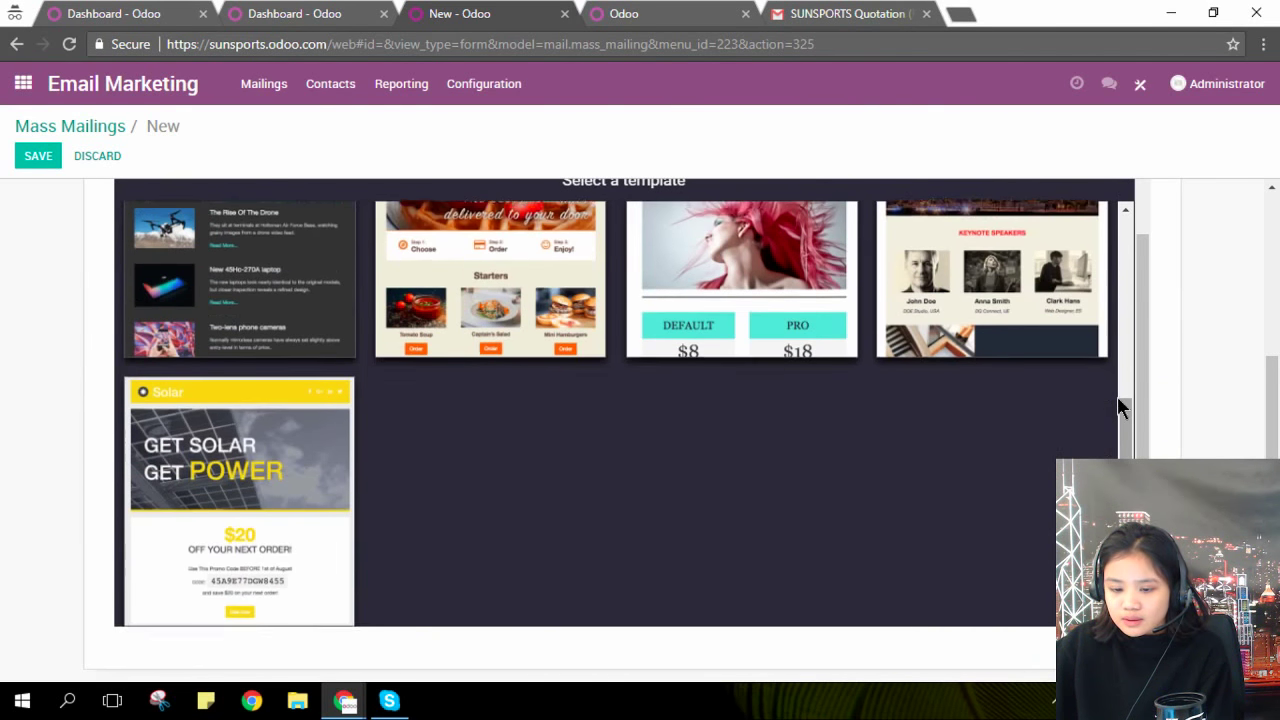
scroll(1118, 405, up, 4)
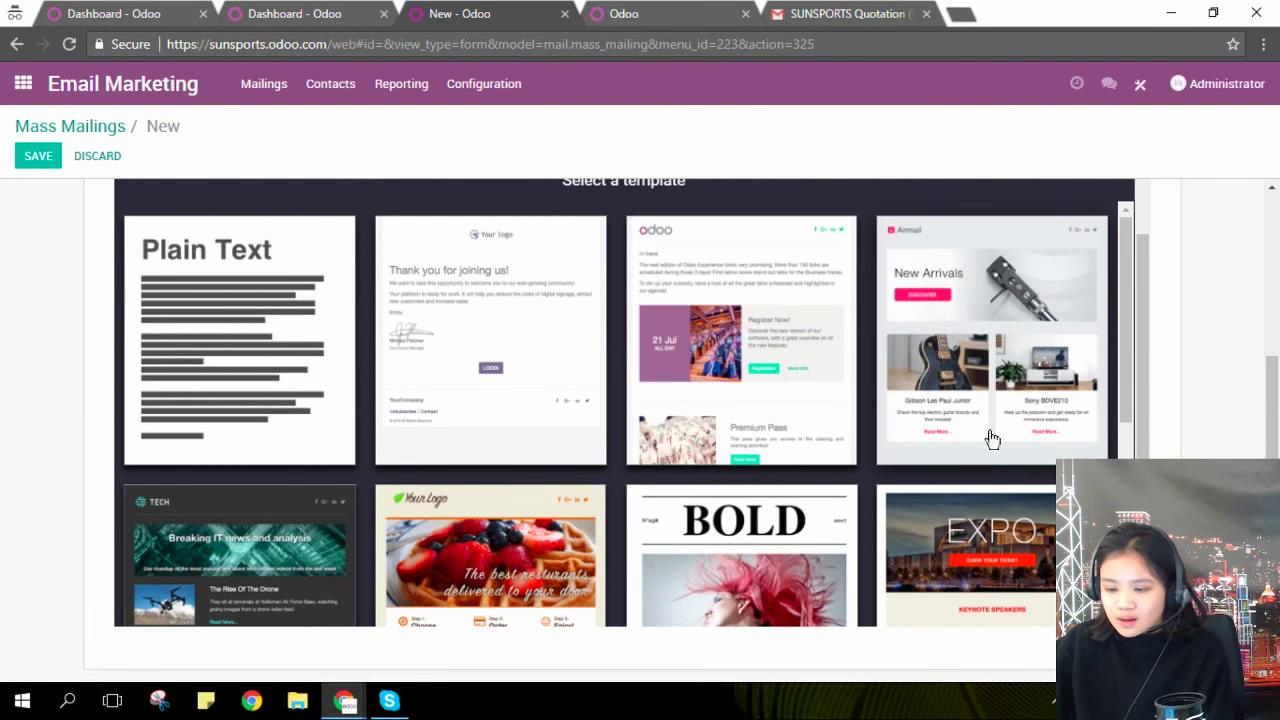
click(837, 381)
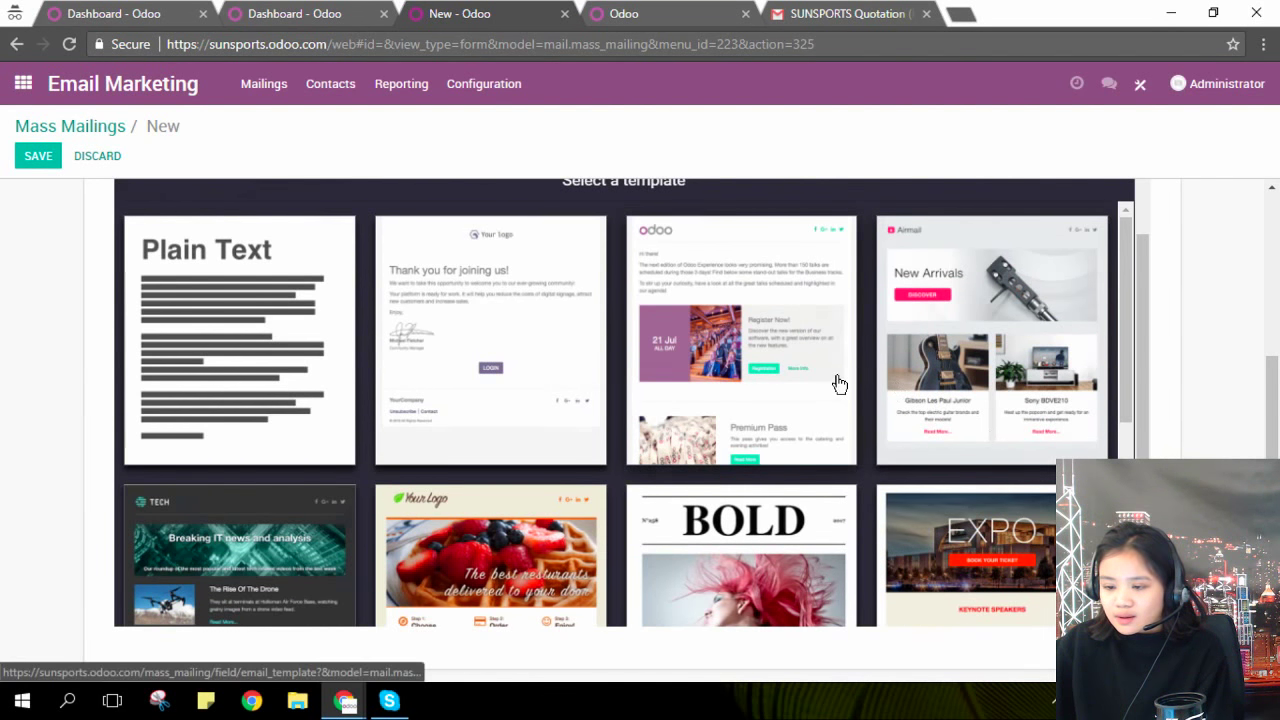
Examine the template's greeting, intro text and "Register Now!" section, along with the available header and body building blocks
scroll(1217, 414, up, 2)
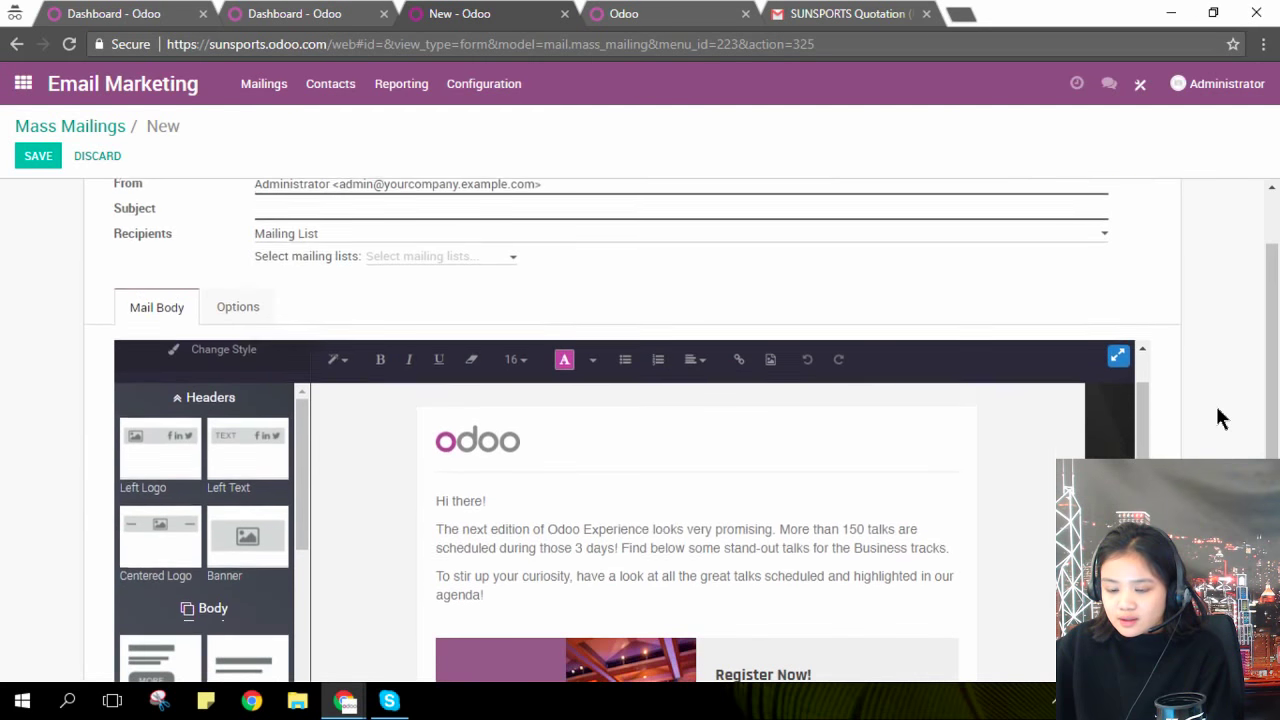
triple_click(698, 505)
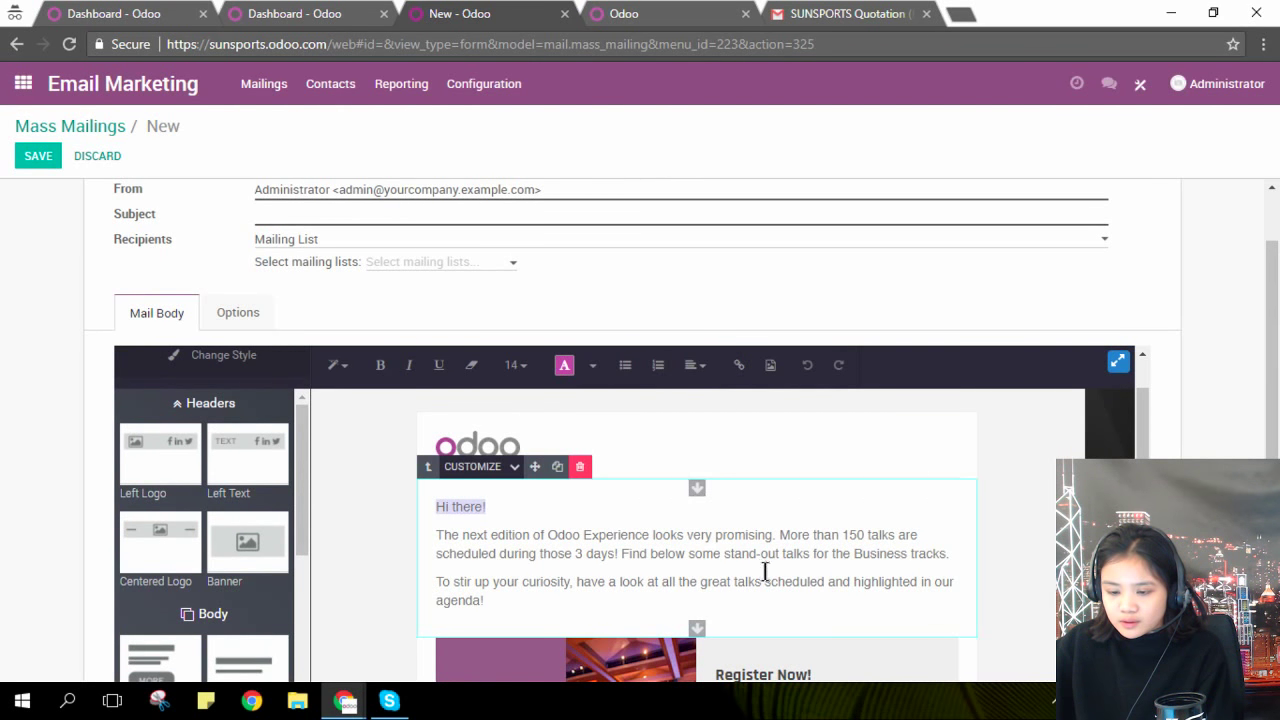
triple_click(720, 545)
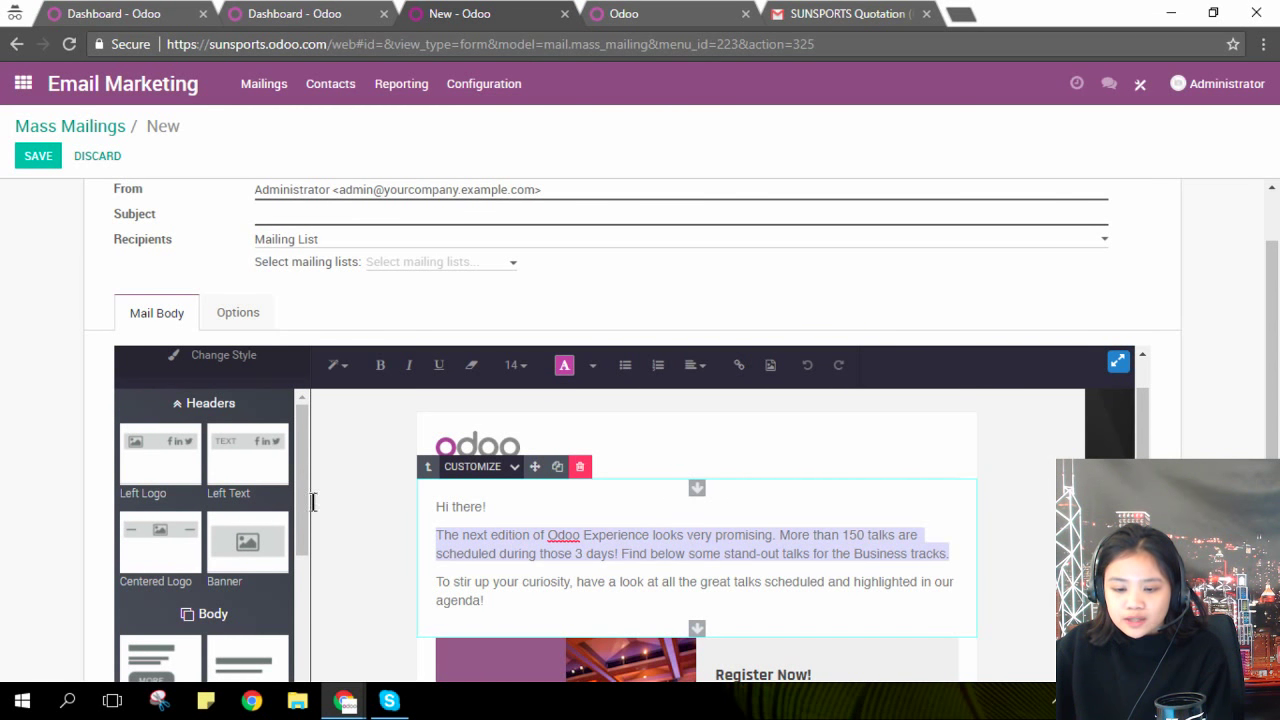
scroll(294, 502, down, 2)
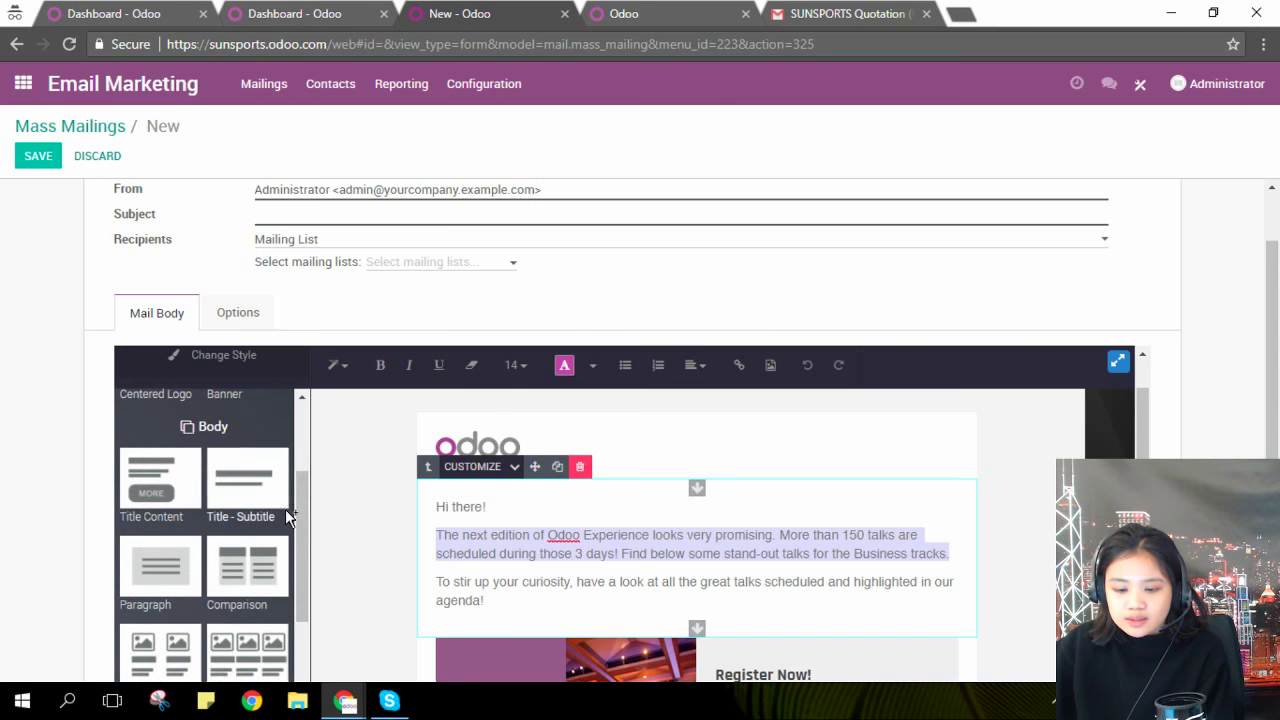
scroll(286, 512, down, 1)
scroll(409, 543, down, 1)
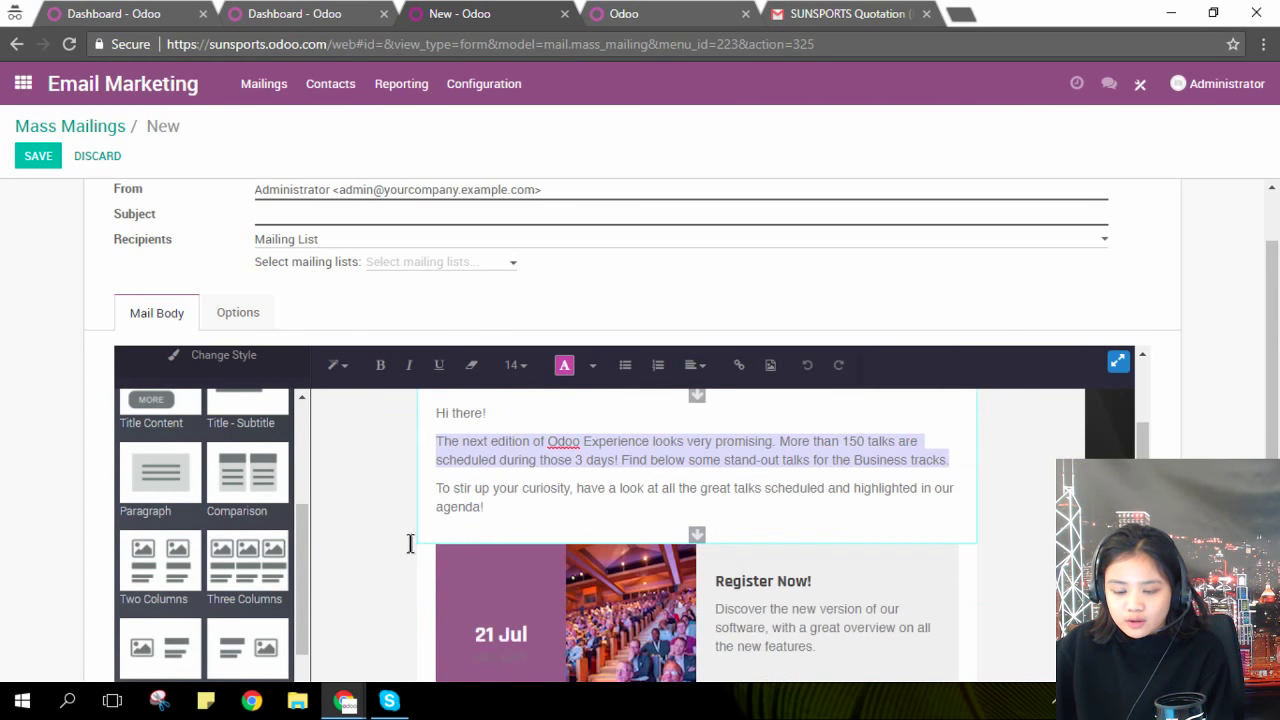
scroll(294, 536, down, 2)
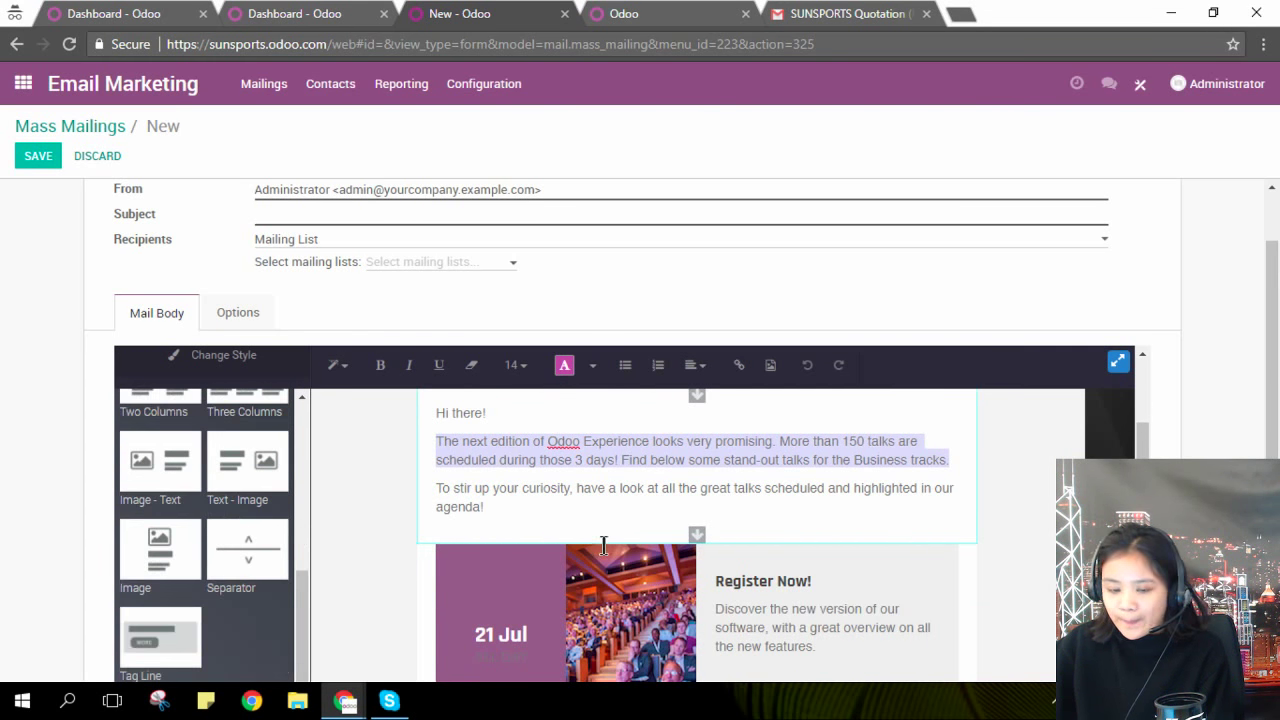
scroll(541, 561, down, 1)
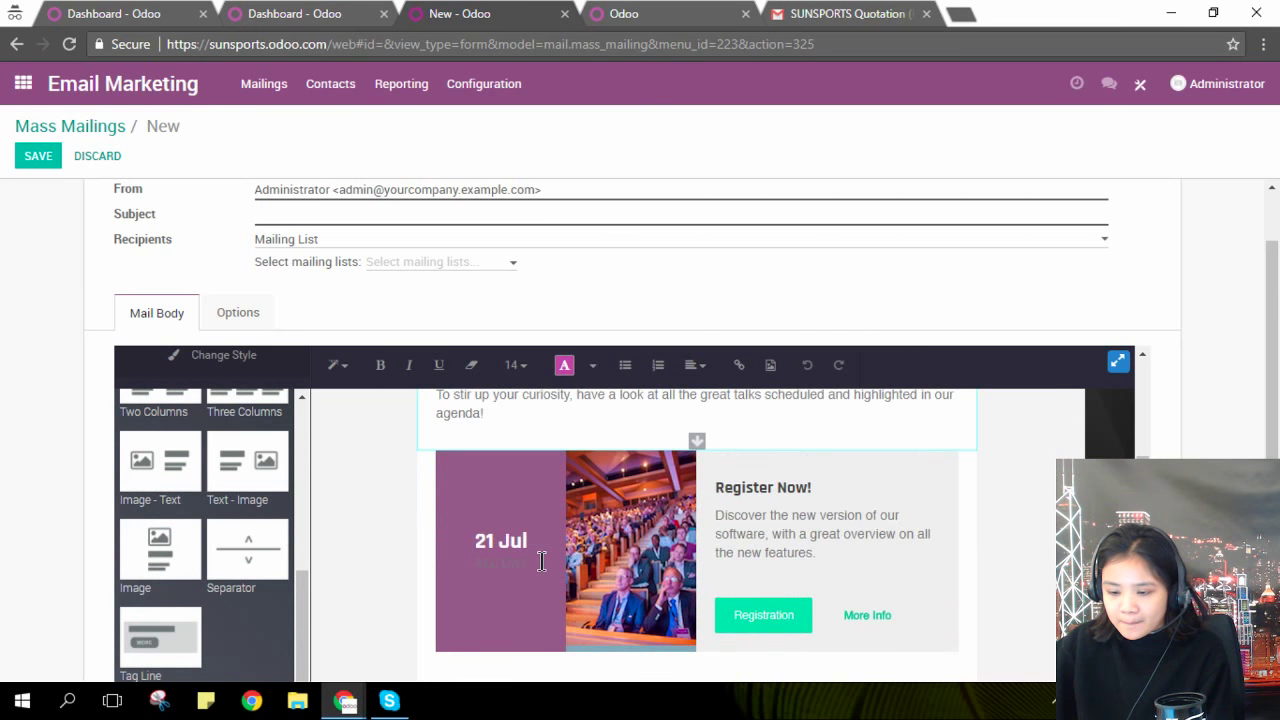
scroll(541, 561, up, 1)
Delete the "Register Now!" text column, the date column and the event photo from the mail body
triple_click(906, 603)
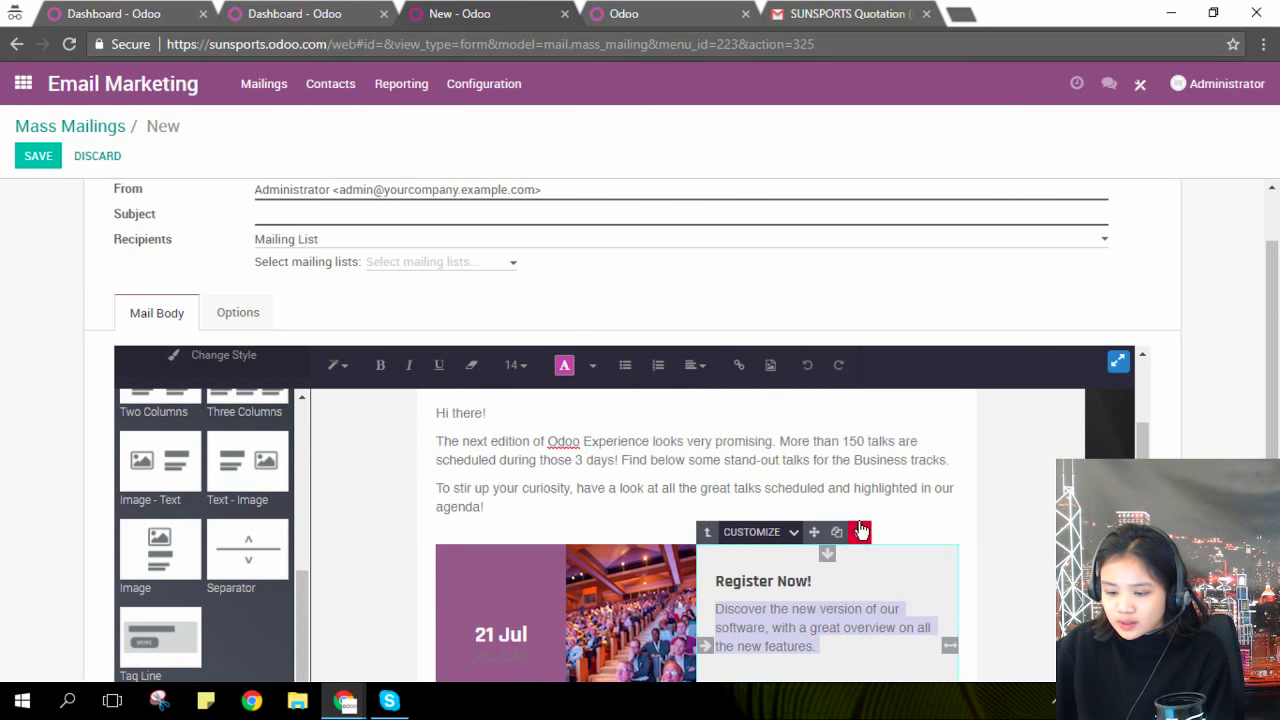
click(861, 531)
click(595, 519)
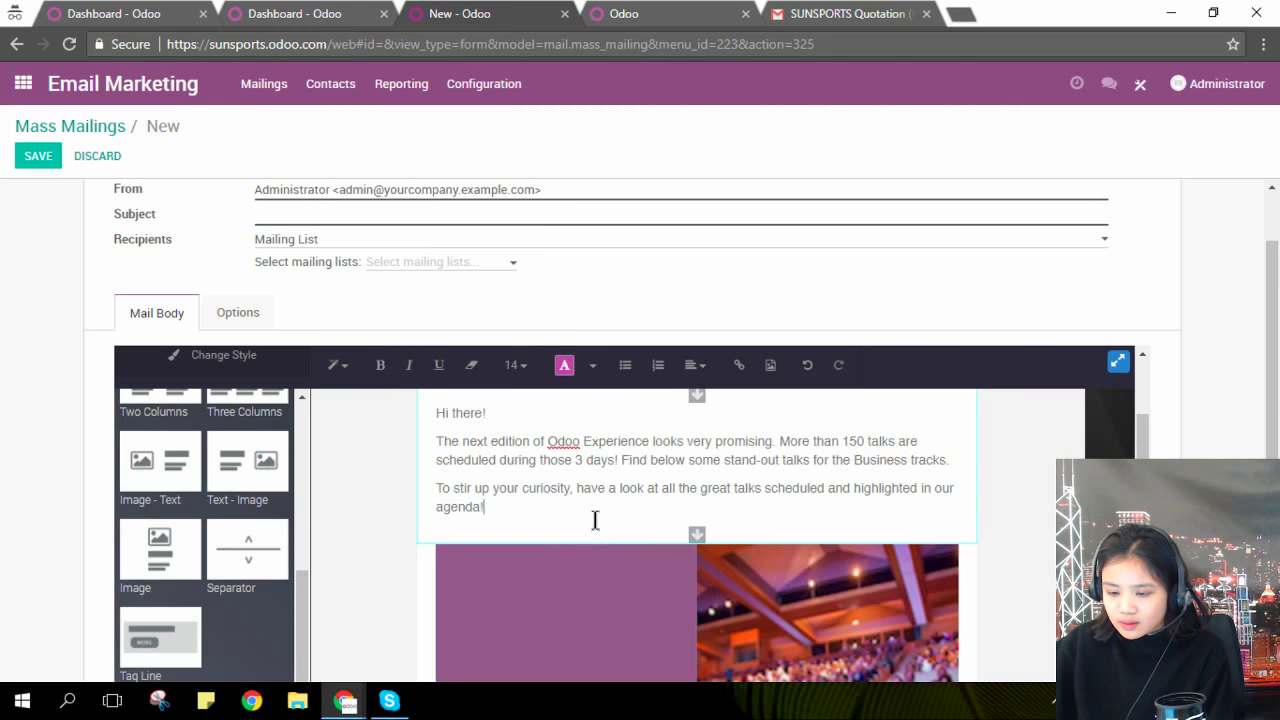
click(595, 531)
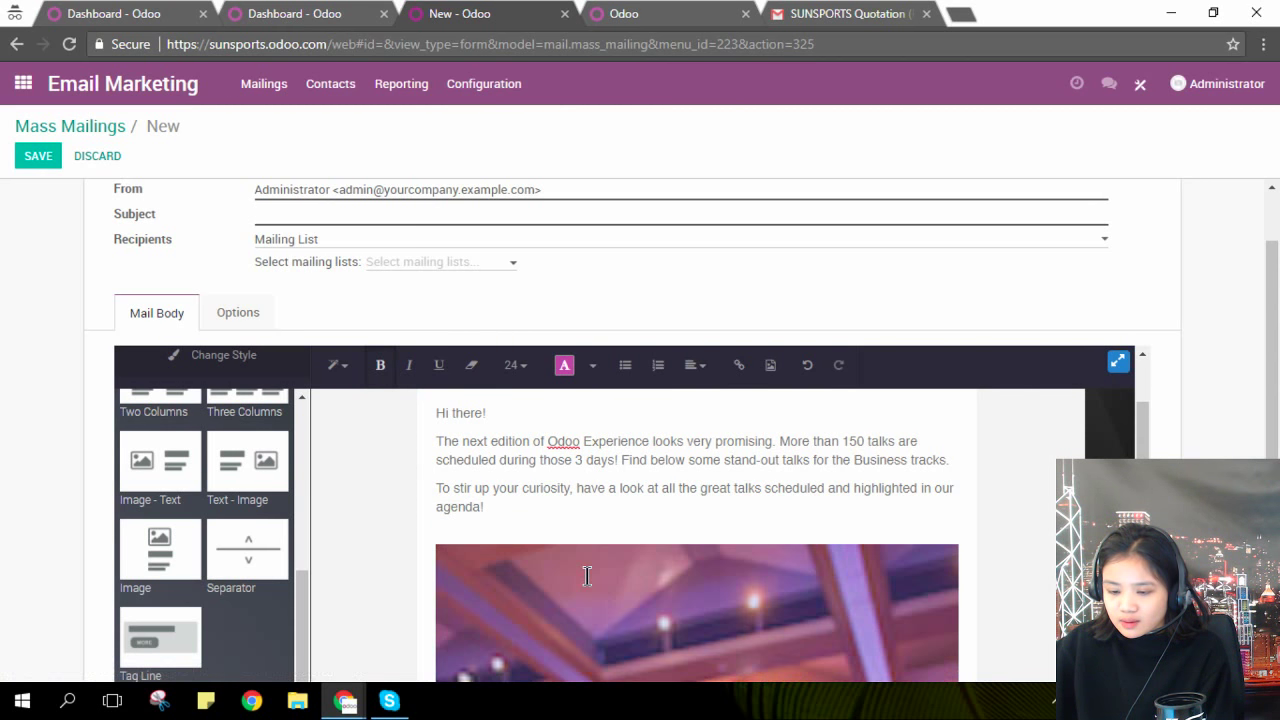
click(586, 570)
click(555, 534)
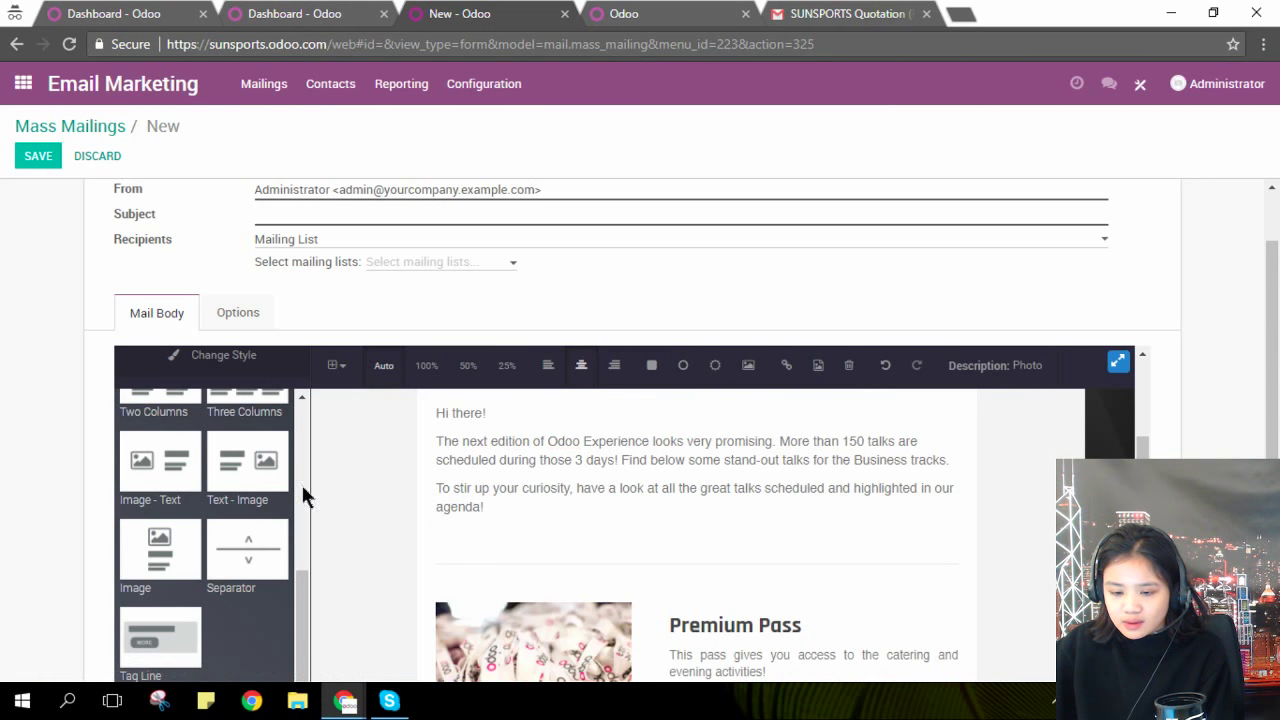
Try to insert a Text - Image block above the Premium Pass section of the mail body
drag(247, 462, 712, 584)
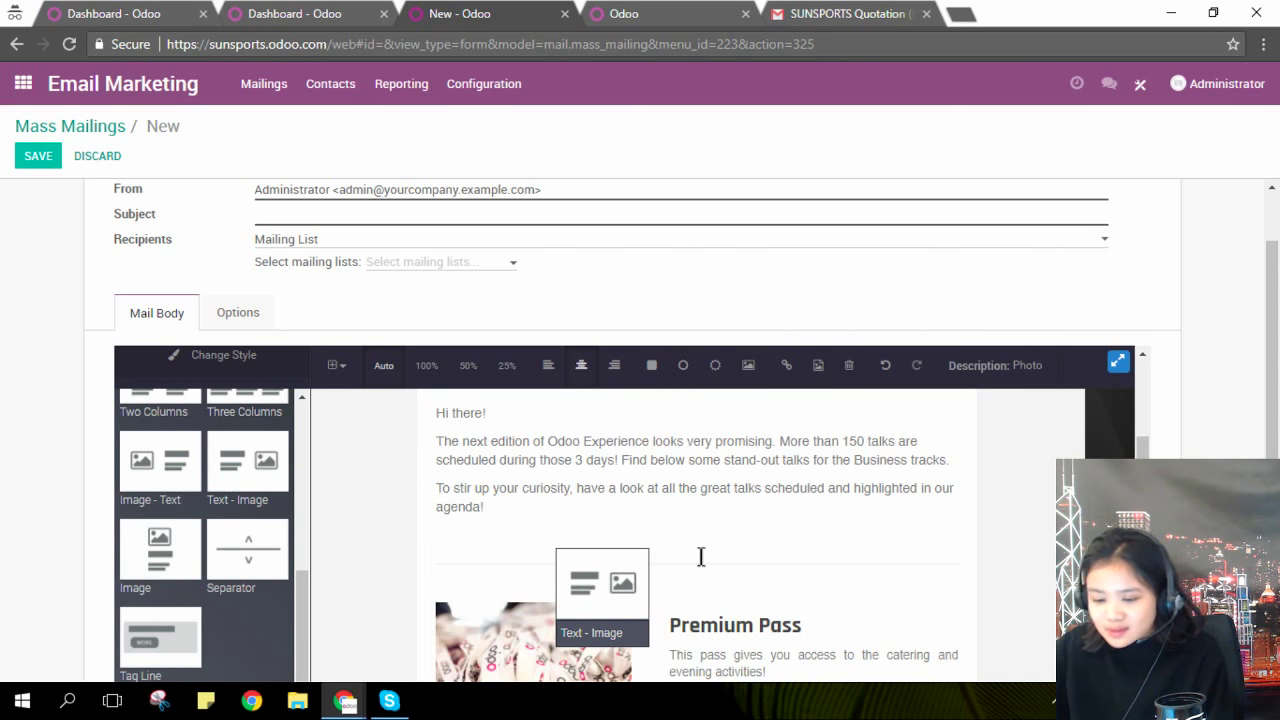
scroll(699, 473, down, 2)
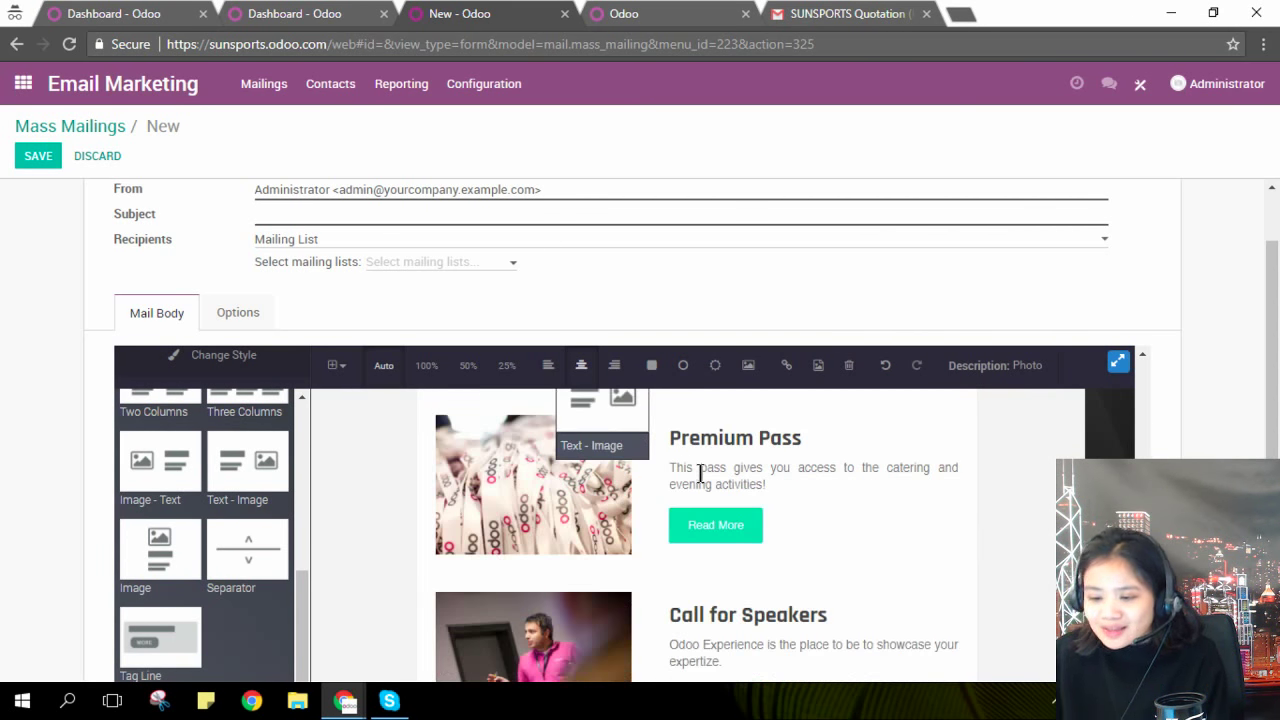
scroll(699, 473, up, 2)
Reload the mailing page without saving the changes and apply the Odoo-branded event template again
right_click(1150, 288)
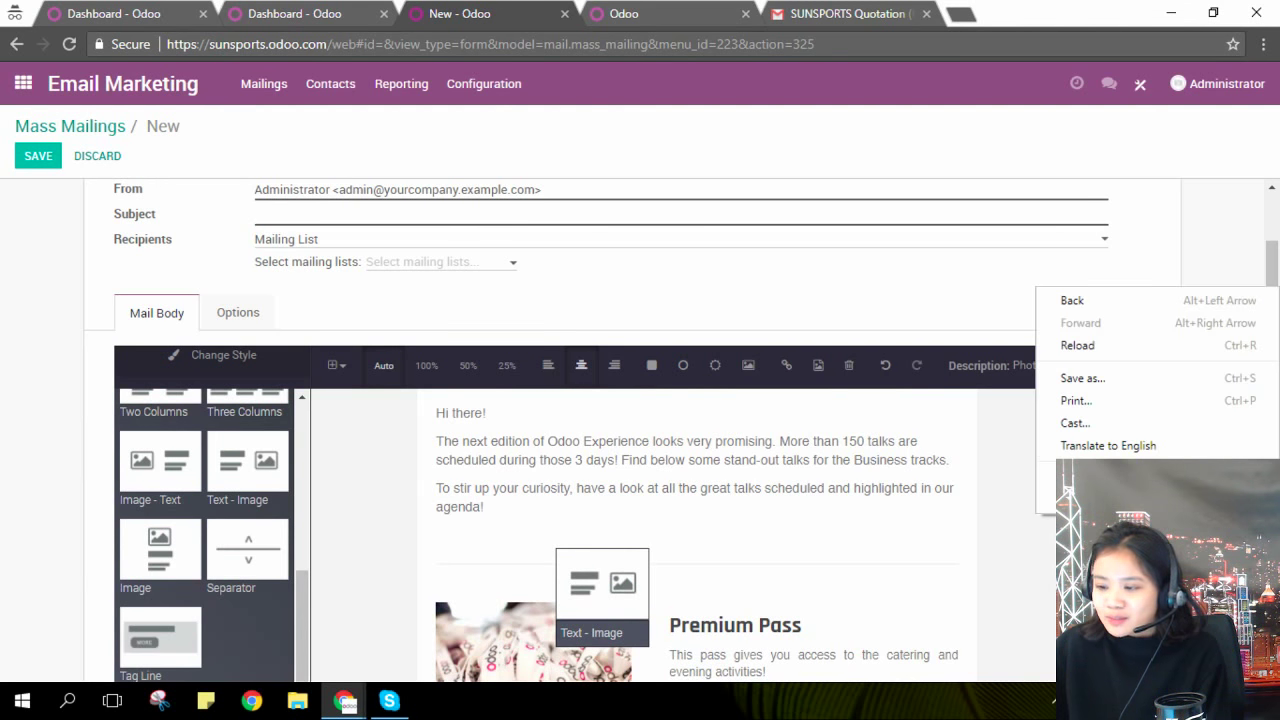
click(1157, 340)
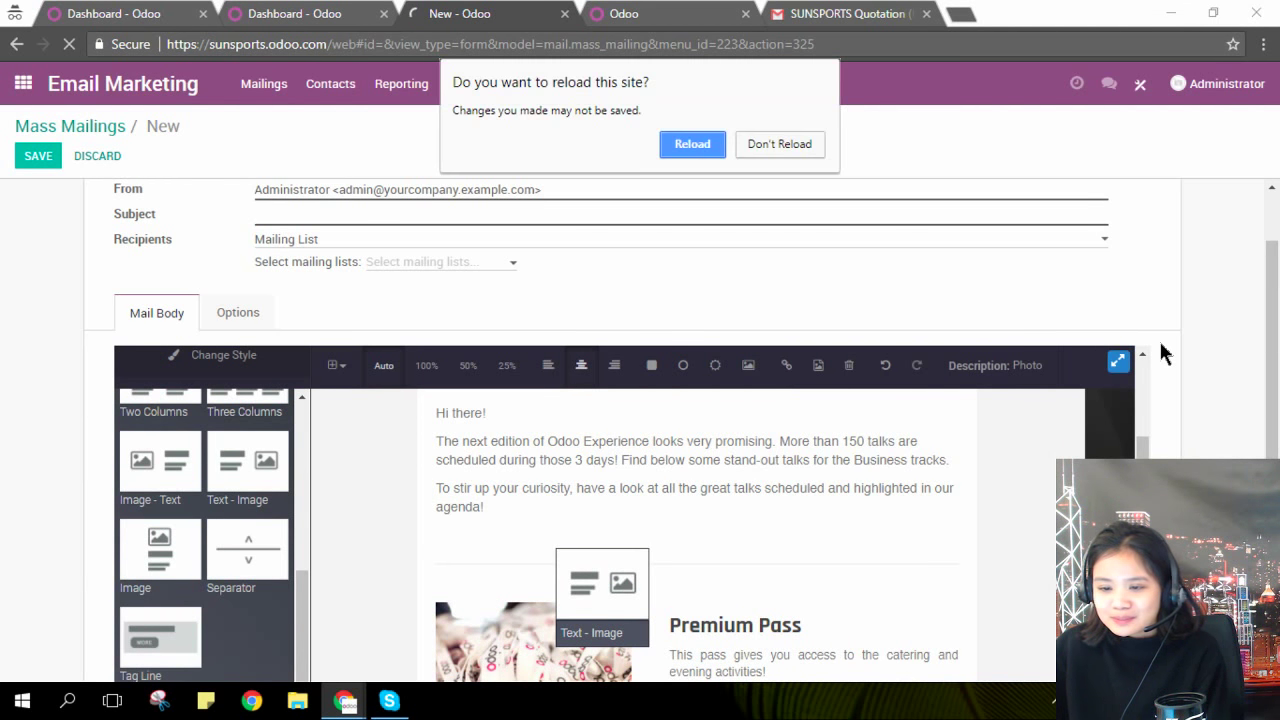
click(699, 146)
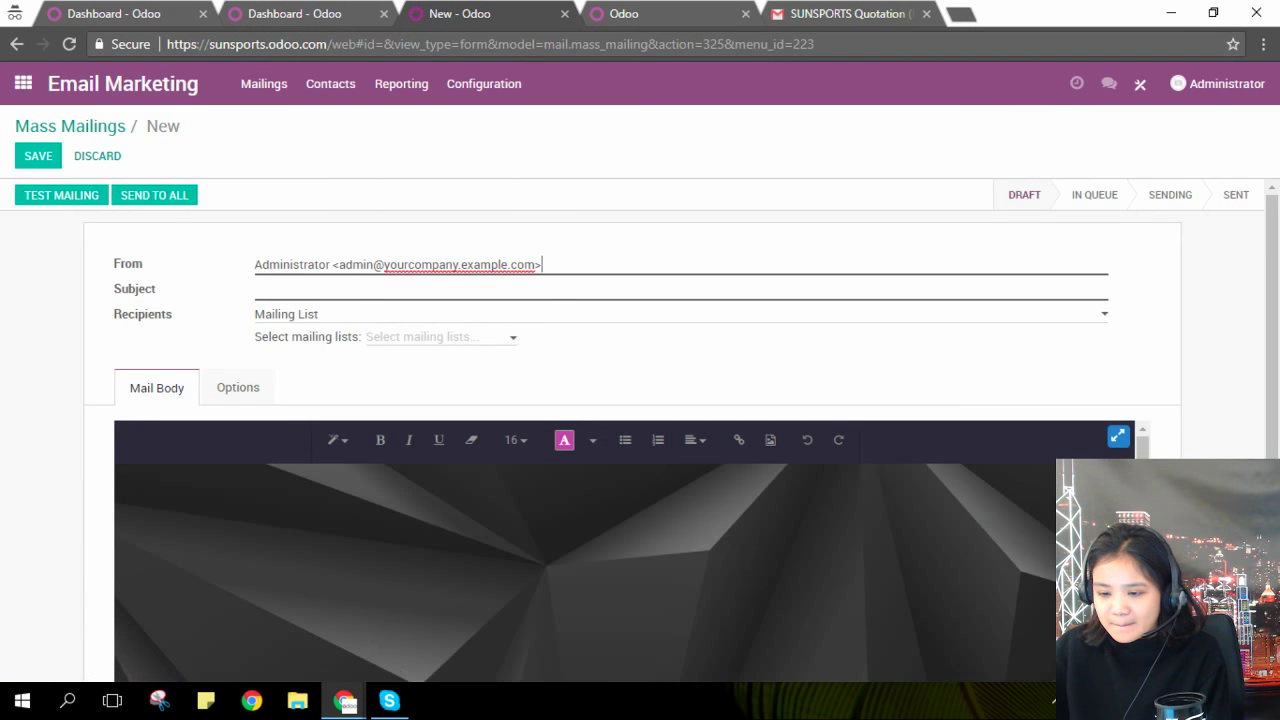
scroll(1238, 450, down, 2)
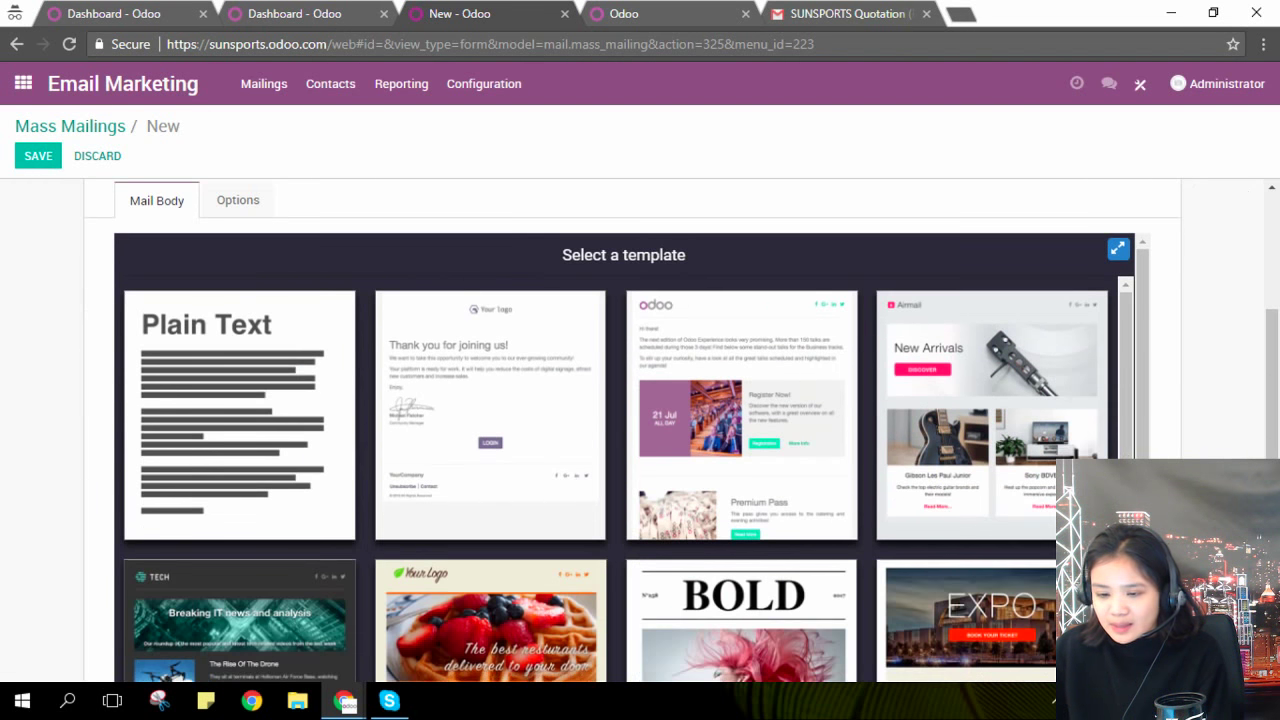
click(735, 420)
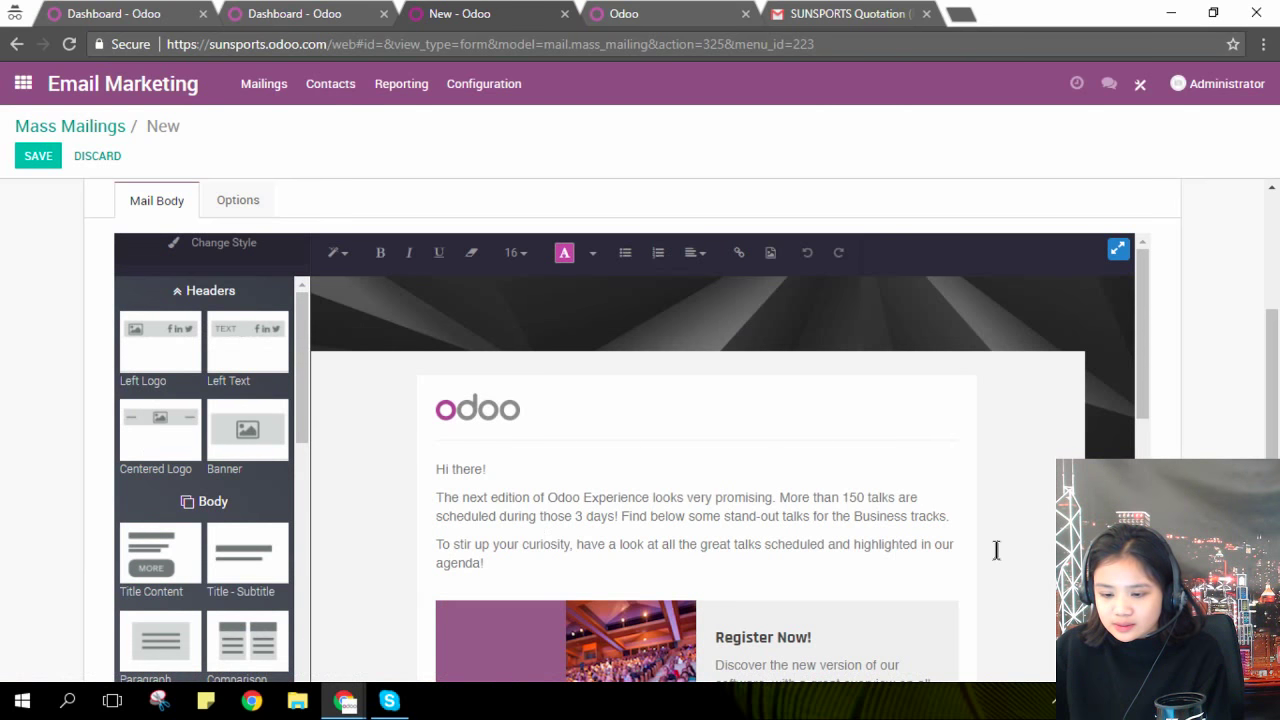
Insert a Banner block between the intro text and the "Register Now!" section
scroll(997, 549, down, 2)
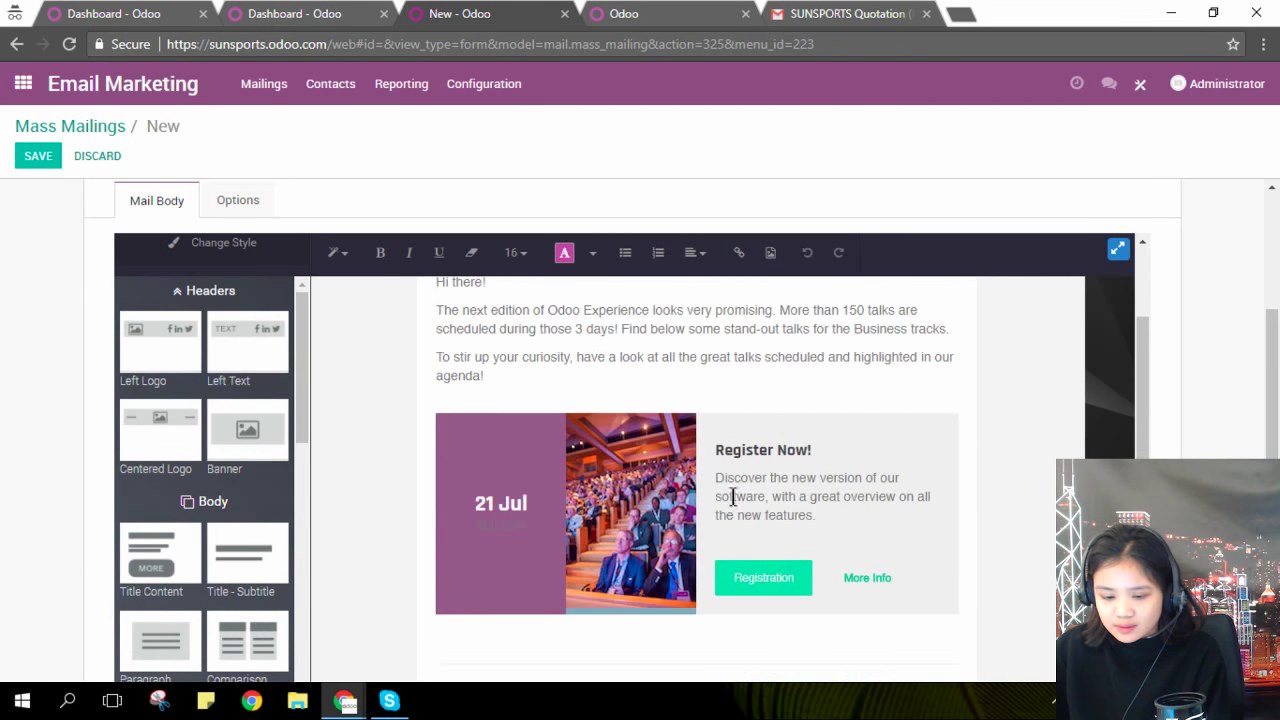
drag(247, 430, 754, 474)
click(752, 474)
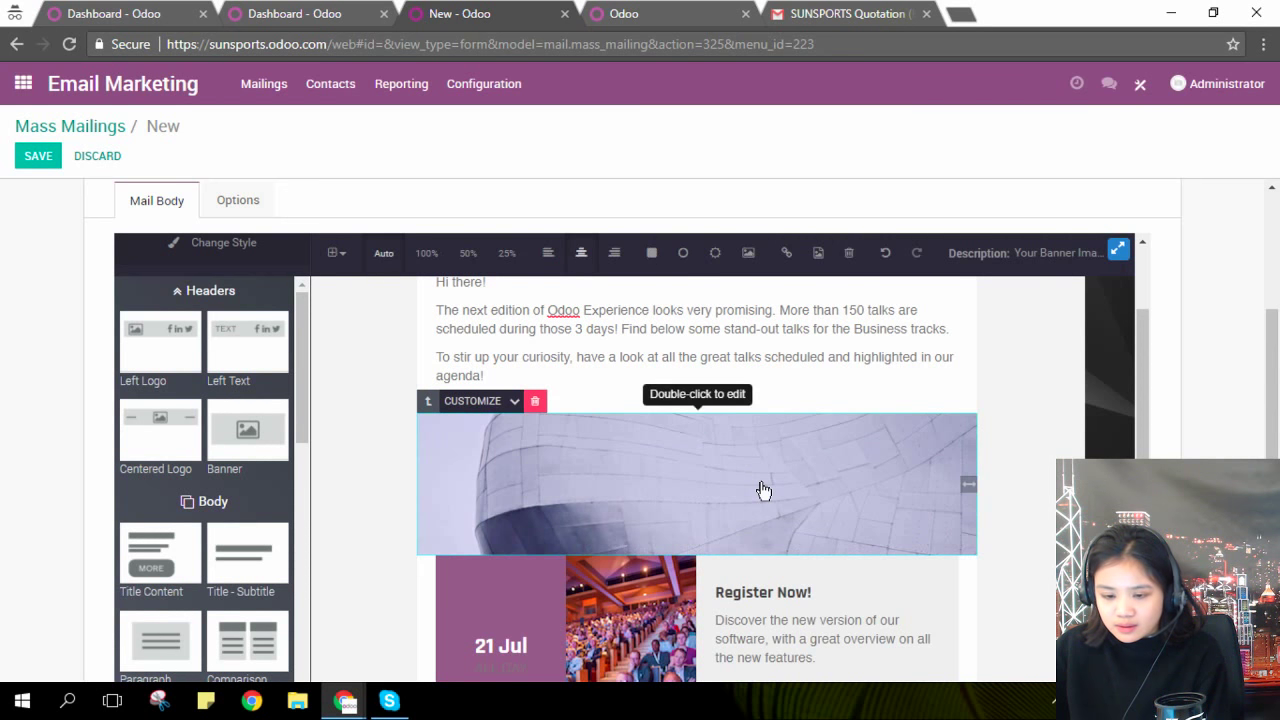
Insert a Title Content block above the Premium Pass section and a Three Columns block directly beneath it
scroll(762, 490, down, 1)
scroll(765, 495, down, 3)
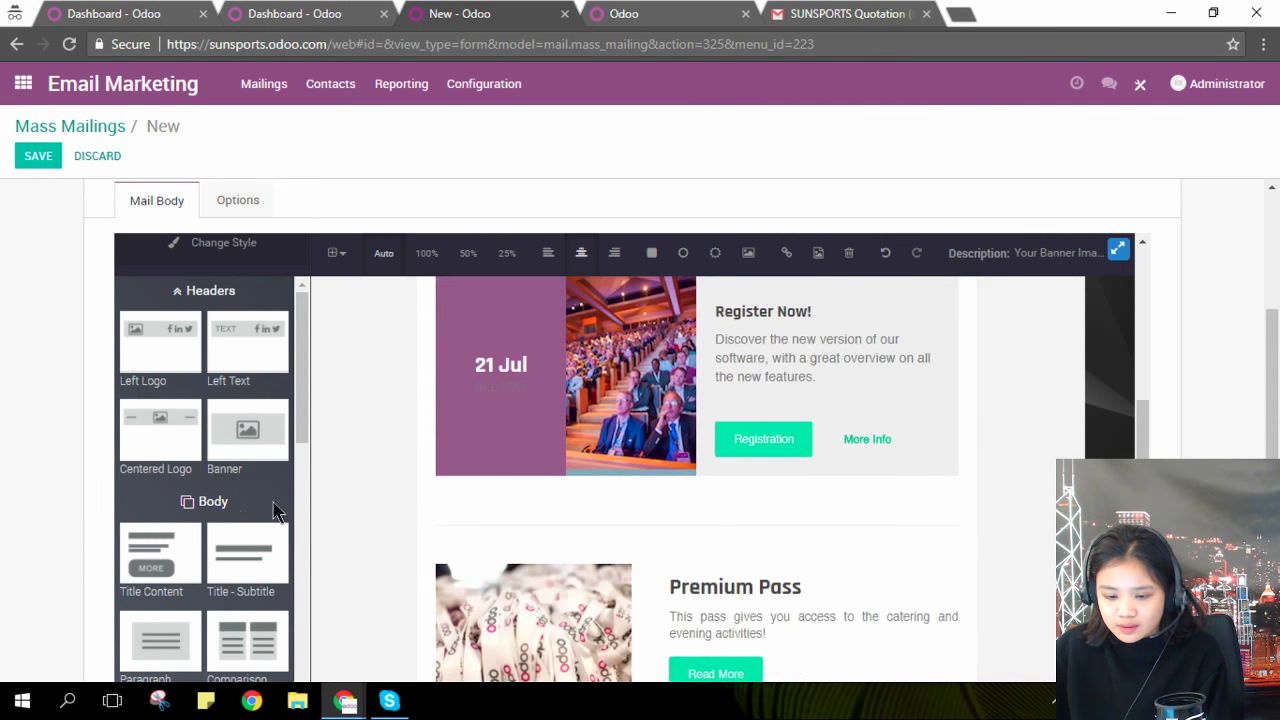
drag(153, 551, 568, 528)
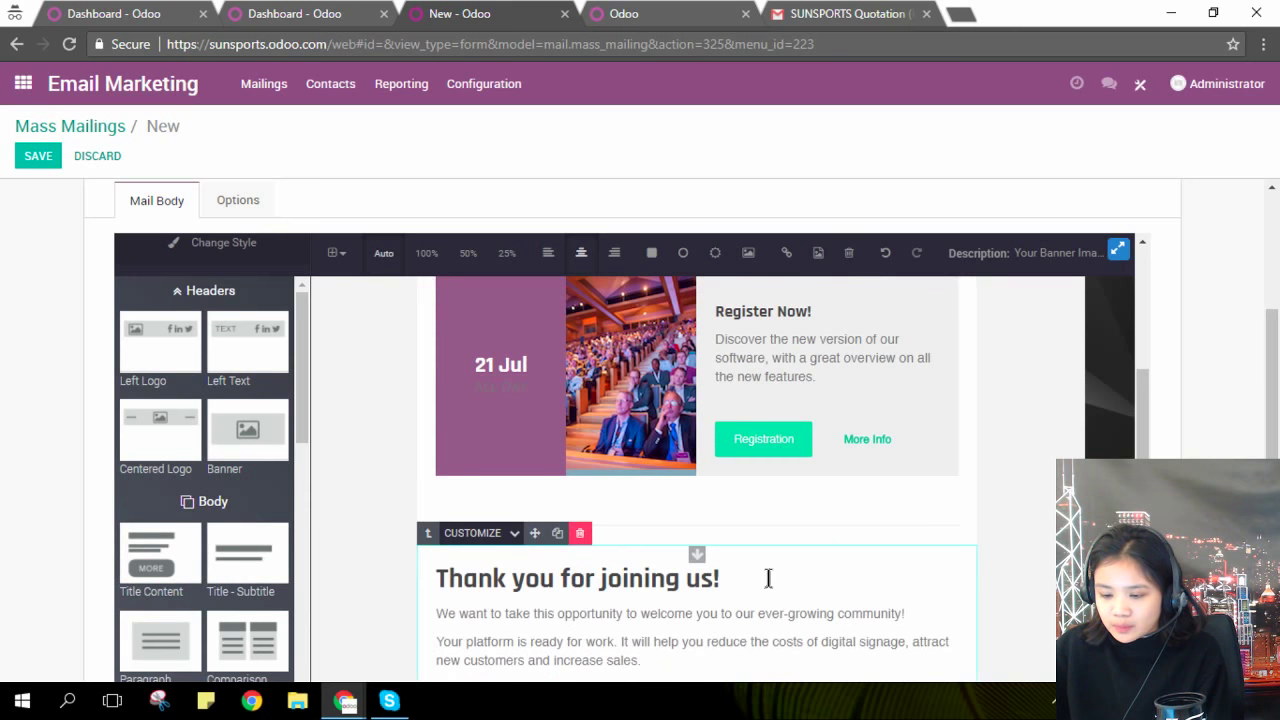
scroll(768, 578, down, 4)
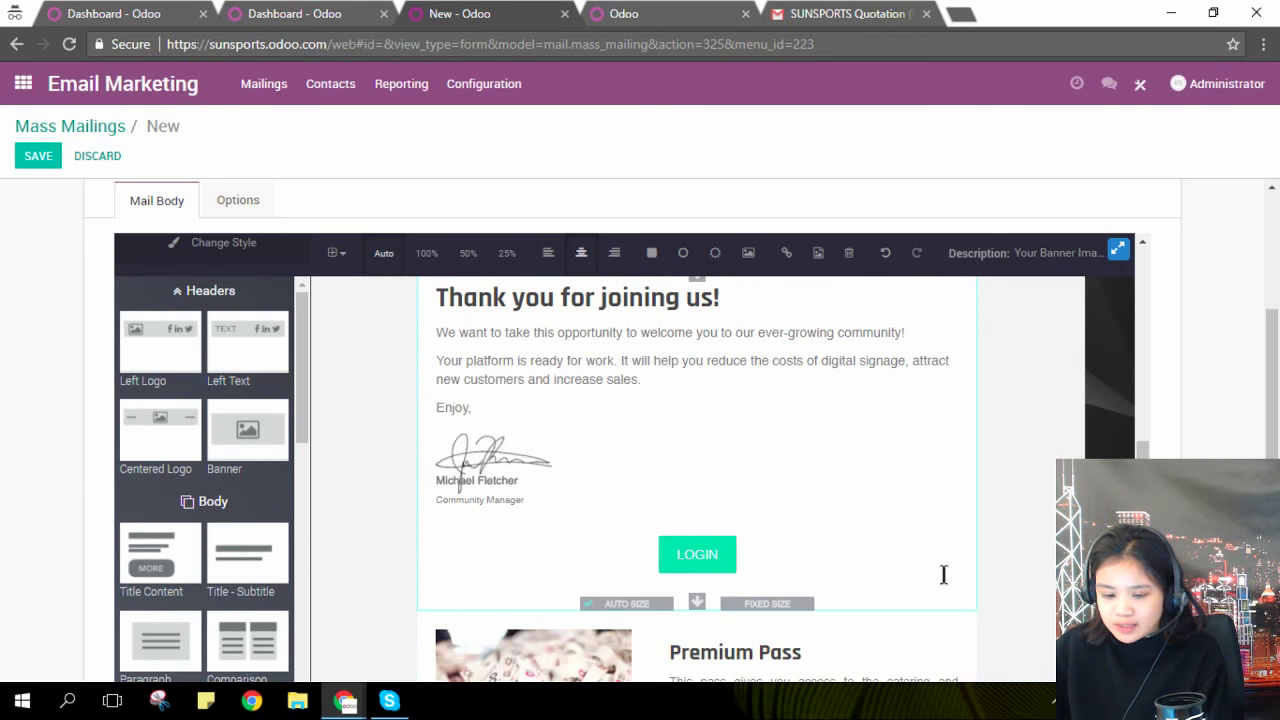
scroll(277, 614, down, 1)
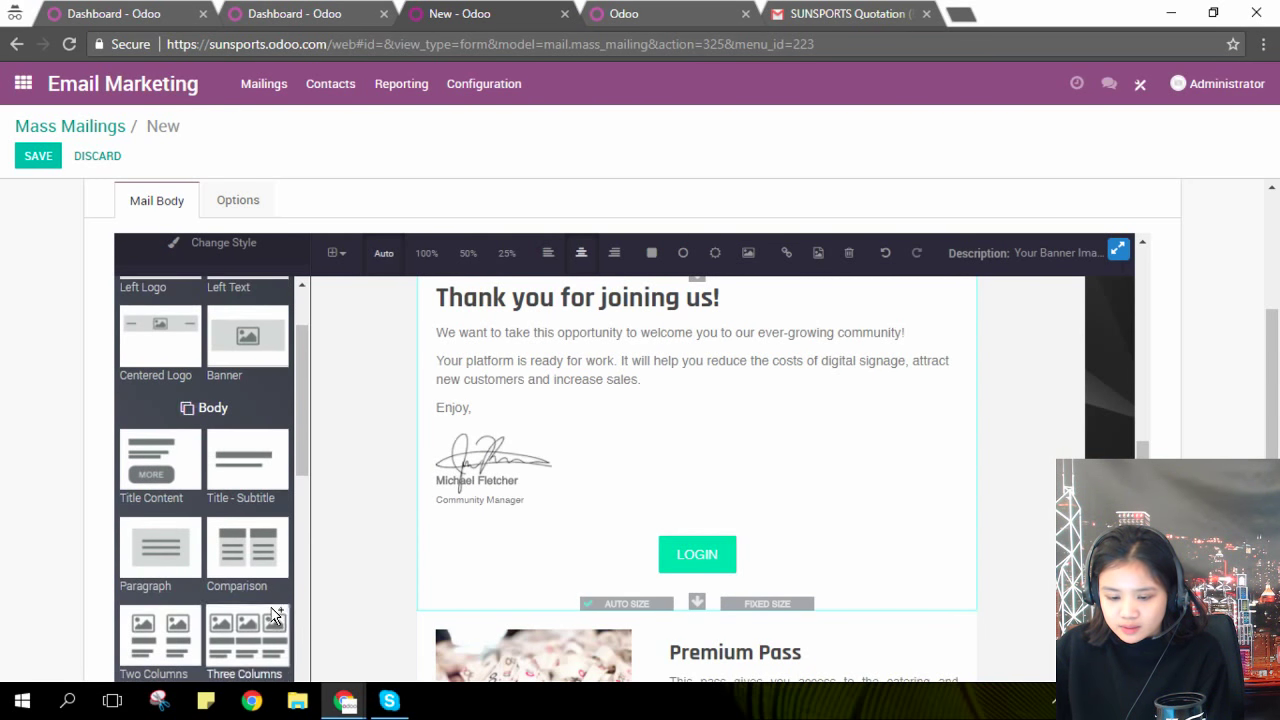
drag(262, 636, 639, 590)
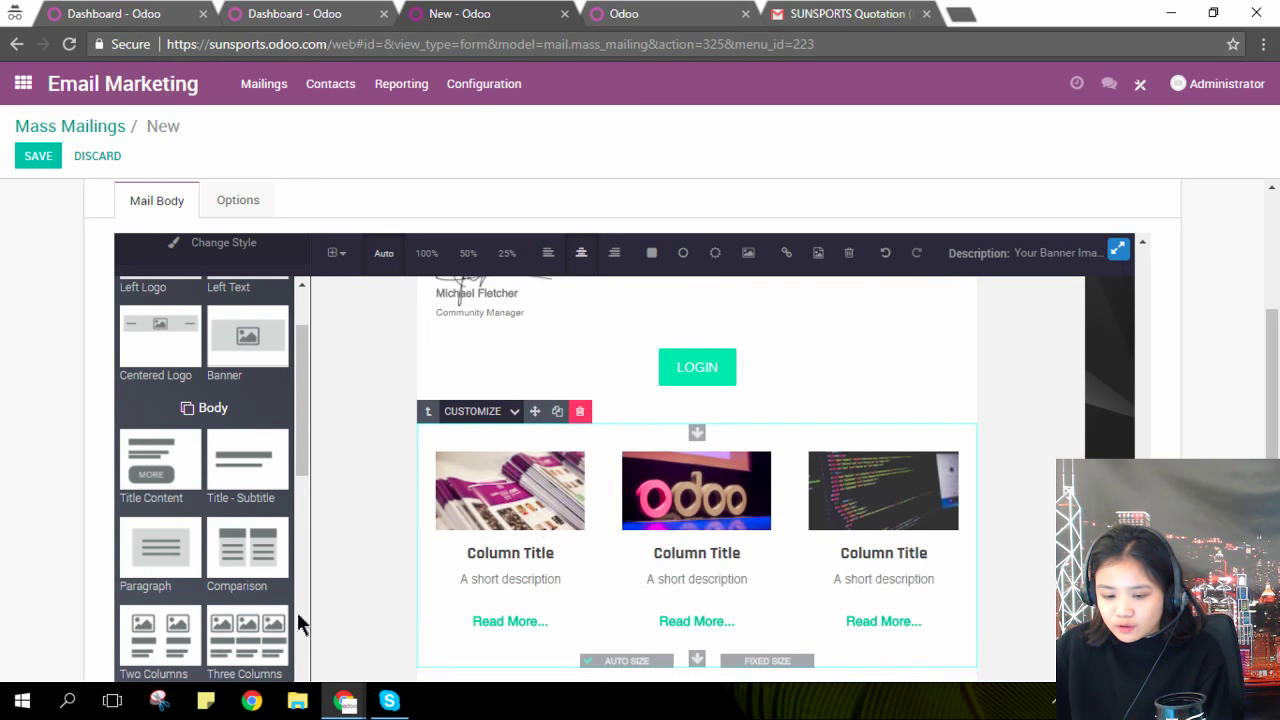
Insert a Promo Code block and a Discount Offer block, one after the other, above the Premium Pass section
scroll(279, 622, down, 3)
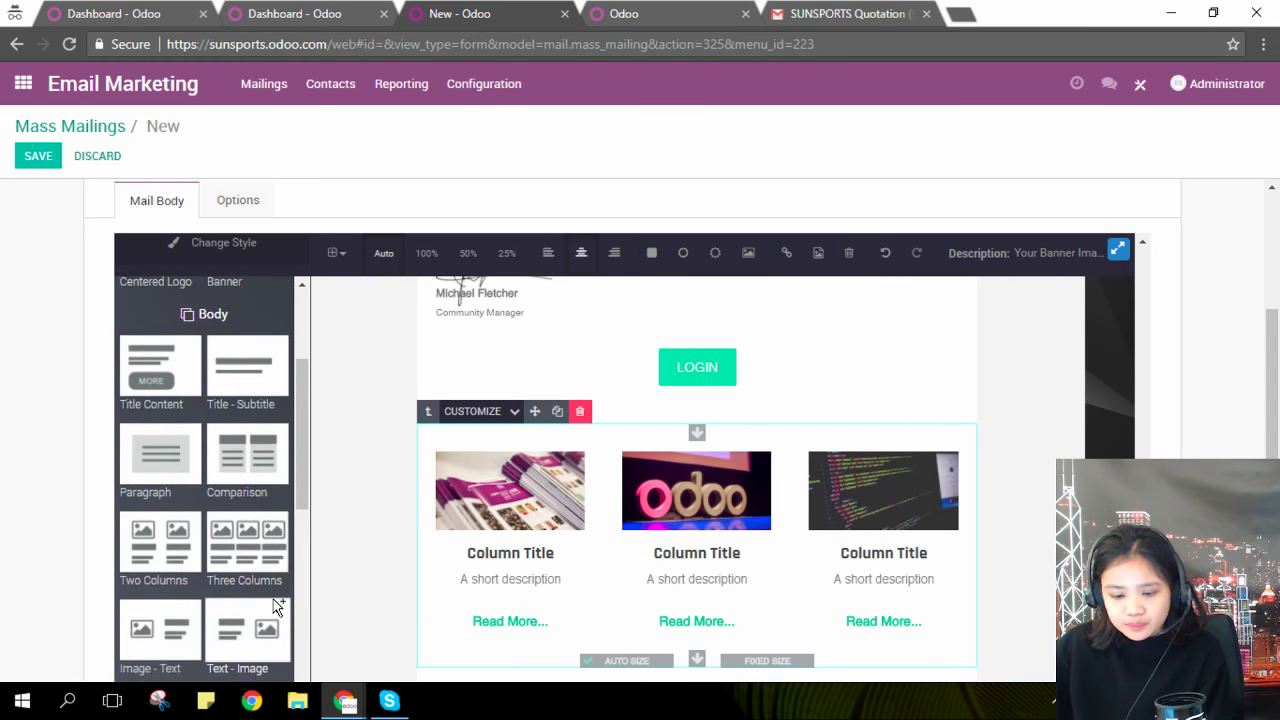
scroll(274, 601, down, 3)
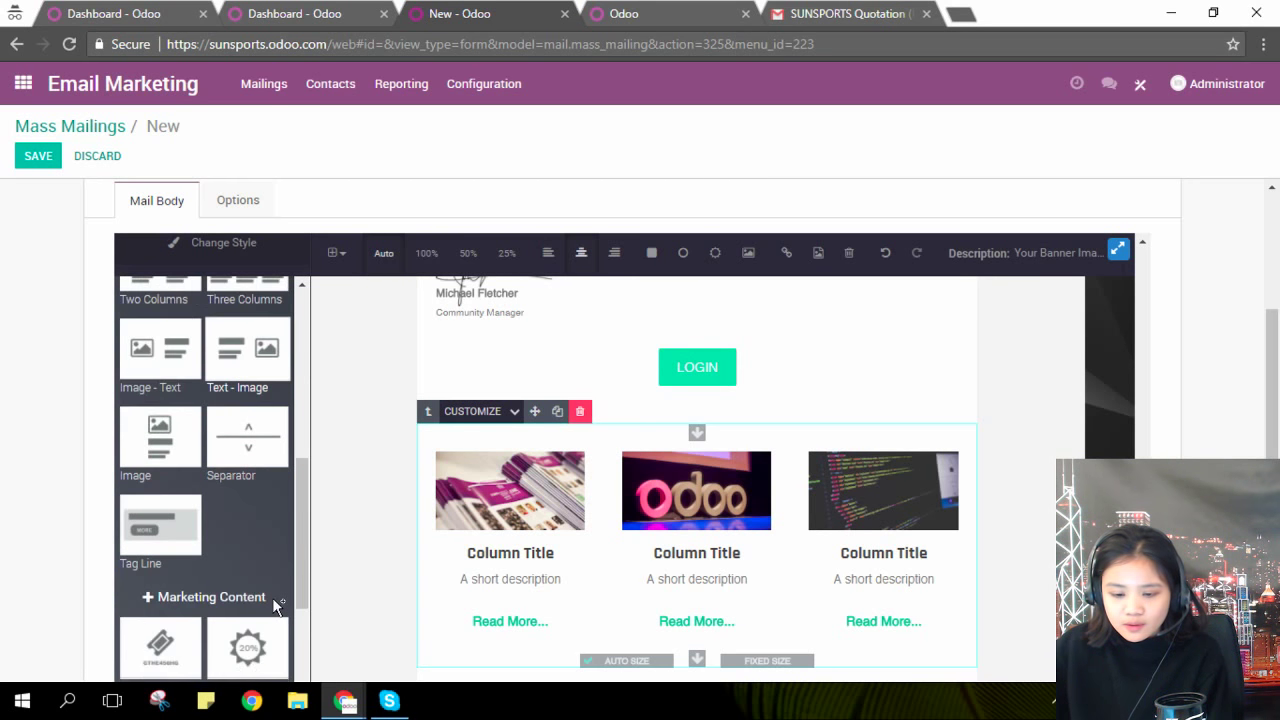
drag(160, 580, 711, 649)
scroll(711, 649, down, 5)
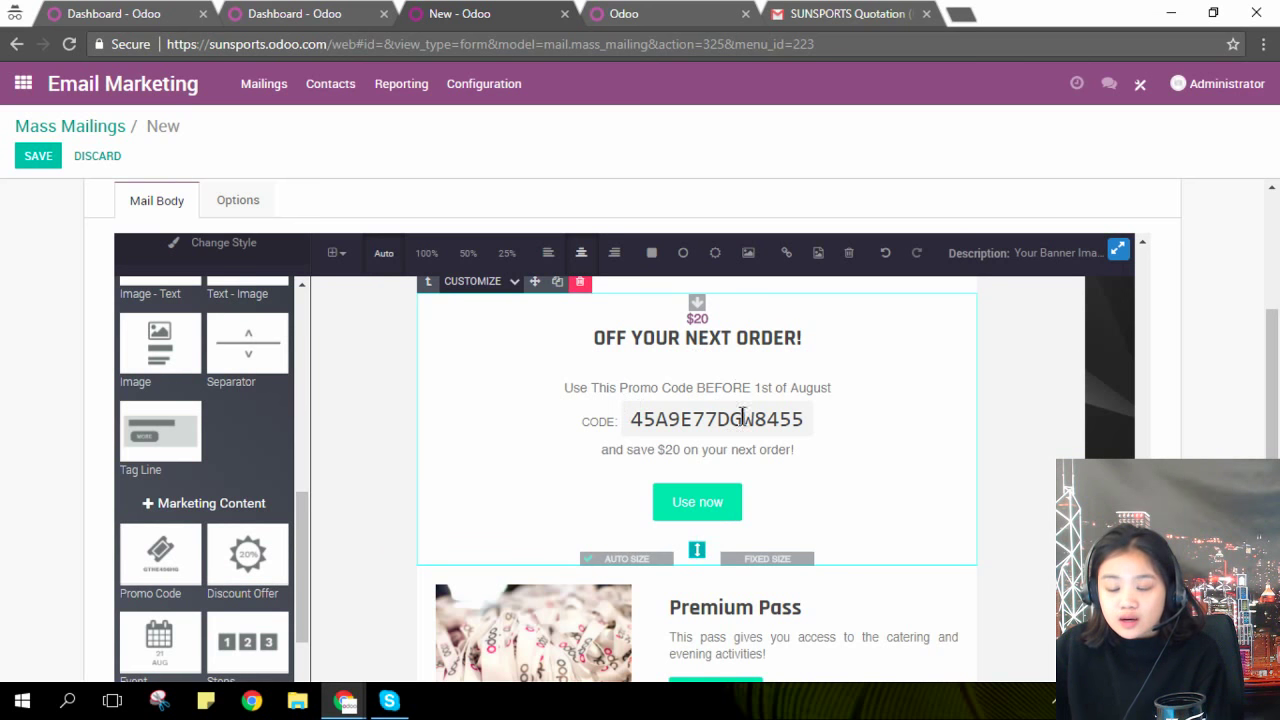
drag(258, 551, 697, 580)
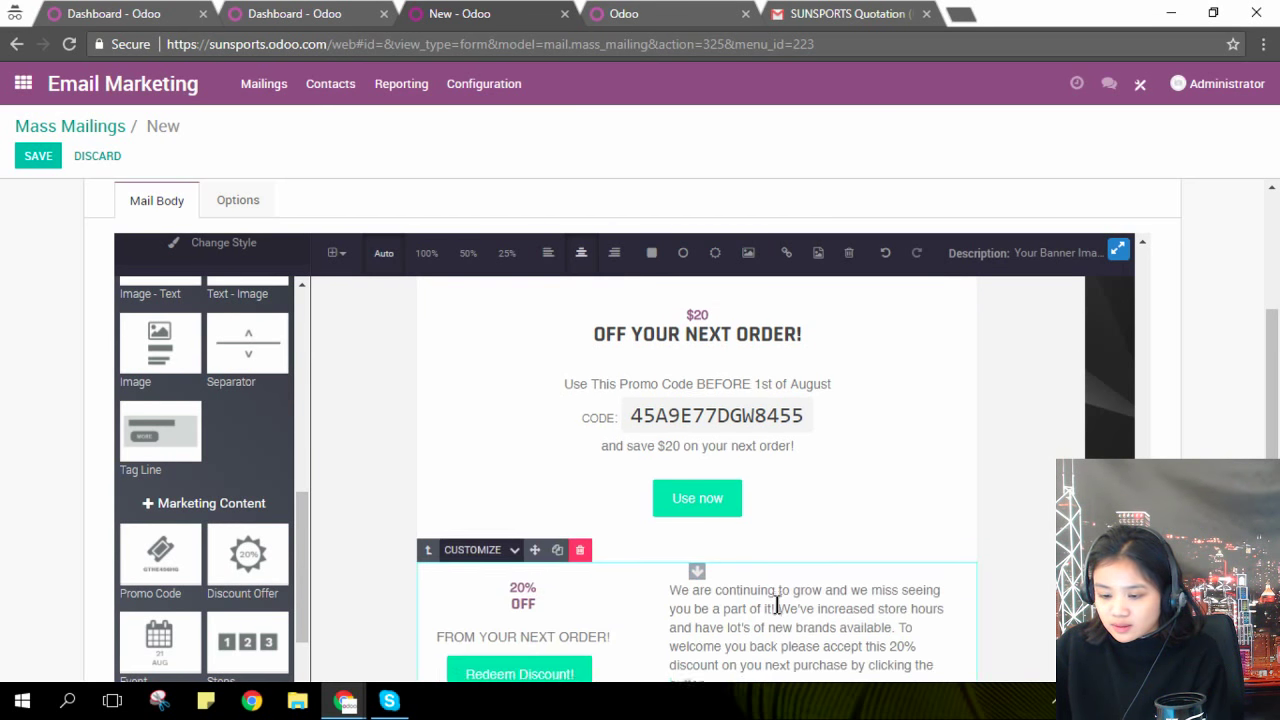
scroll(777, 604, down, 1)
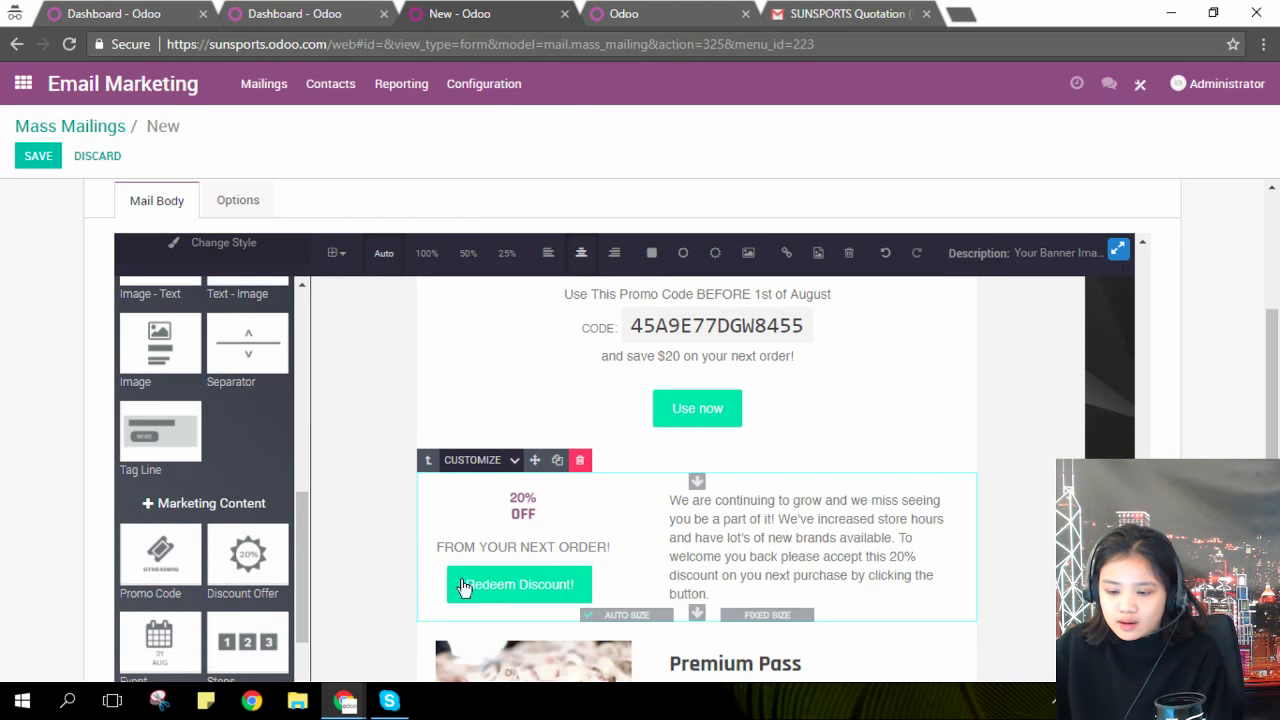
Examine the remaining marketing content and footer blocks, and review the assembled mail body back up to its header
scroll(272, 592, down, 1)
scroll(272, 592, down, 1)
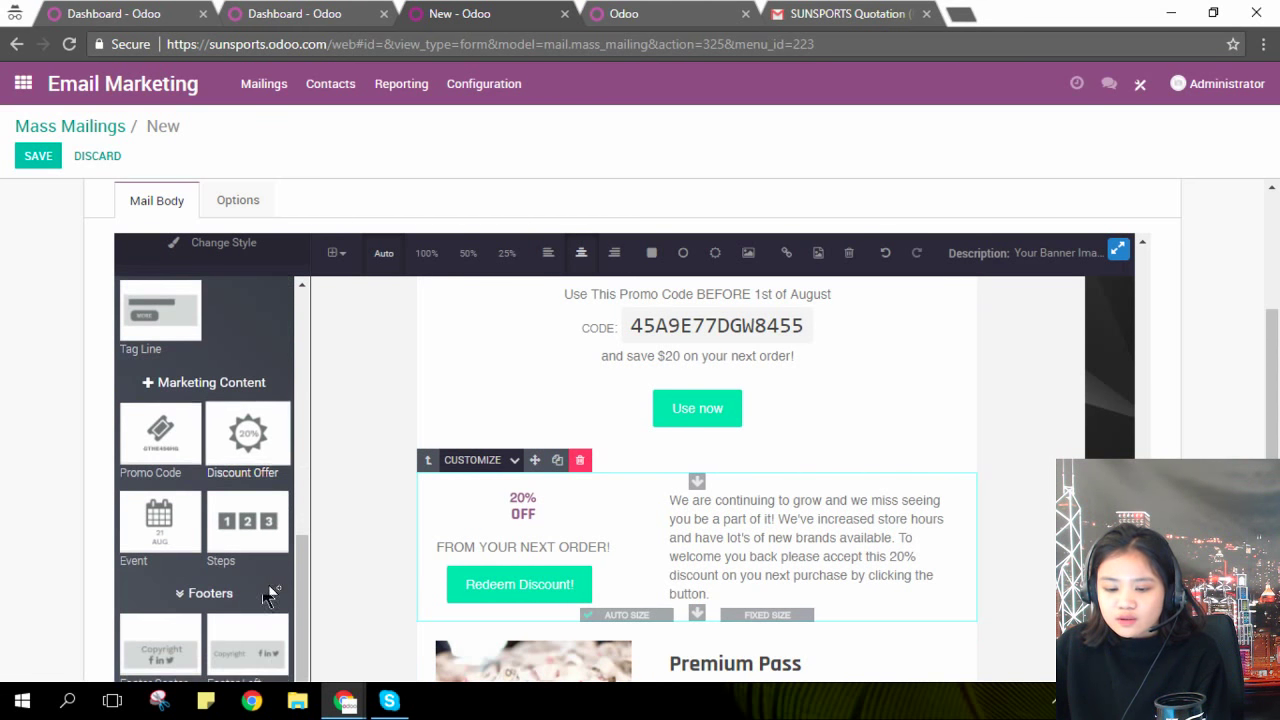
scroll(474, 582, up, 1)
scroll(696, 595, up, 10)
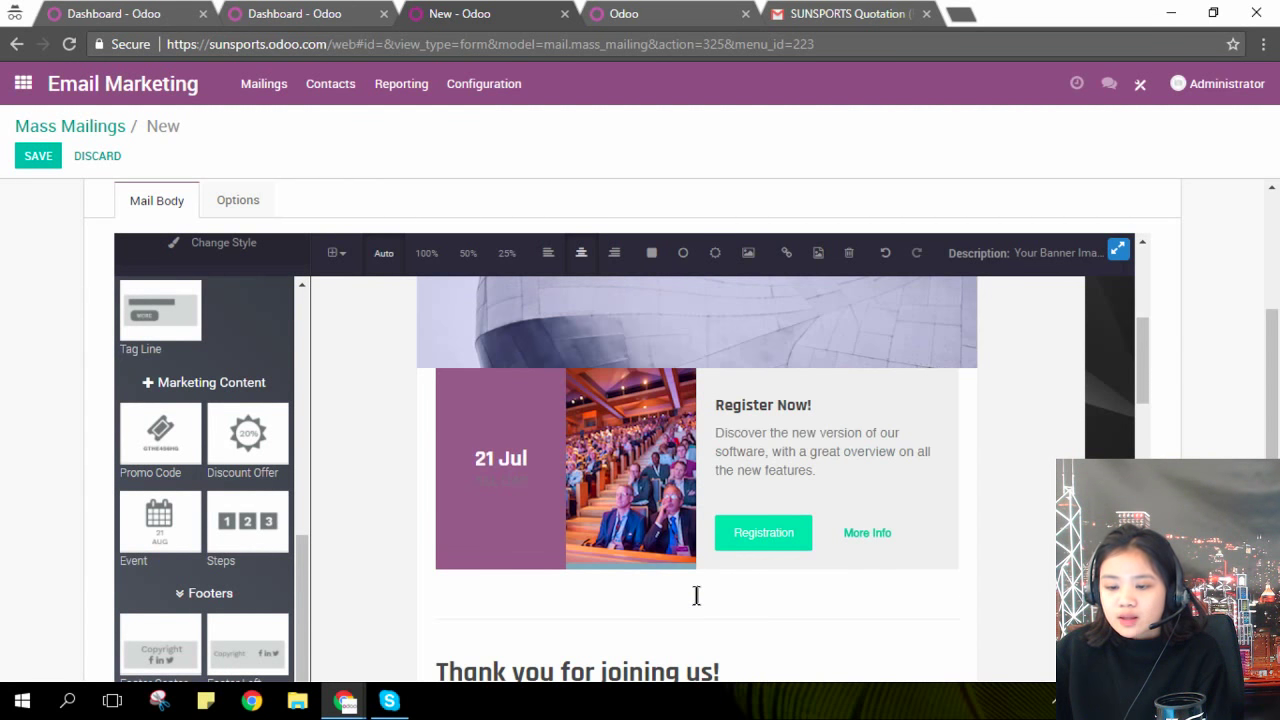
scroll(696, 595, up, 5)
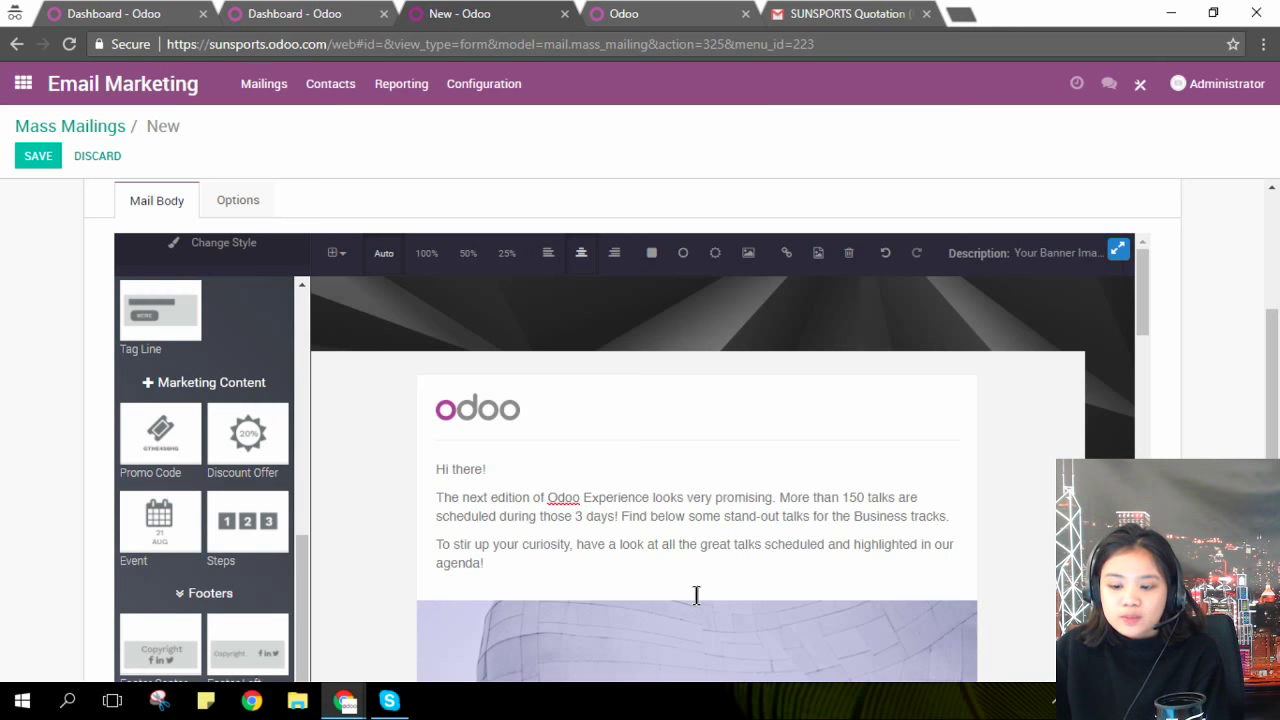
scroll(698, 595, down, 1)
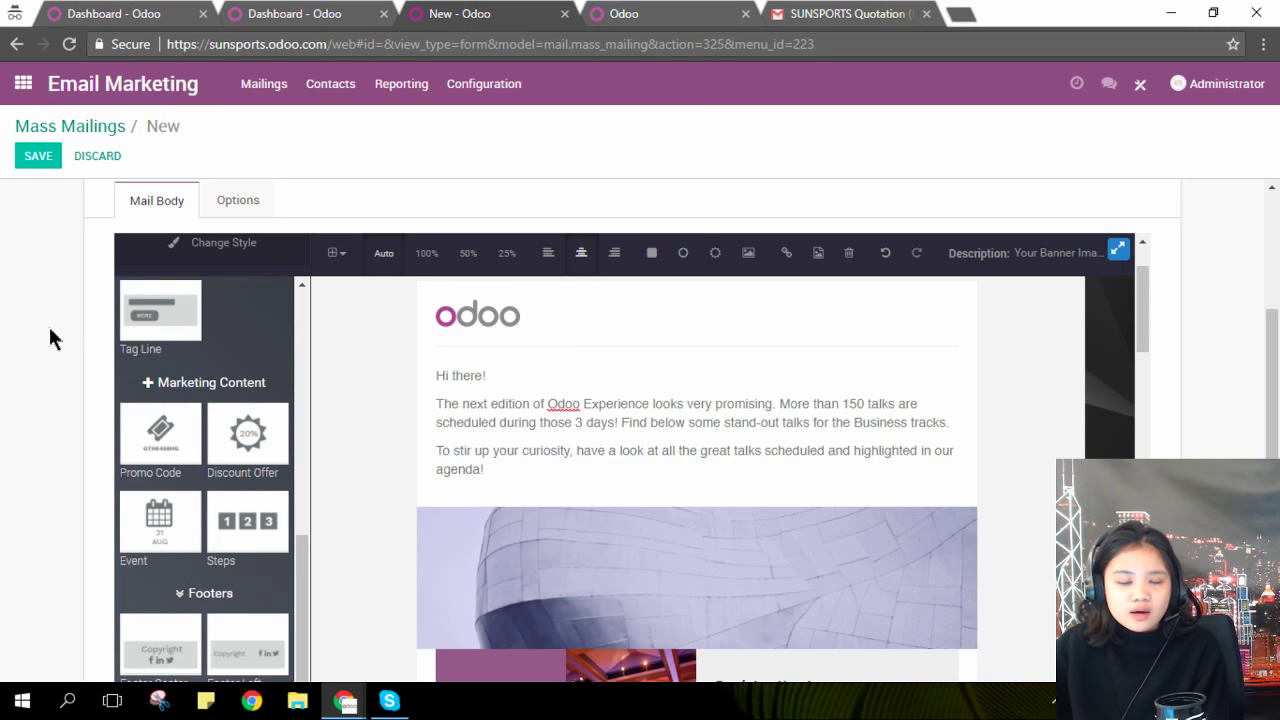
scroll(55, 345, up, 1)
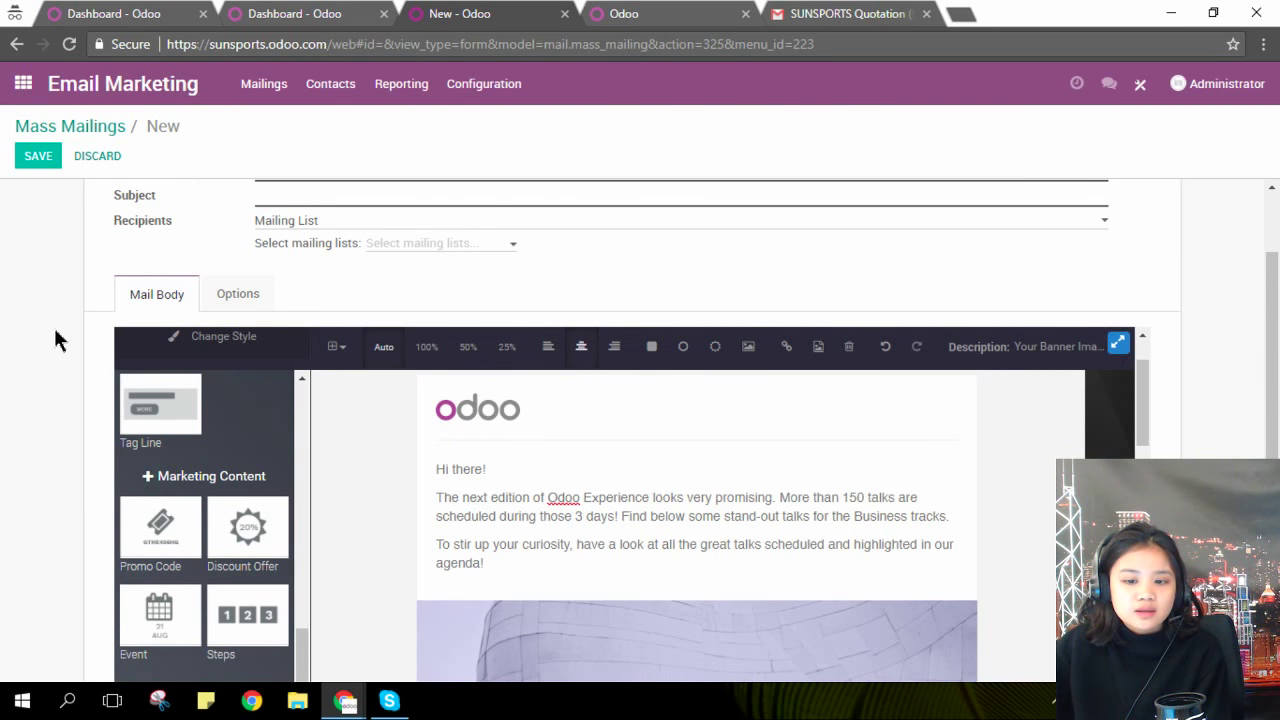
Leave the new mass mailing and return to the overview of installed apps
scroll(54, 335, up, 1)
click(23, 83)
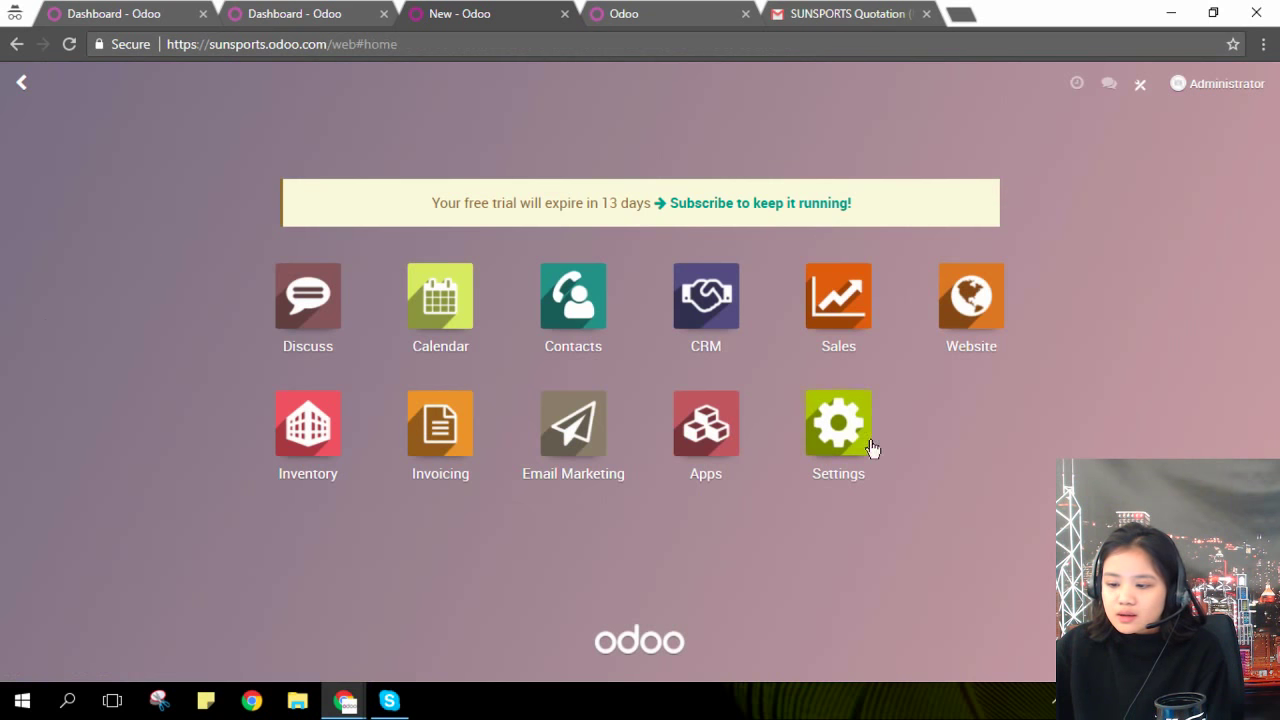
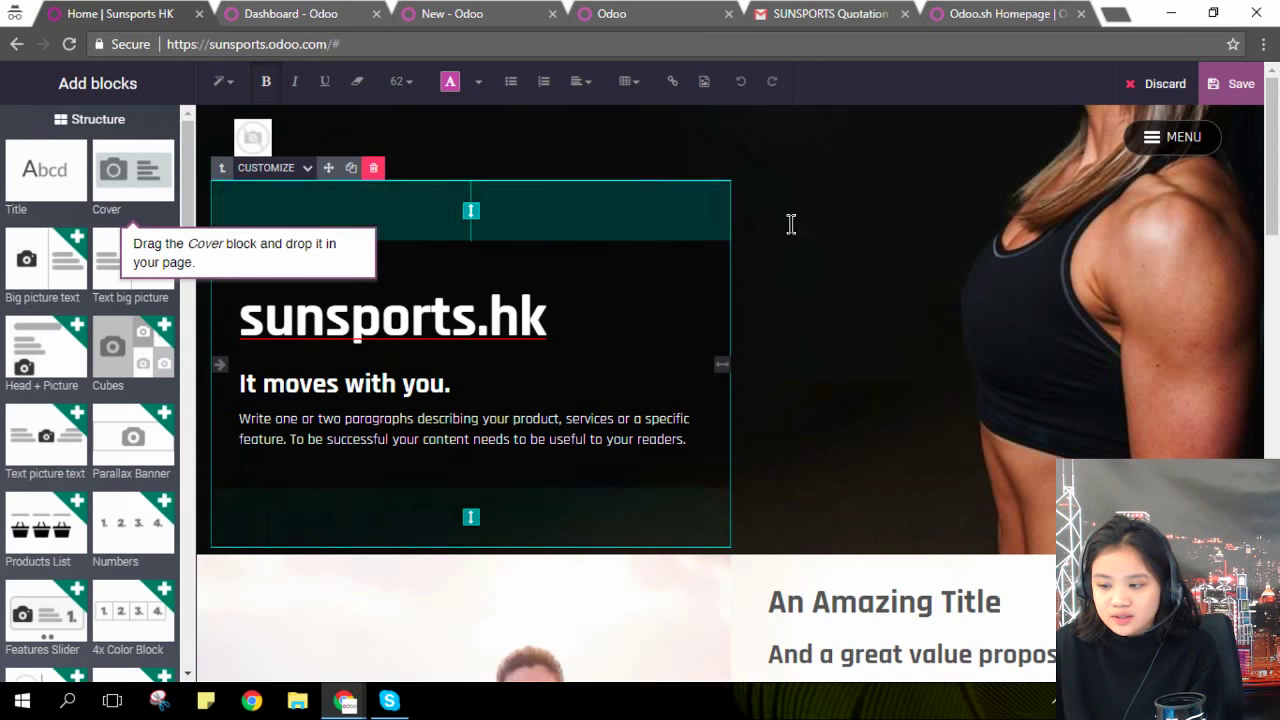
Insert a Cover block below the sunsports.hk banner and try to give it a custom background image
drag(112, 172, 649, 503)
scroll(877, 443, up, 1)
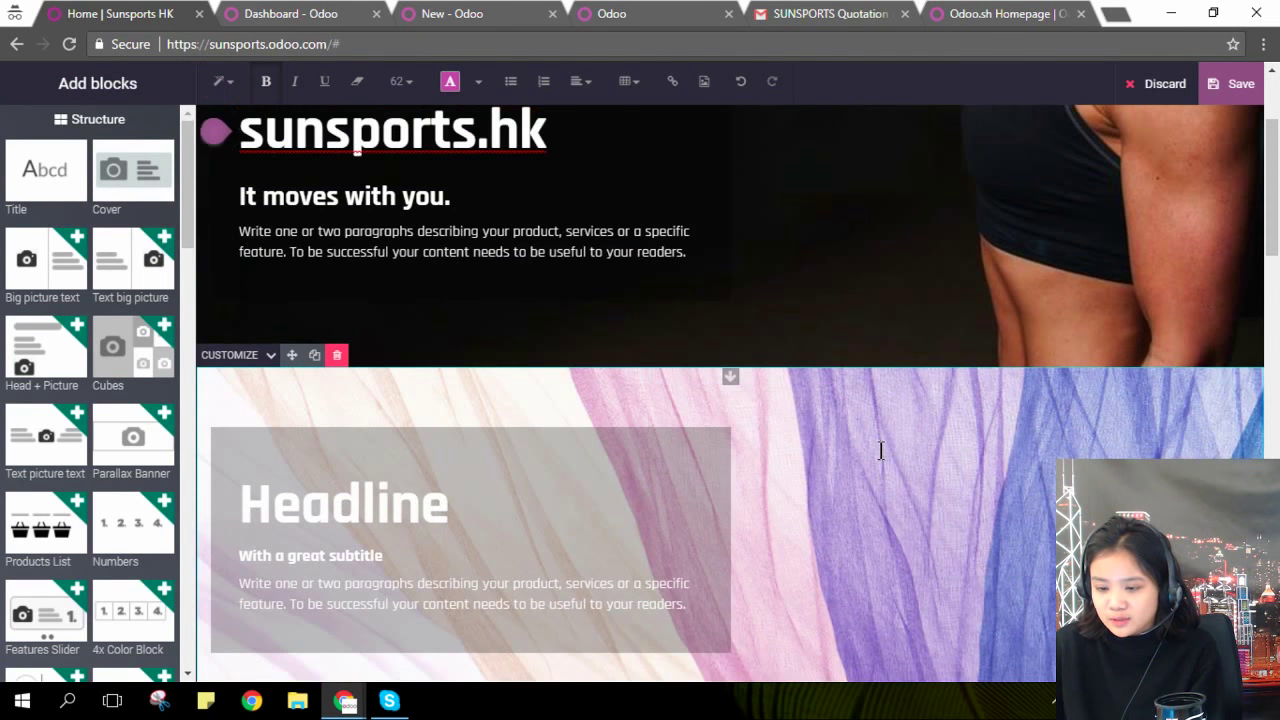
scroll(877, 448, down, 1)
click(269, 266)
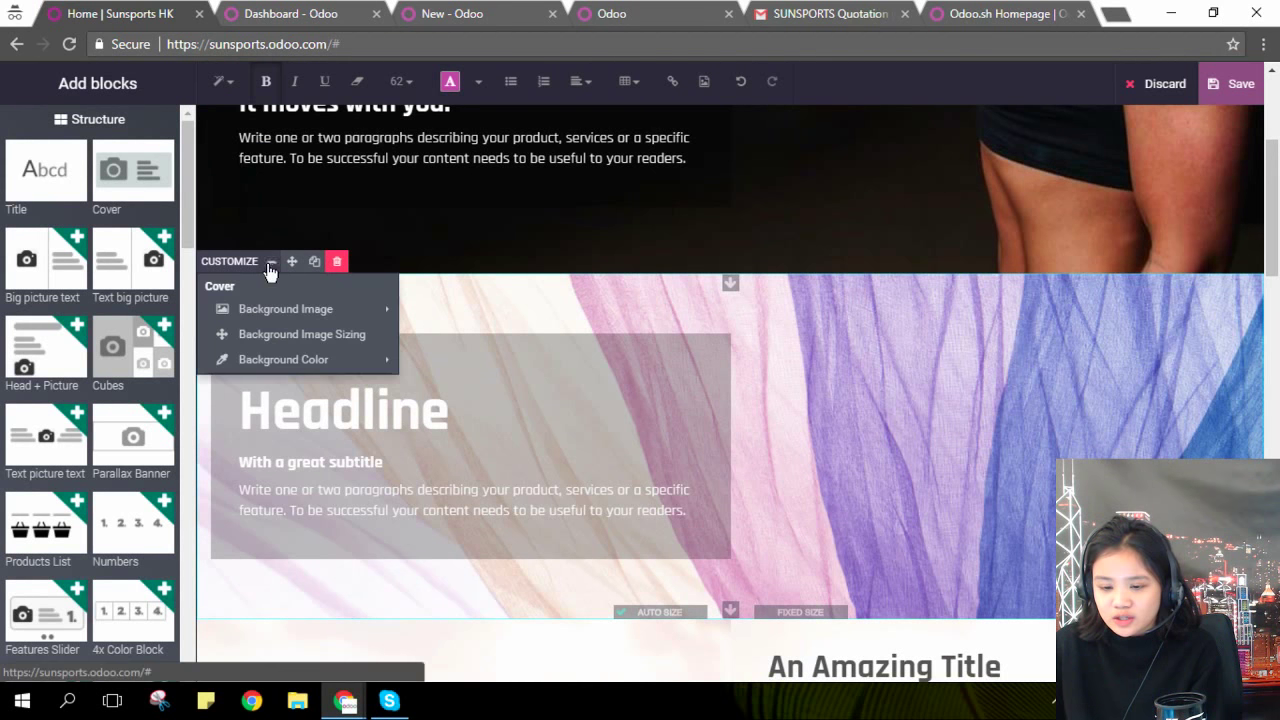
mouse_move(360, 310)
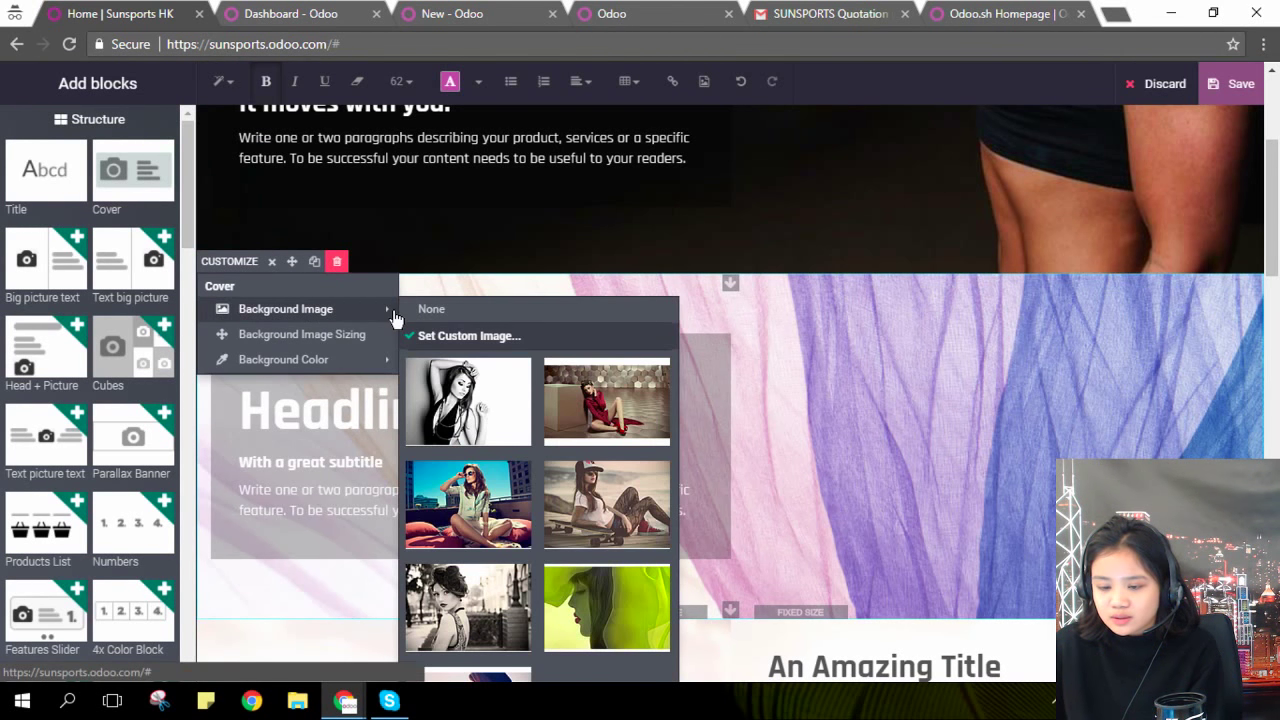
click(470, 334)
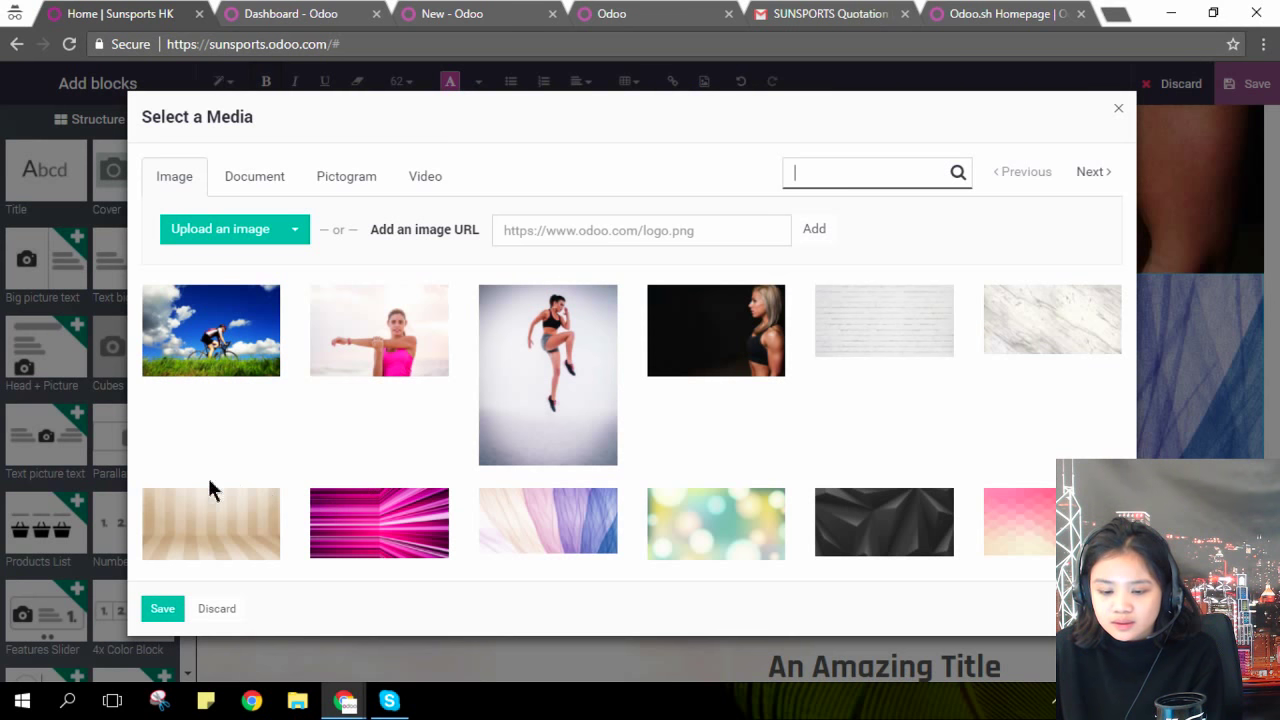
click(174, 612)
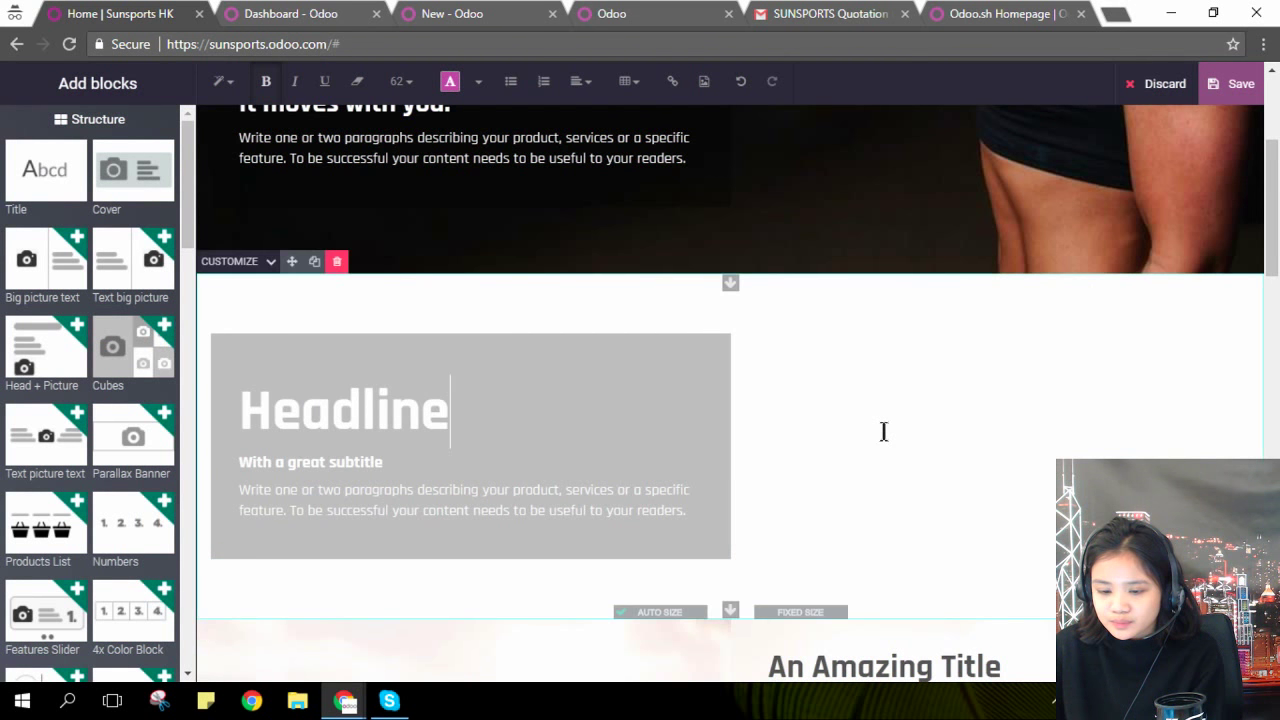
Delete the Cover block below the sunsports.hk banner
click(337, 261)
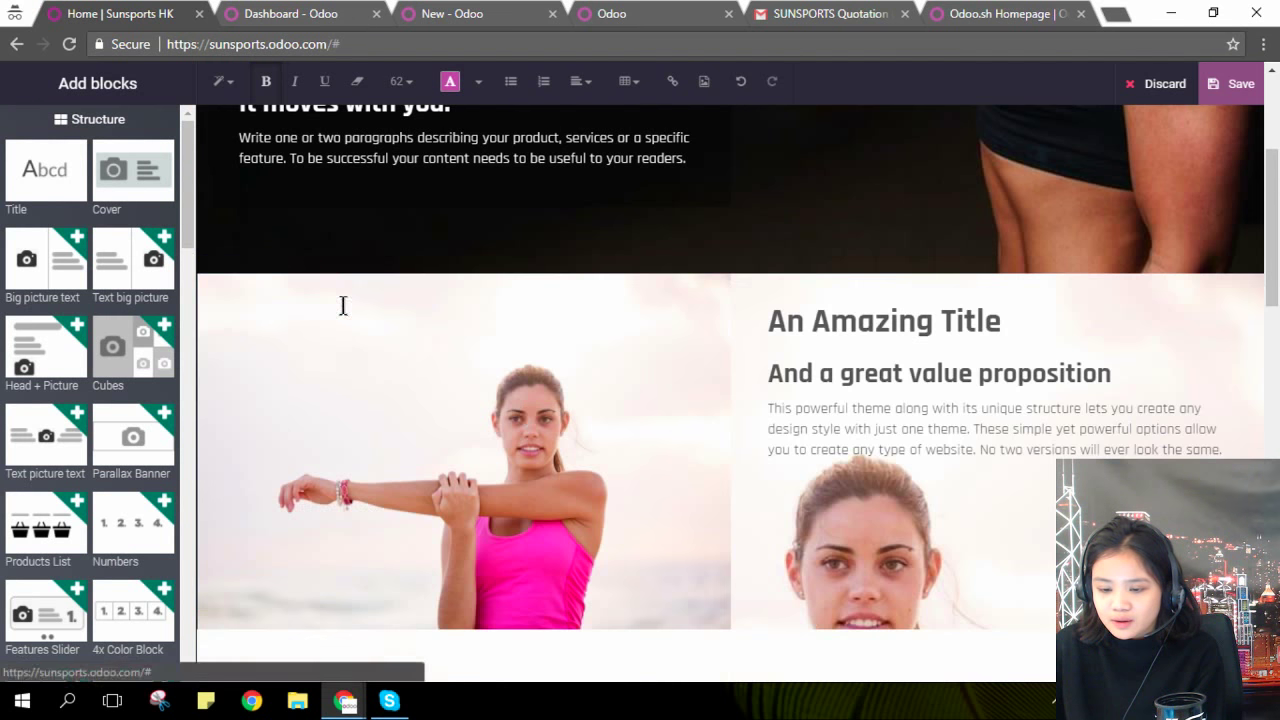
scroll(527, 416, up, 1)
scroll(527, 416, up, 3)
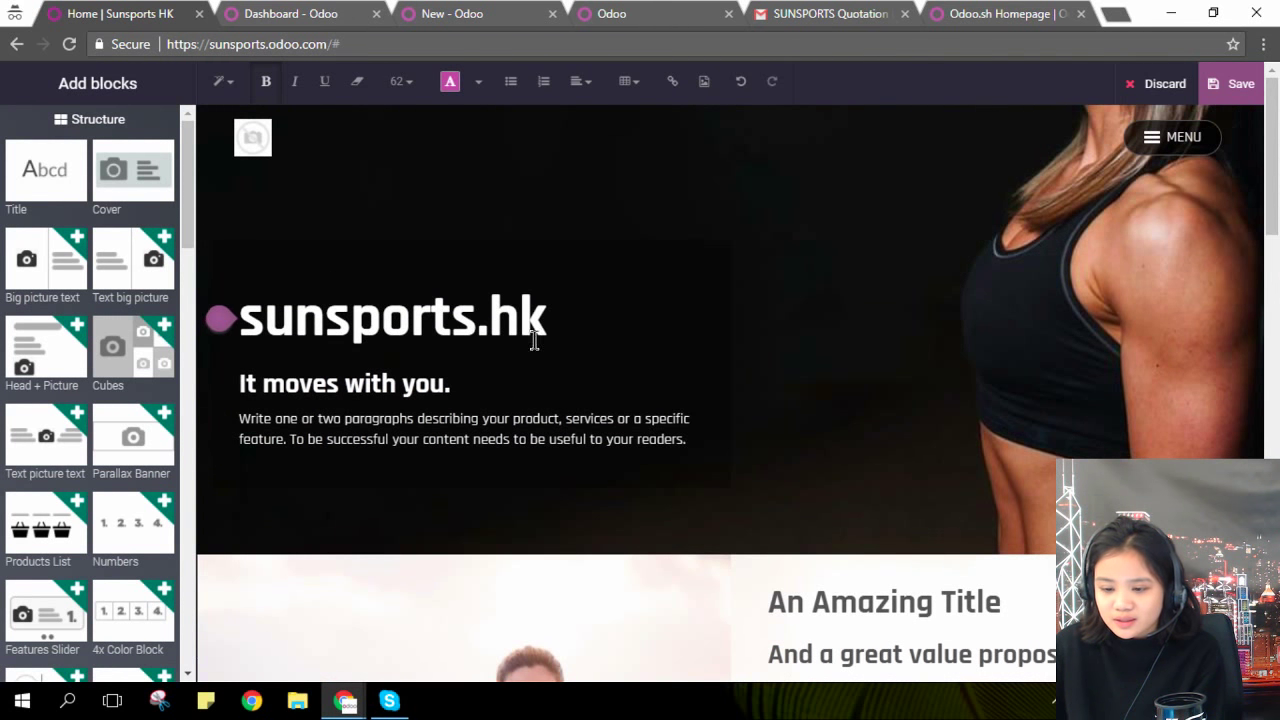
click(544, 338)
scroll(663, 408, down, 4)
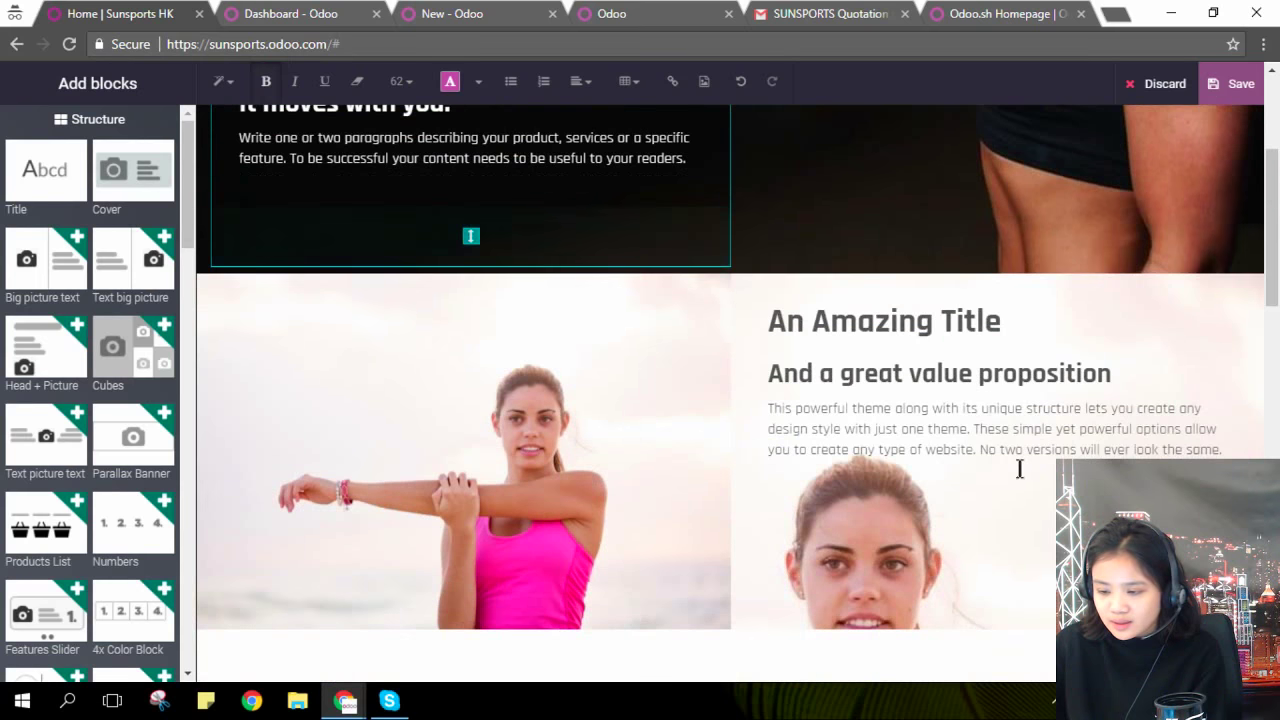
Remove the background image from the Big picture text block titled "An Amazing Title"
click(1020, 465)
click(960, 494)
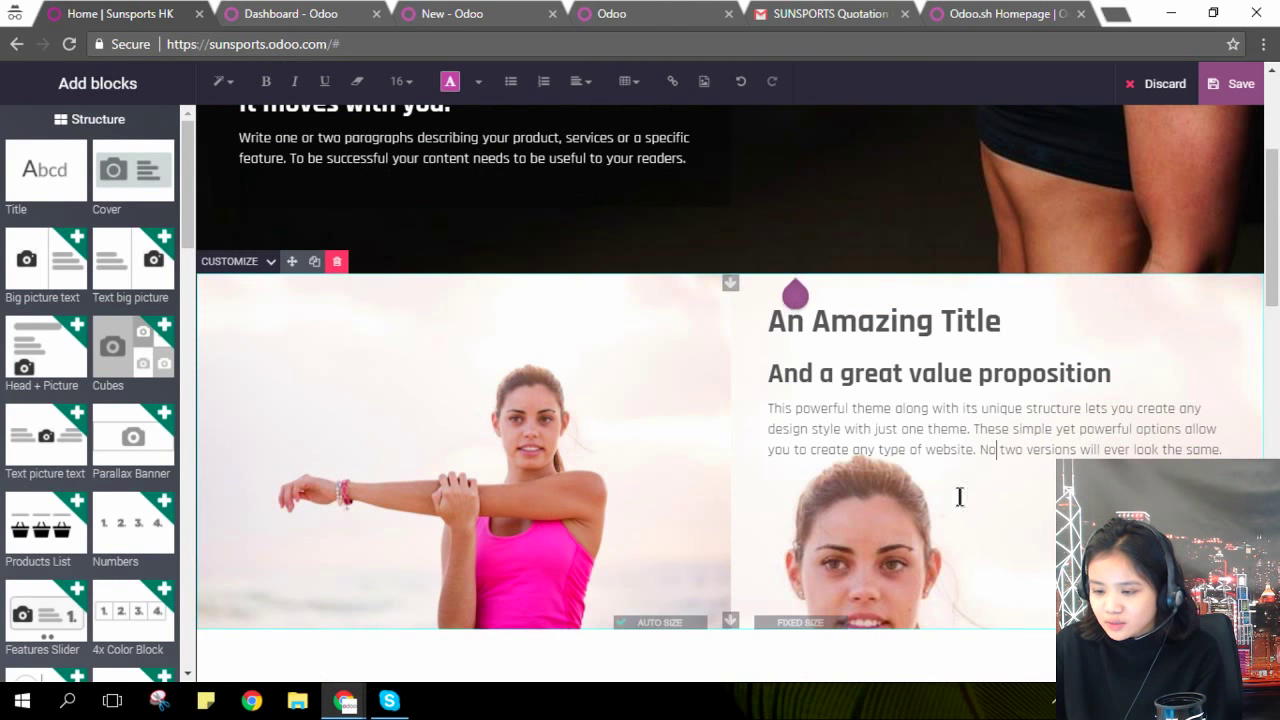
click(268, 263)
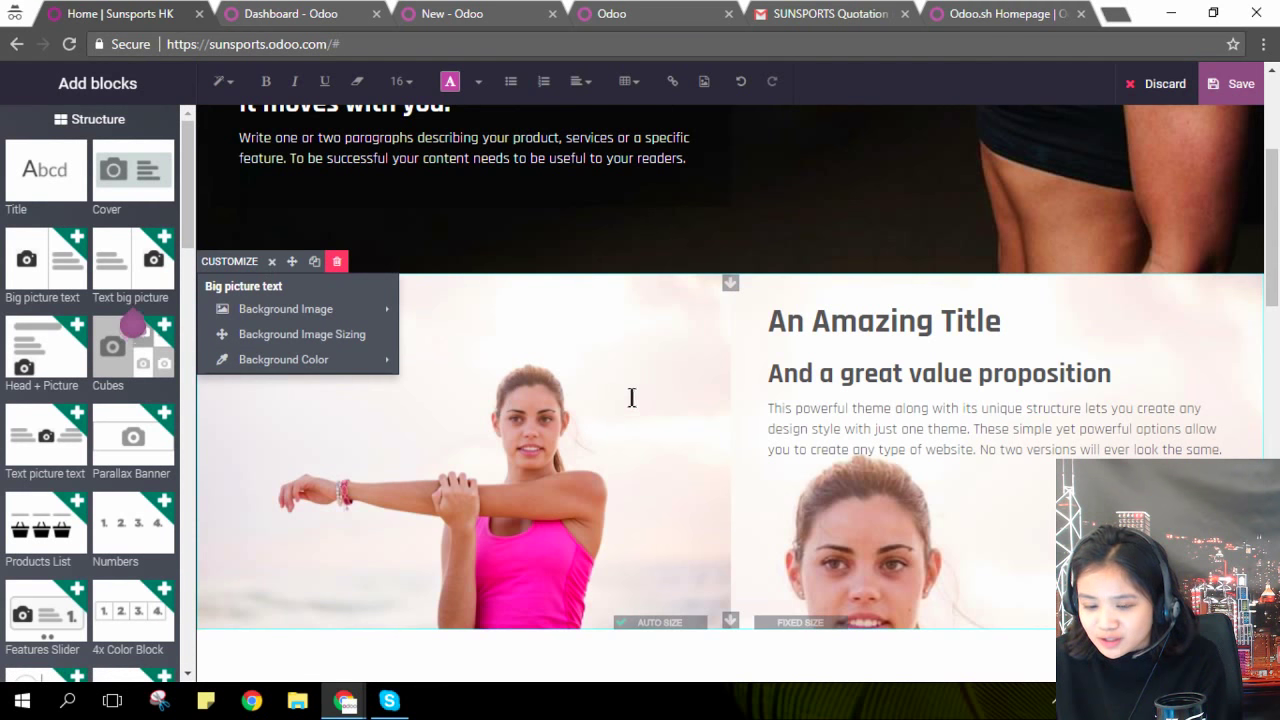
mouse_move(372, 310)
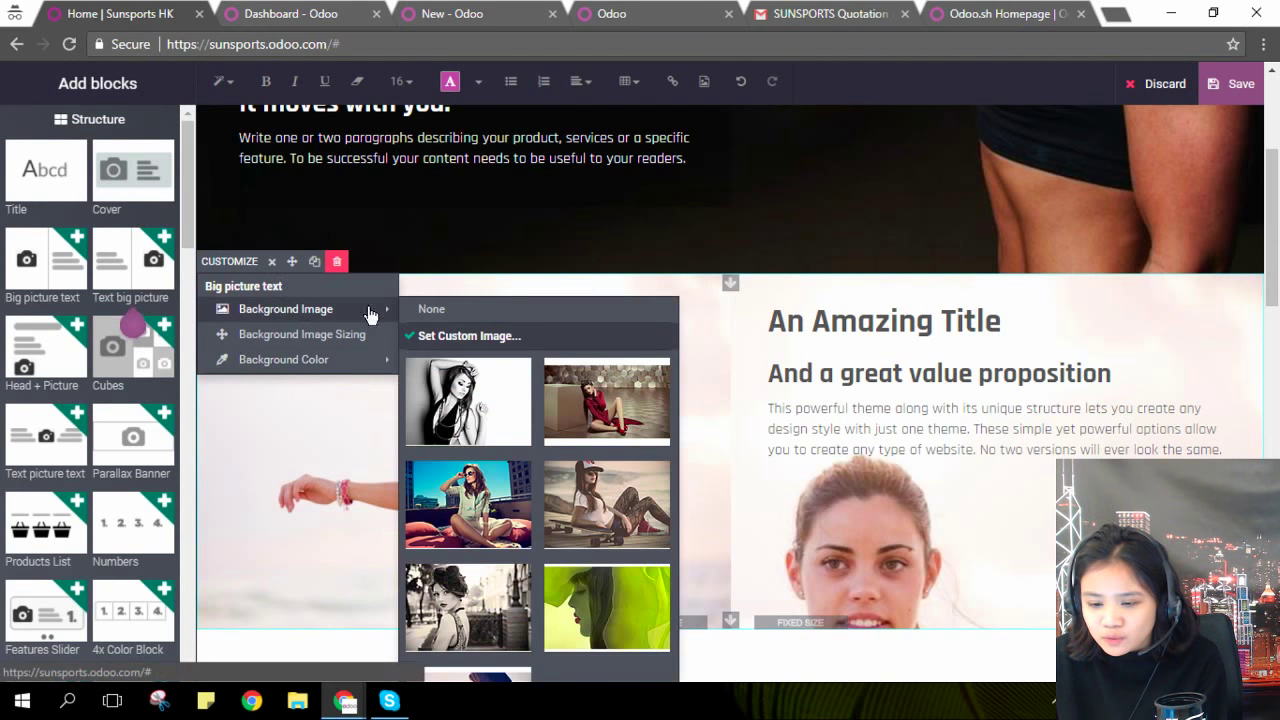
click(430, 309)
click(437, 311)
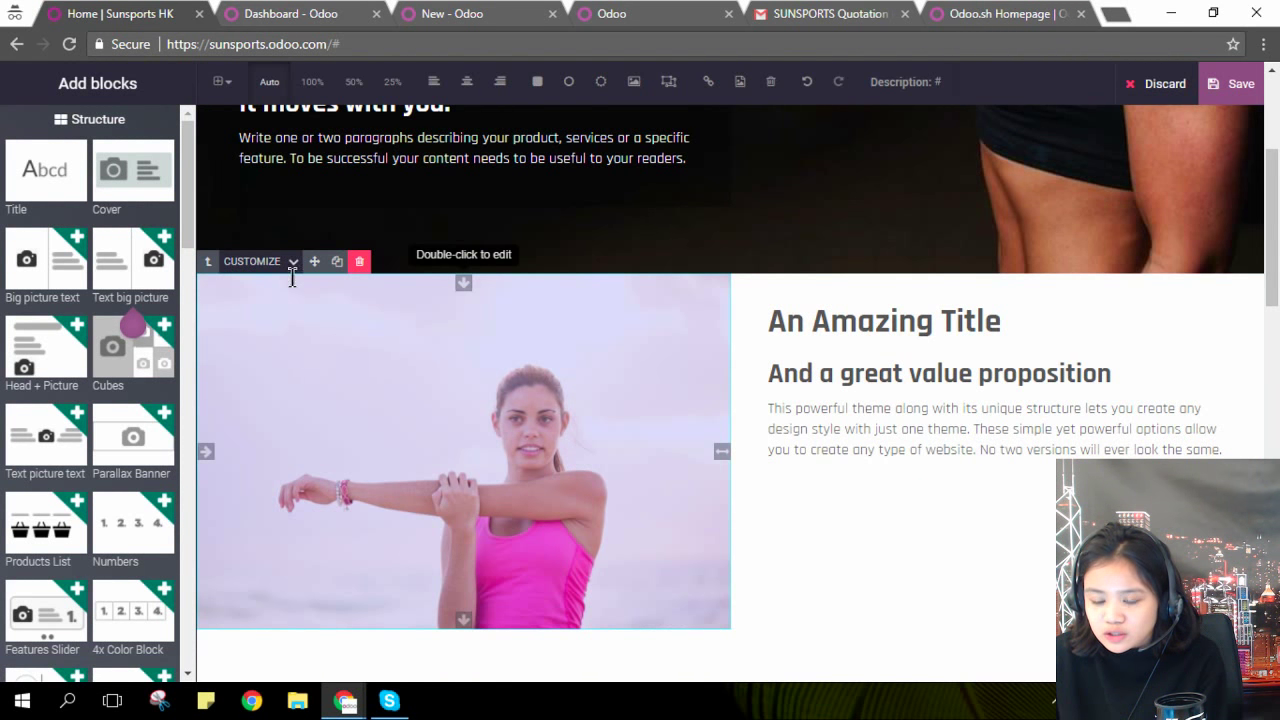
Replace the stretching woman picture beside "An Amazing Title" with the cyclist photo from the media library
double_click(396, 360)
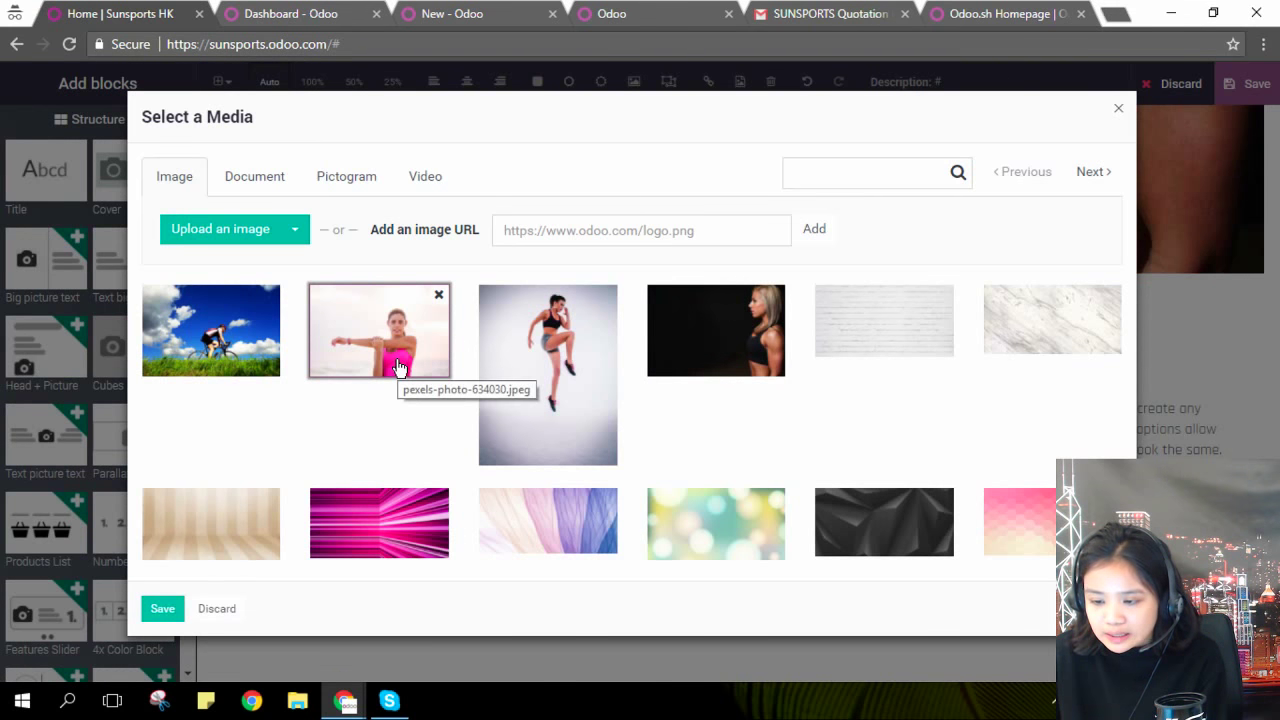
click(236, 368)
click(160, 608)
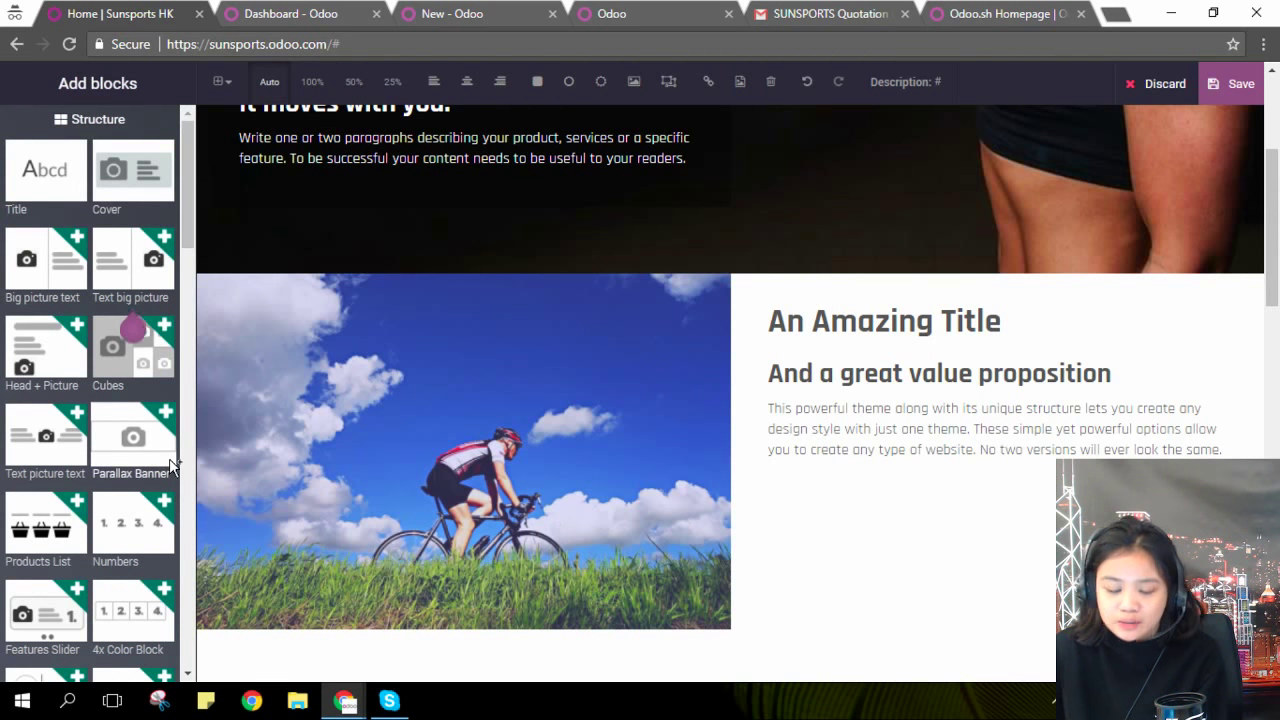
Insert a Features Slider block between the sunsports.hk banner and the "An Amazing Title" section, and review it
scroll(167, 454, down, 3)
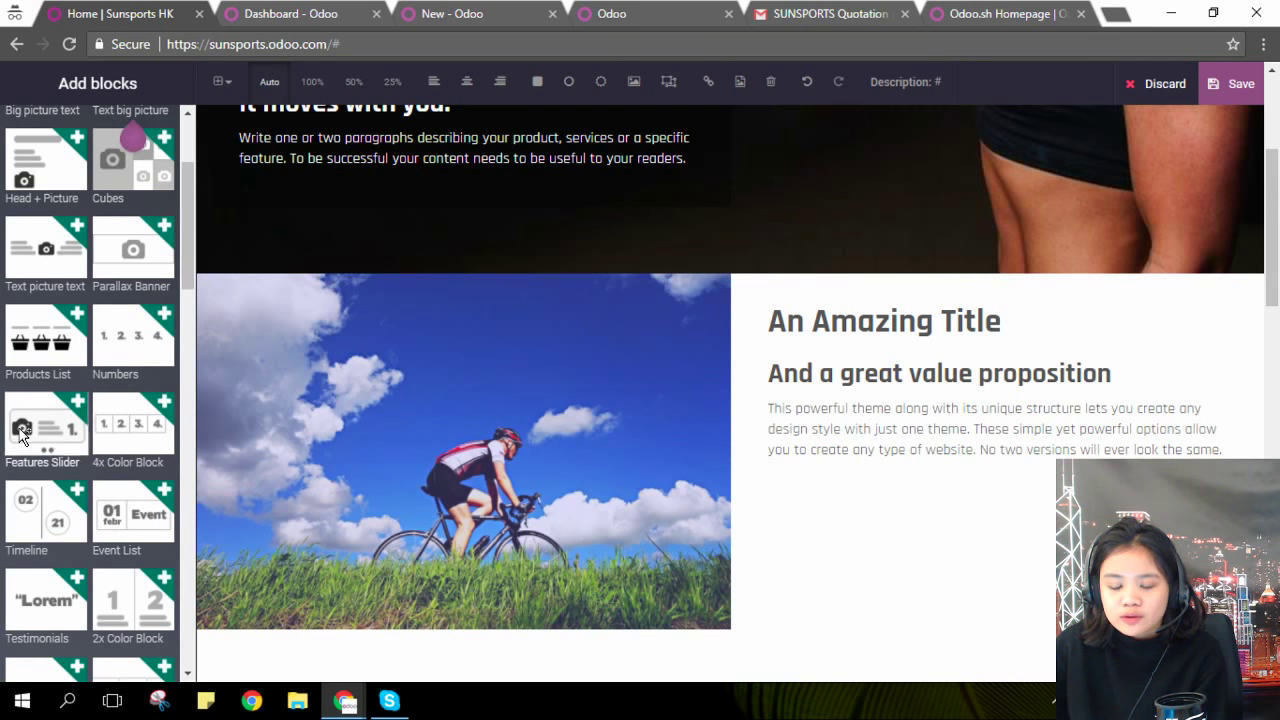
drag(30, 432, 549, 368)
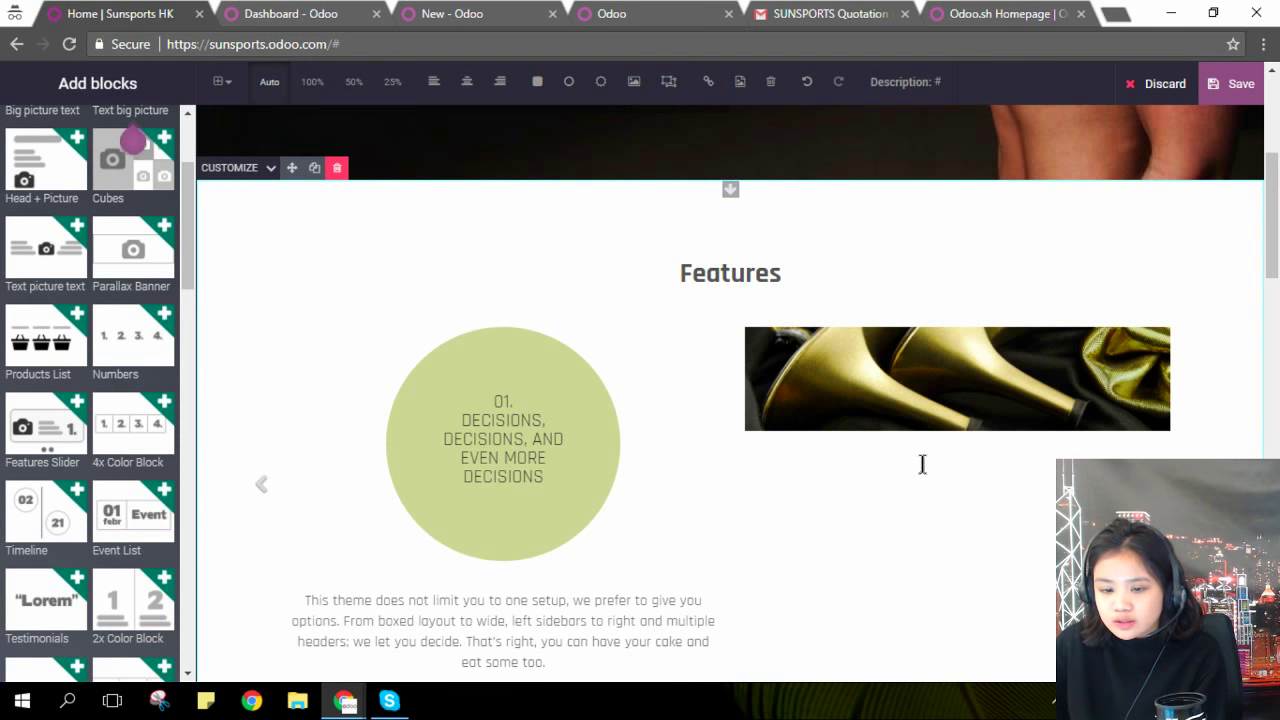
scroll(922, 464, down, 2)
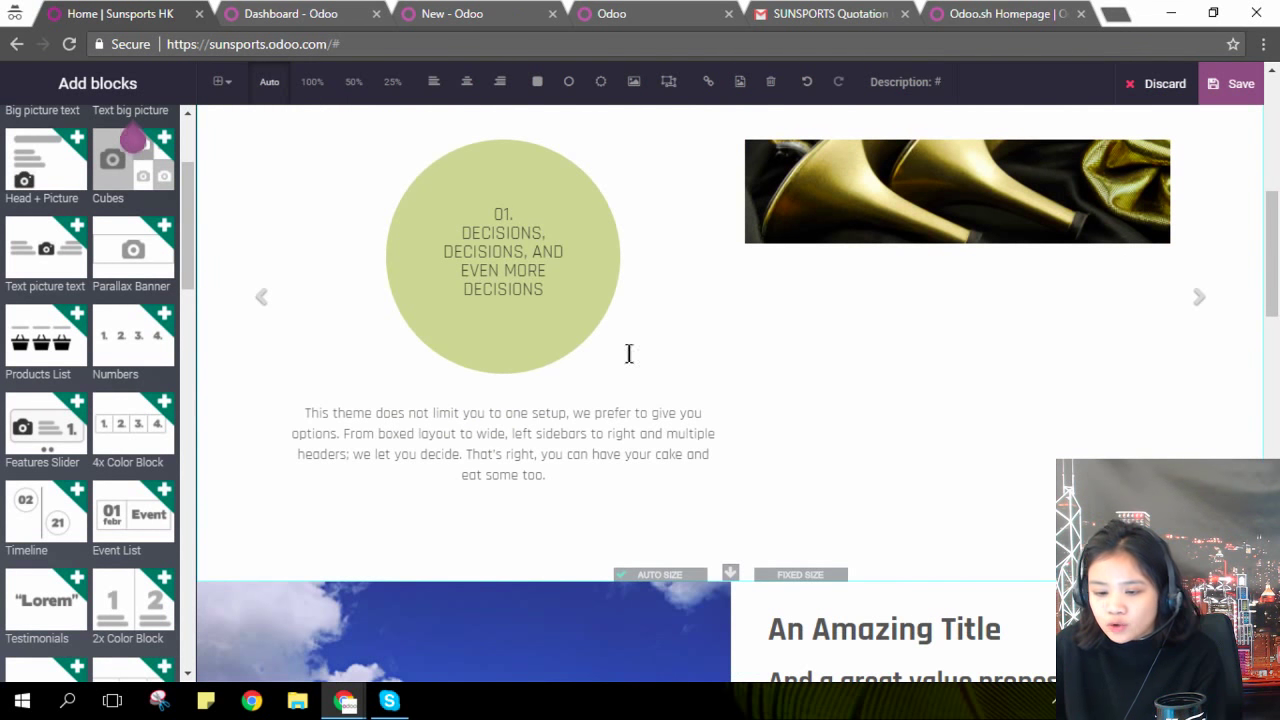
scroll(467, 391, up, 1)
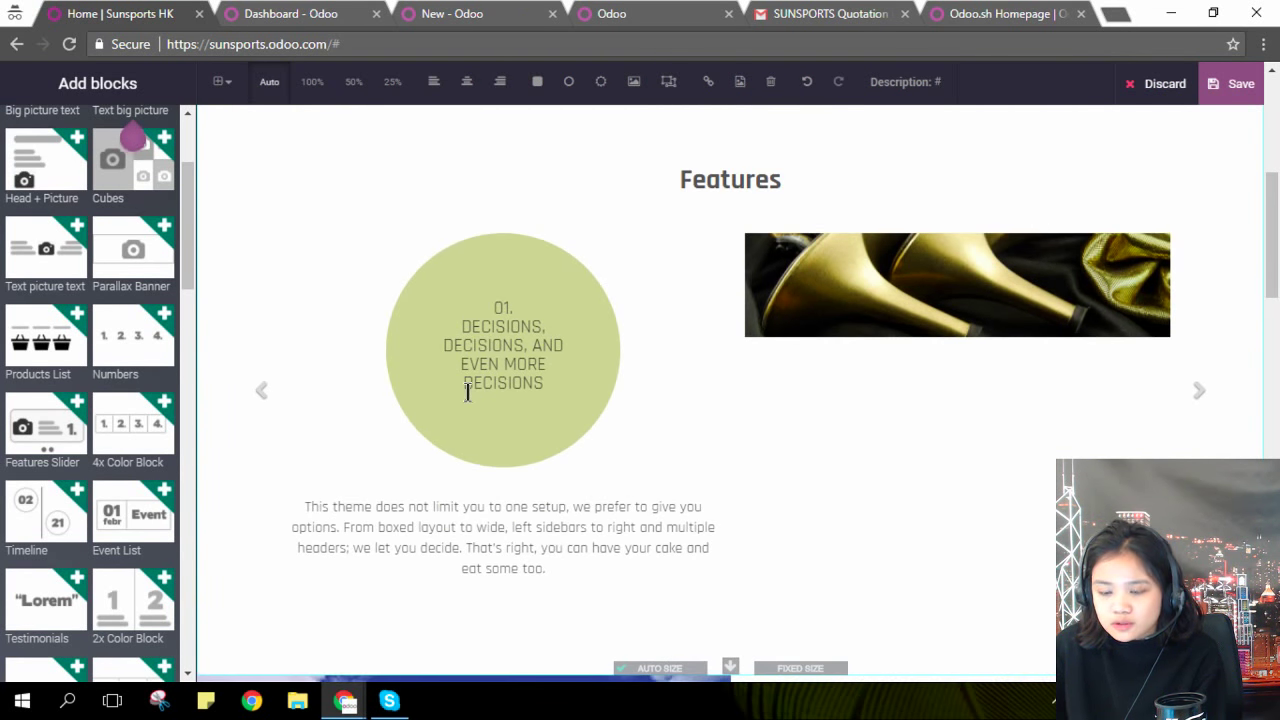
scroll(467, 391, up, 1)
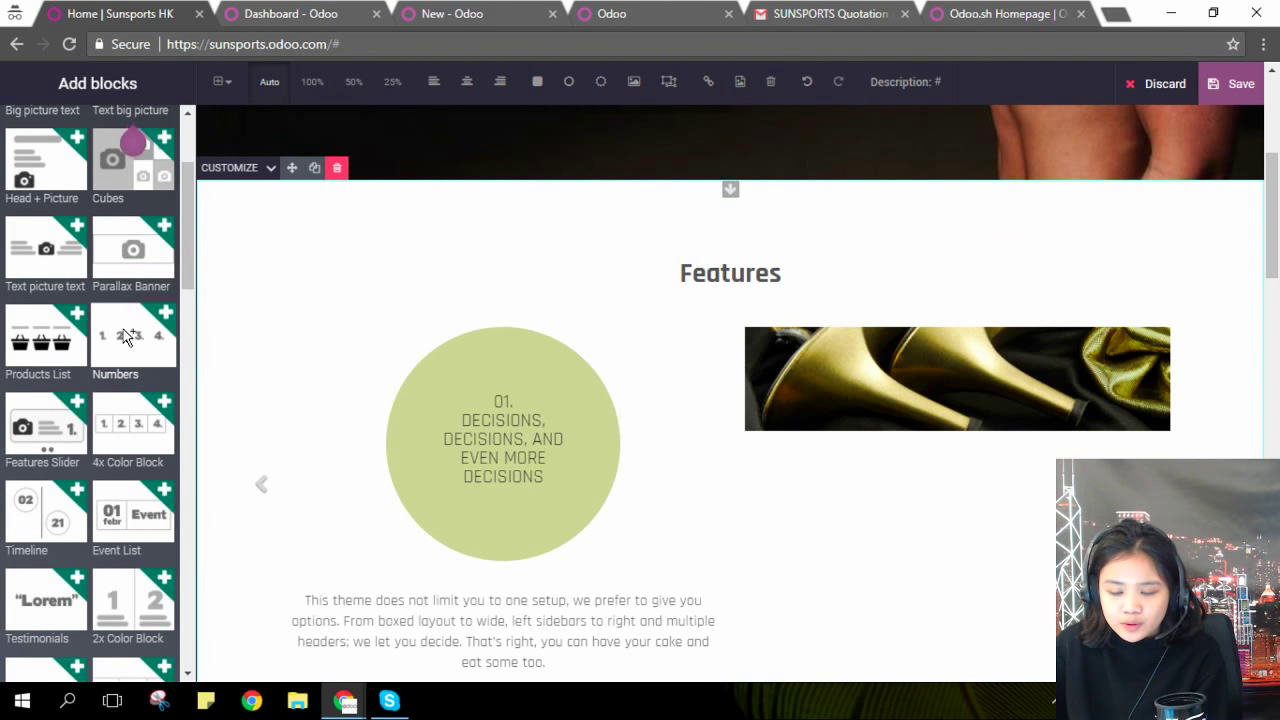
Insert a Products List block above the Features slider and select its first two product images
scroll(124, 336, down, 2)
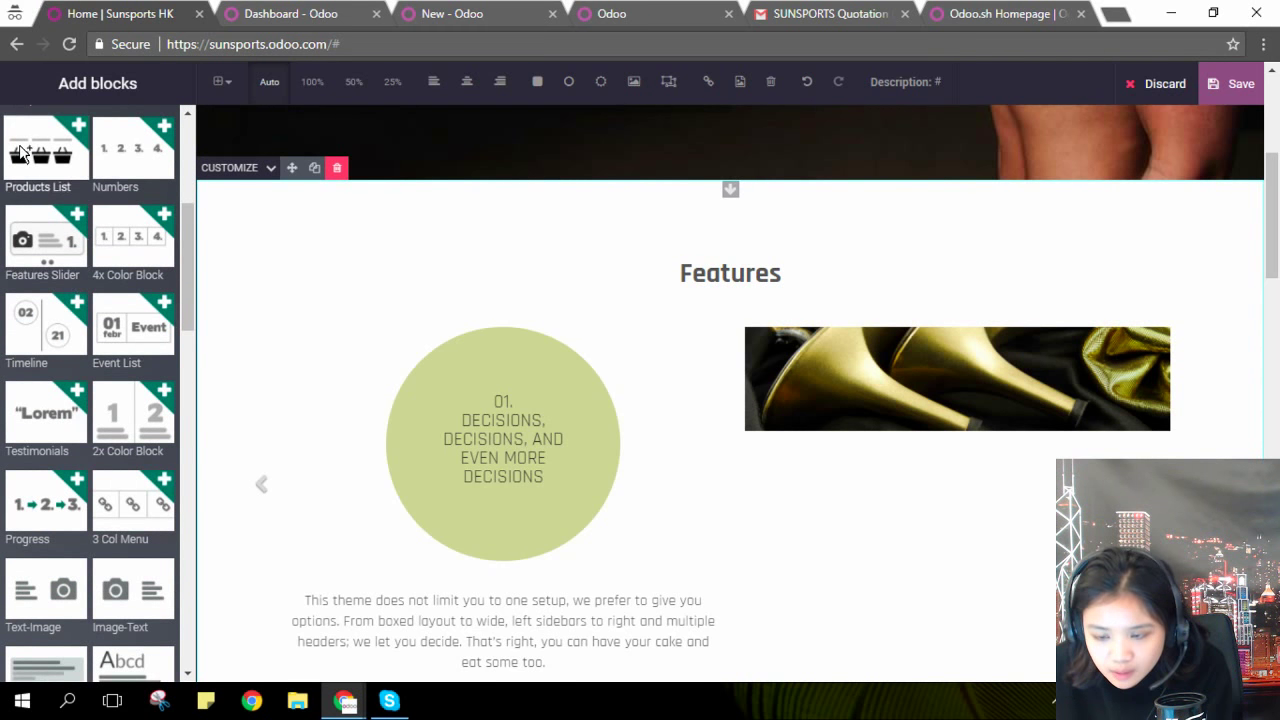
drag(24, 150, 405, 262)
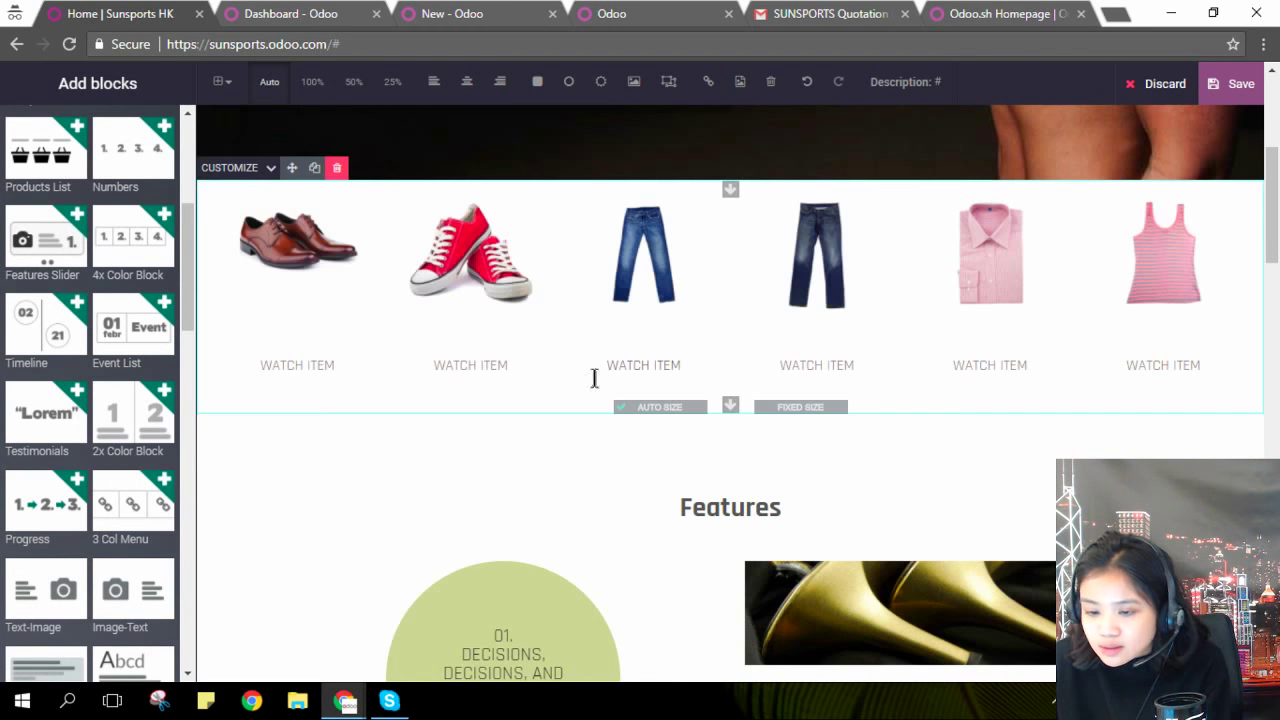
click(272, 246)
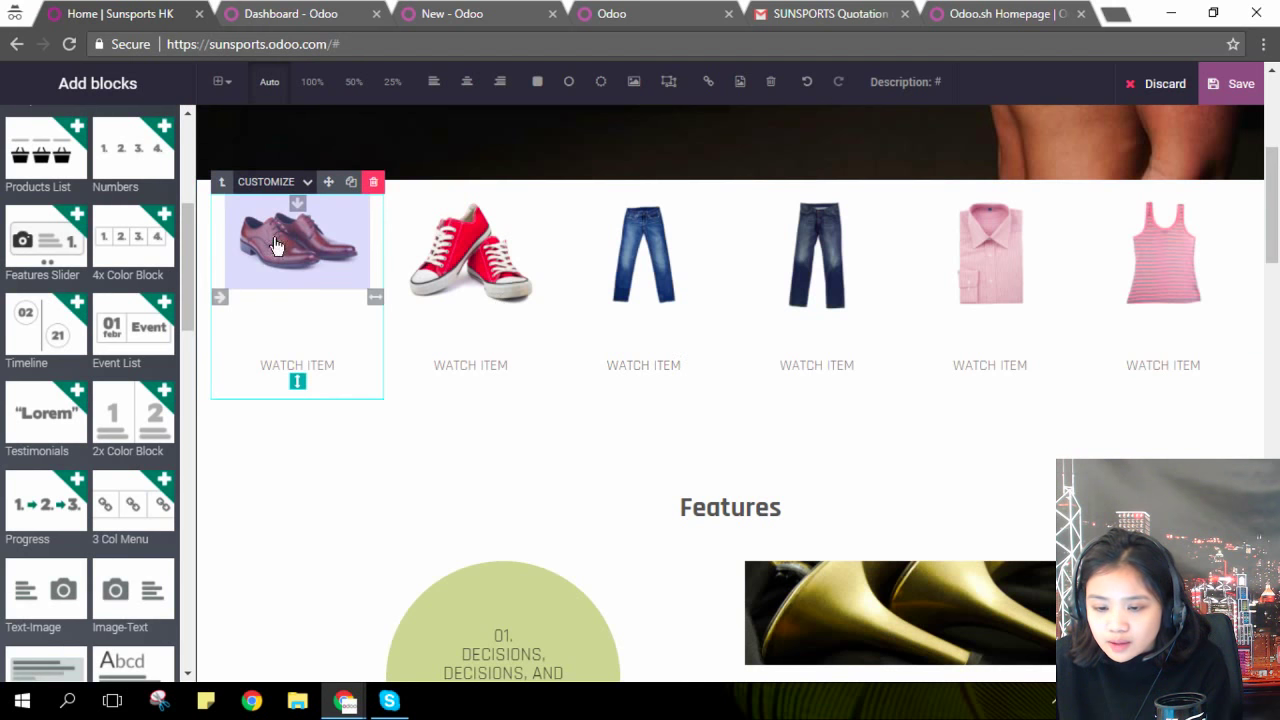
click(484, 296)
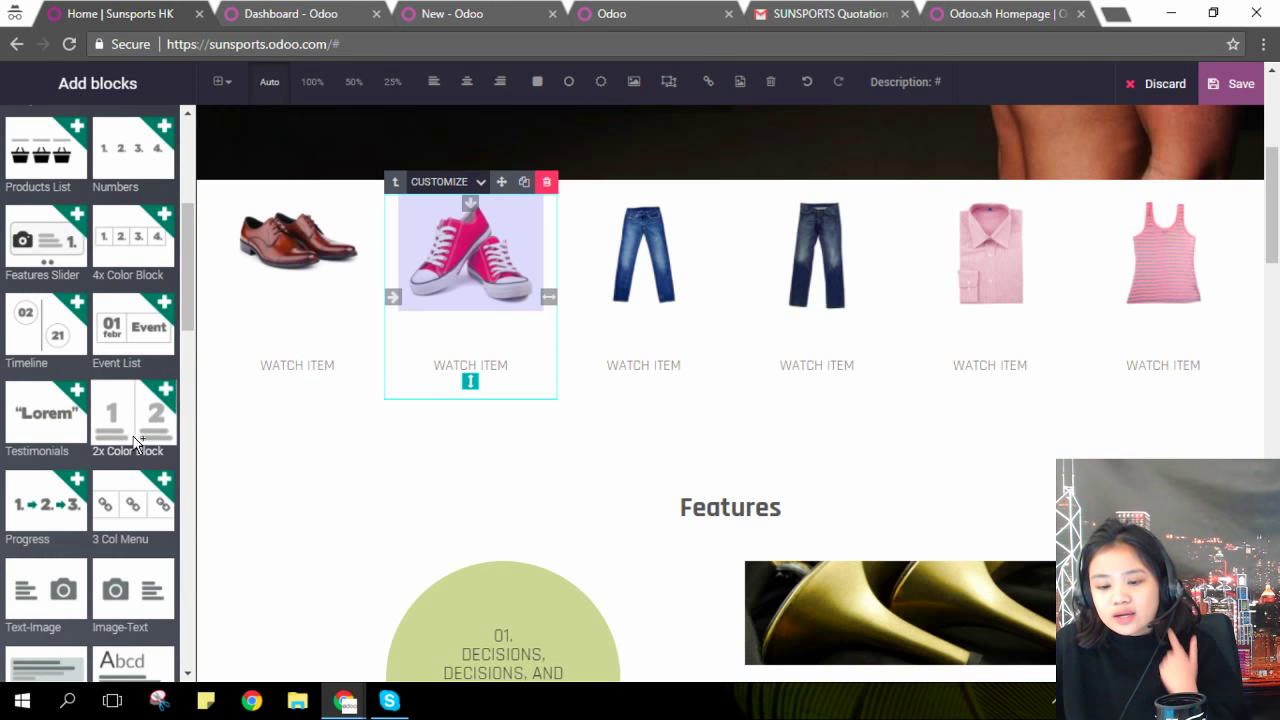
Insert a Features block with three icon columns between the products list and the Features slider
scroll(135, 442, down, 4)
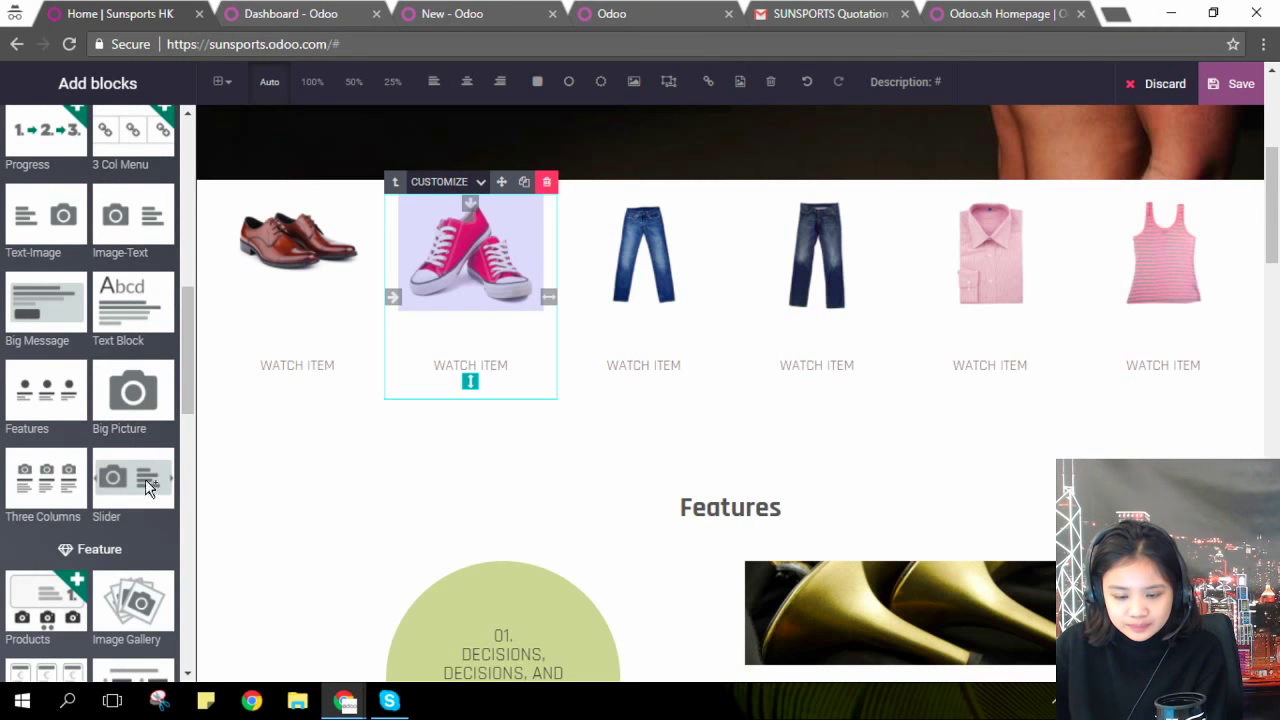
drag(33, 410, 514, 480)
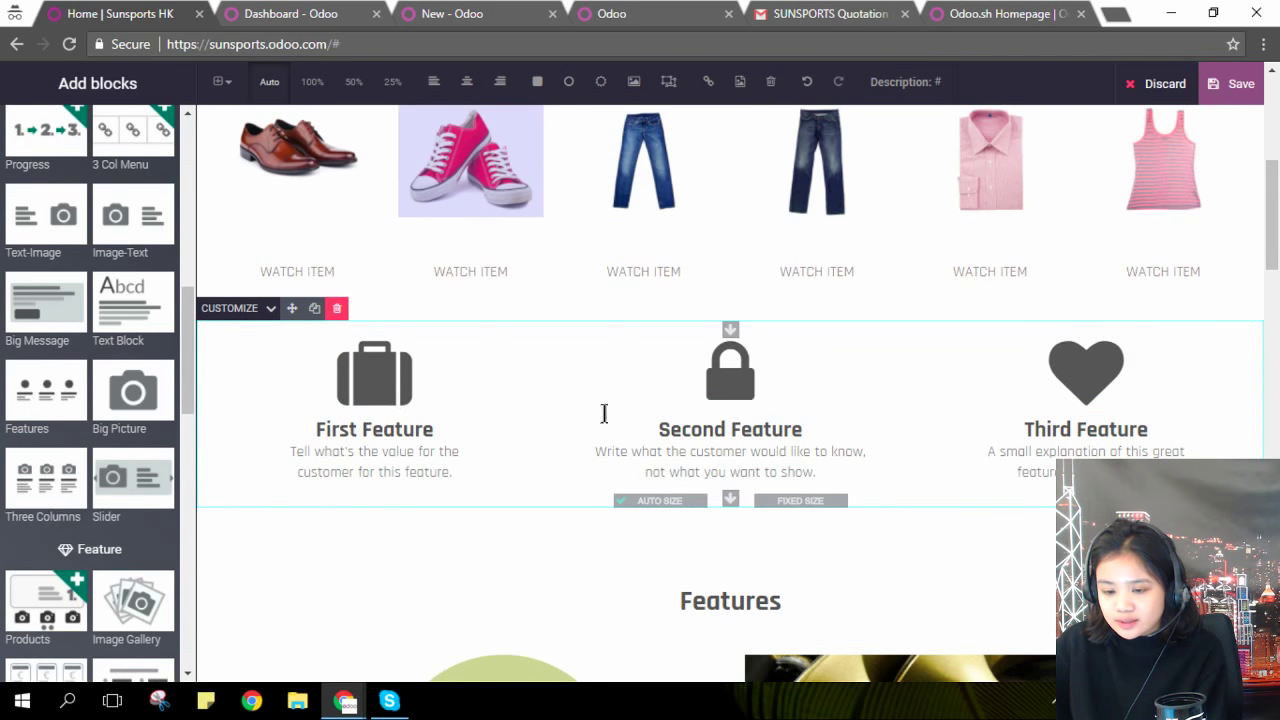
scroll(700, 430, up, 1)
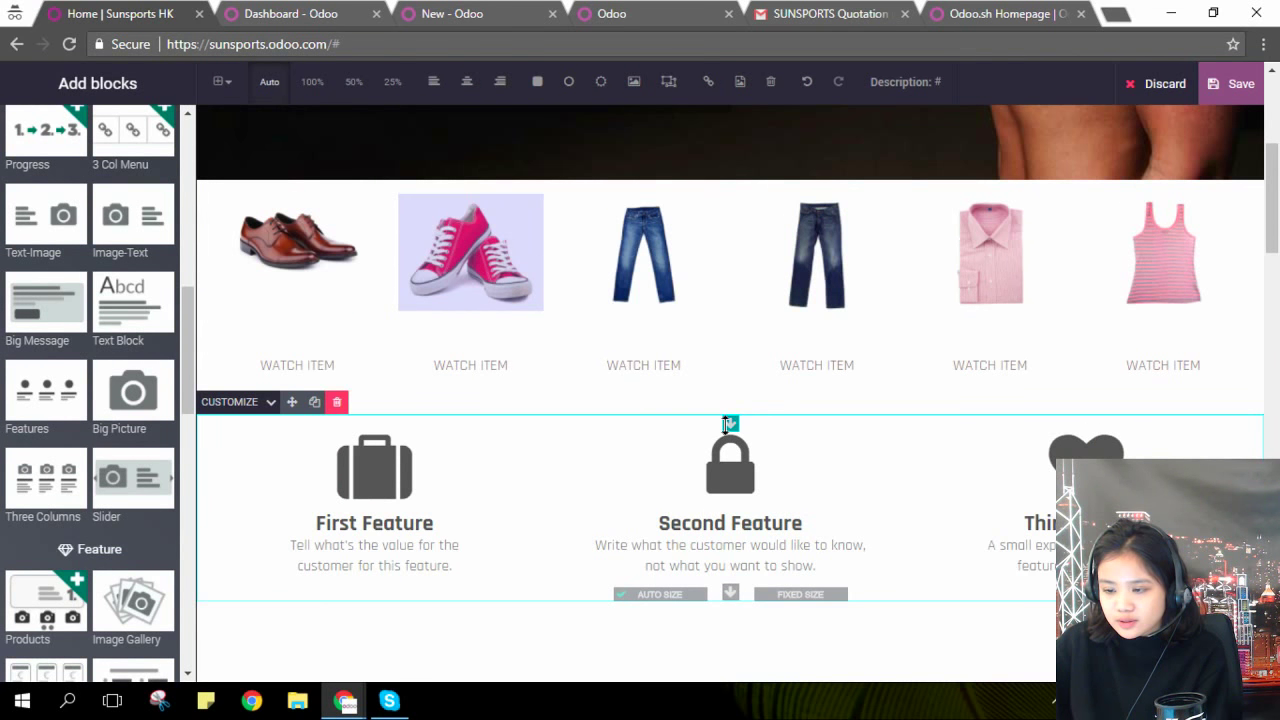
Highlight the first feature's title and the description text of each of the three feature columns
triple_click(371, 529)
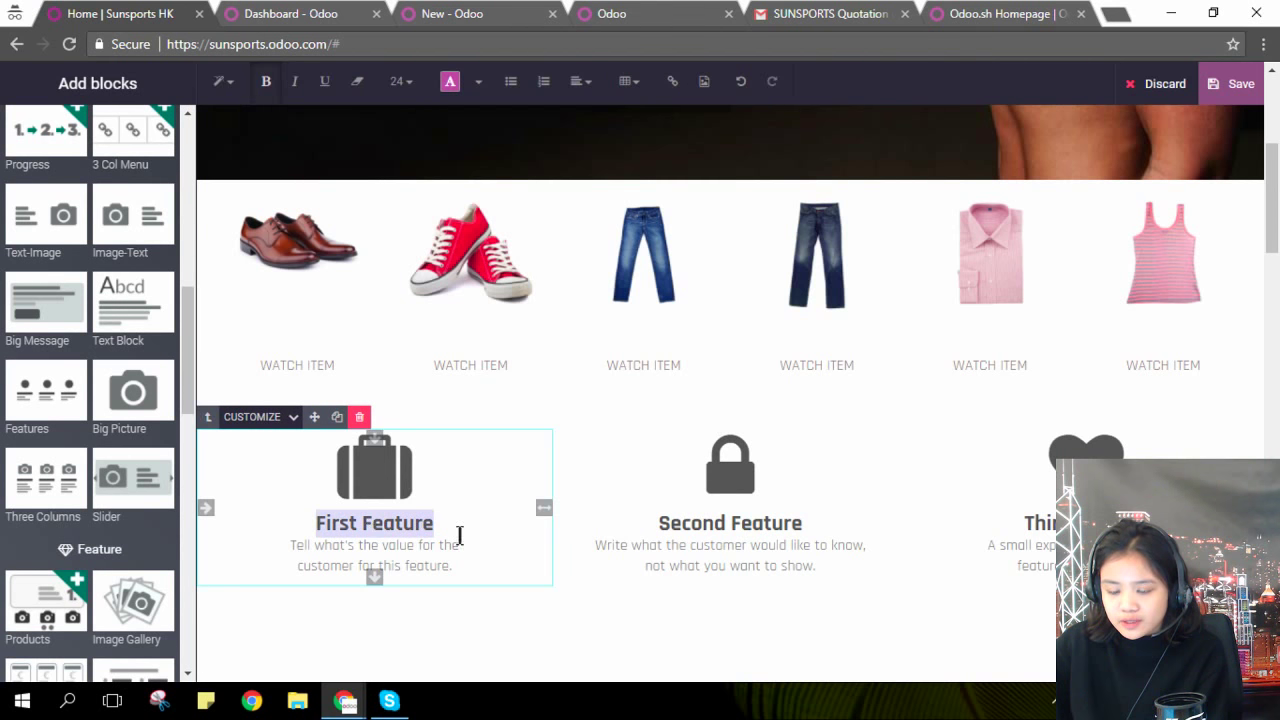
triple_click(386, 560)
triple_click(724, 560)
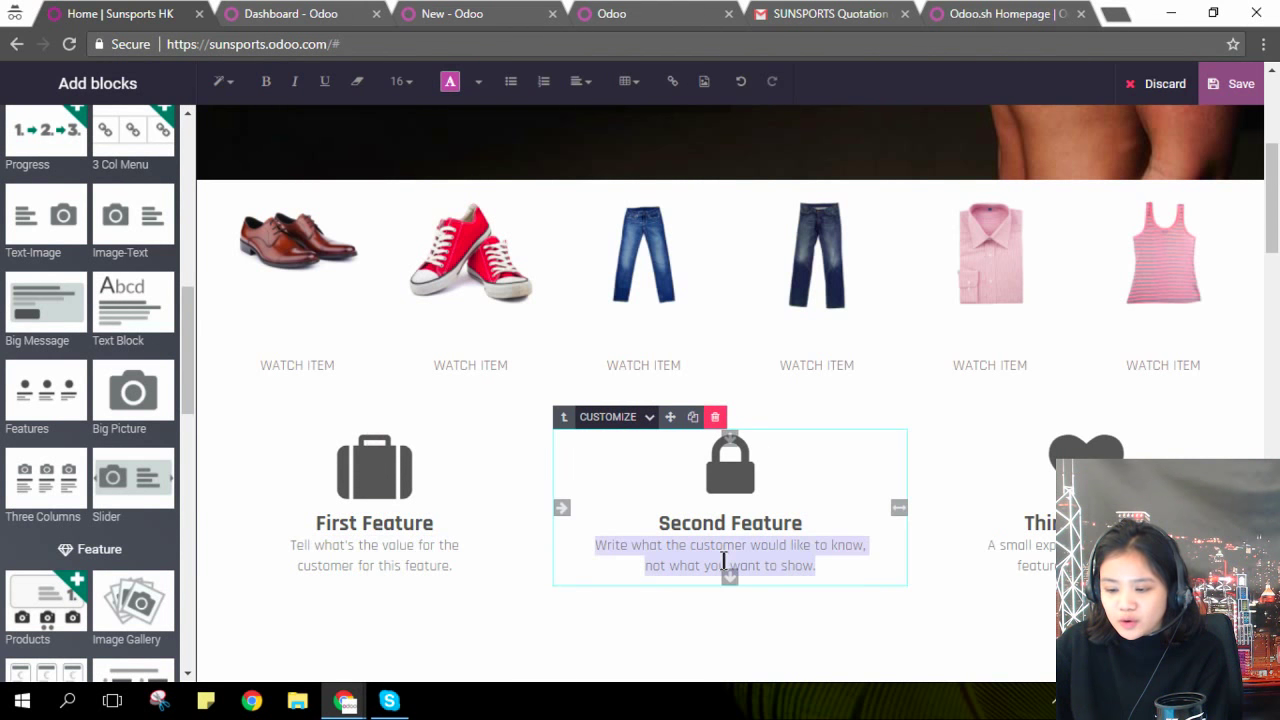
scroll(827, 567, down, 1)
triple_click(1103, 447)
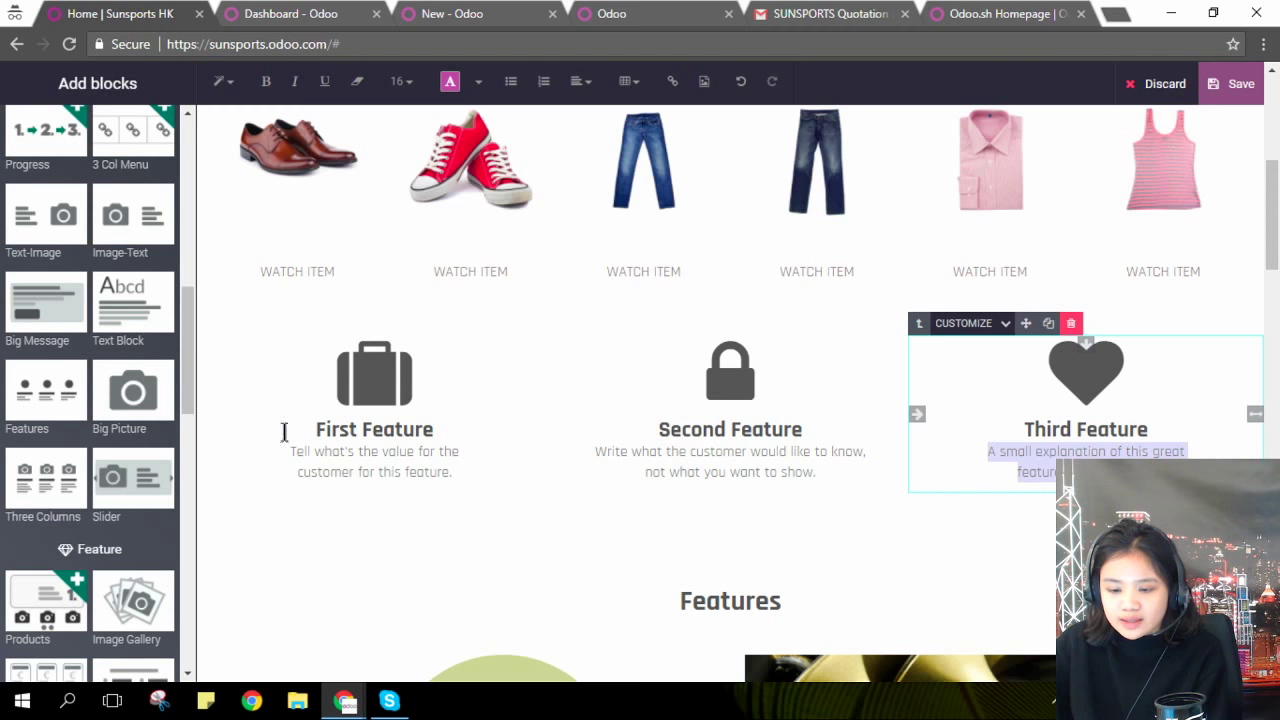
Insert a Feature Grid block between the Features slider and the "An Amazing Title" section
scroll(395, 420, down, 7)
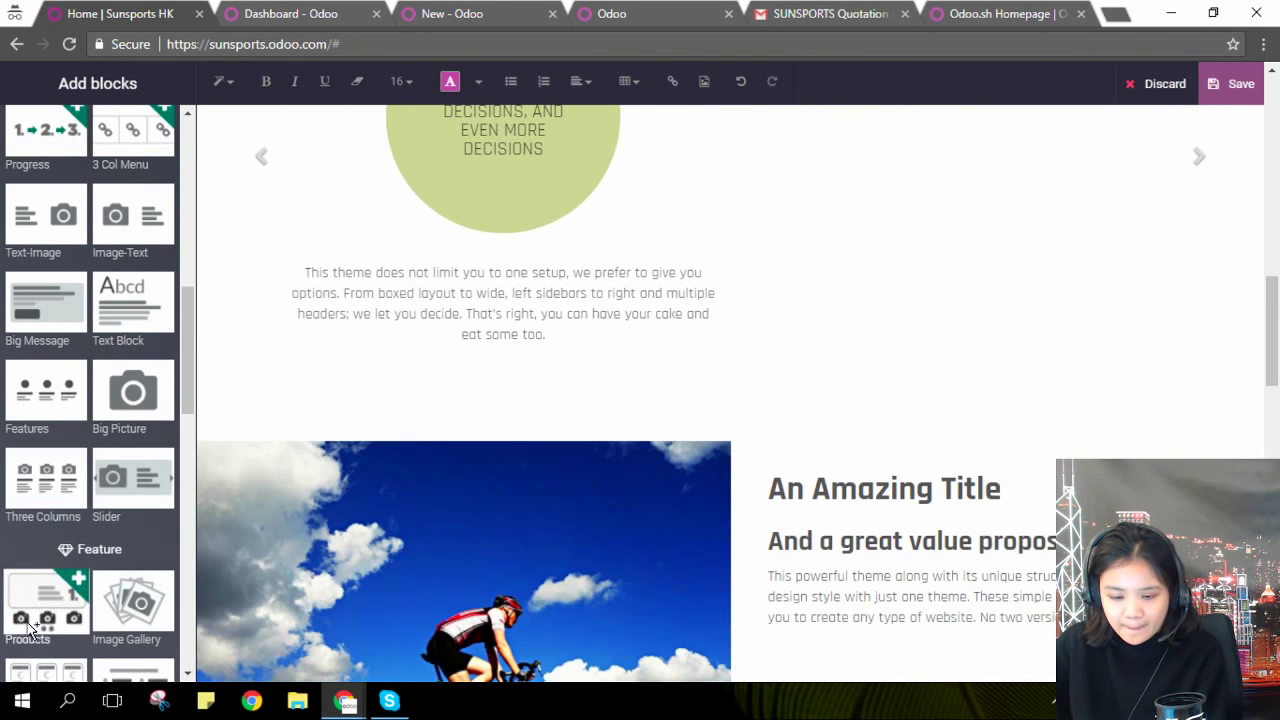
scroll(40, 600, down, 2)
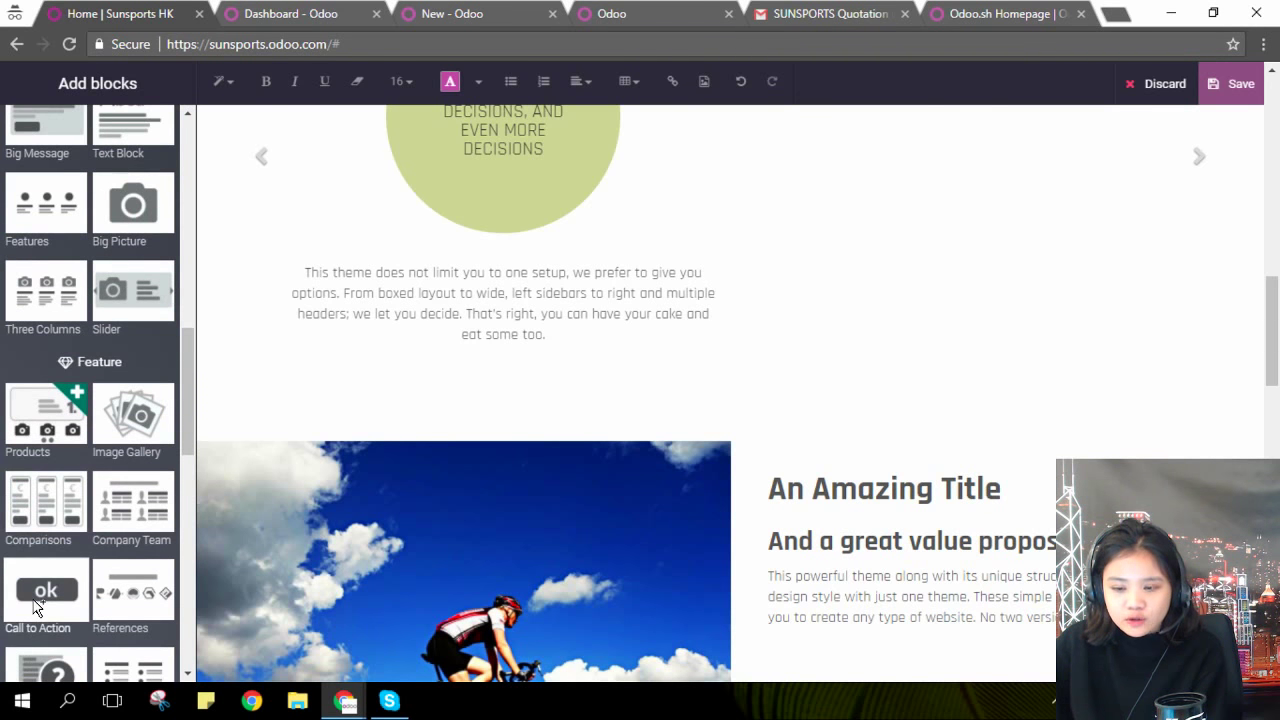
scroll(35, 605, down, 1)
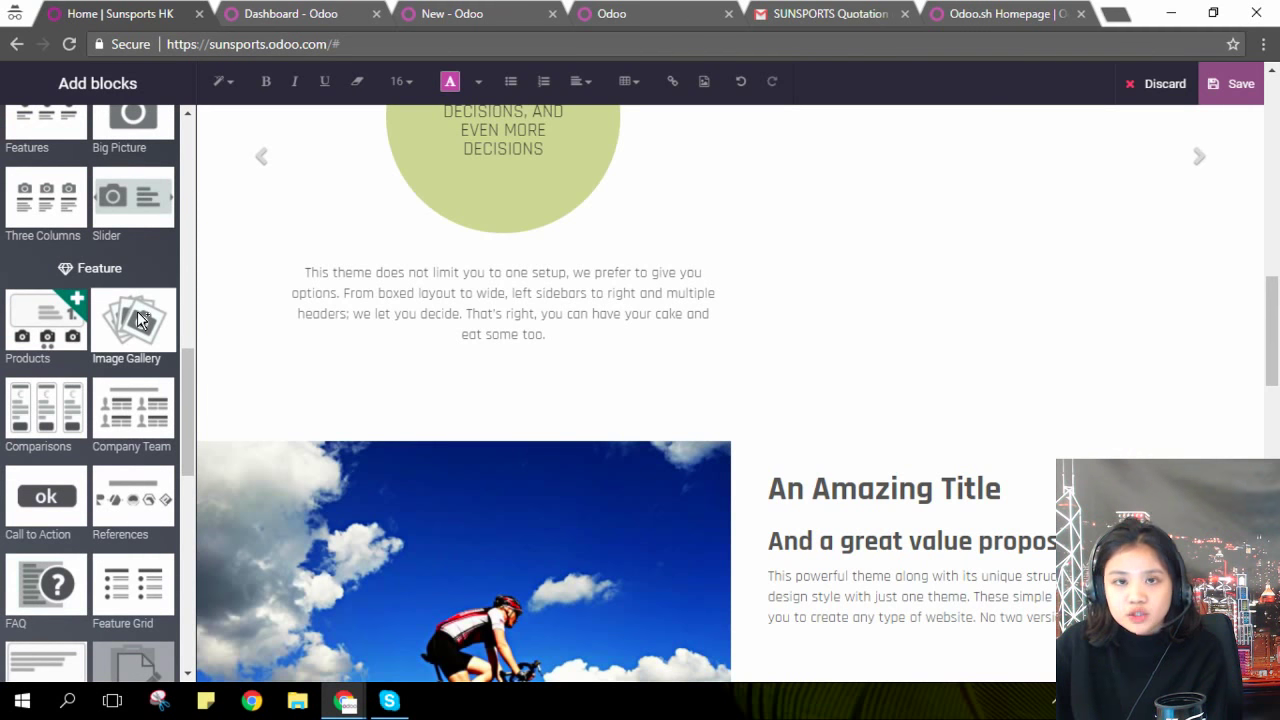
mouse_move(137, 313)
mouse_down()
mouse_move(581, 432)
mouse_move(148, 314)
mouse_up()
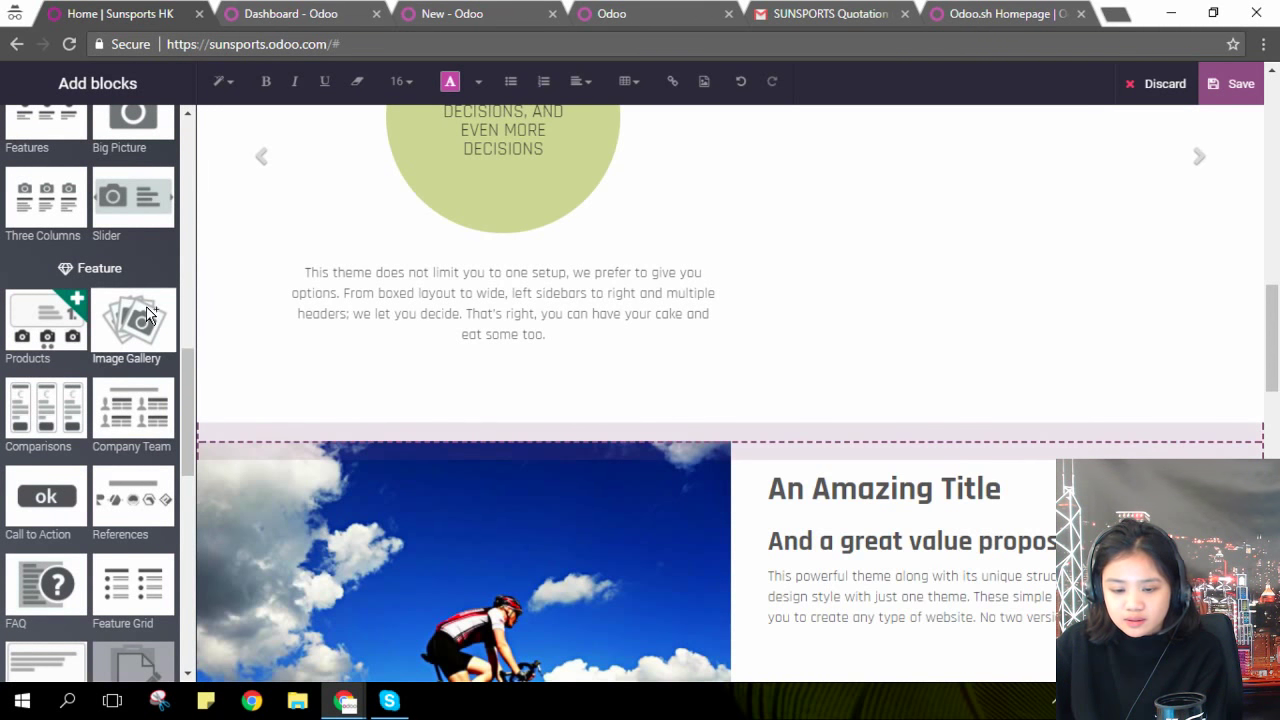
scroll(120, 420, down, 3)
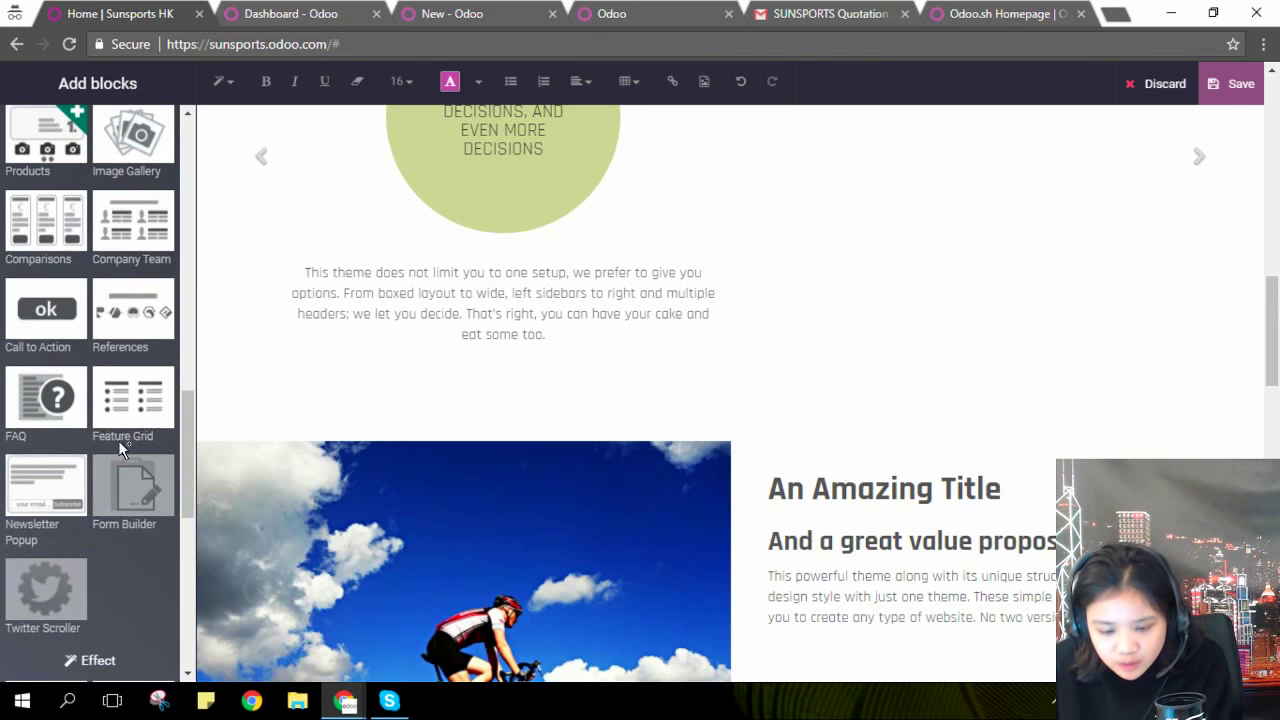
drag(116, 431, 503, 463)
scroll(510, 464, down, 3)
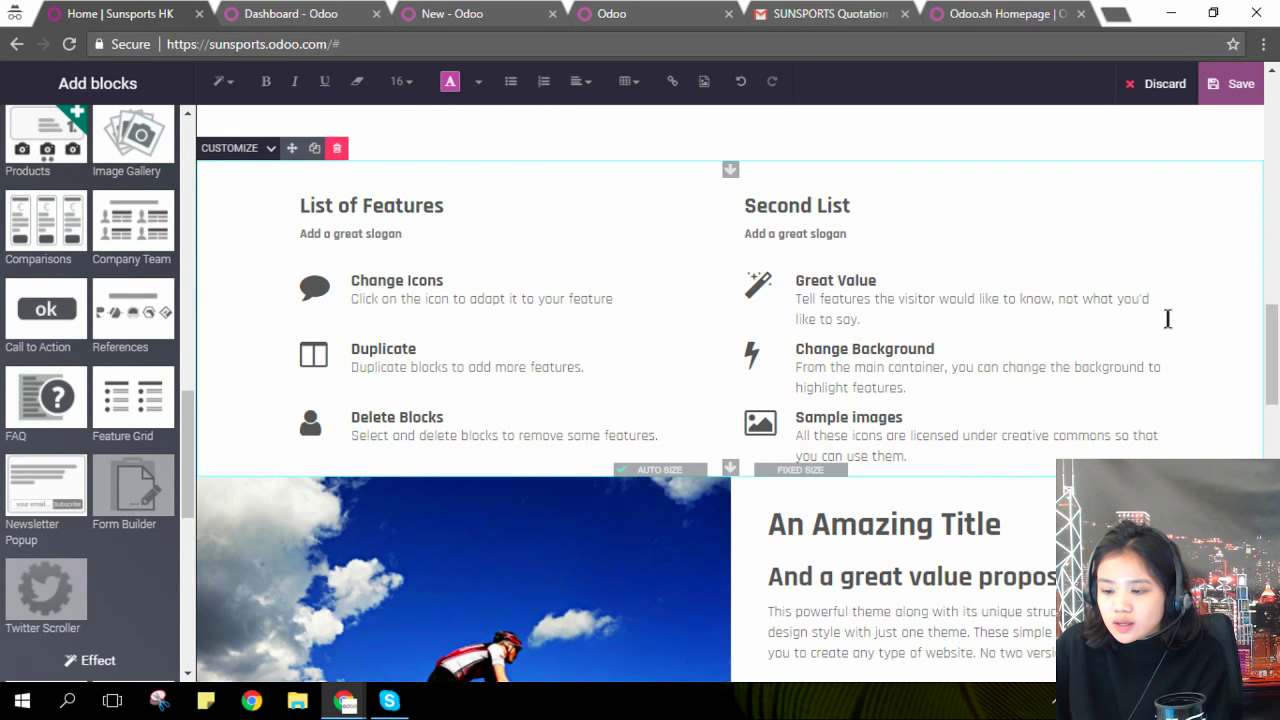
Browse the replacement pictograms for the "Great Value" icon and discard the selection
double_click(761, 287)
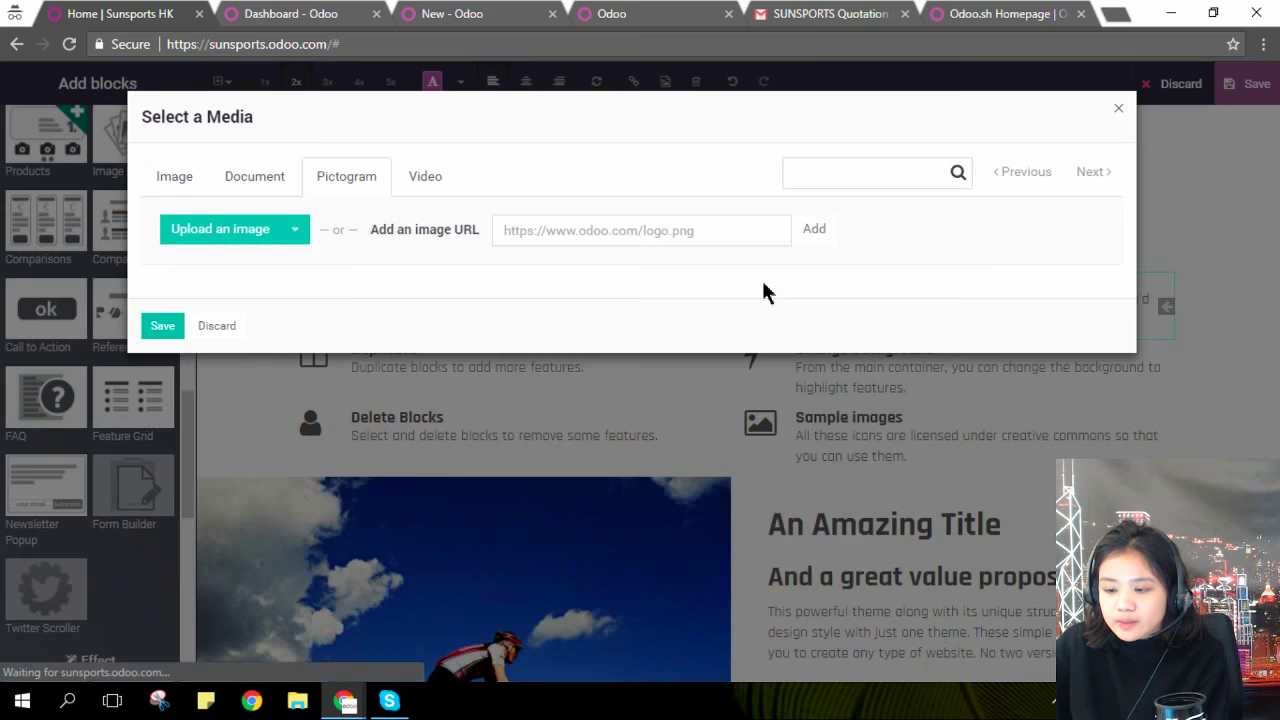
scroll(902, 322, down, 1)
scroll(902, 322, down, 10)
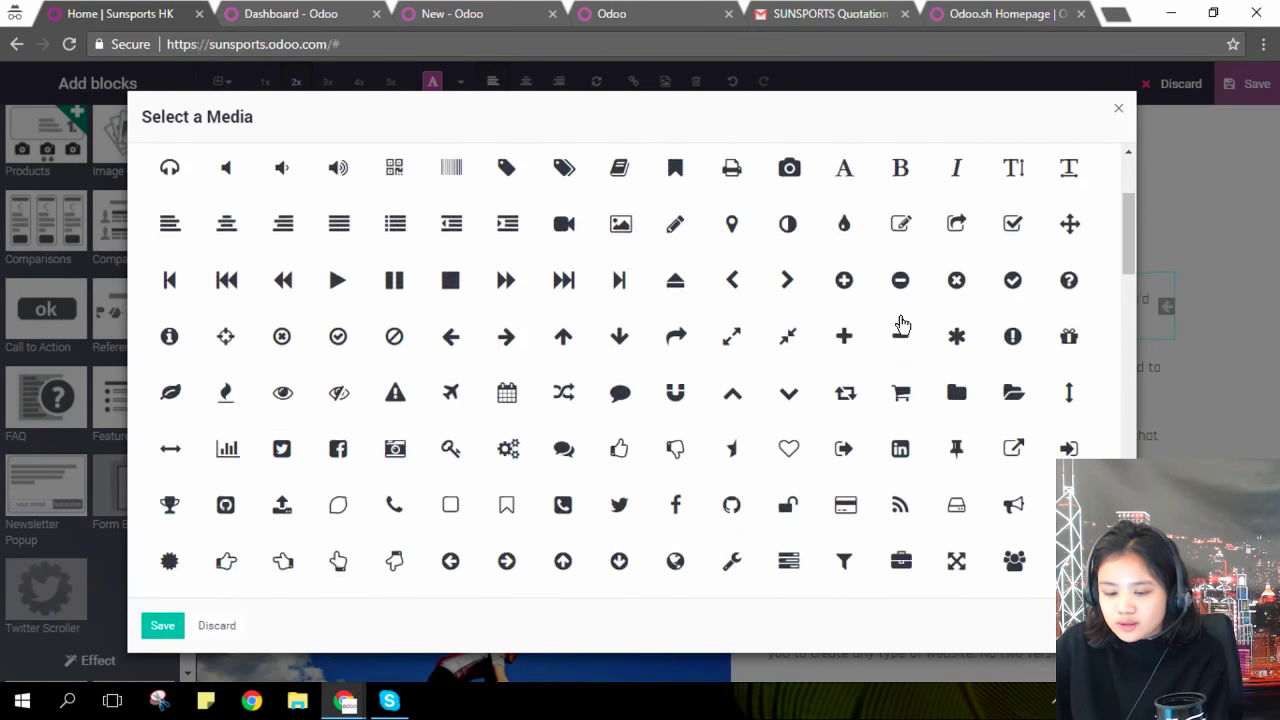
click(216, 630)
Insert a Newsletter Popup block below the feature grid, using the "Newsletter" mailing list
scroll(120, 563, down, 2)
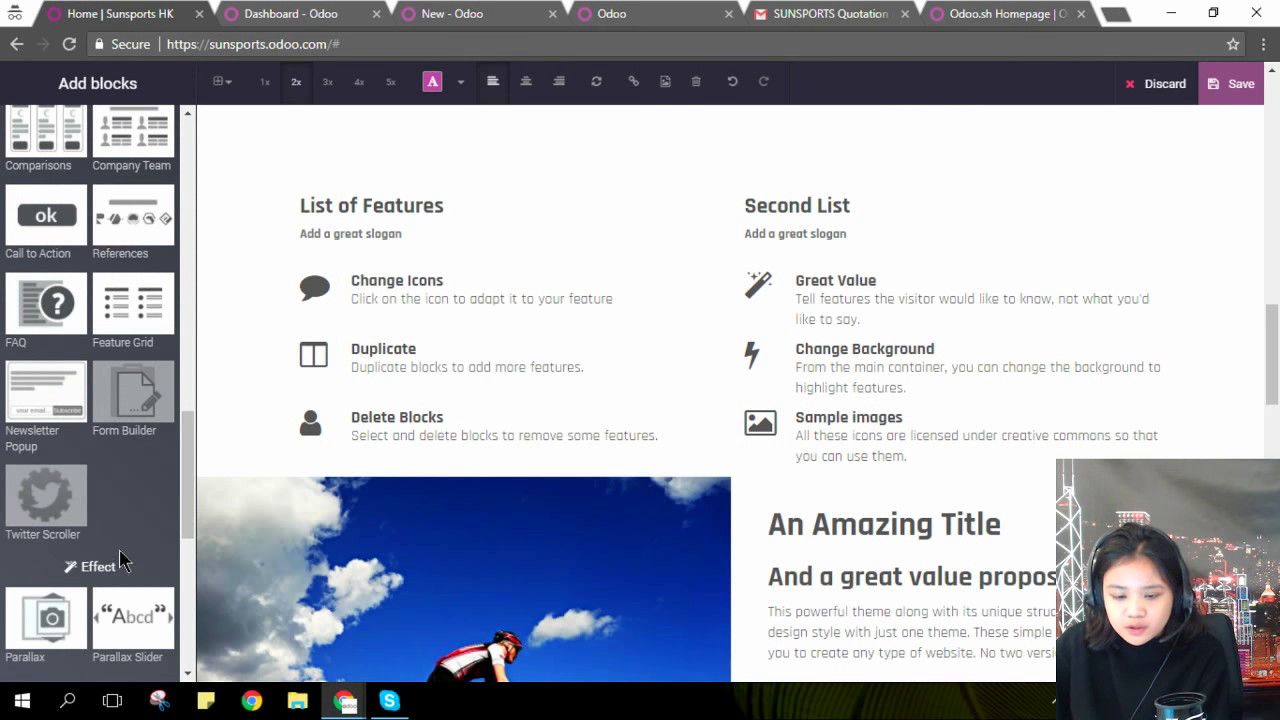
drag(52, 392, 468, 478)
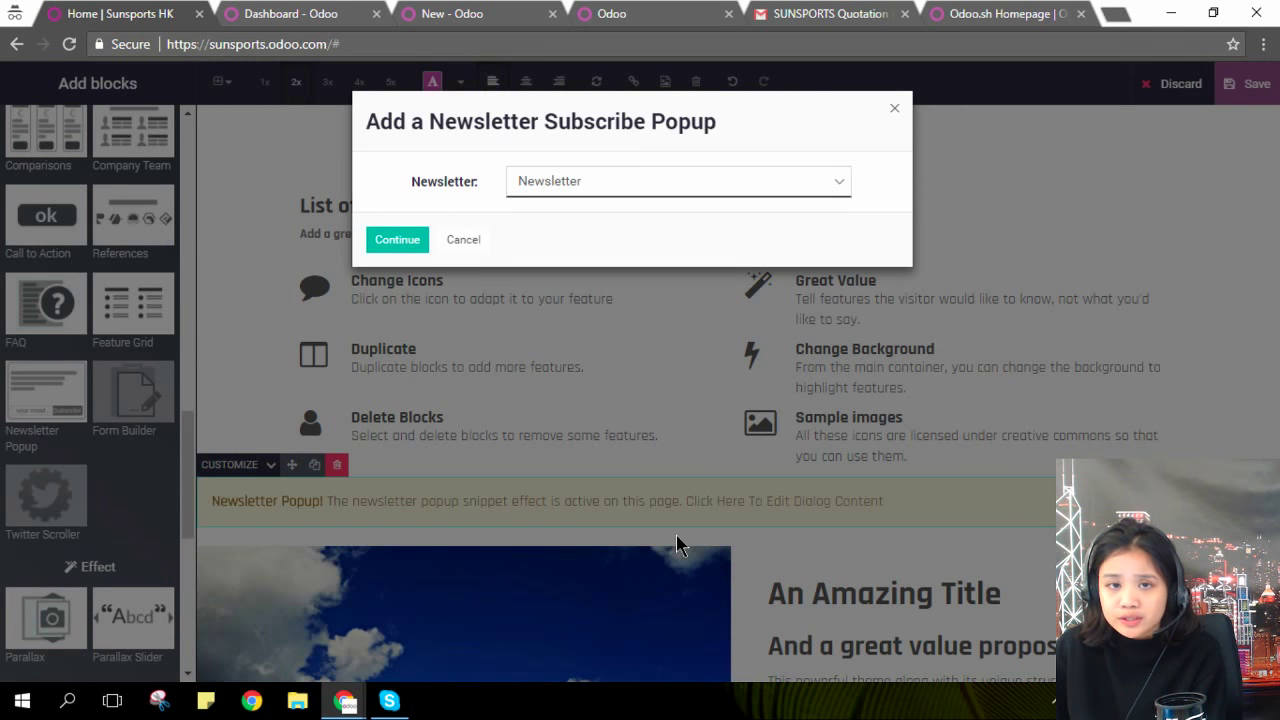
click(399, 242)
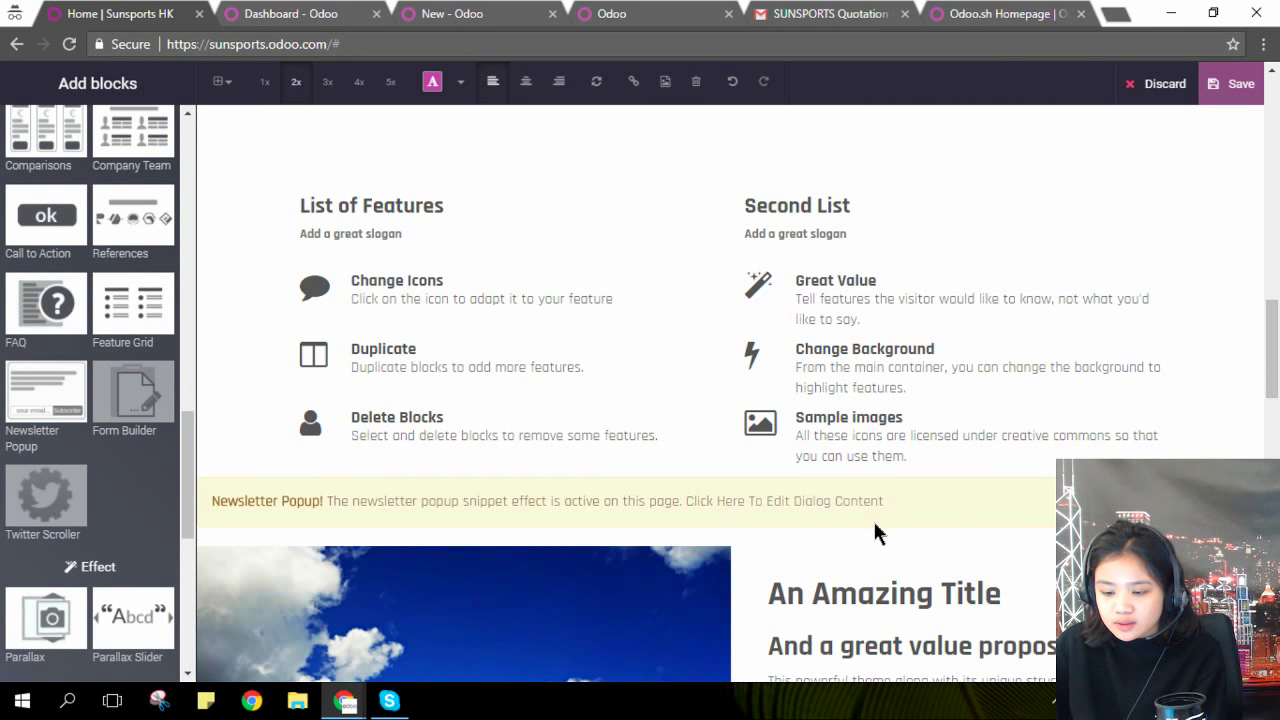
Insert a Parallax block between the newsletter popup notice and the "An Amazing Title" section, and view its customization options
scroll(874, 522, down, 3)
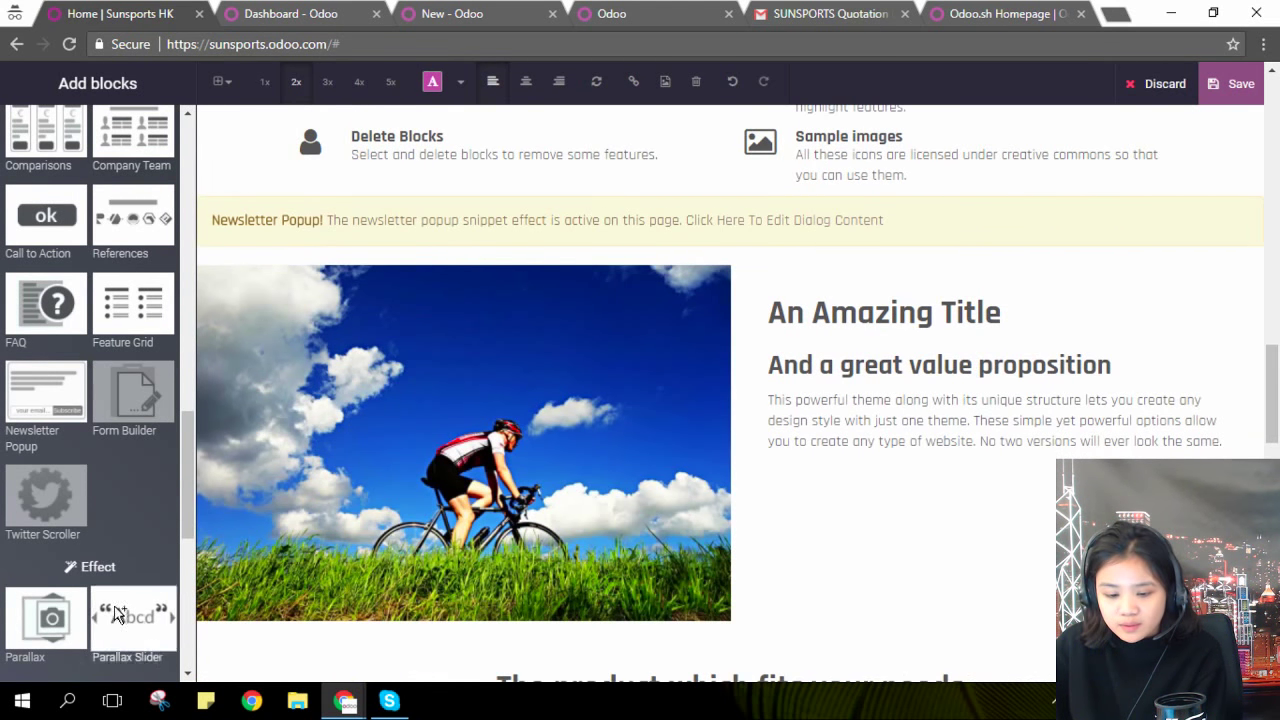
scroll(115, 557, down, 1)
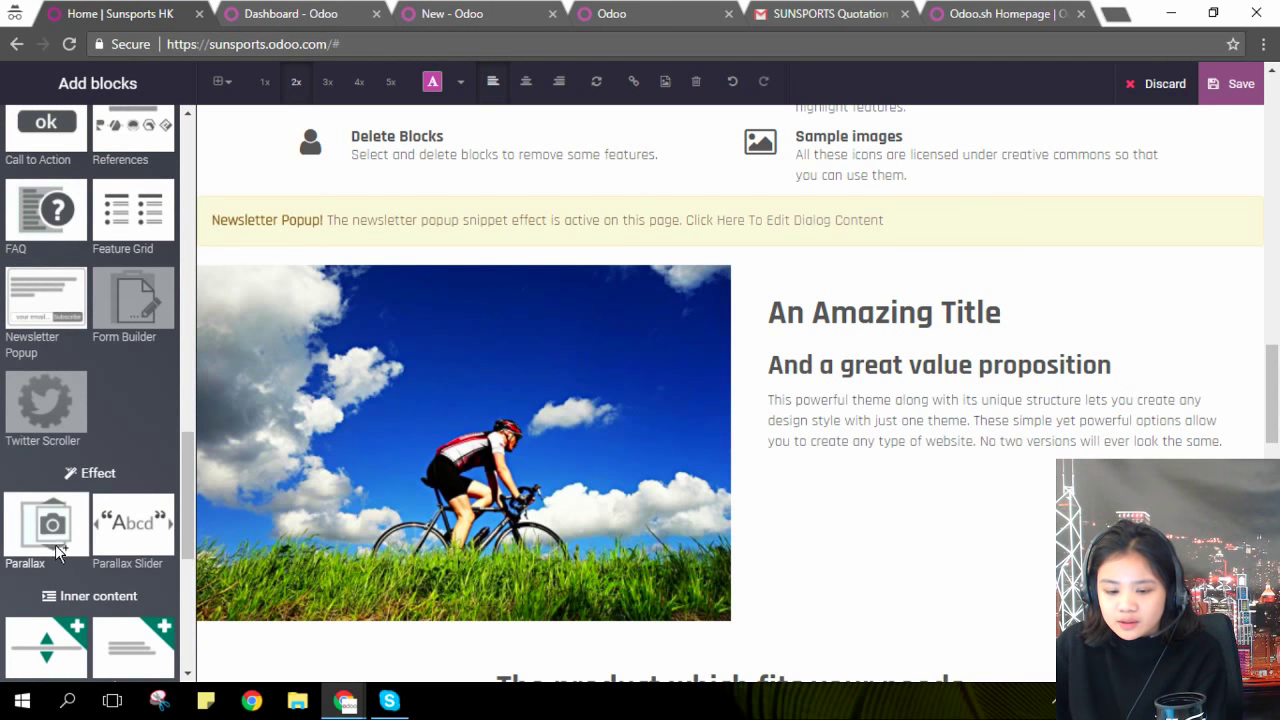
drag(84, 565, 747, 263)
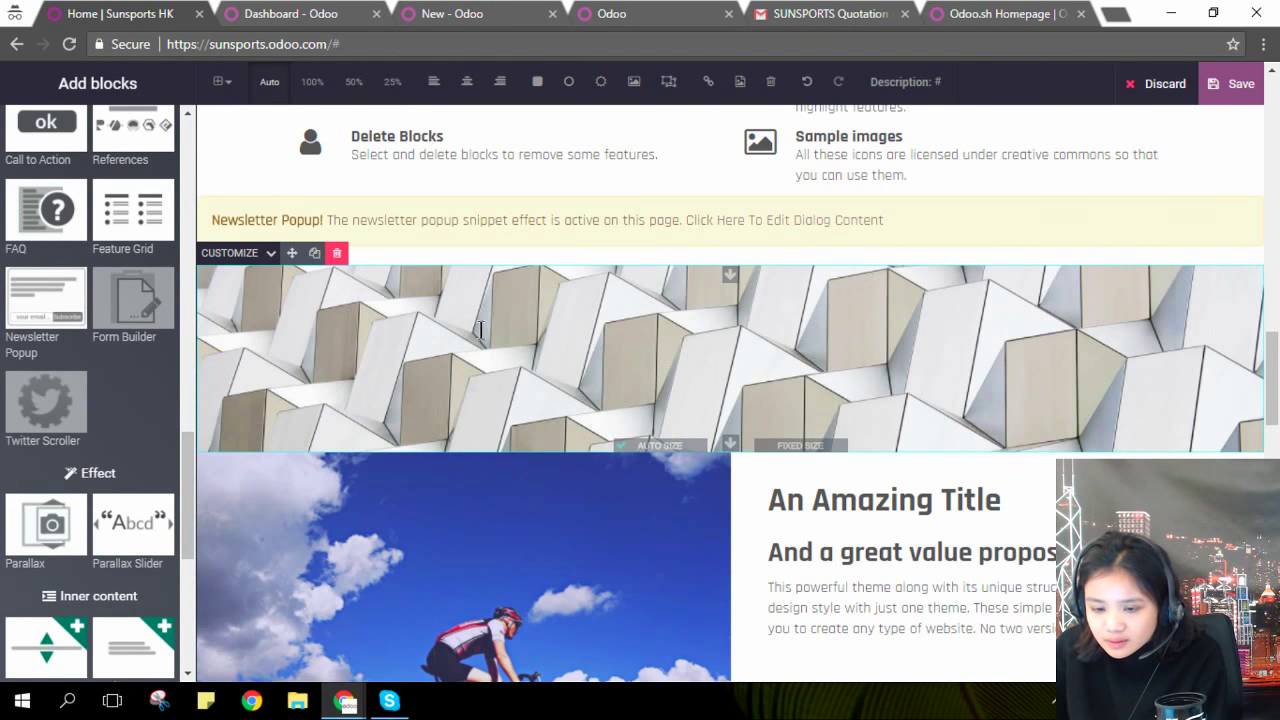
click(235, 253)
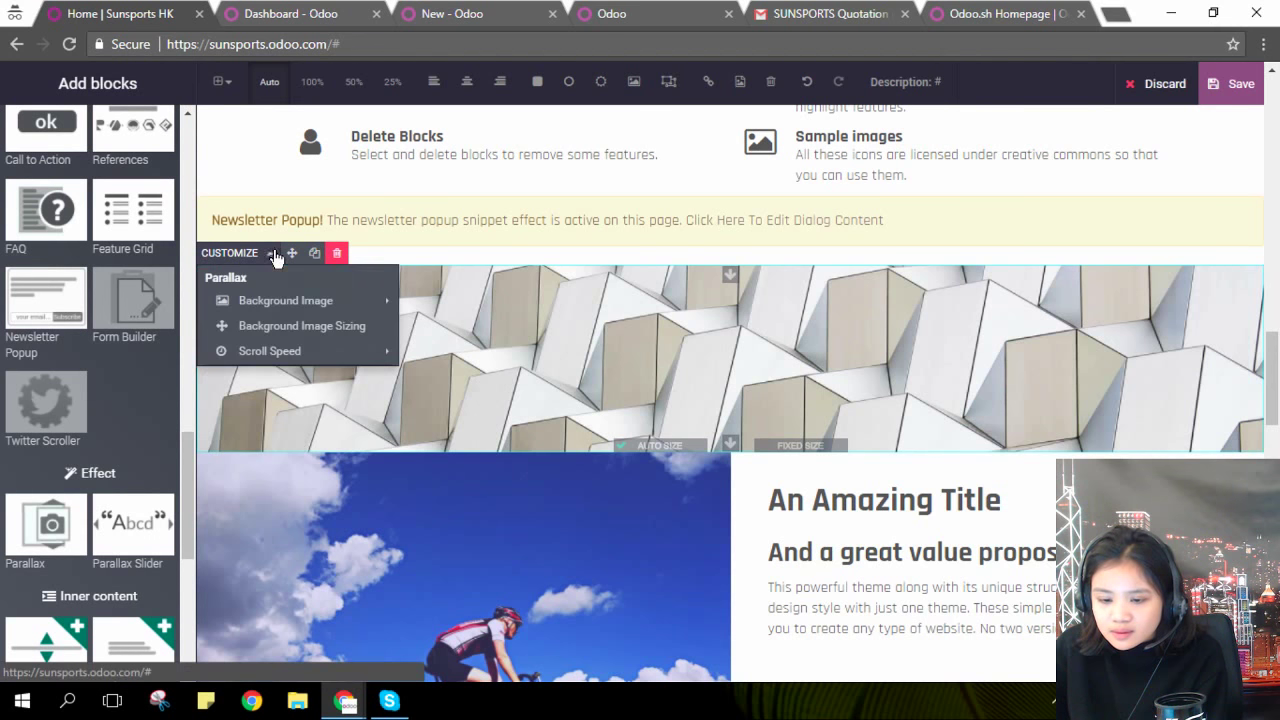
mouse_move(296, 353)
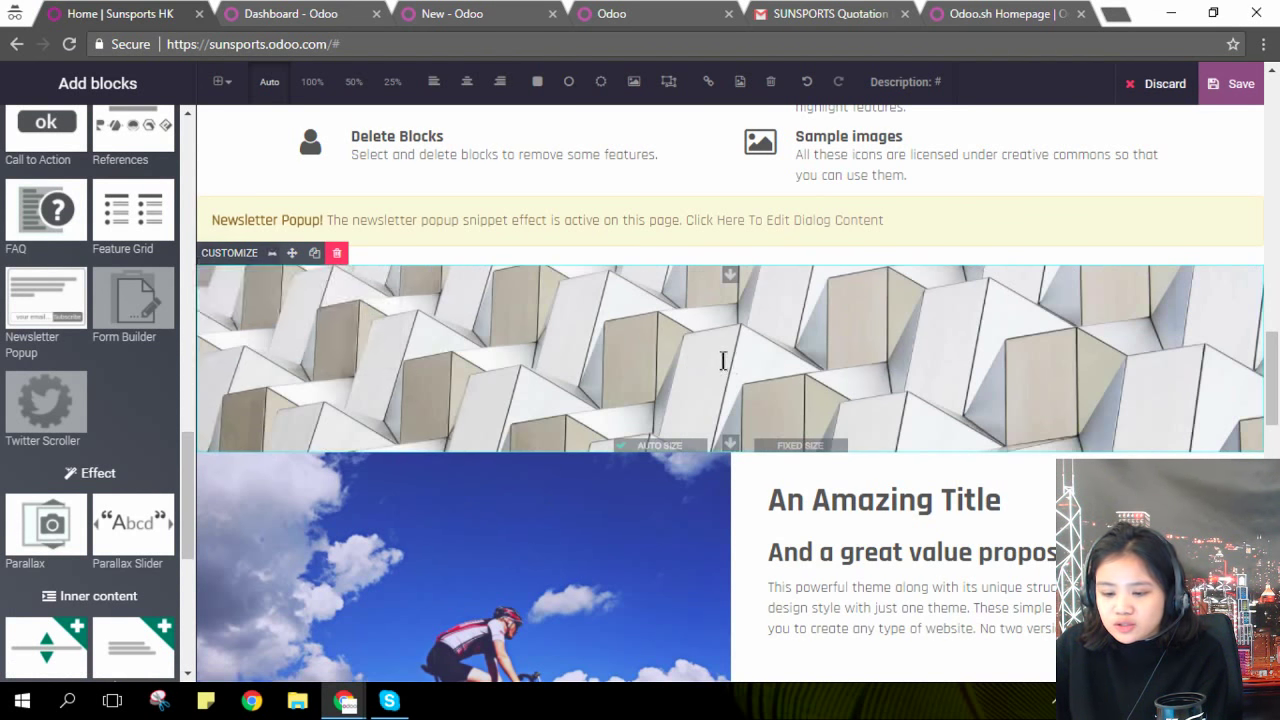
Add a Share block below the "An Amazing Title" description text and remove it again
scroll(178, 560, down, 2)
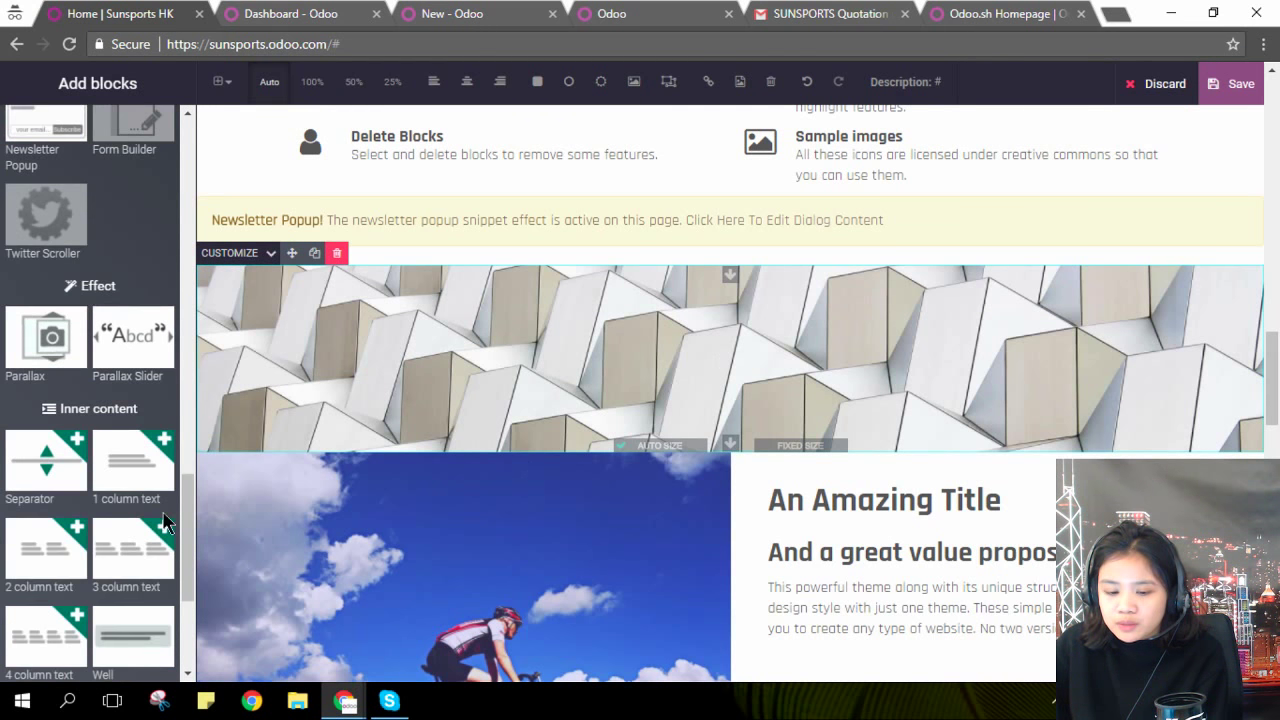
scroll(162, 540, down, 1)
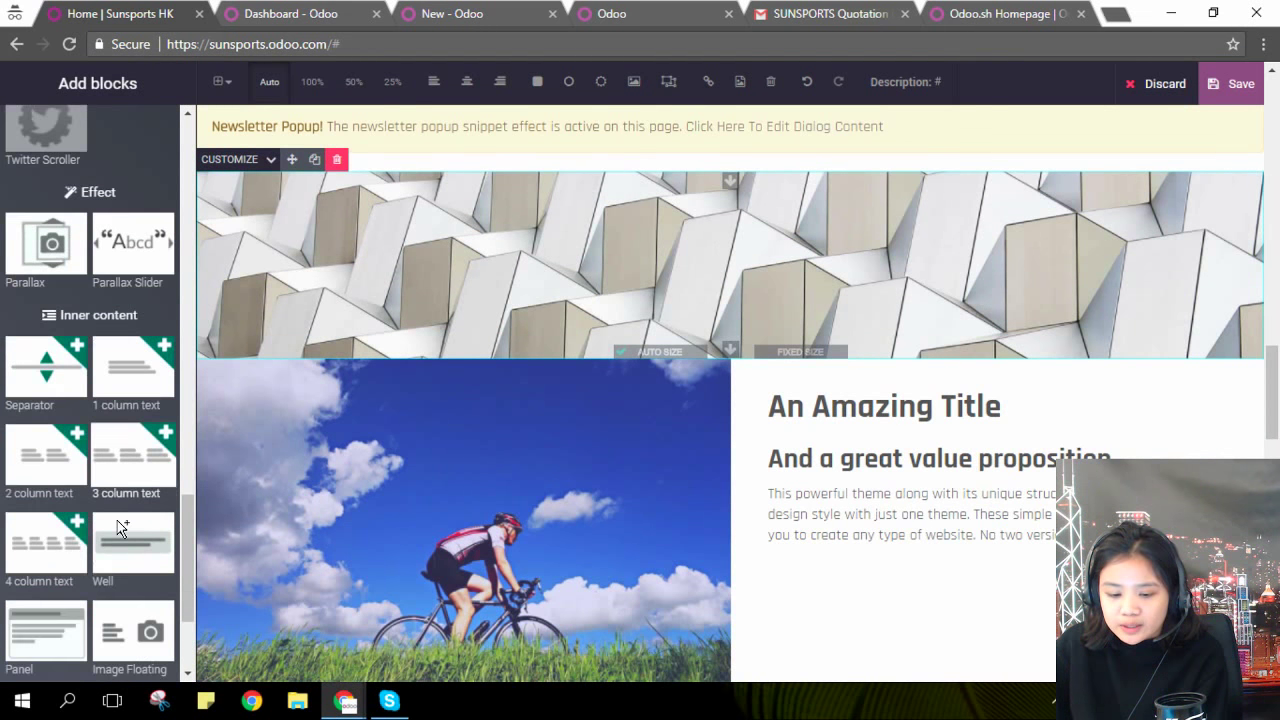
scroll(158, 556, down, 2)
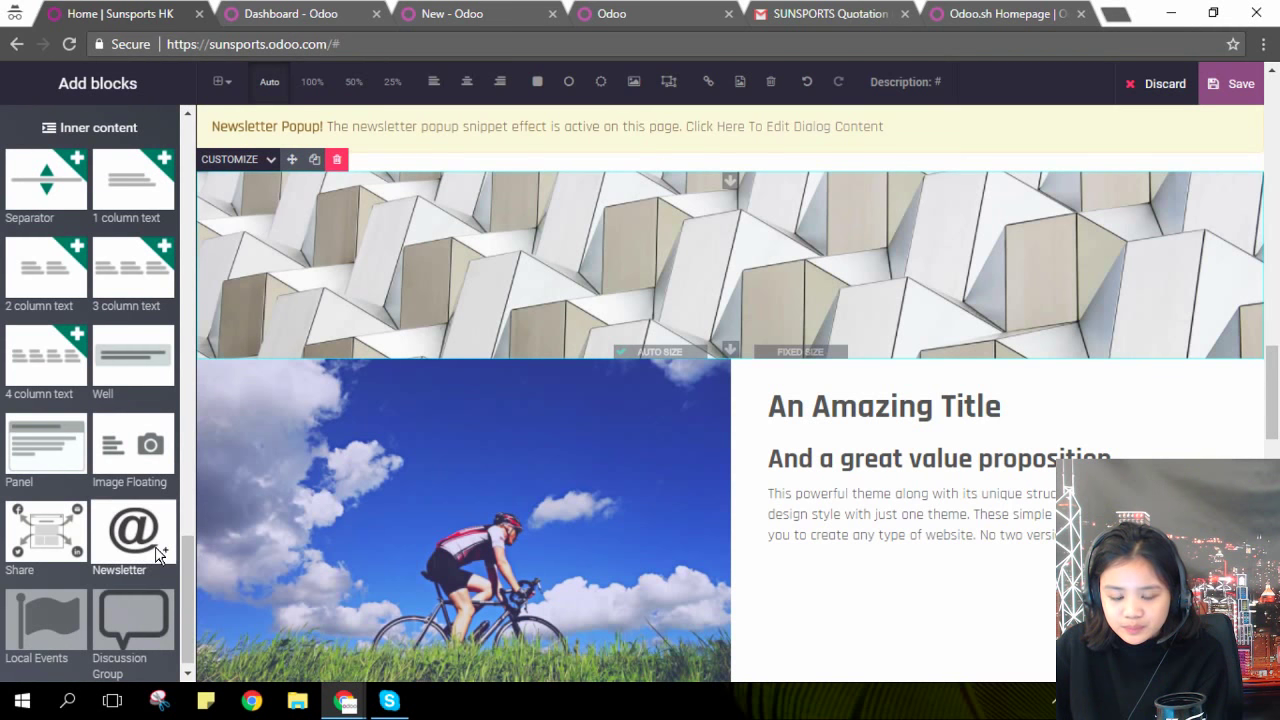
drag(355, 595, 863, 605)
scroll(866, 590, down, 1)
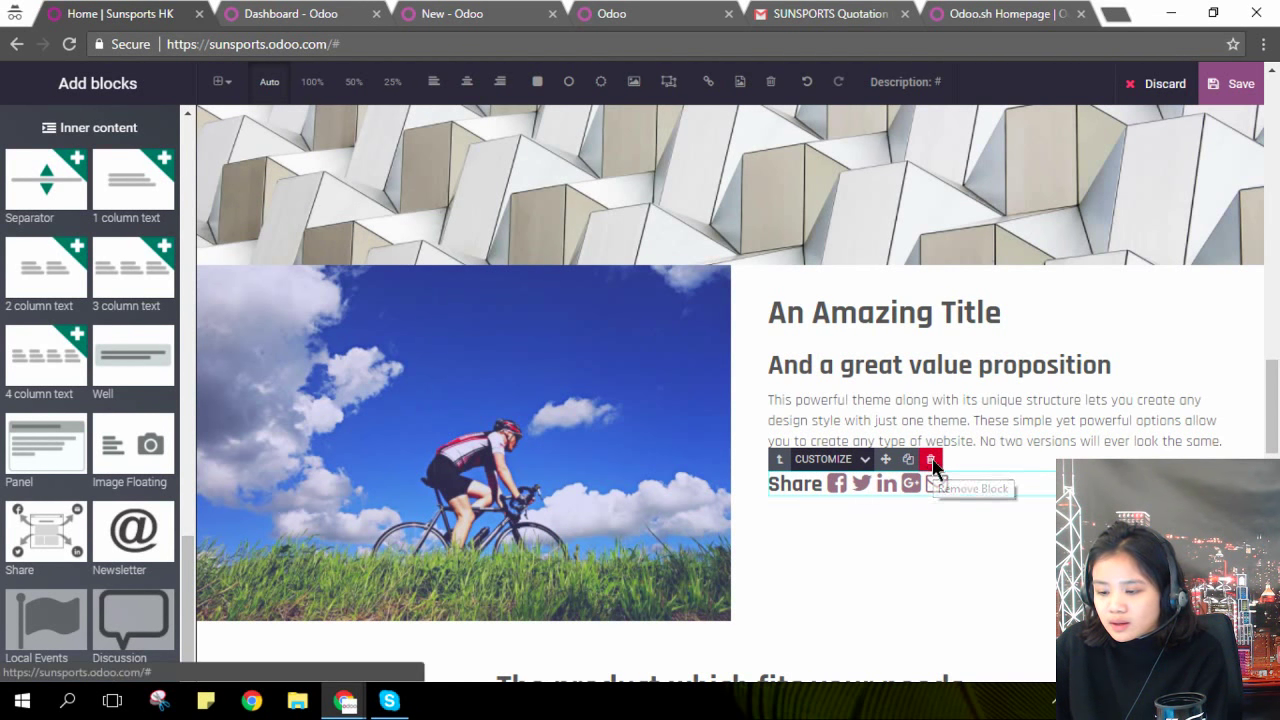
click(930, 459)
Delete the "Second List" column from the feature grid
scroll(950, 532, up, 7)
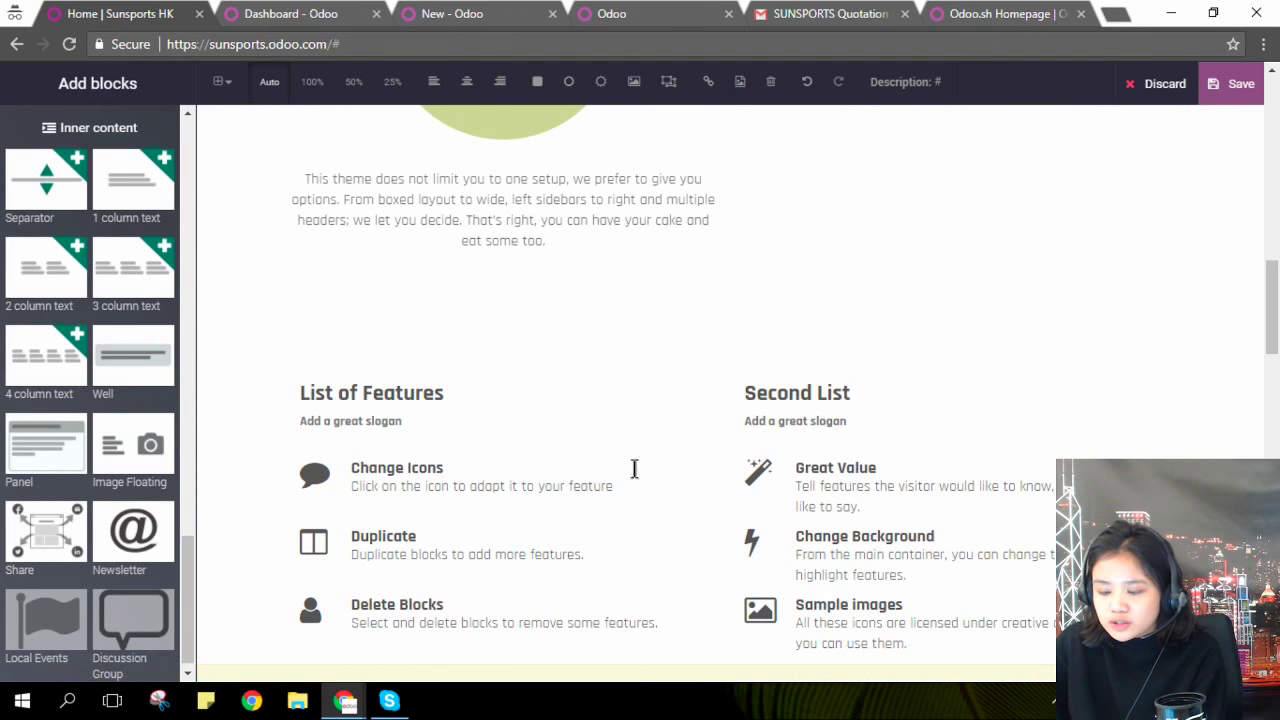
click(617, 384)
click(963, 356)
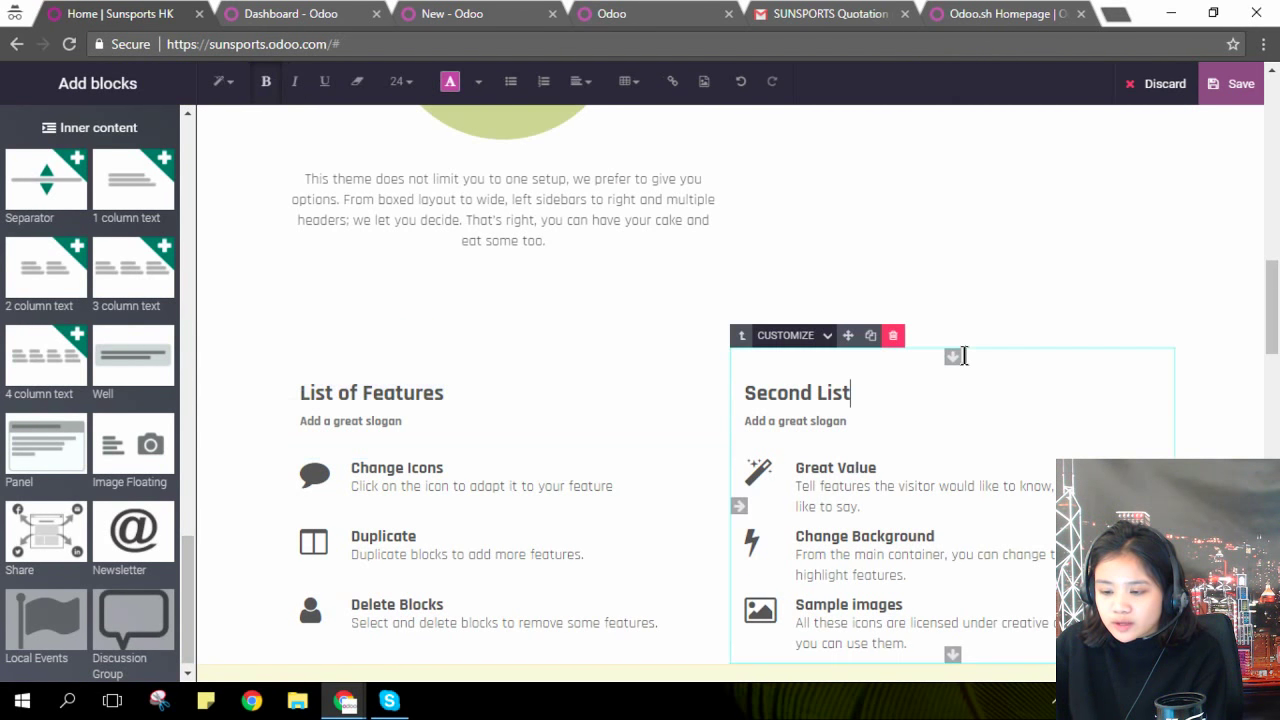
click(895, 341)
click(608, 373)
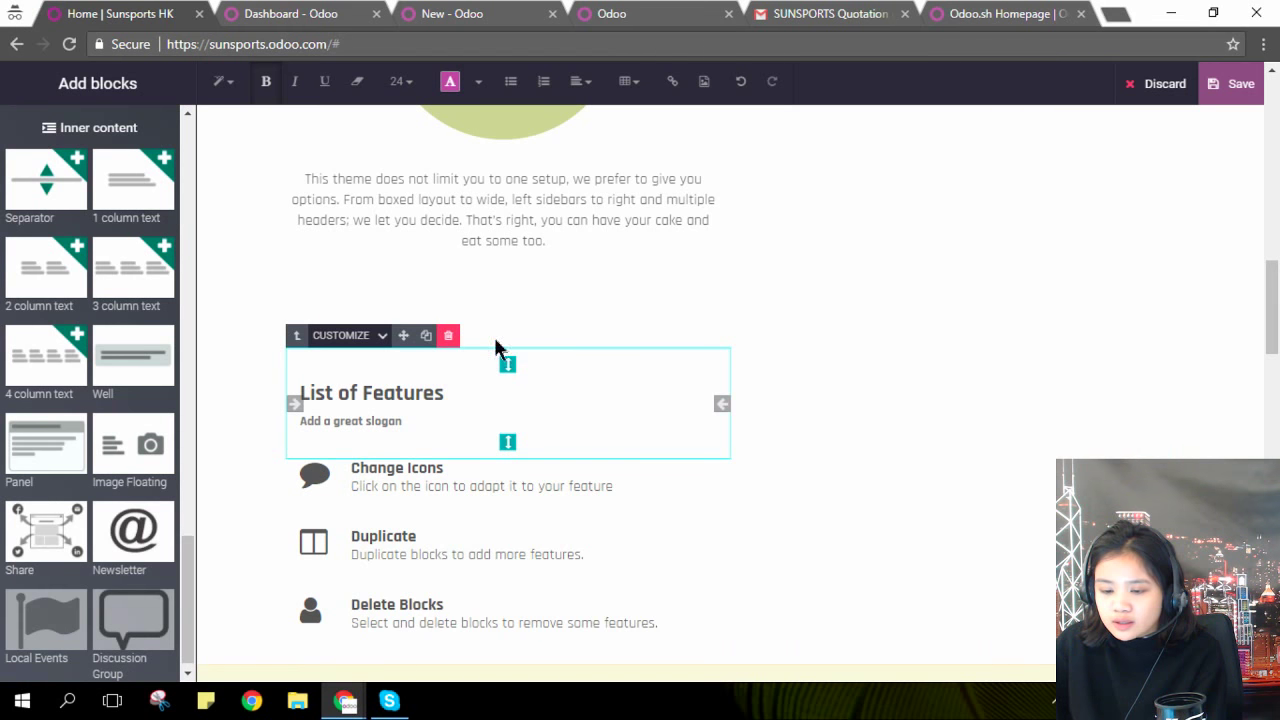
click(557, 324)
click(573, 390)
click(682, 580)
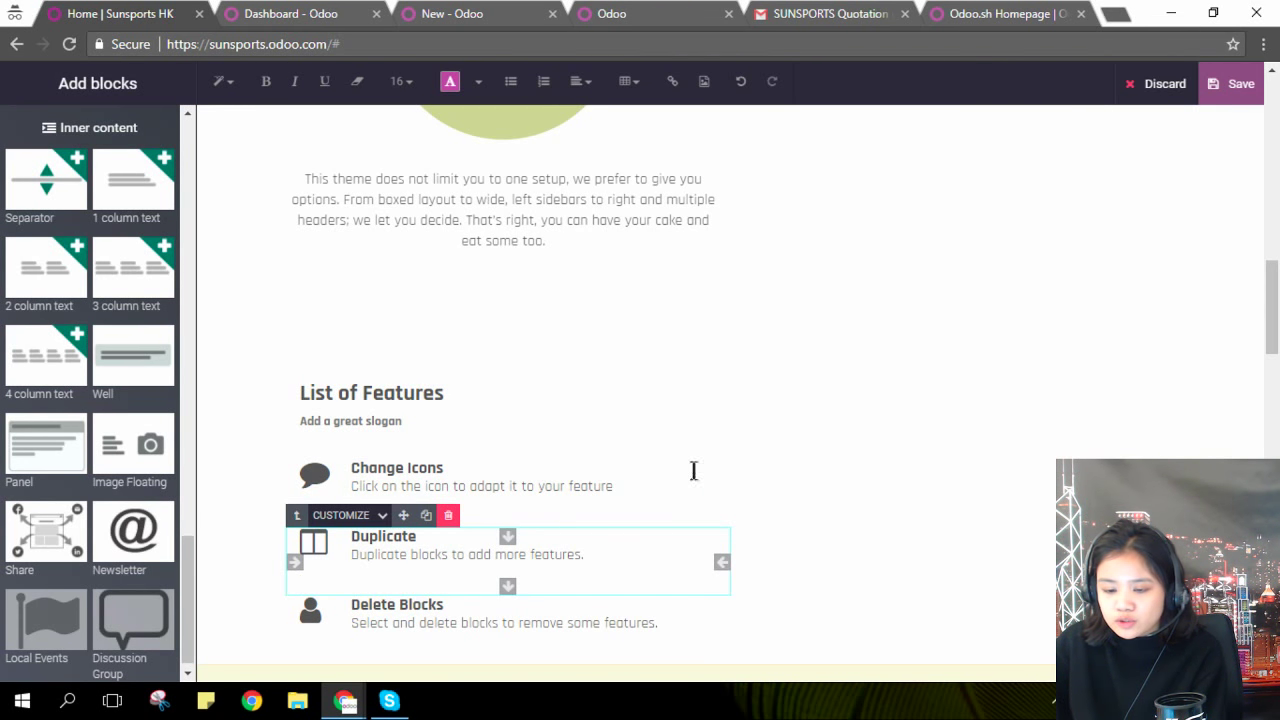
triple_click(539, 386)
click(693, 326)
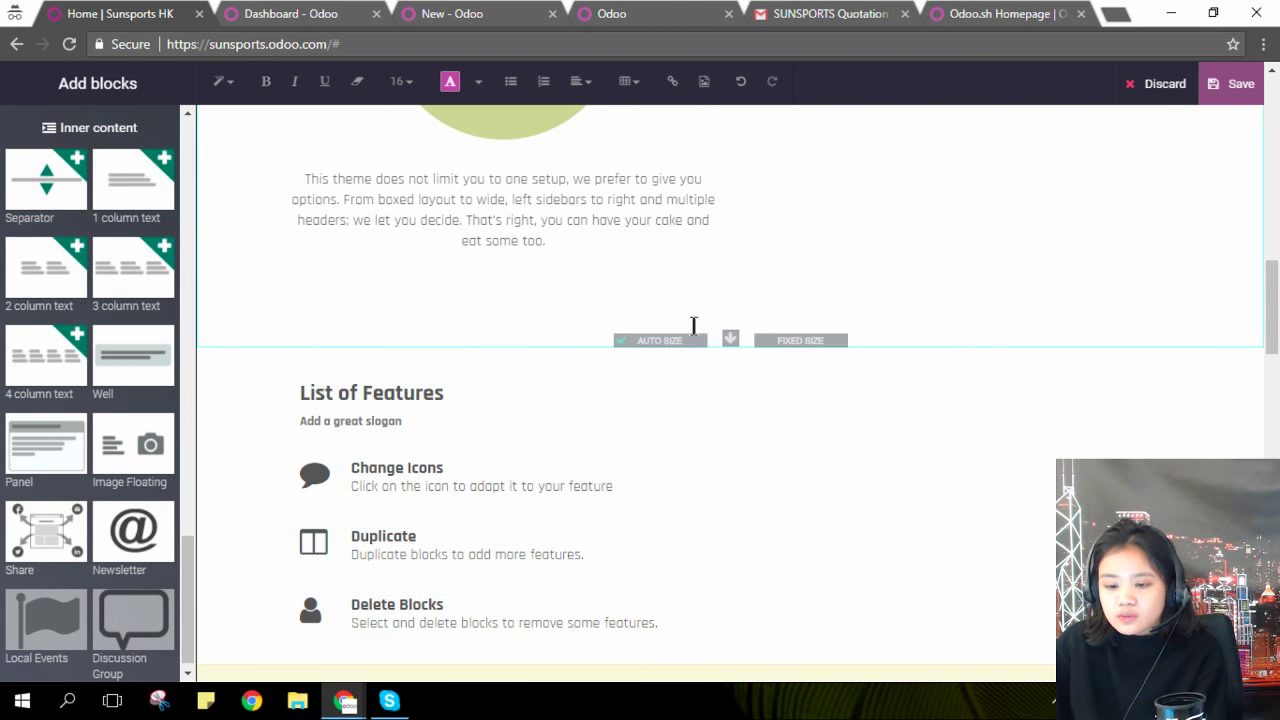
Discard all unsaved edits to the home page and leave edit mode
scroll(693, 326, up, 10)
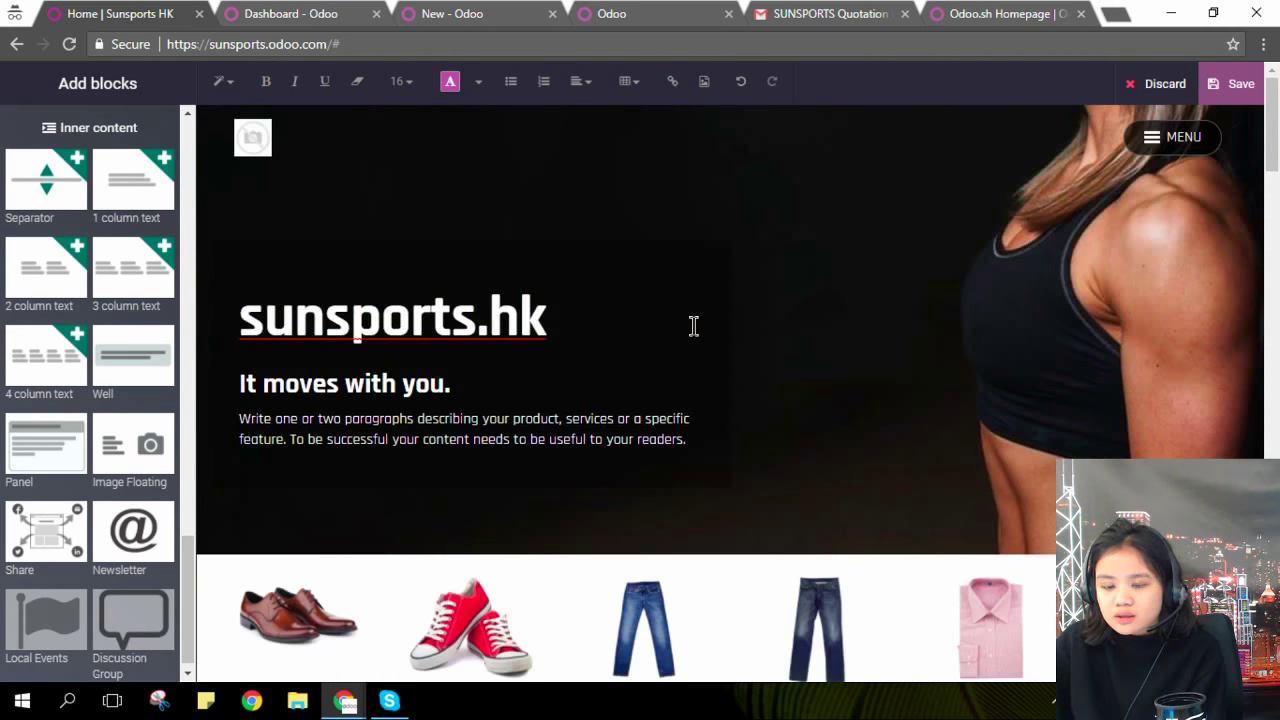
click(1160, 84)
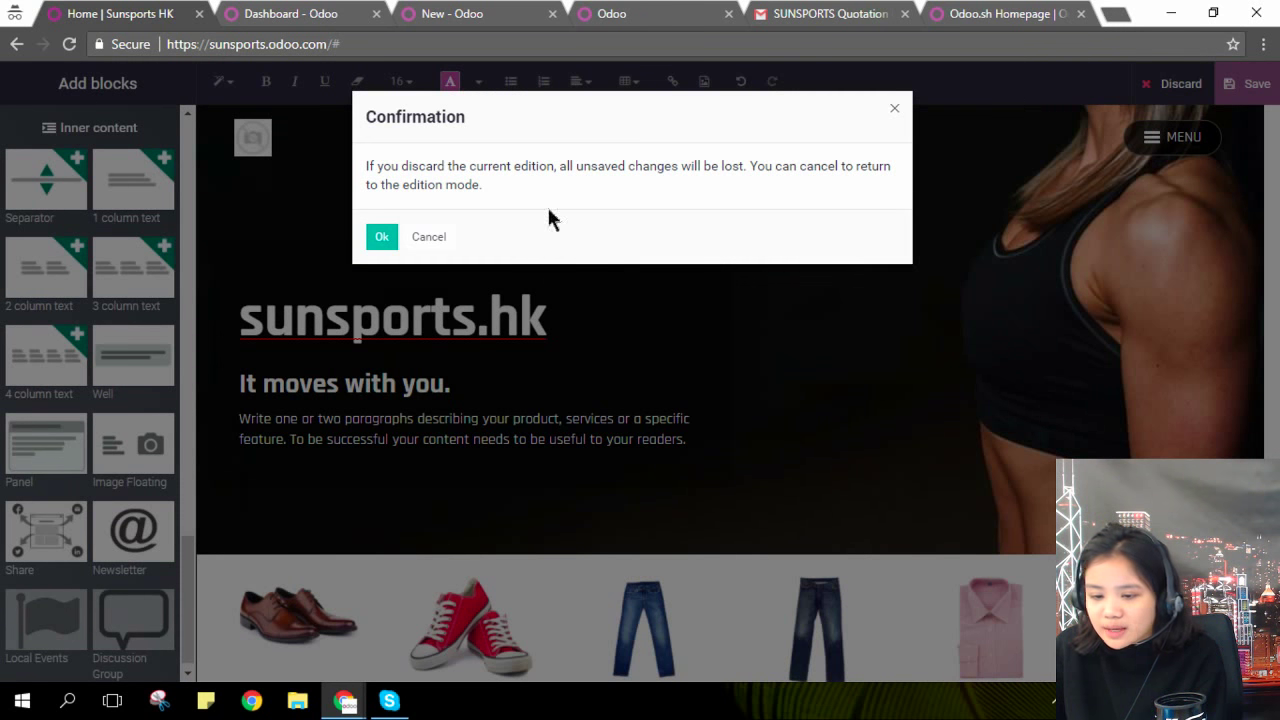
click(381, 237)
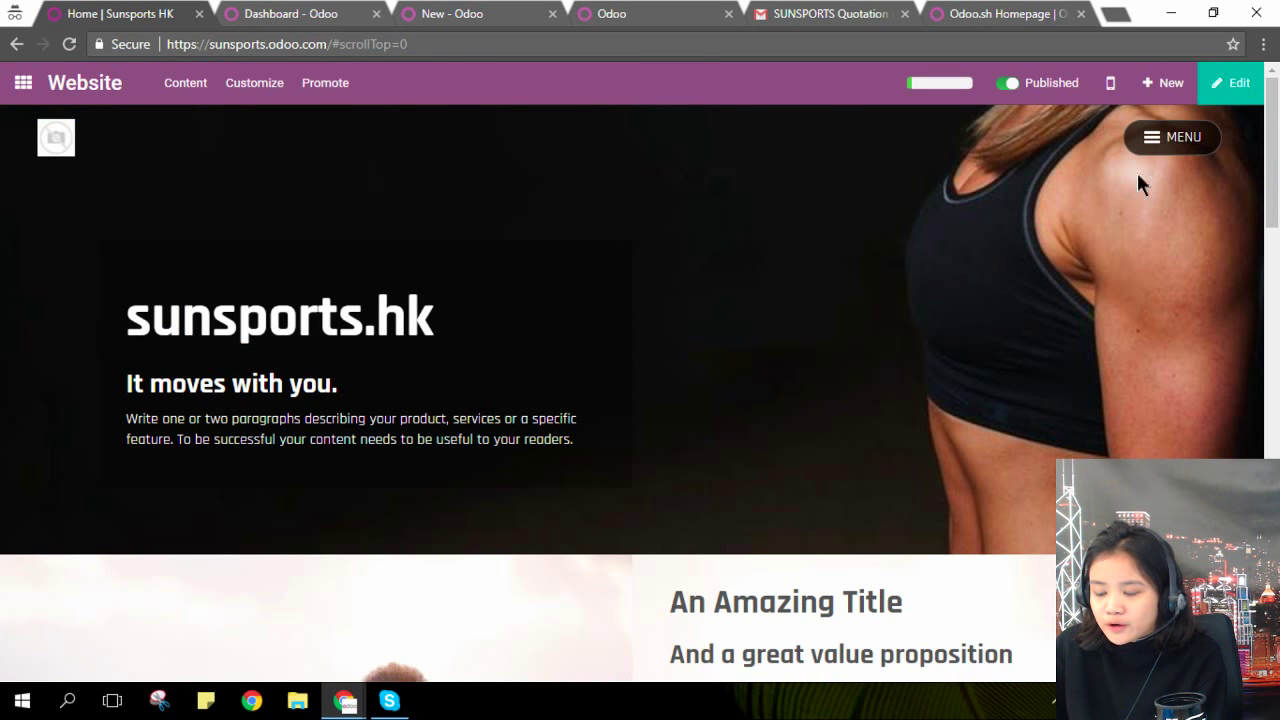
Go to the website's Shop page and put it in edit mode
click(1145, 150)
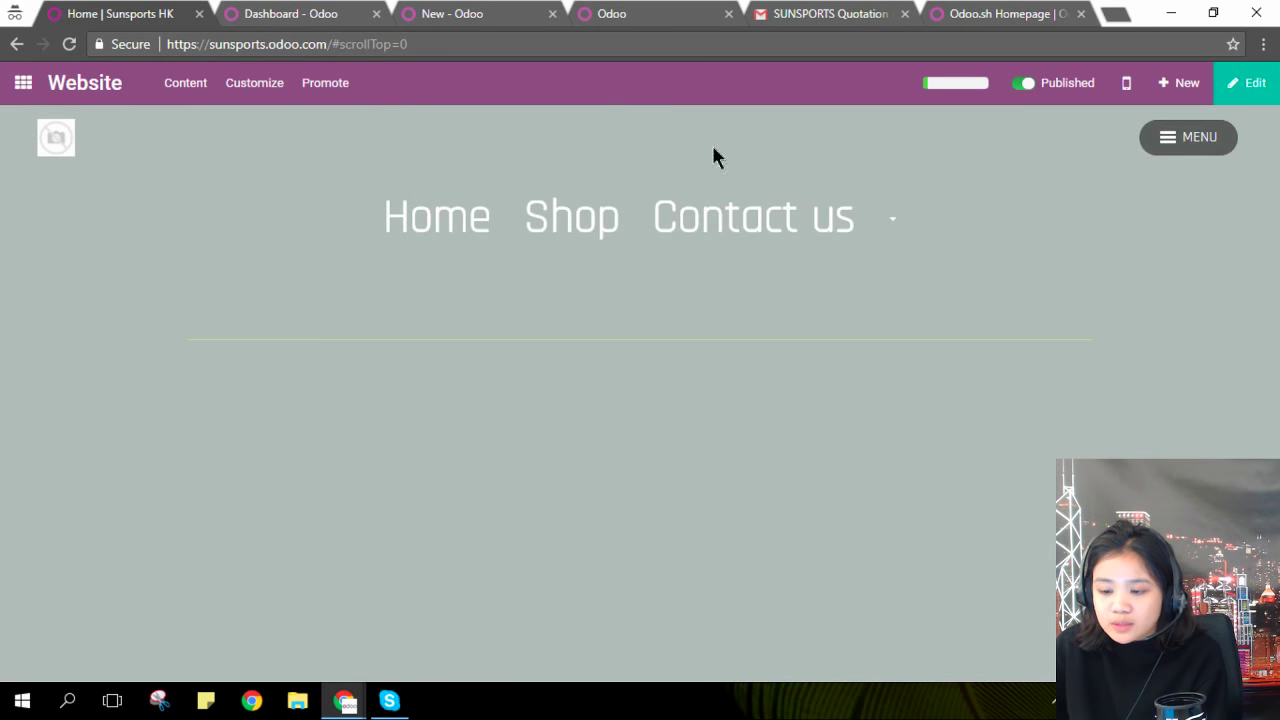
click(582, 222)
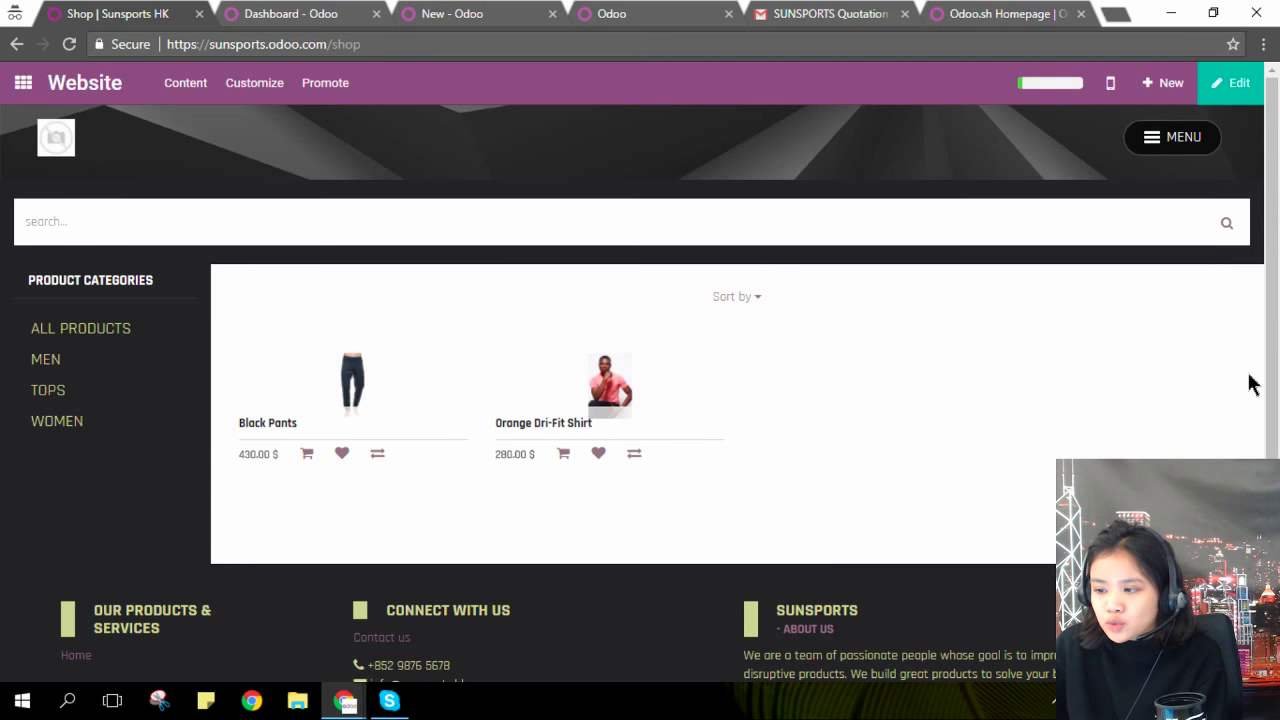
click(1235, 84)
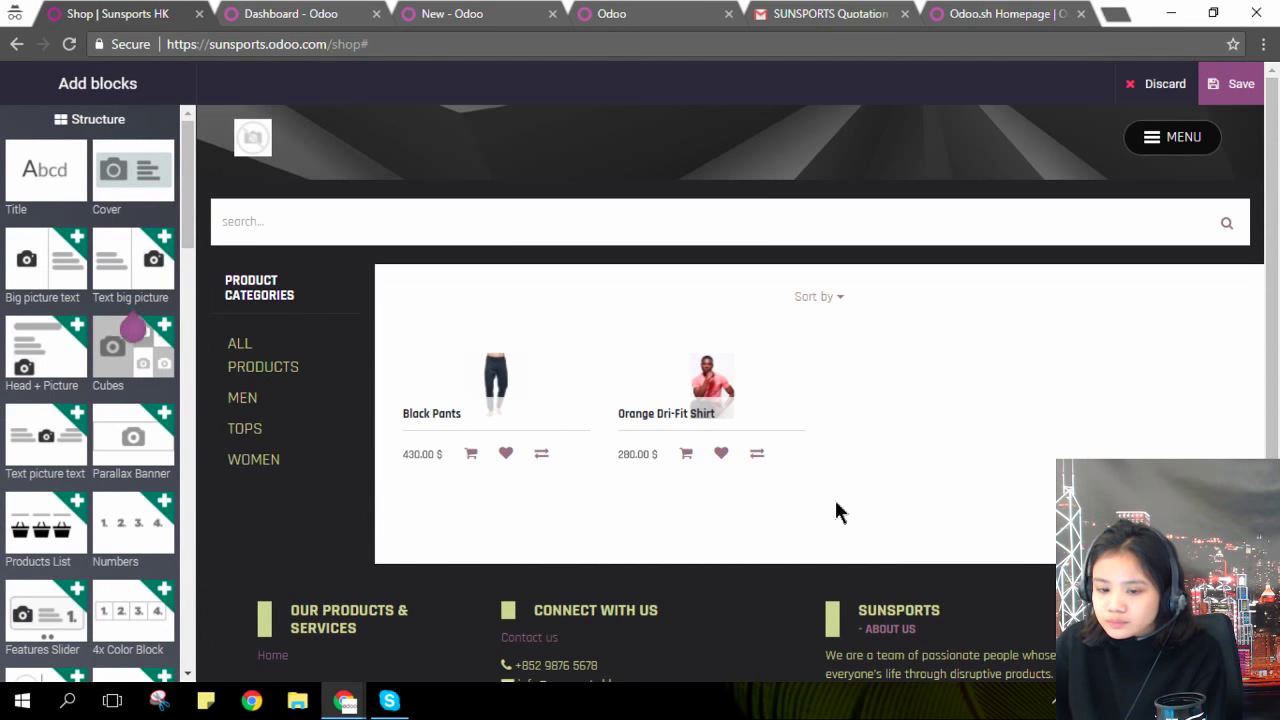
Insert a Cubes block above the product search bar on the Shop page and review its layout
drag(135, 347, 640, 300)
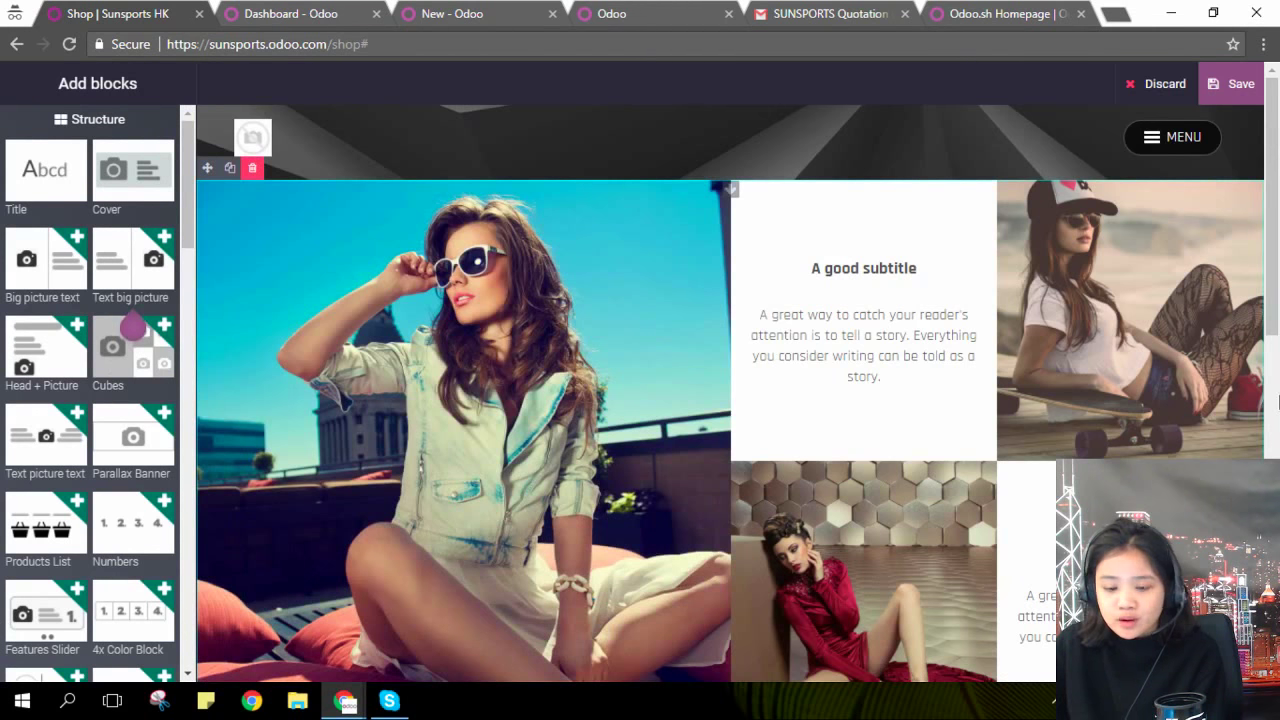
scroll(1173, 428, down, 1)
scroll(1180, 430, down, 1)
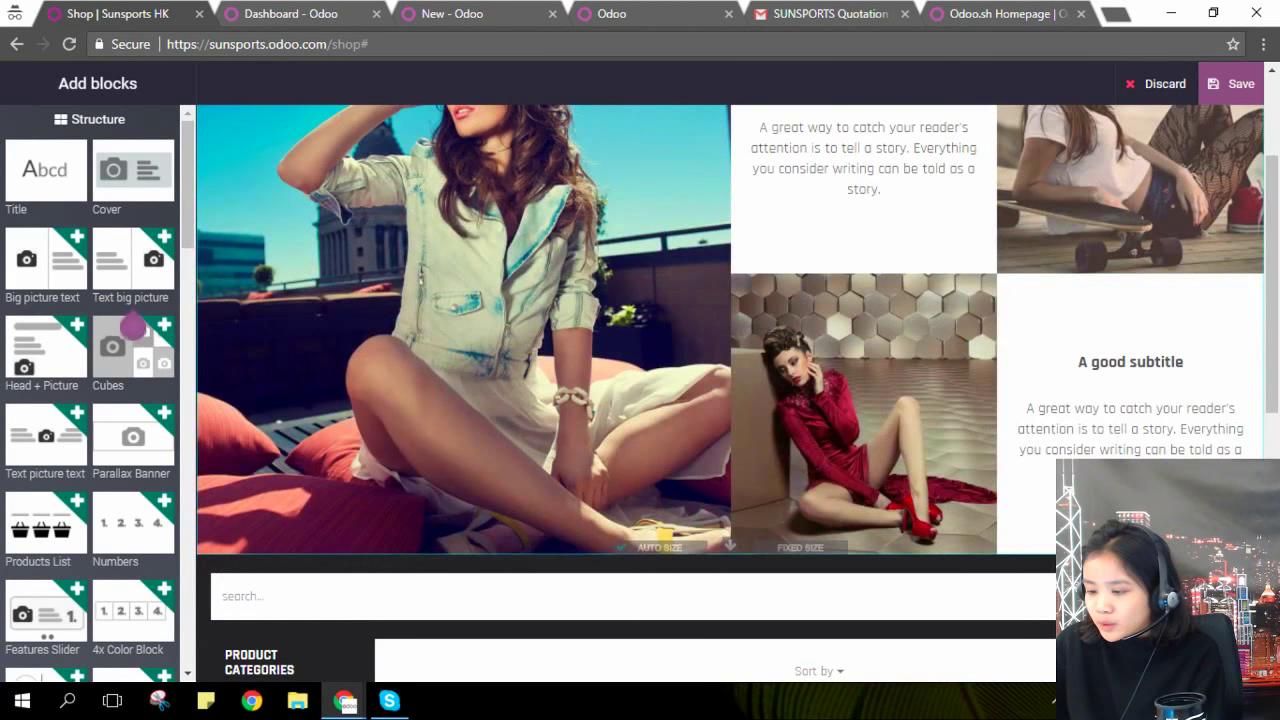
scroll(1208, 432, up, 1)
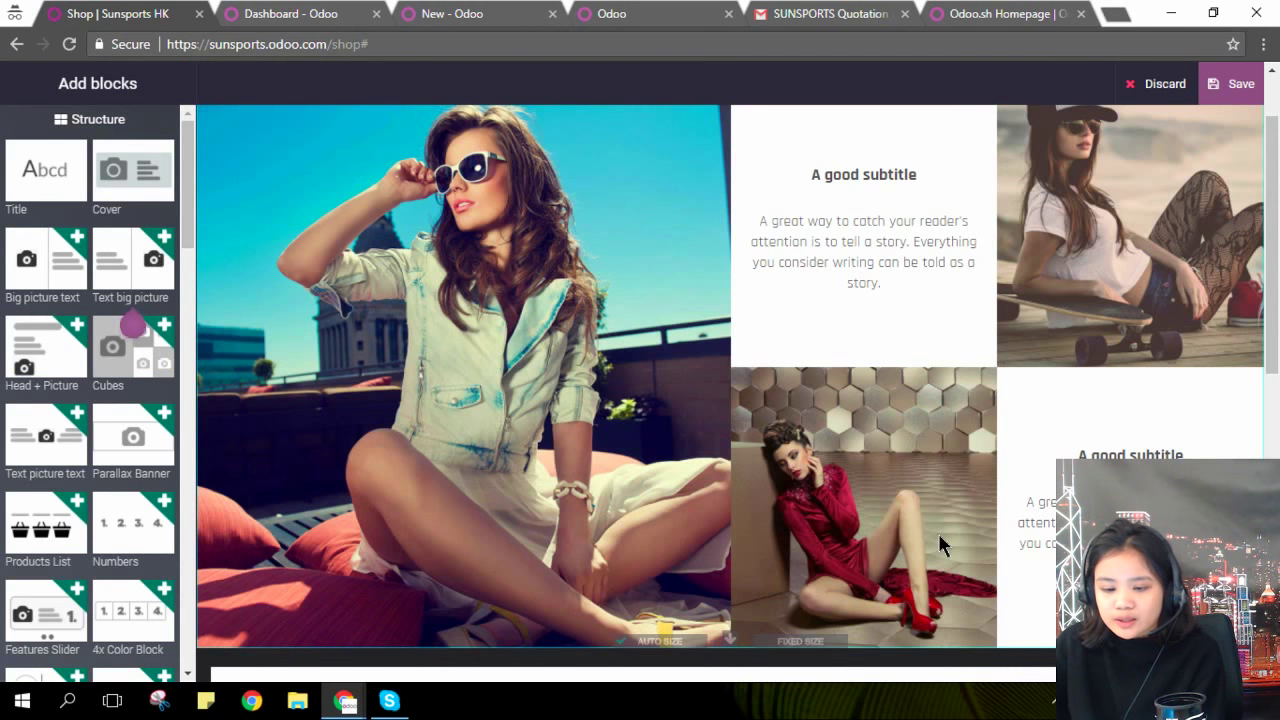
scroll(607, 590, down, 1)
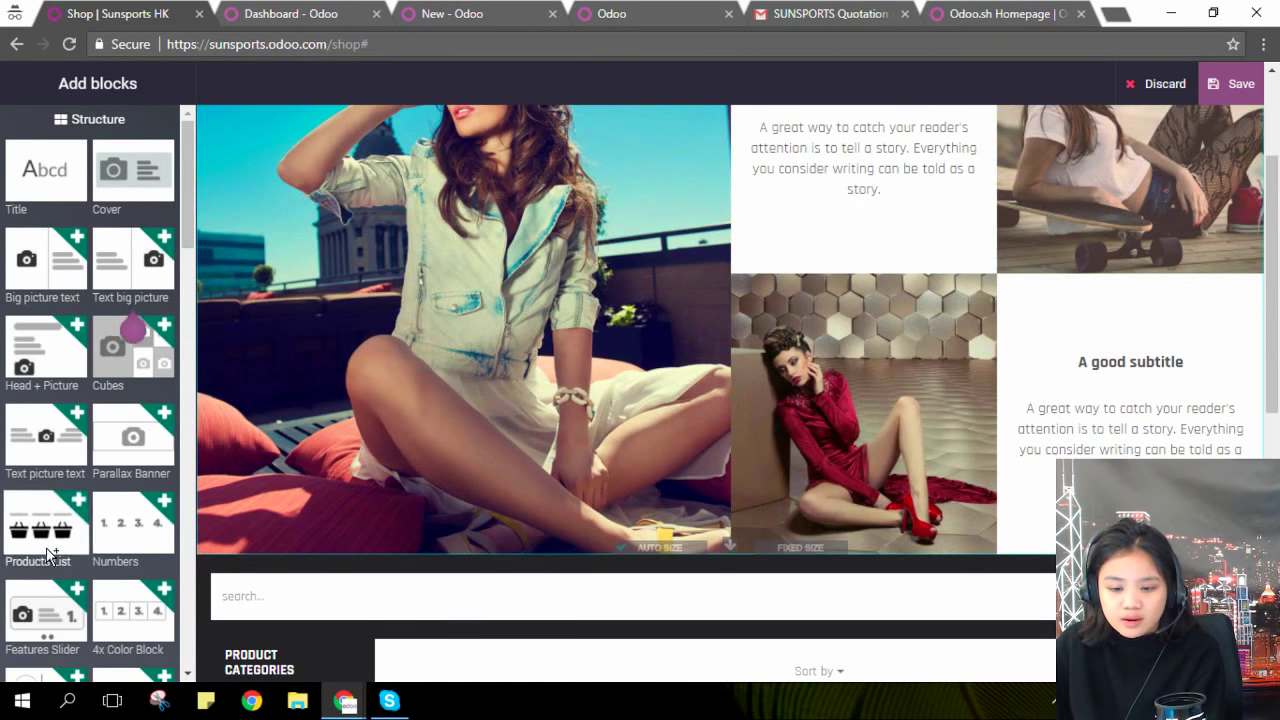
Insert a Big Message block between the Cubes block and the product search bar on the Shop page
scroll(121, 554, down, 3)
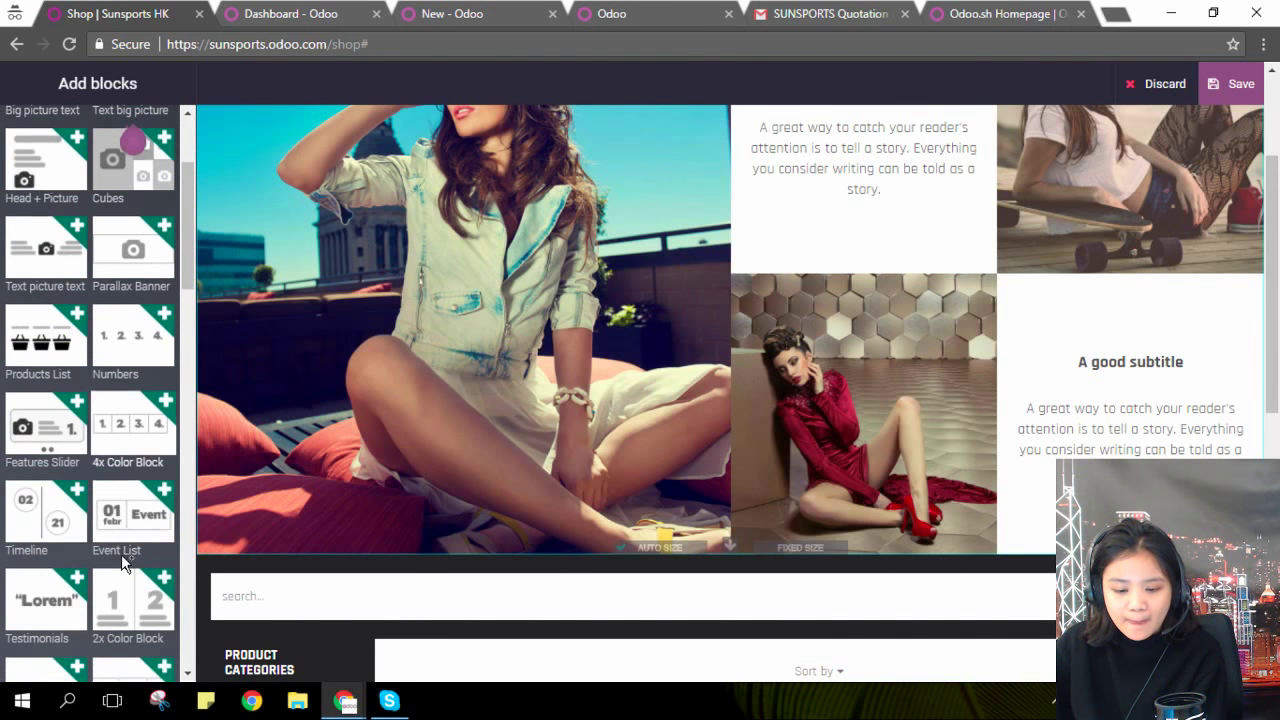
scroll(121, 560, down, 2)
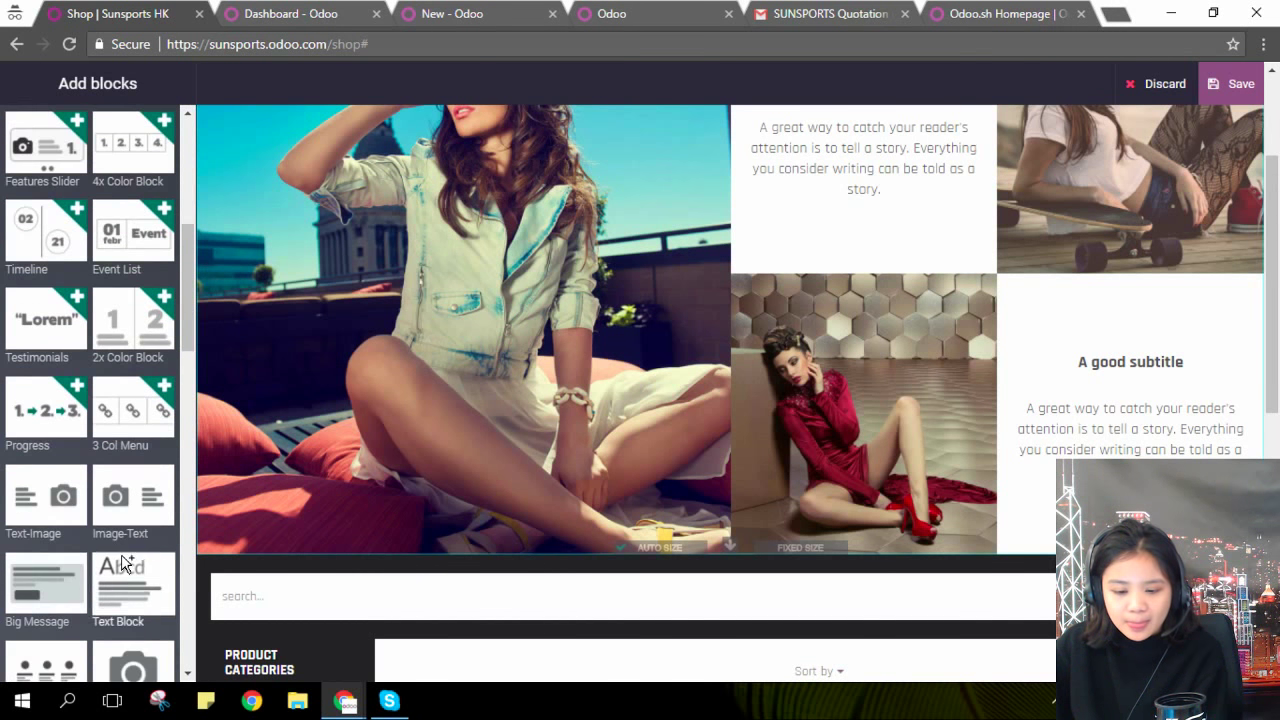
scroll(121, 562, down, 1)
scroll(121, 558, down, 1)
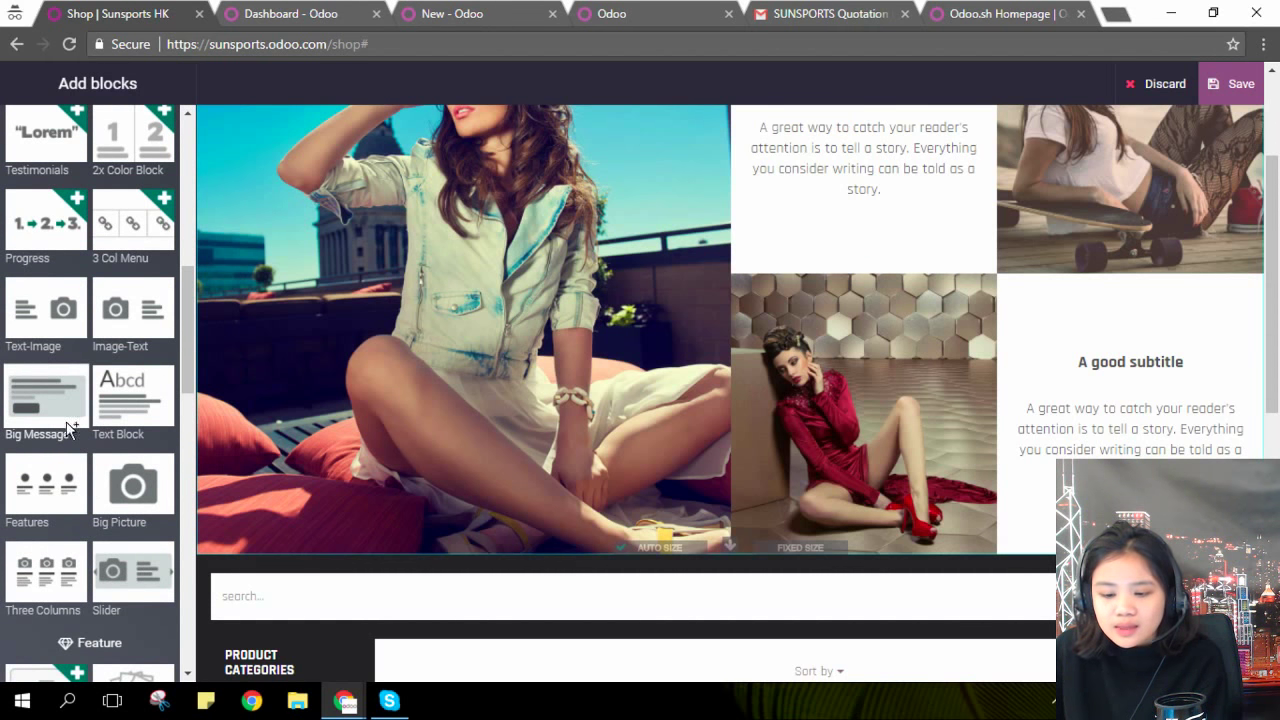
drag(70, 428, 598, 556)
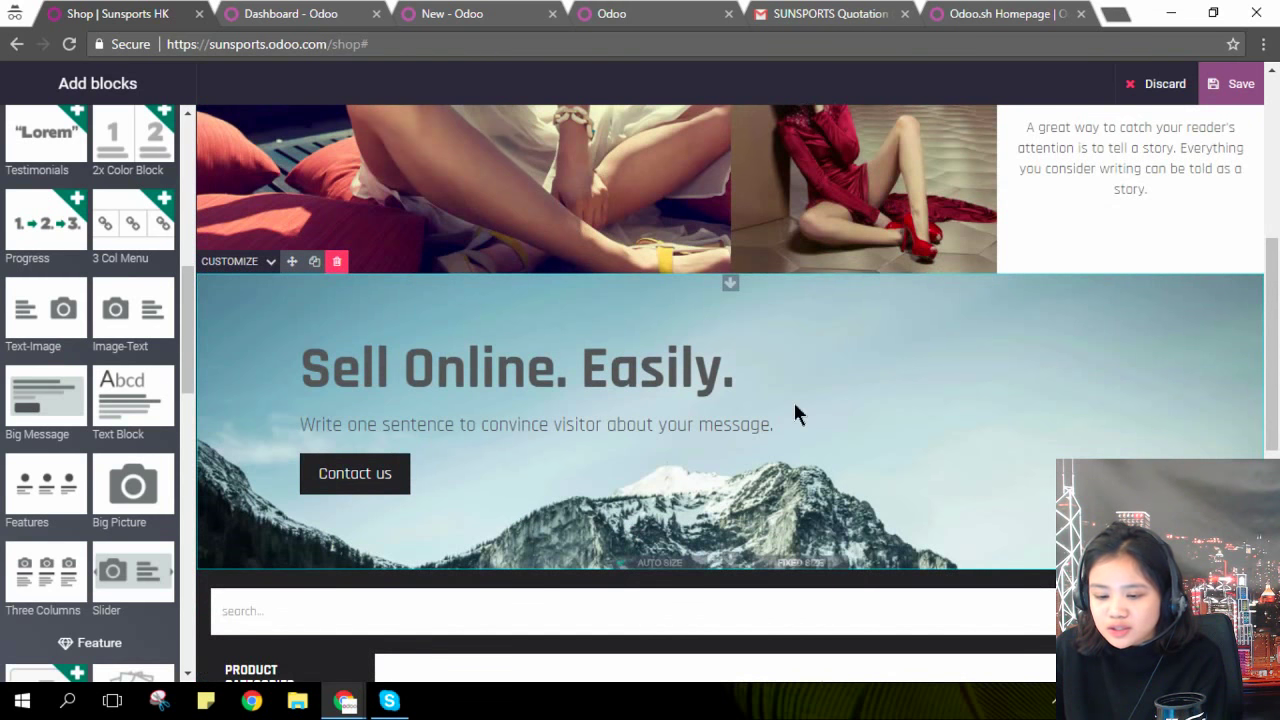
Highlight the Big Message block's heading and the sentence beneath it in turn to review the editable text
triple_click(724, 362)
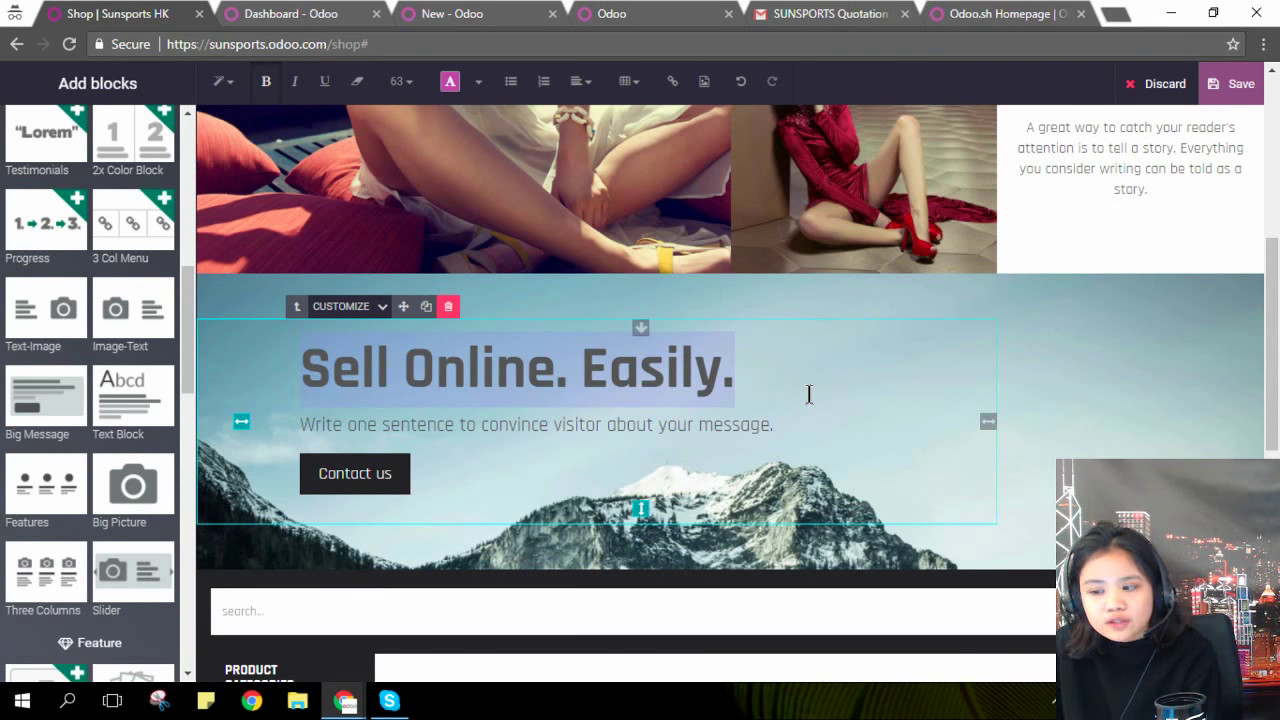
triple_click(834, 419)
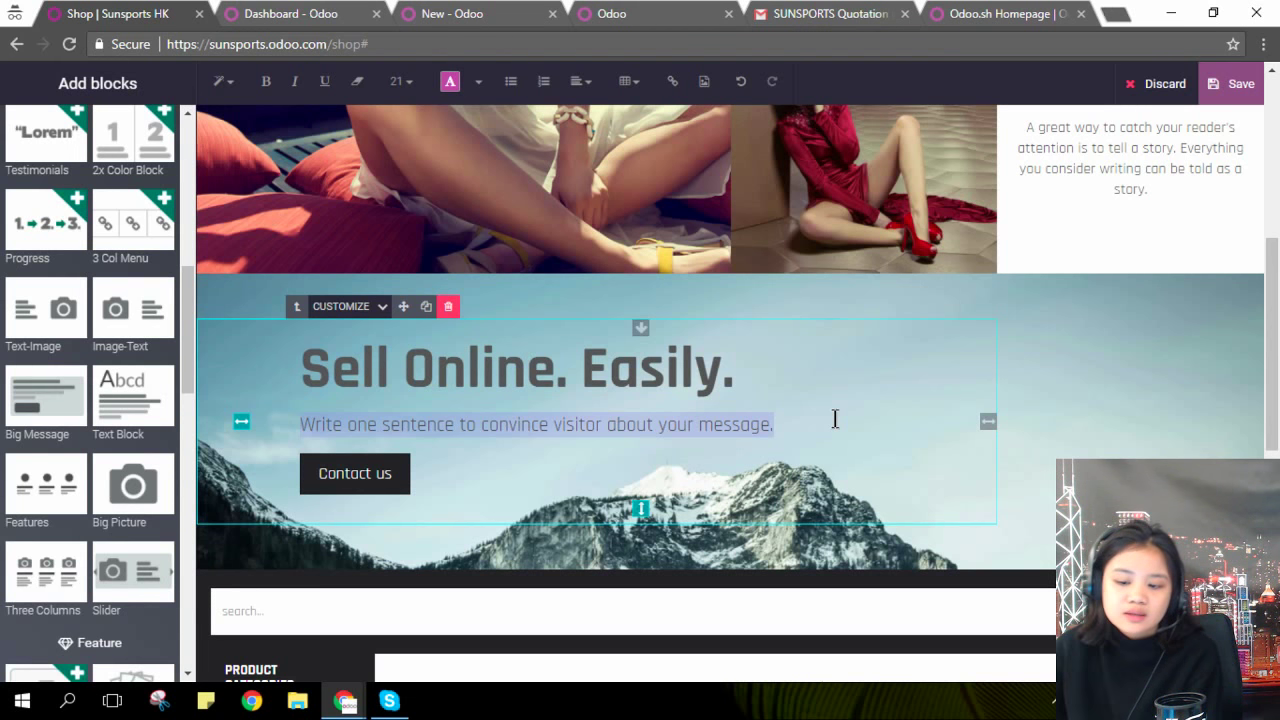
triple_click(859, 376)
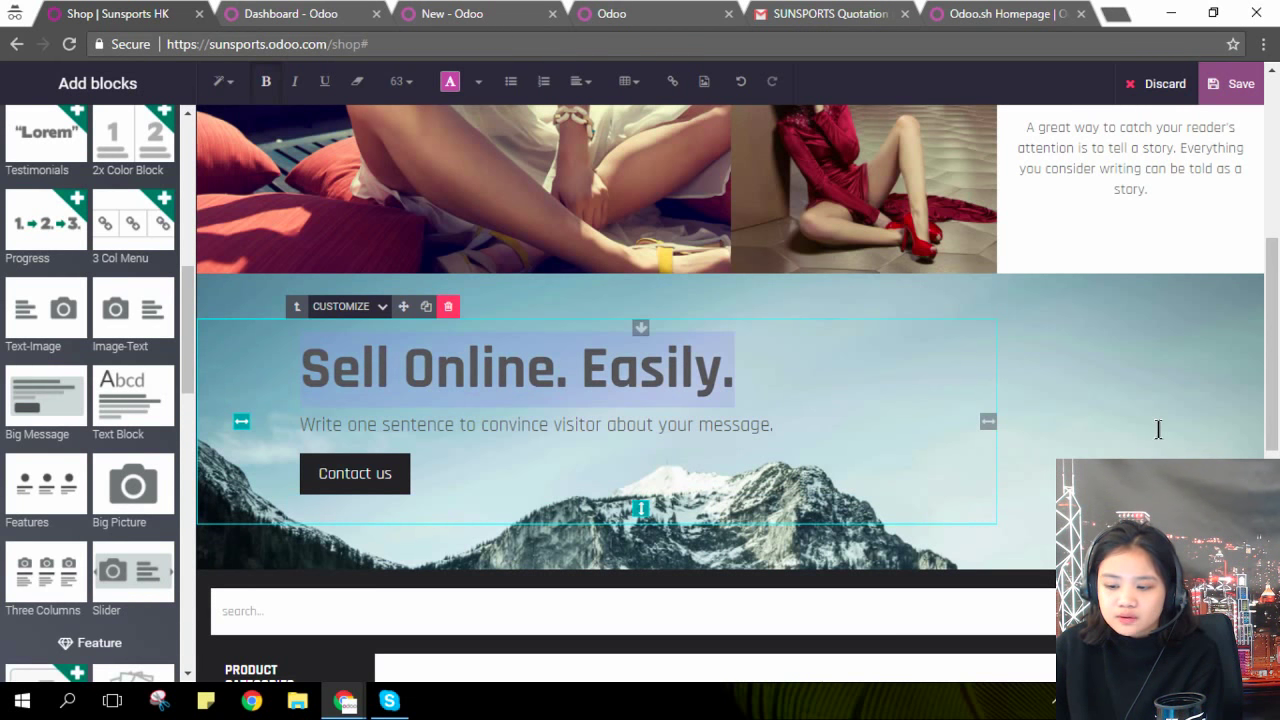
scroll(1158, 429, down, 1)
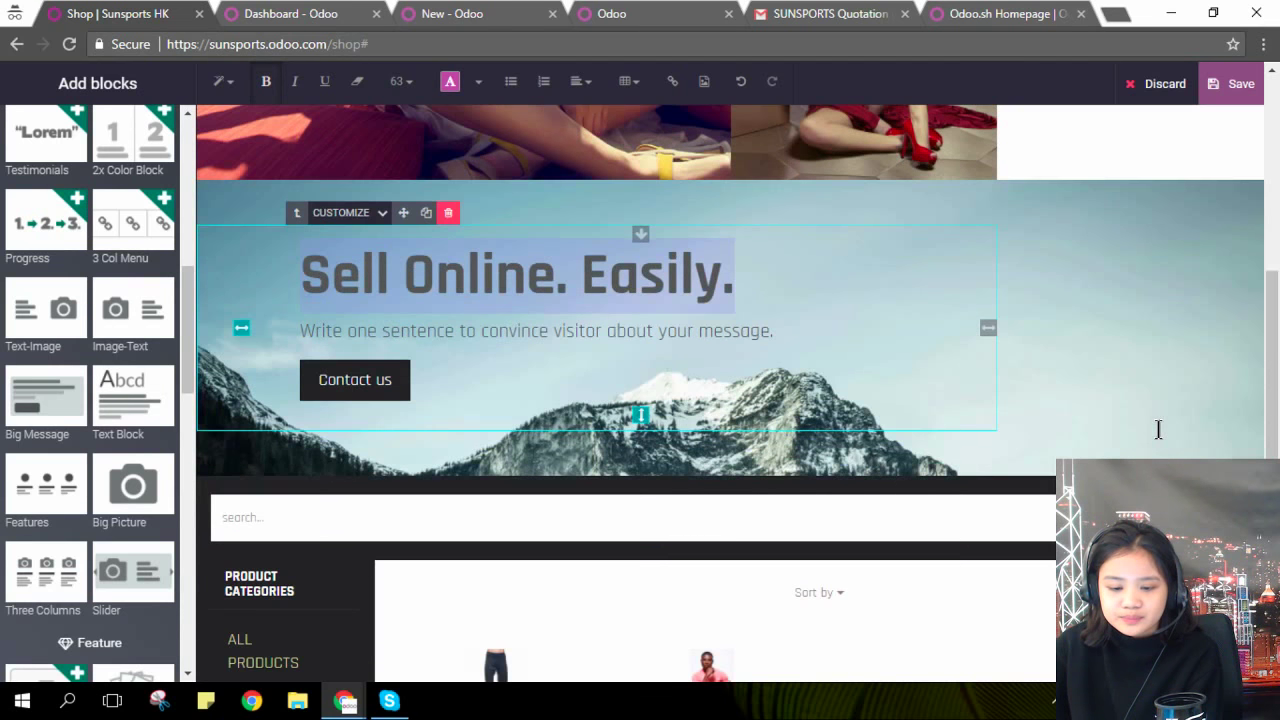